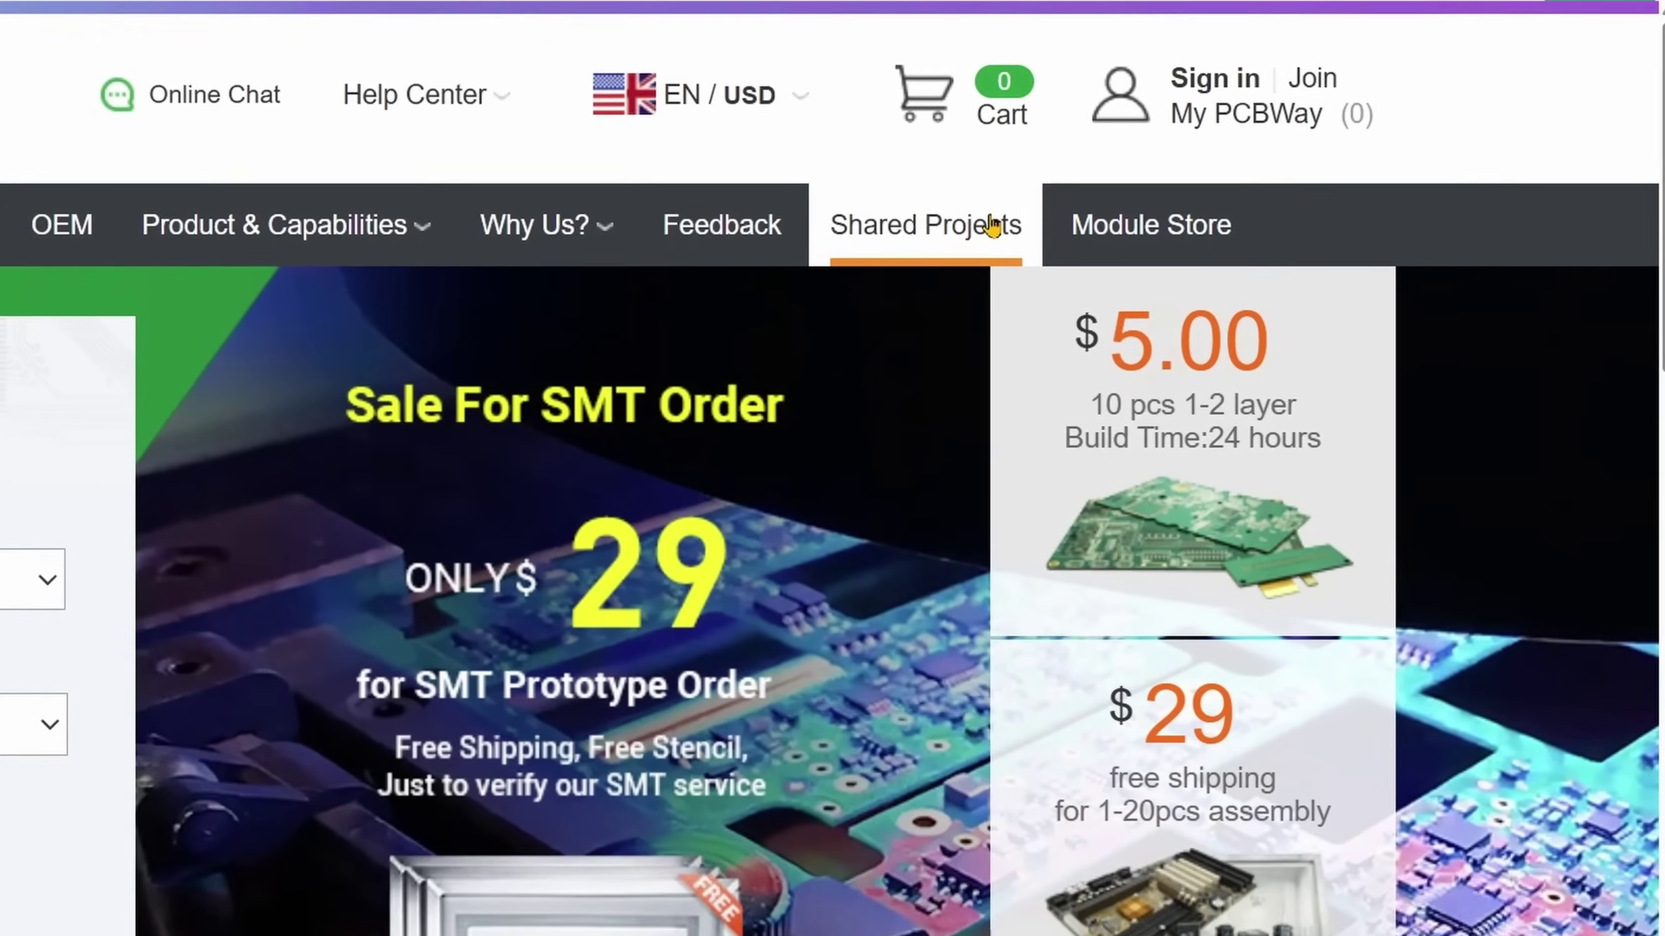
- Open the Shared Projects page on the PCBWay website
click(993, 226)
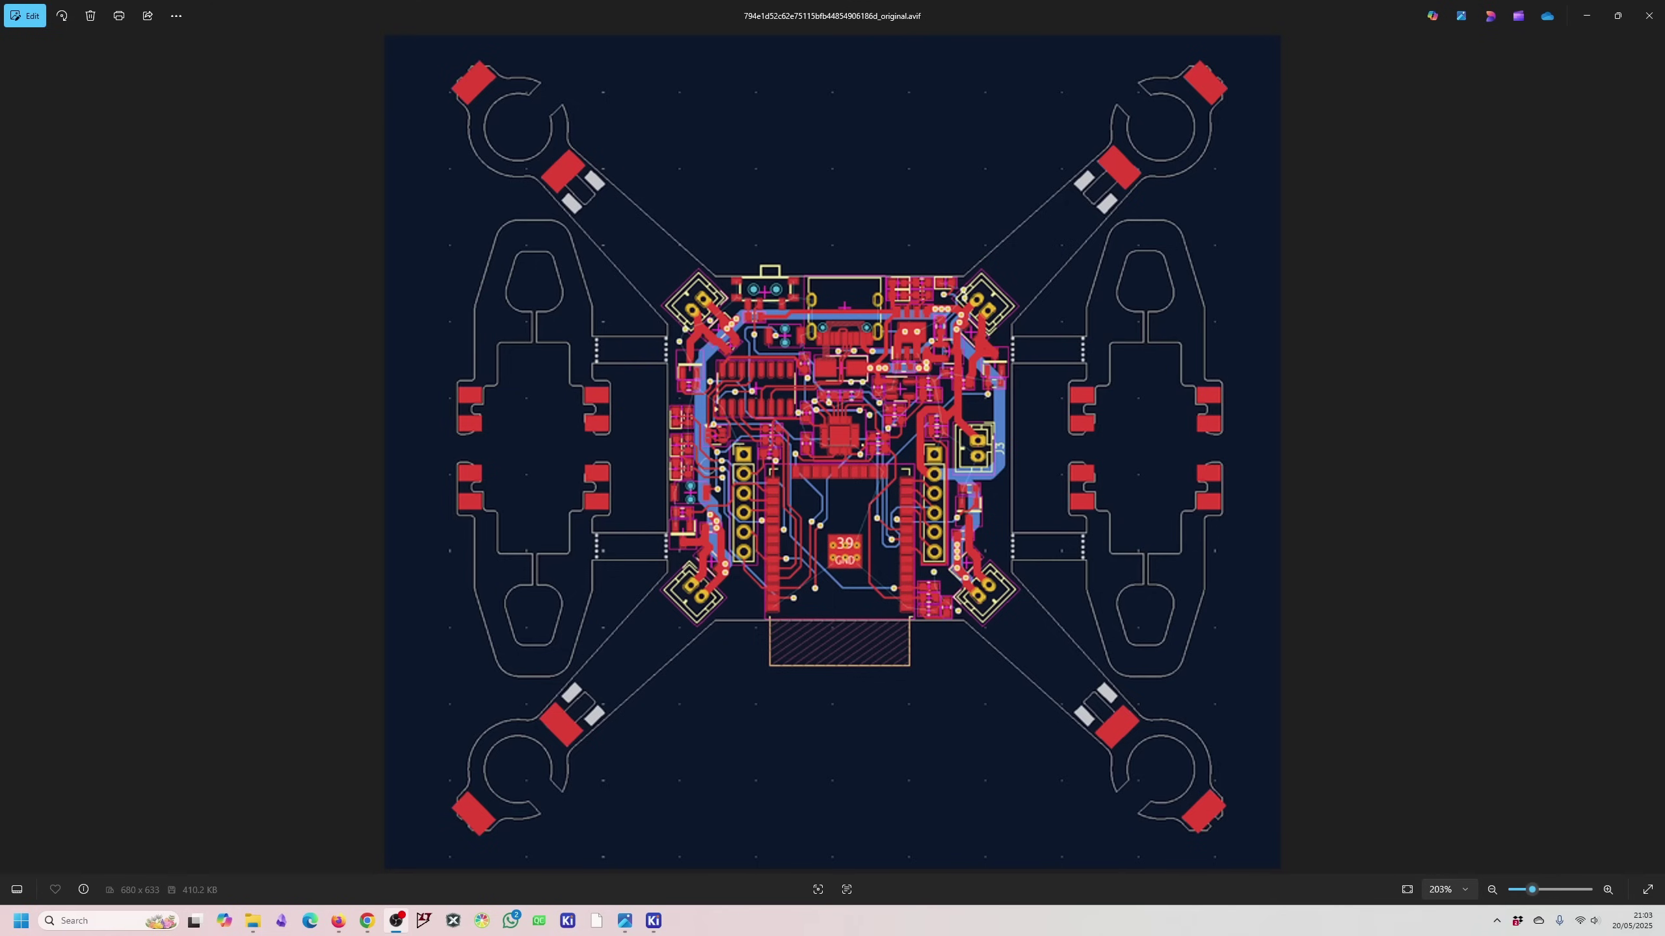
- Switch to the KiCad schematic and assign the footprint Connector_PinHeader_2.54mm:PinHeader_1x06_P2.54mm_Vertical to connectors J4 and J5
key(alt+Tab)
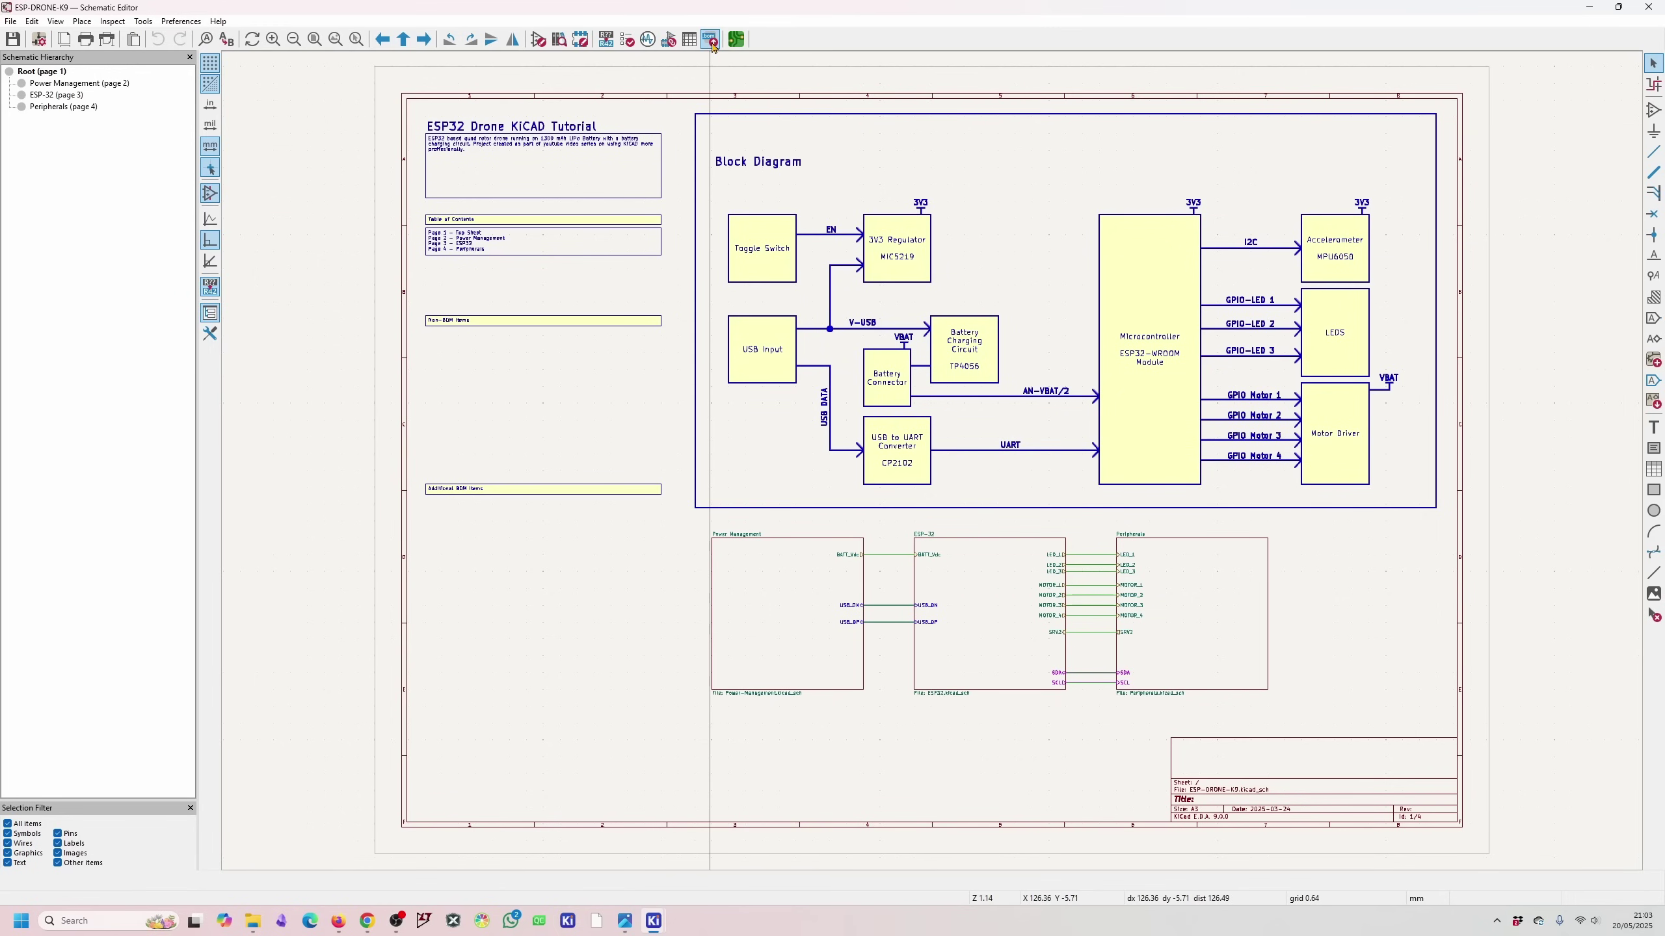
click(668, 41)
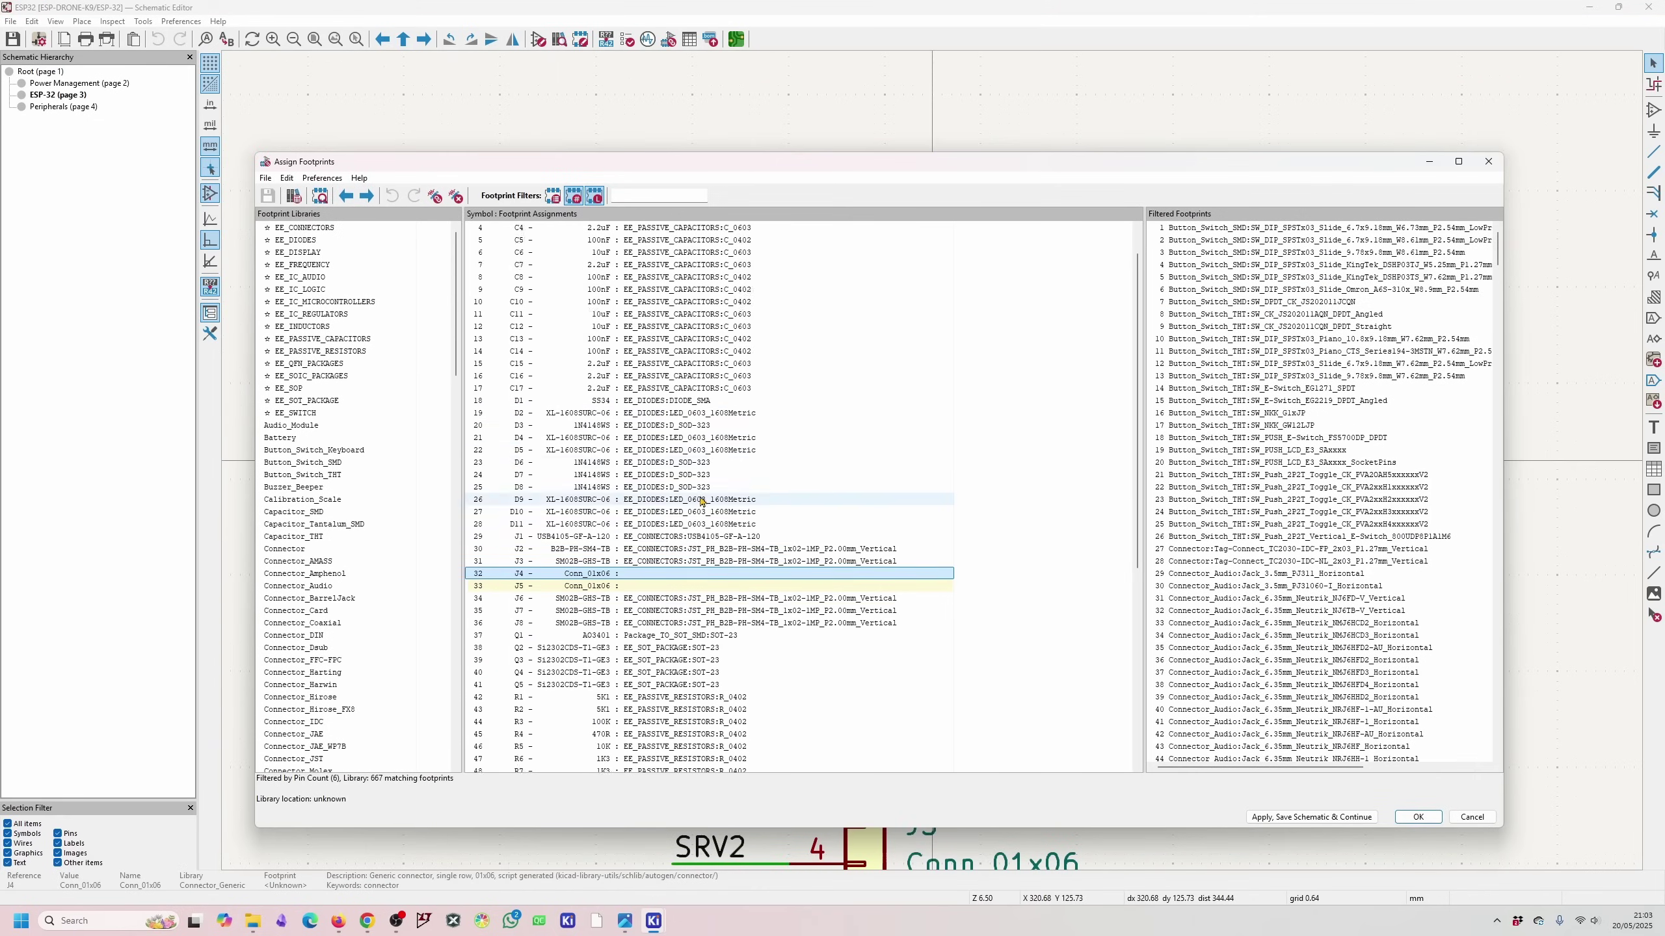
scroll(700, 532, down, 3)
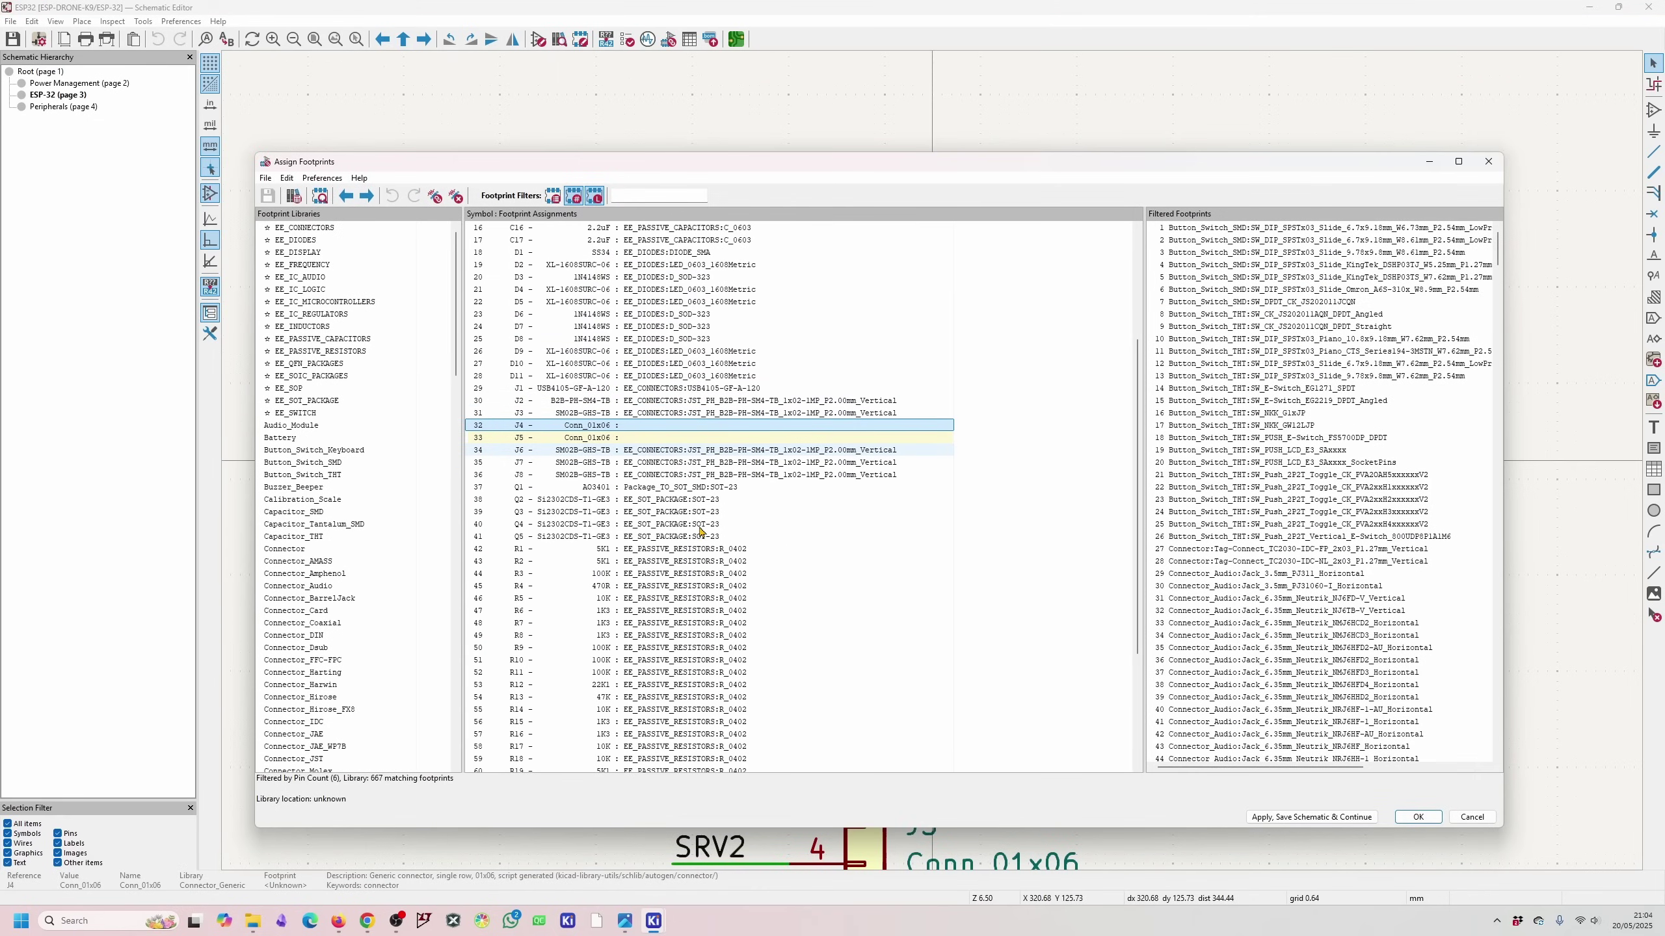
click(611, 437)
click(611, 427)
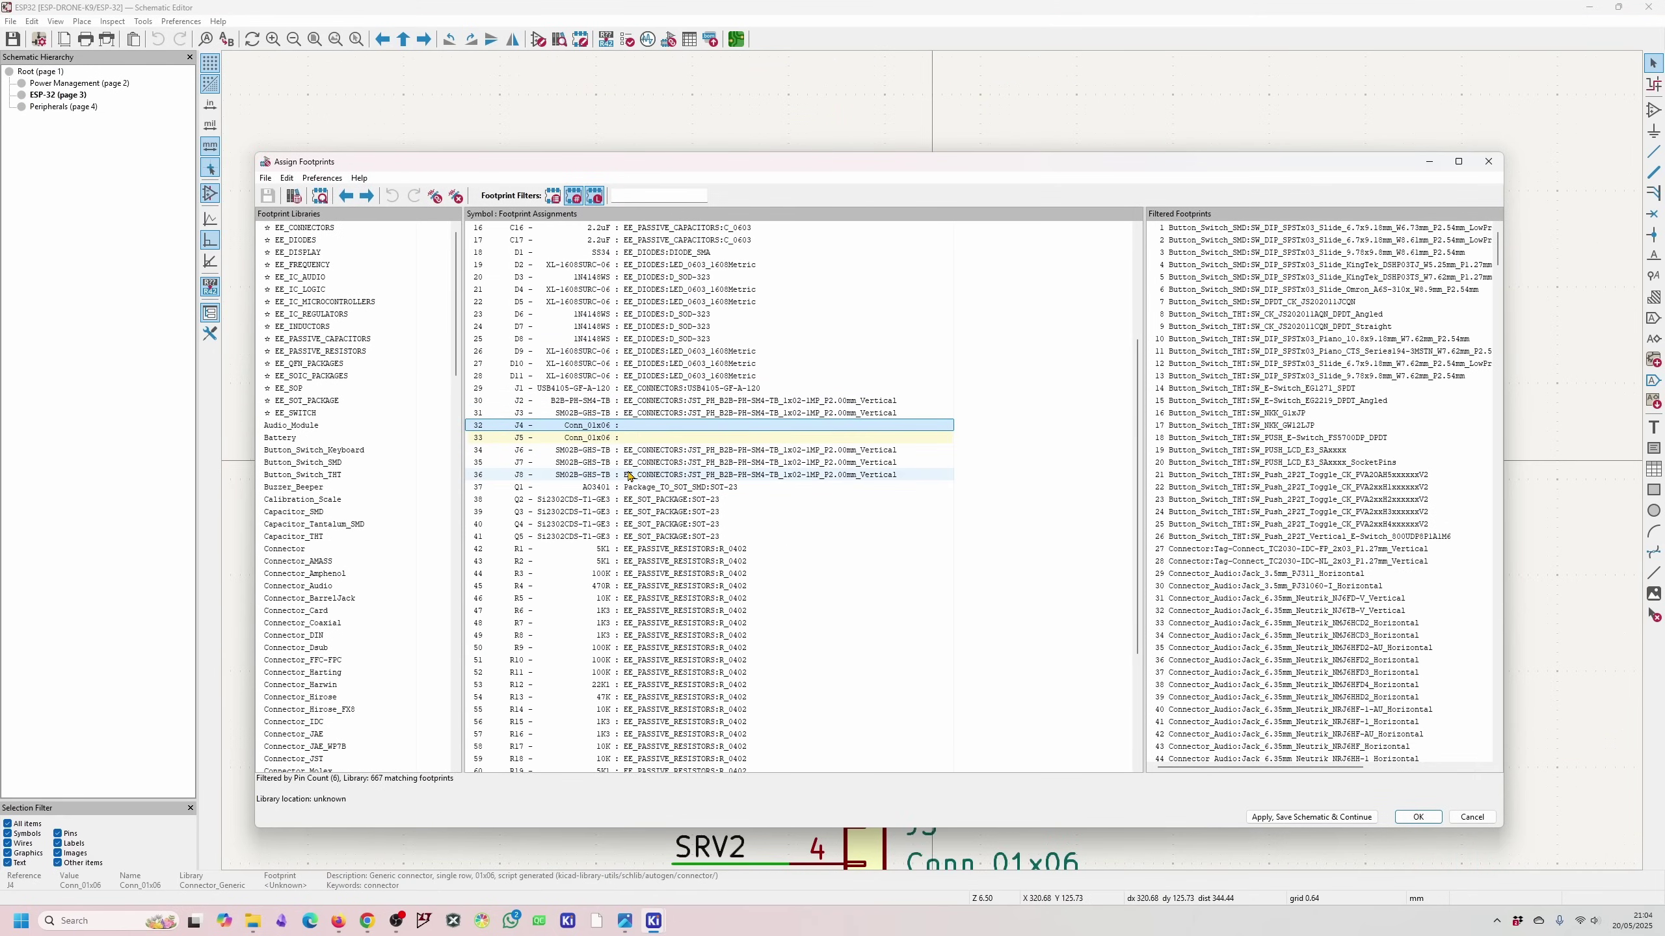
shift+click(608, 438)
click(284, 550)
scroll(365, 721, down, 3)
click(365, 721)
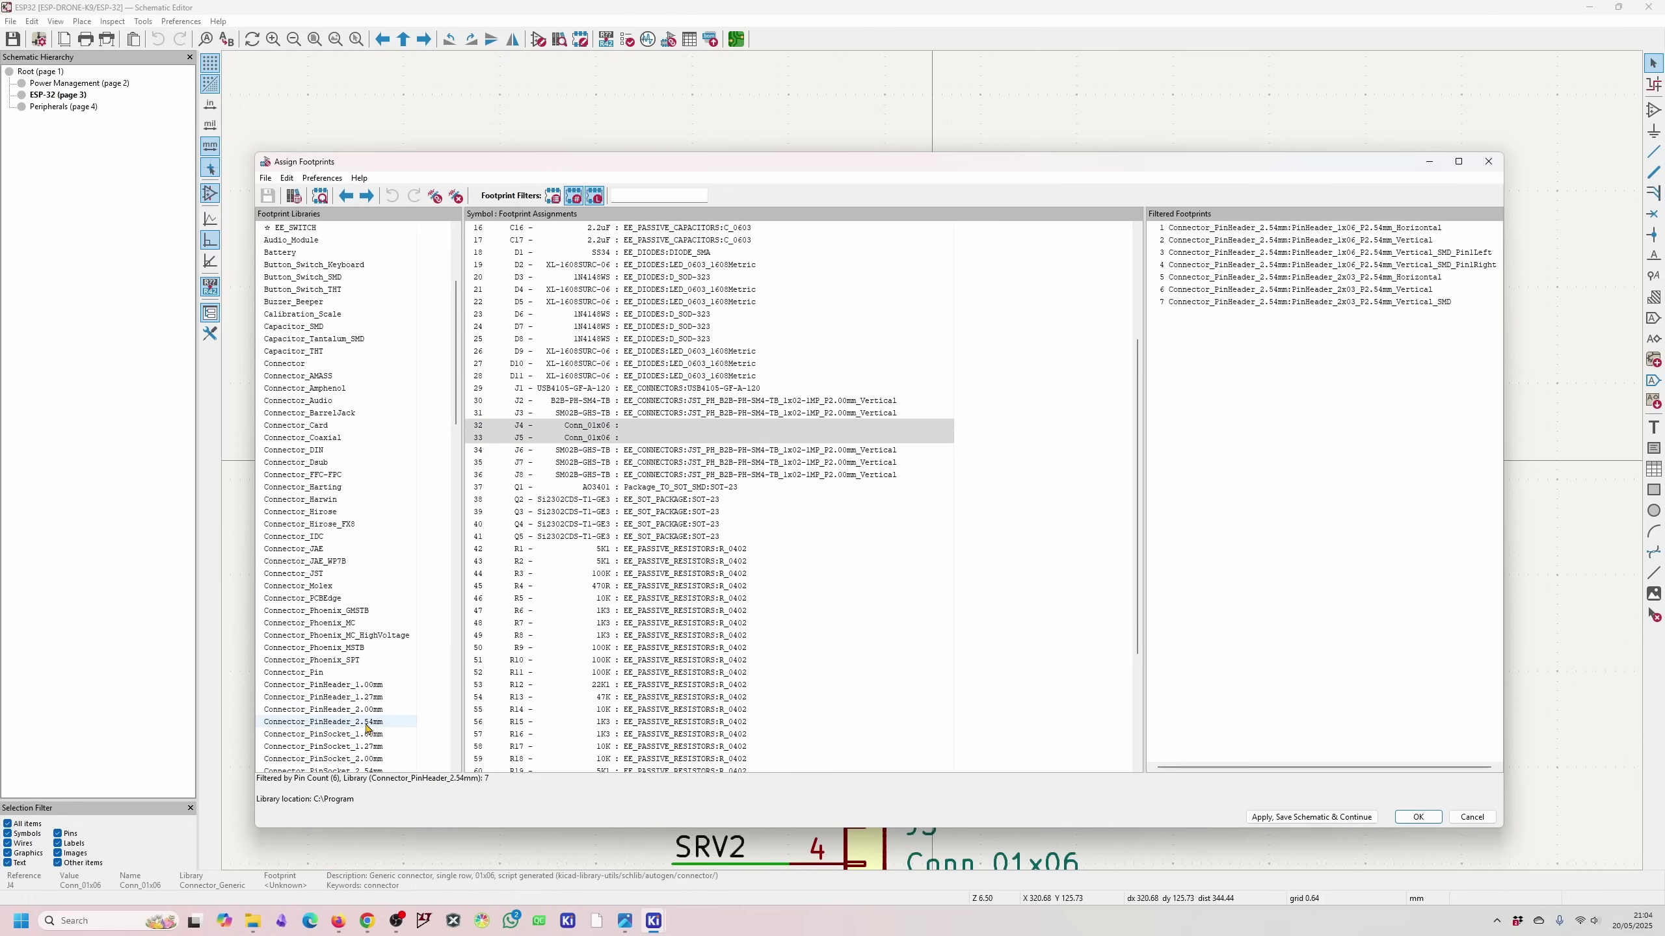
double_click(1310, 242)
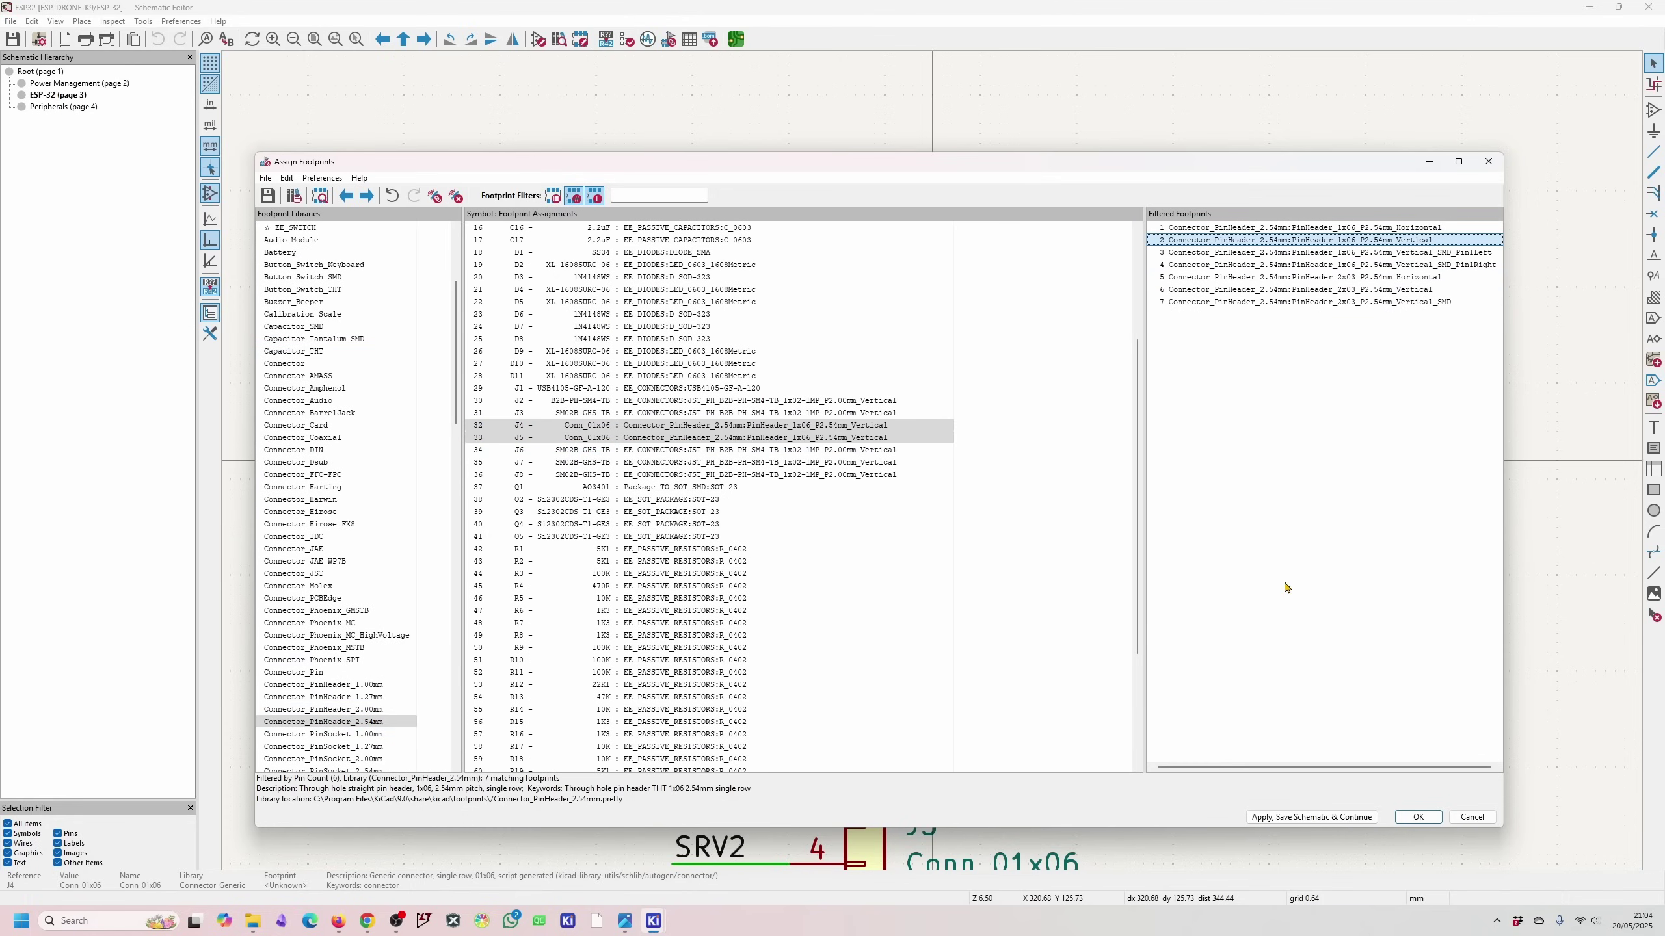
scroll(1023, 666, down, 5)
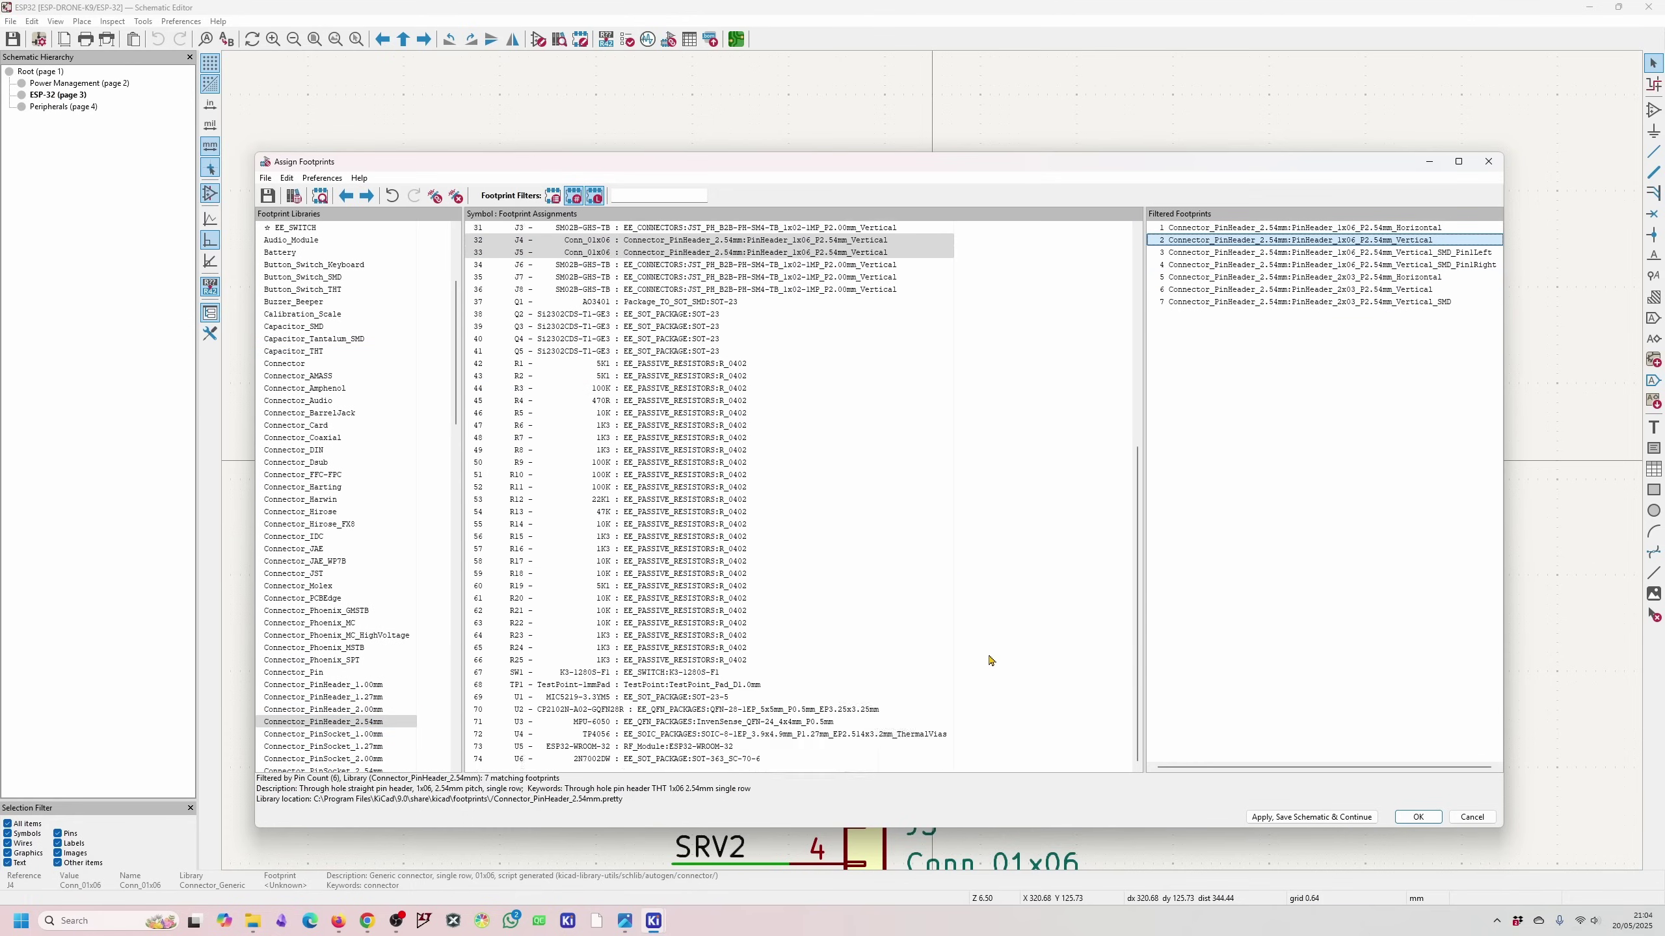
- View the drone PCB reference image, close it from view, and look over the whole ESP-32 schematic sheet
key(alt+Tab)
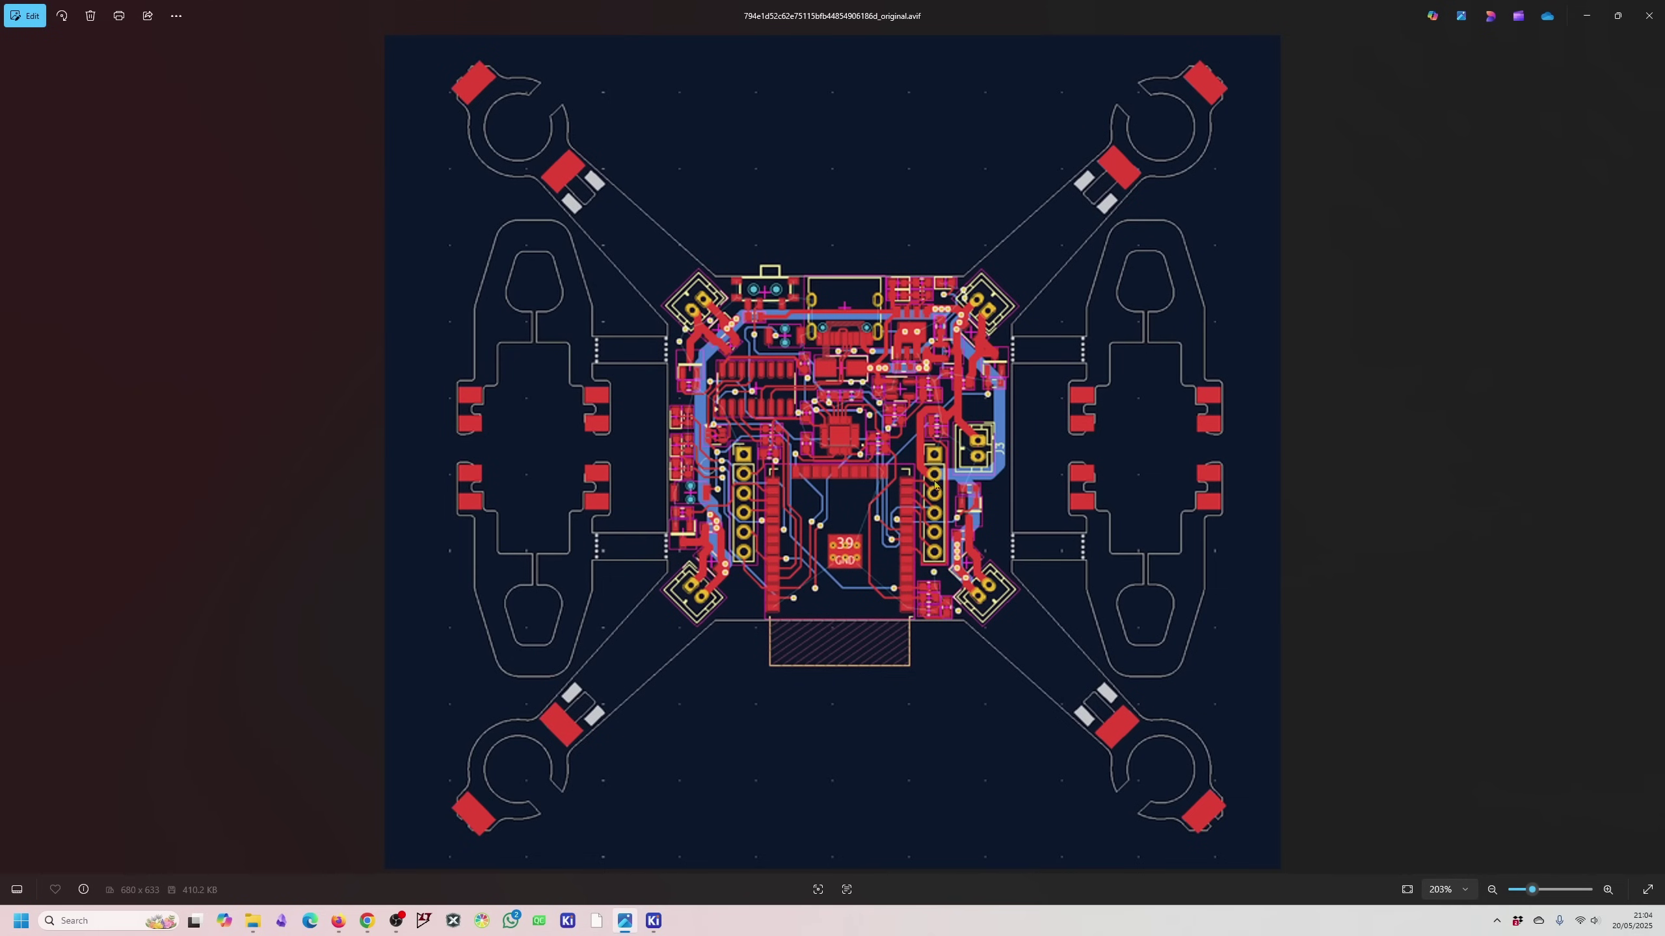
click(1586, 16)
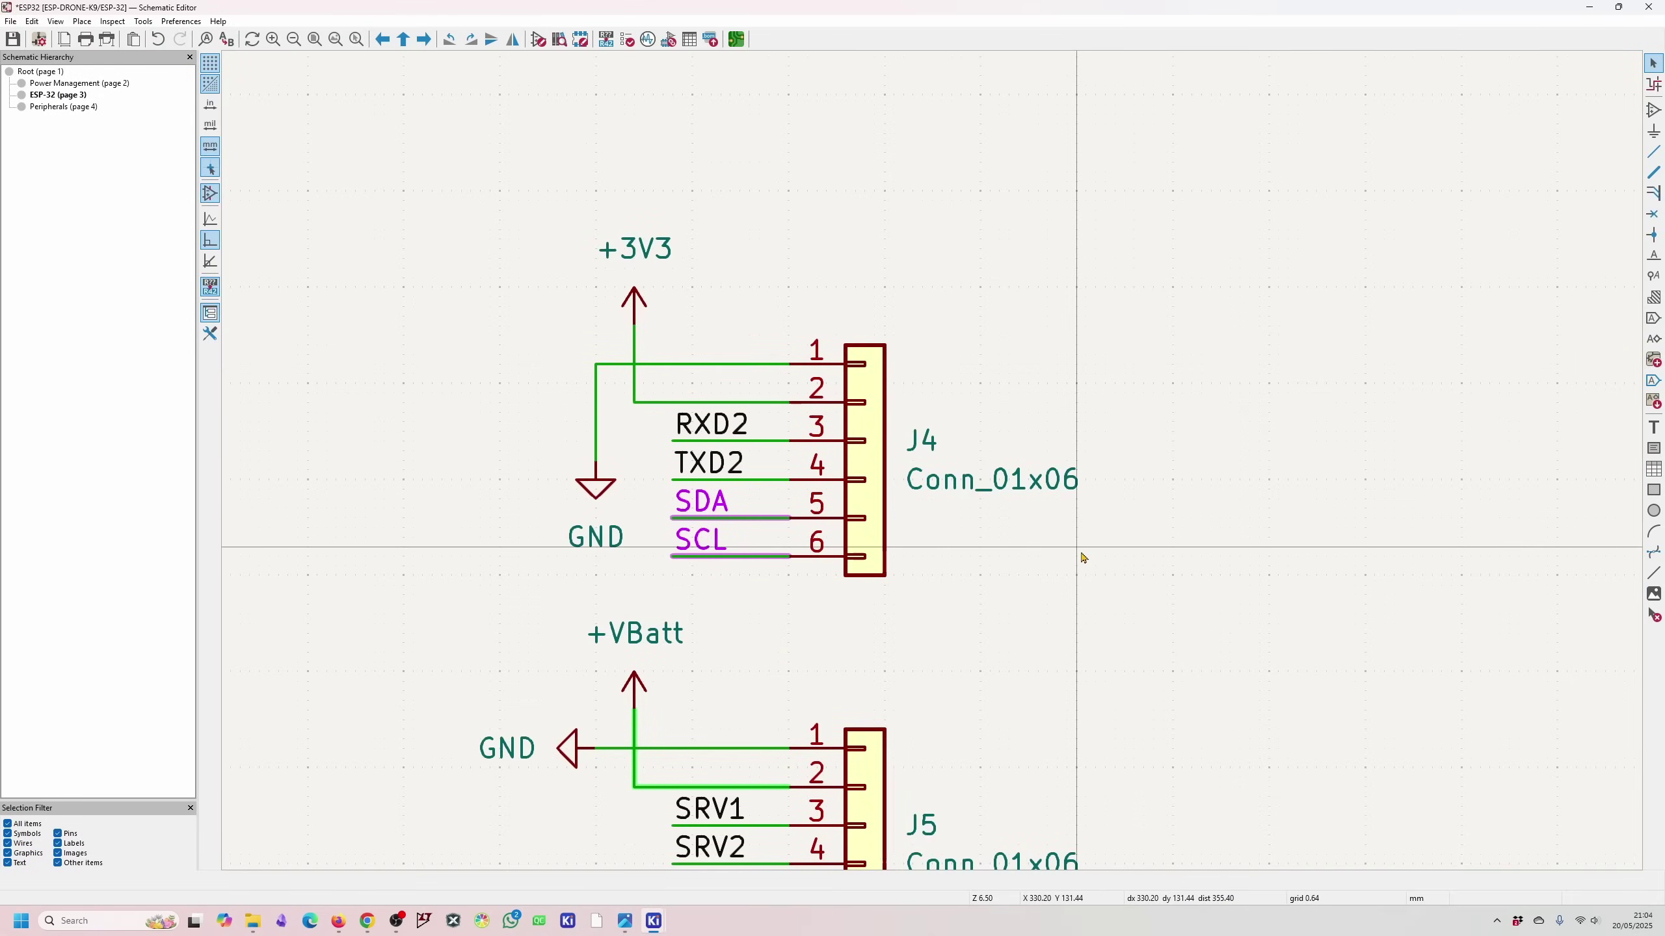
scroll(1083, 558, down, 6)
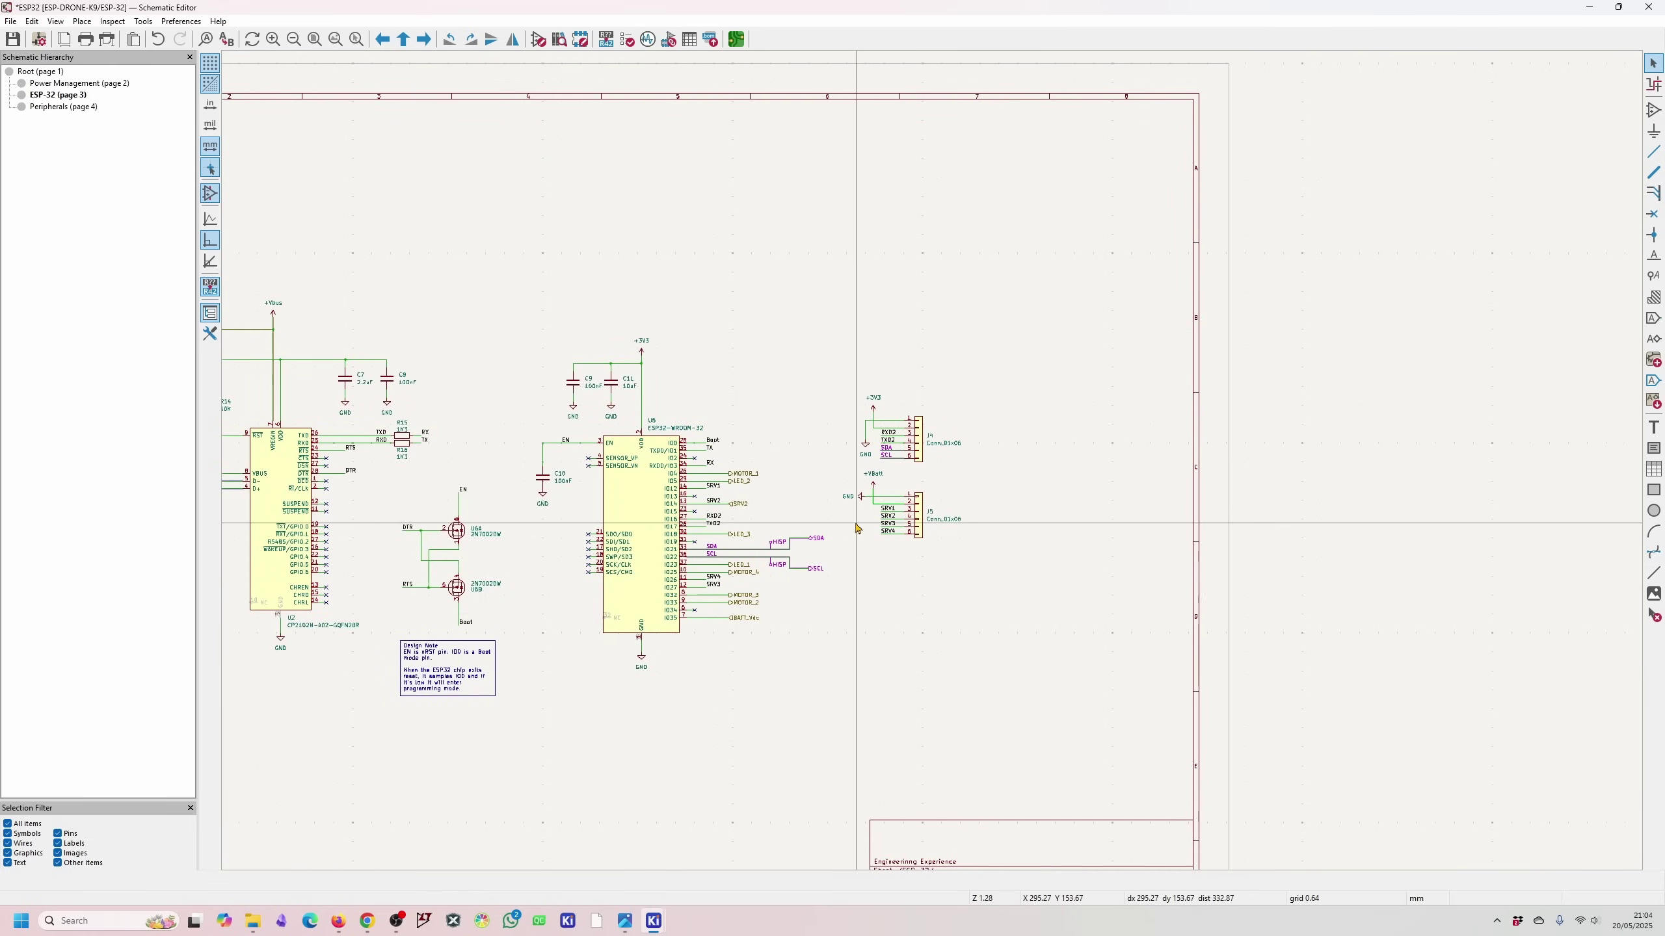
scroll(856, 528, down, 2)
scroll(947, 481, up, 2)
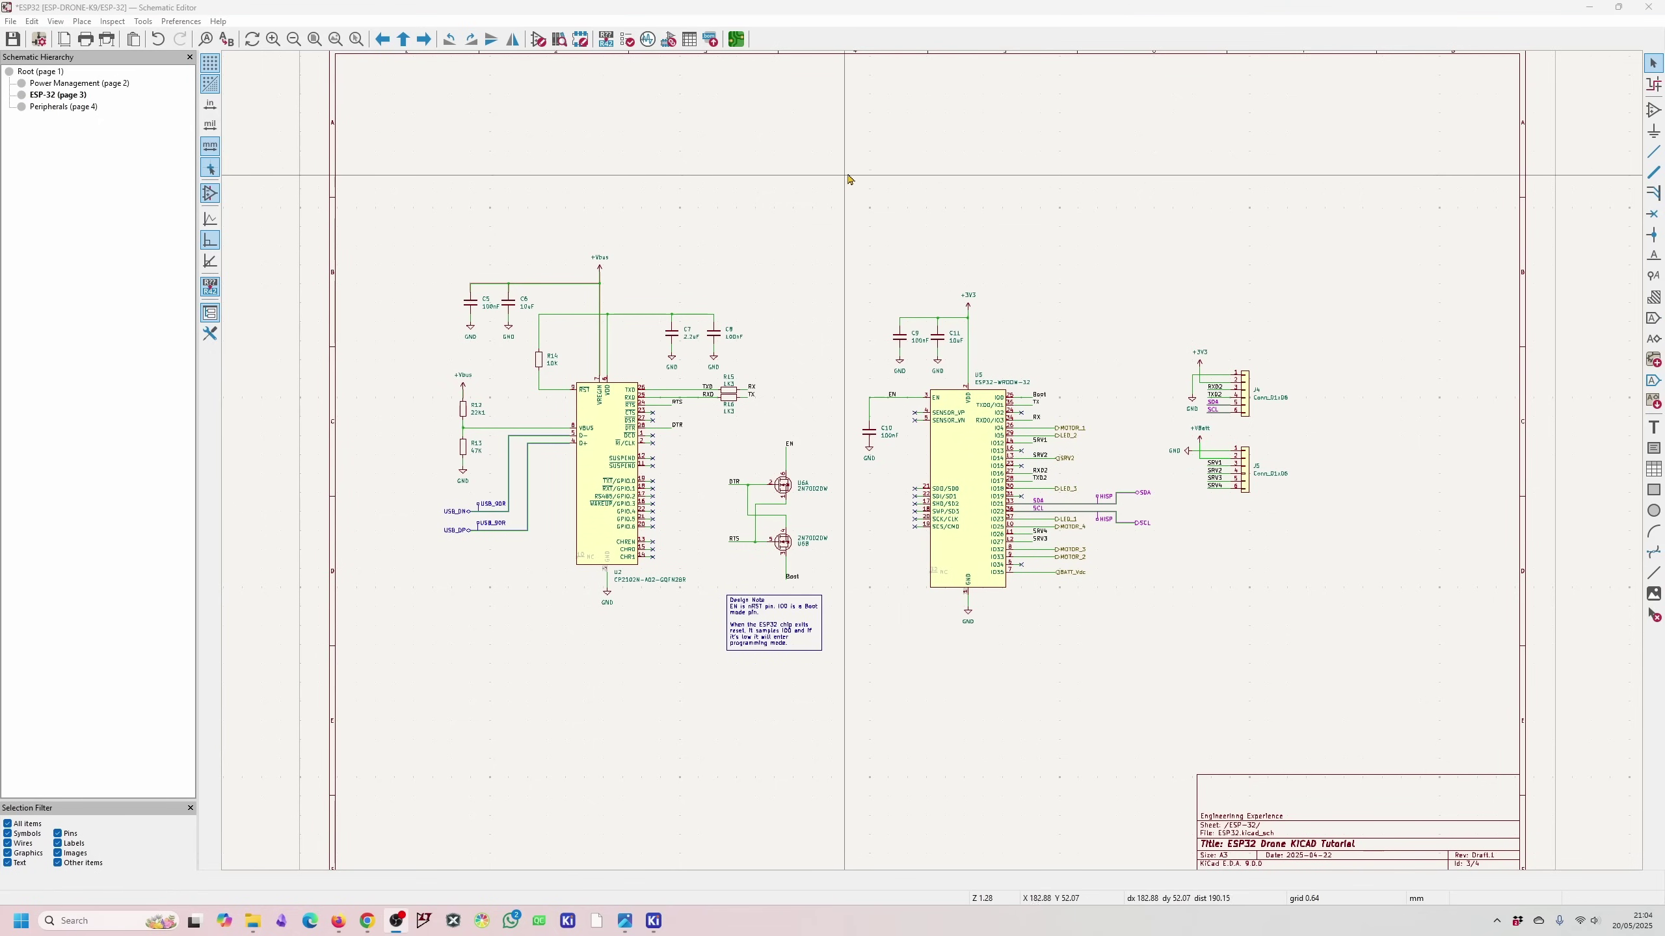
- Go through the KiCad project window back to the schematic and open the board in the PCB Editor
click(669, 865)
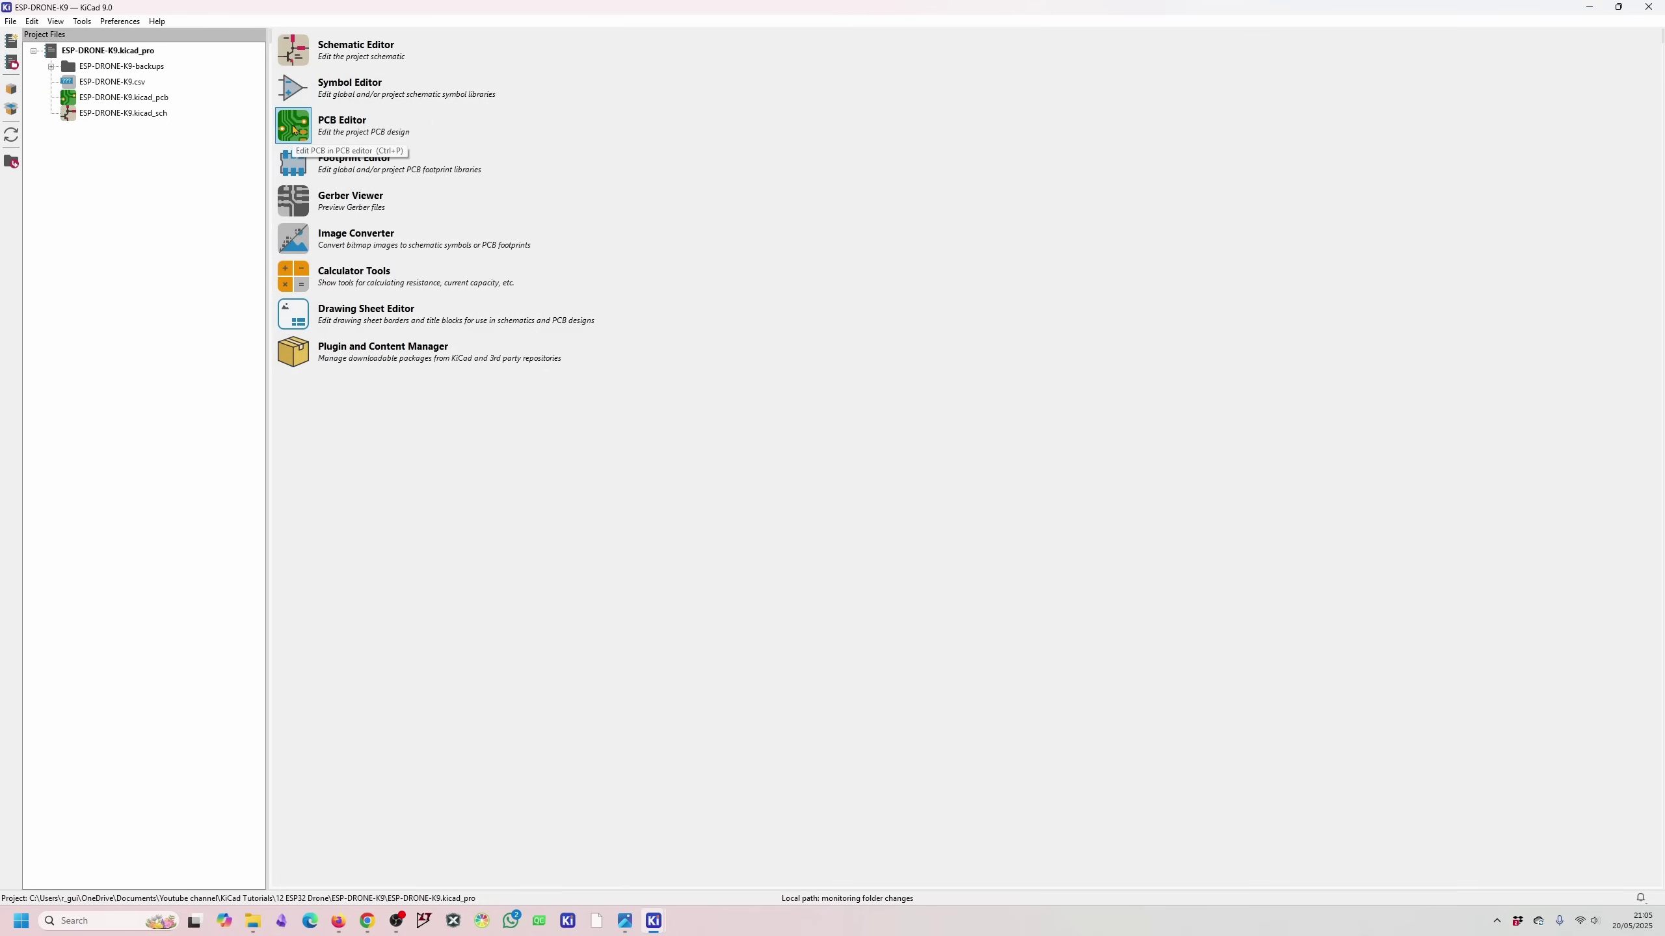
click(305, 49)
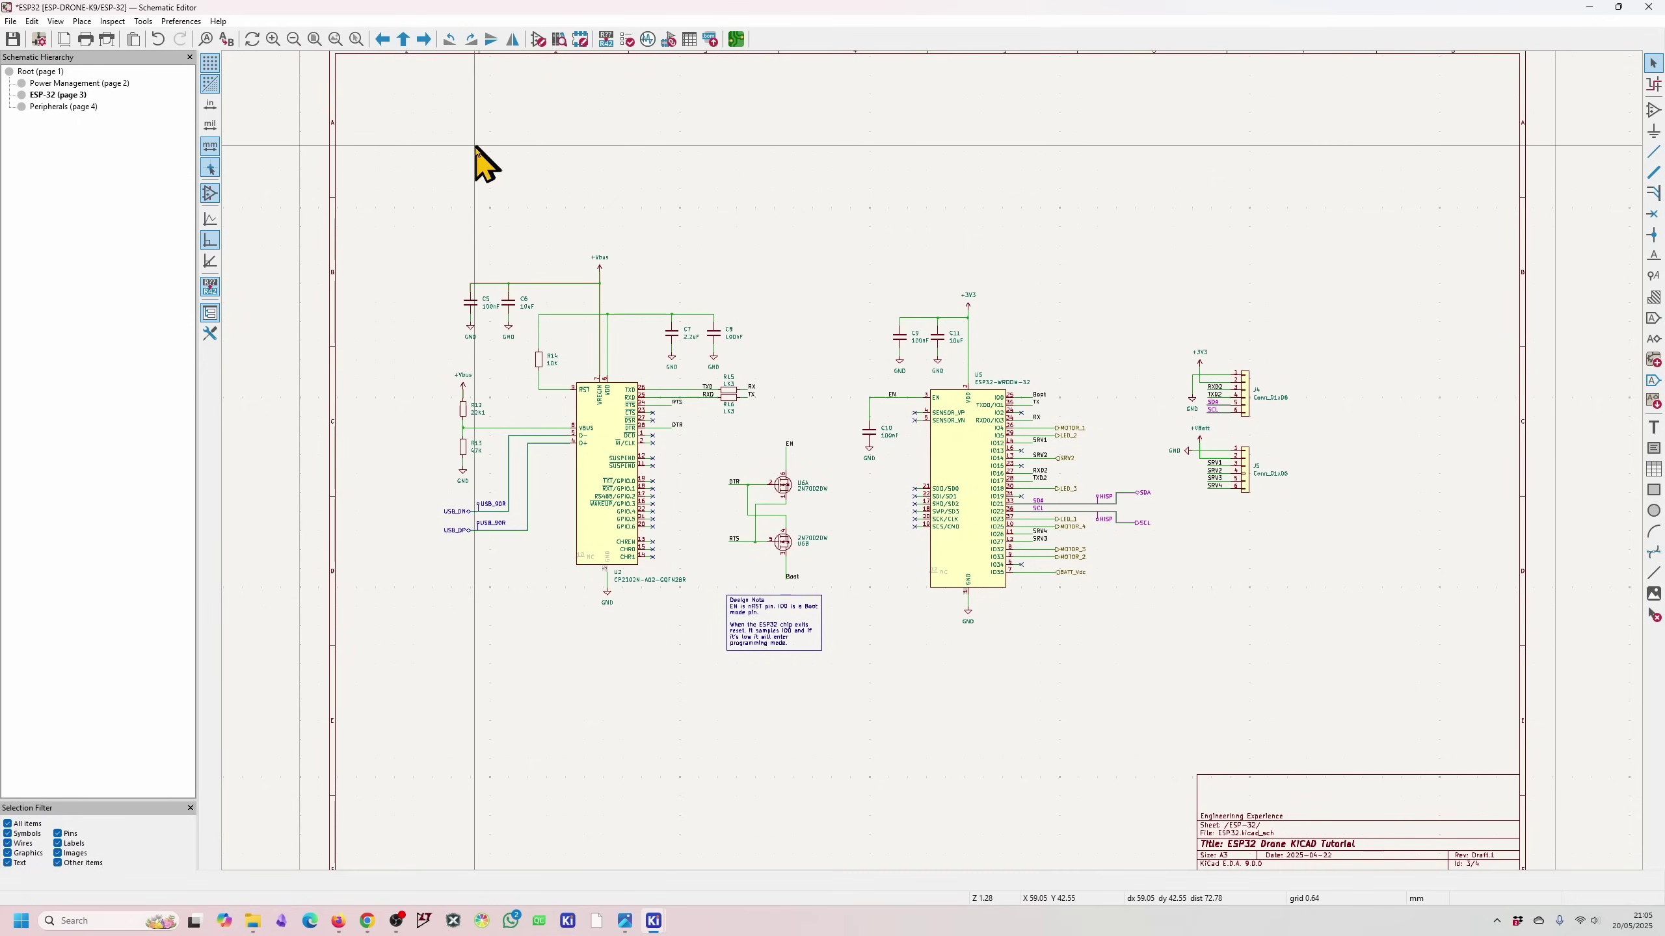
click(736, 41)
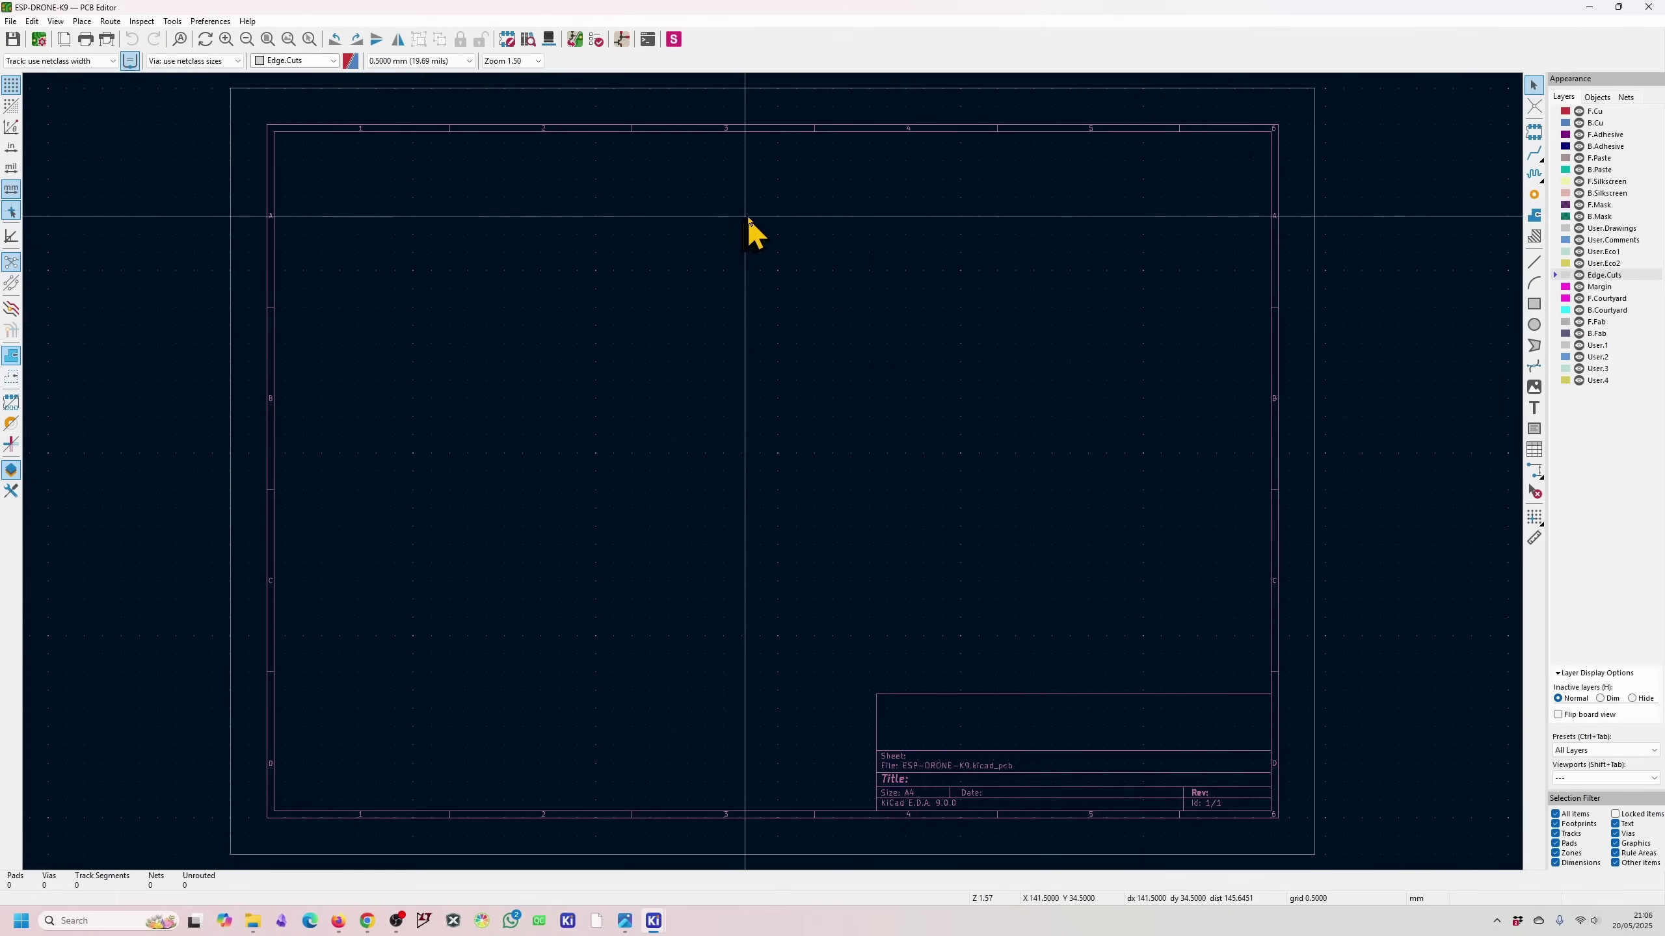
- Fill in the board's title block: issue date 2025-05-20, revision A, title ESP32-C3 Drone Tutorial, company Engineering Experience, initials in Comment1
click(65, 40)
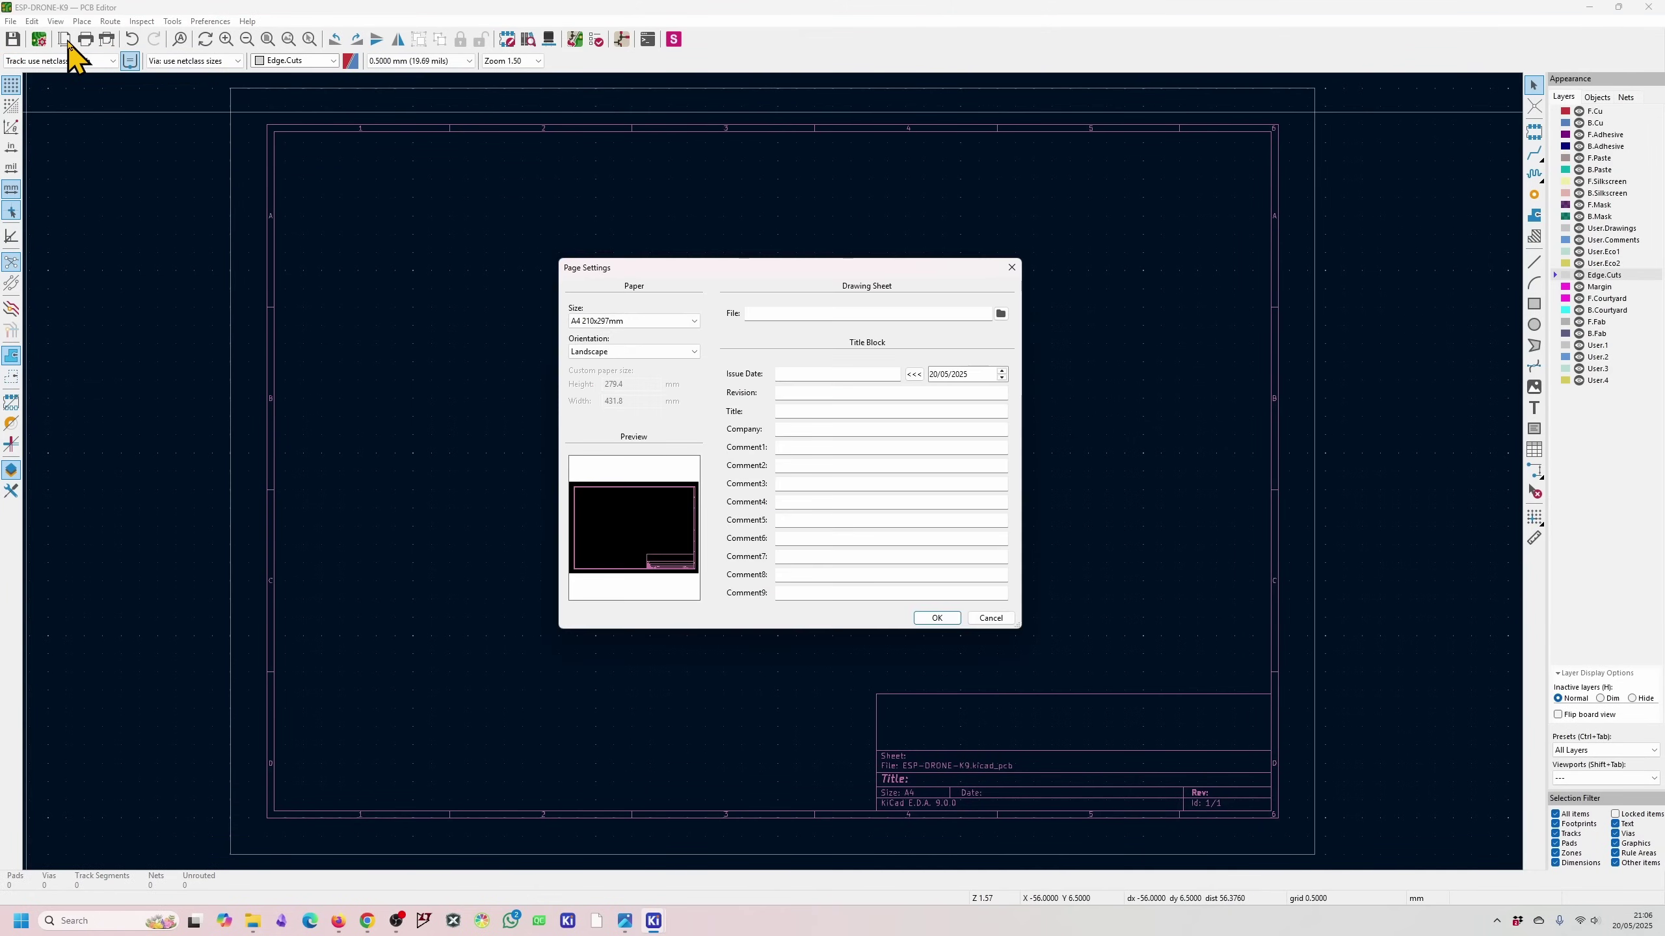
click(914, 374)
click(871, 394)
text(A)
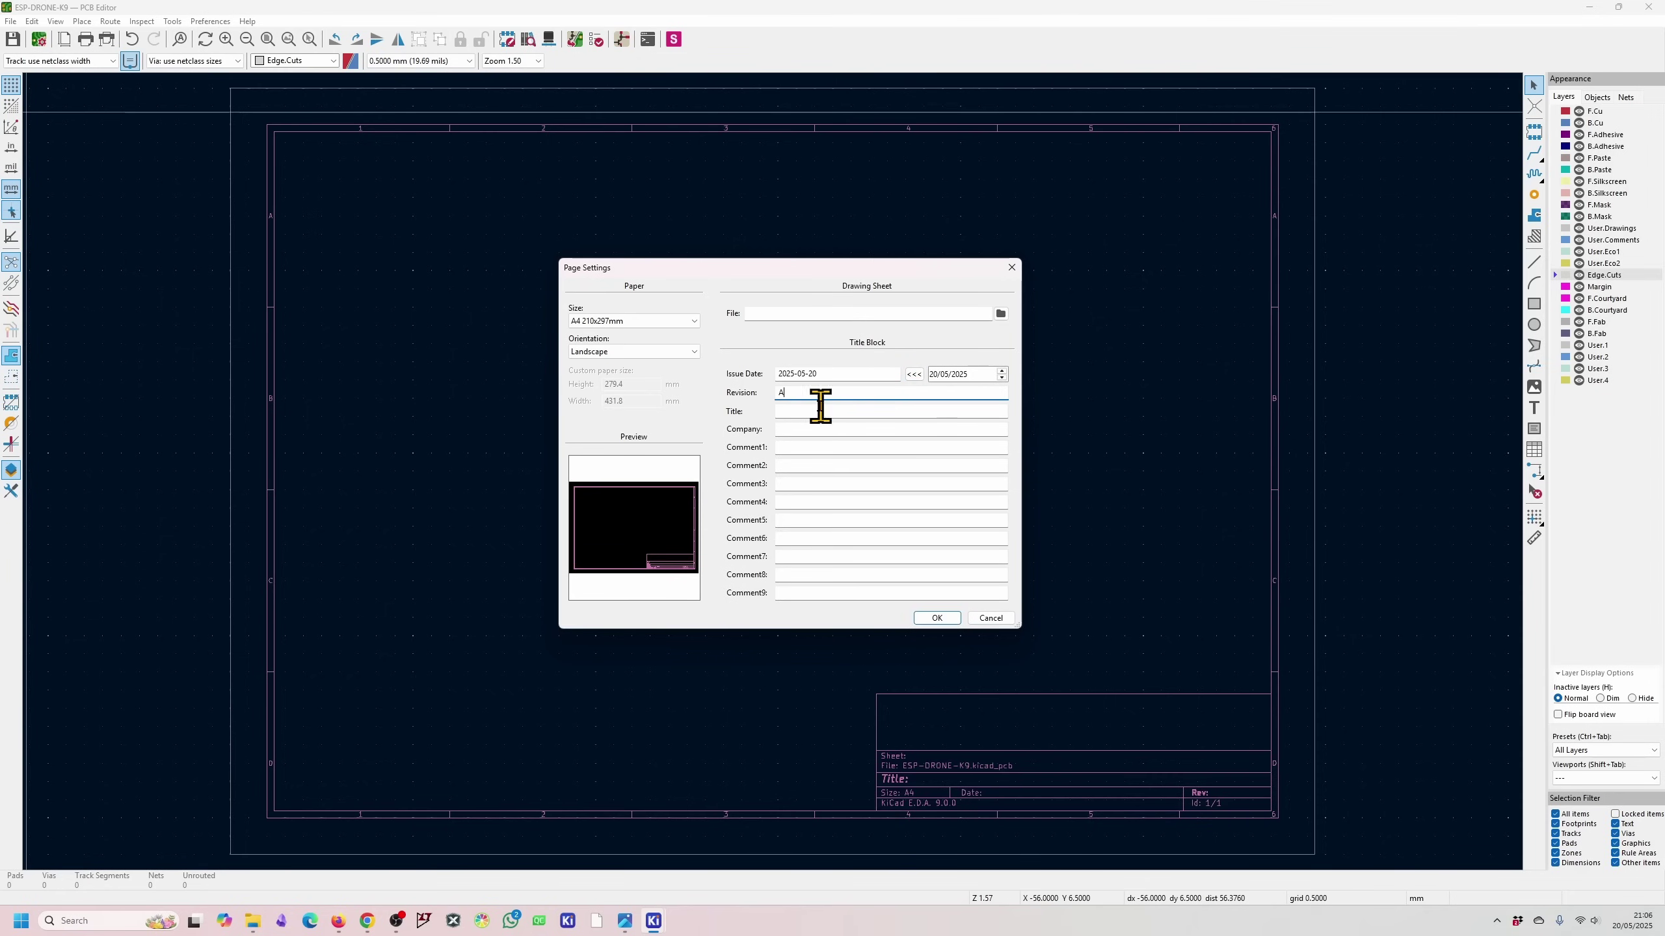
click(820, 409)
text(ESP3)
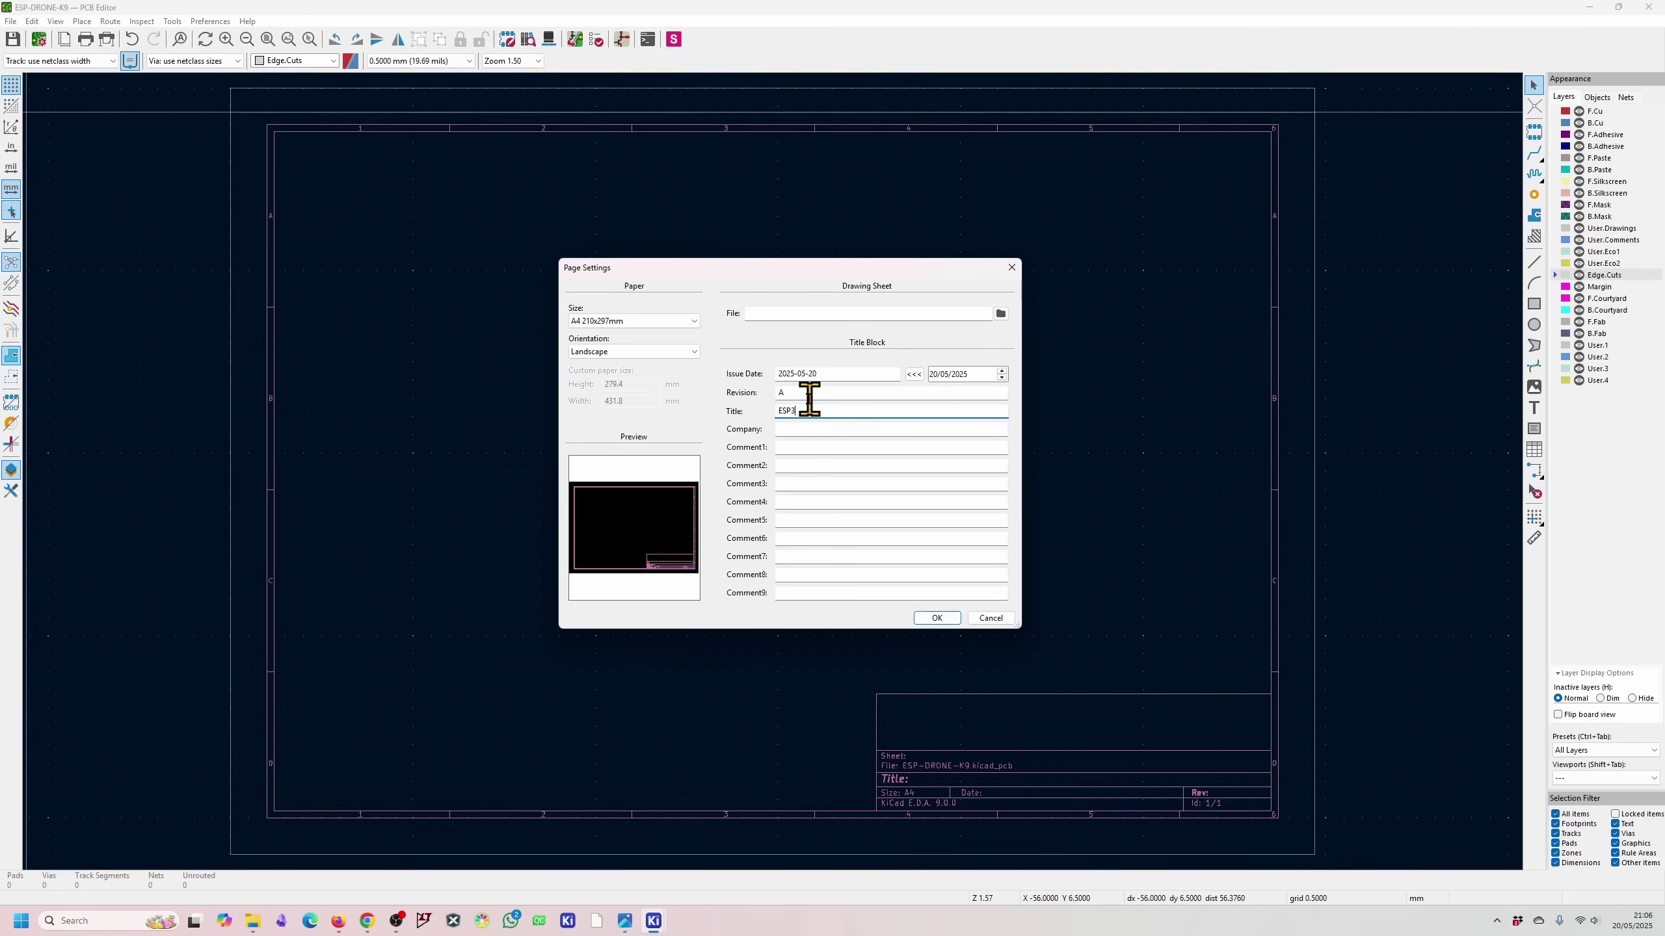
text(2-C3 Drone Tutorial)
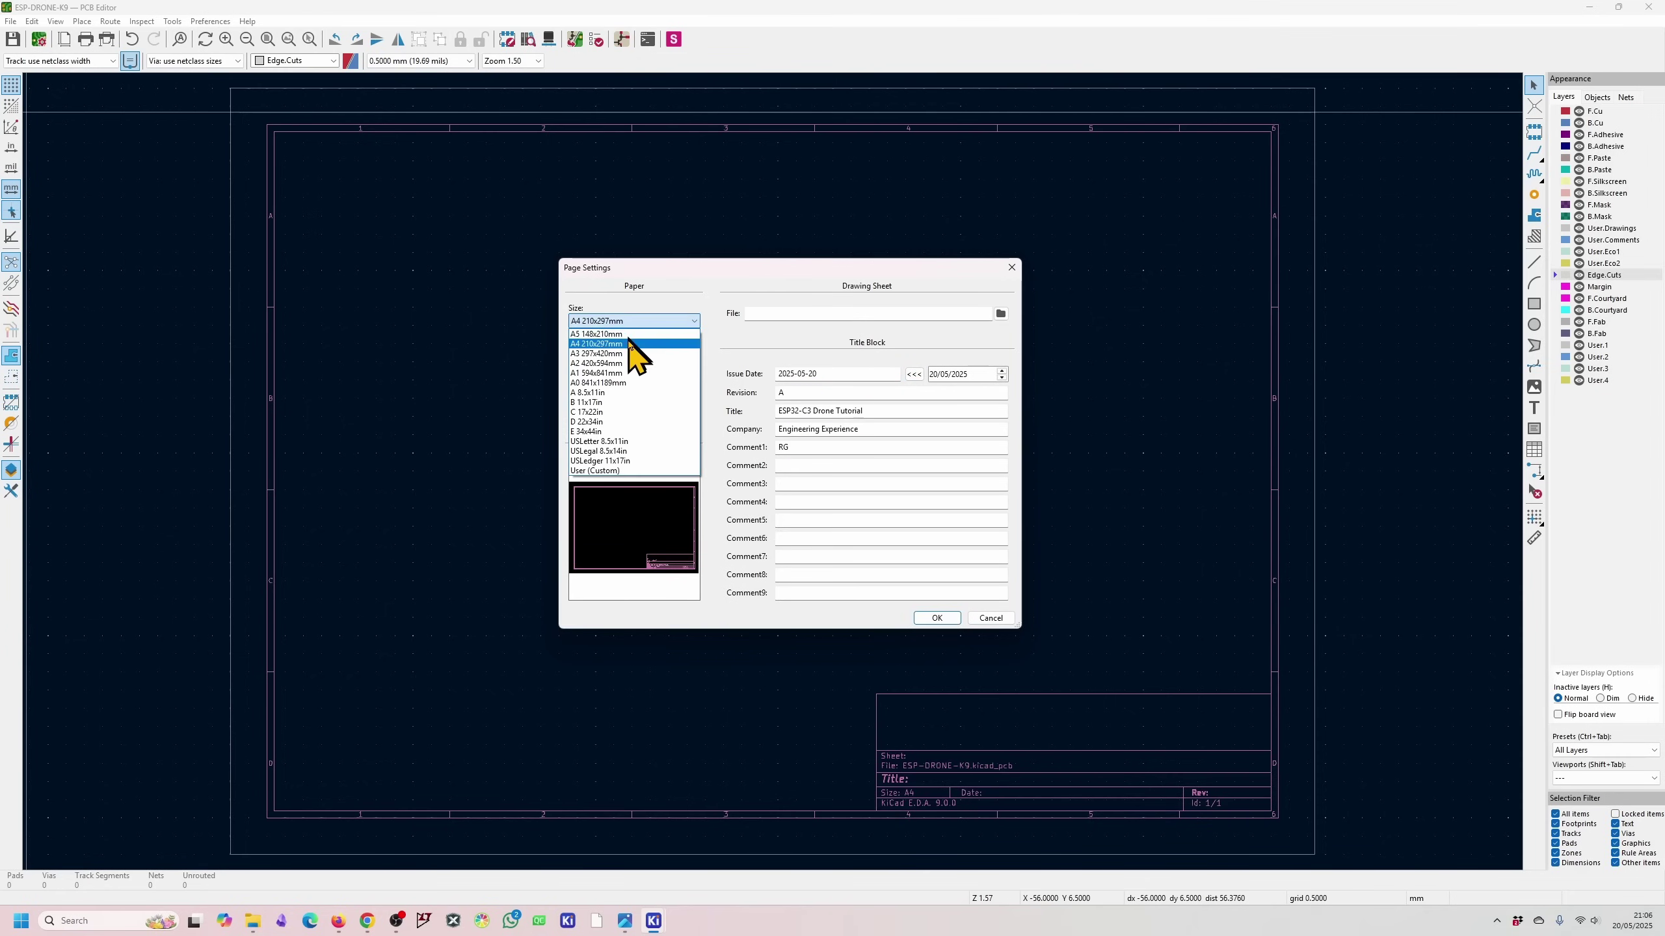
- Keep the paper size at A4 210x297mm and apply the page settings
click(632, 345)
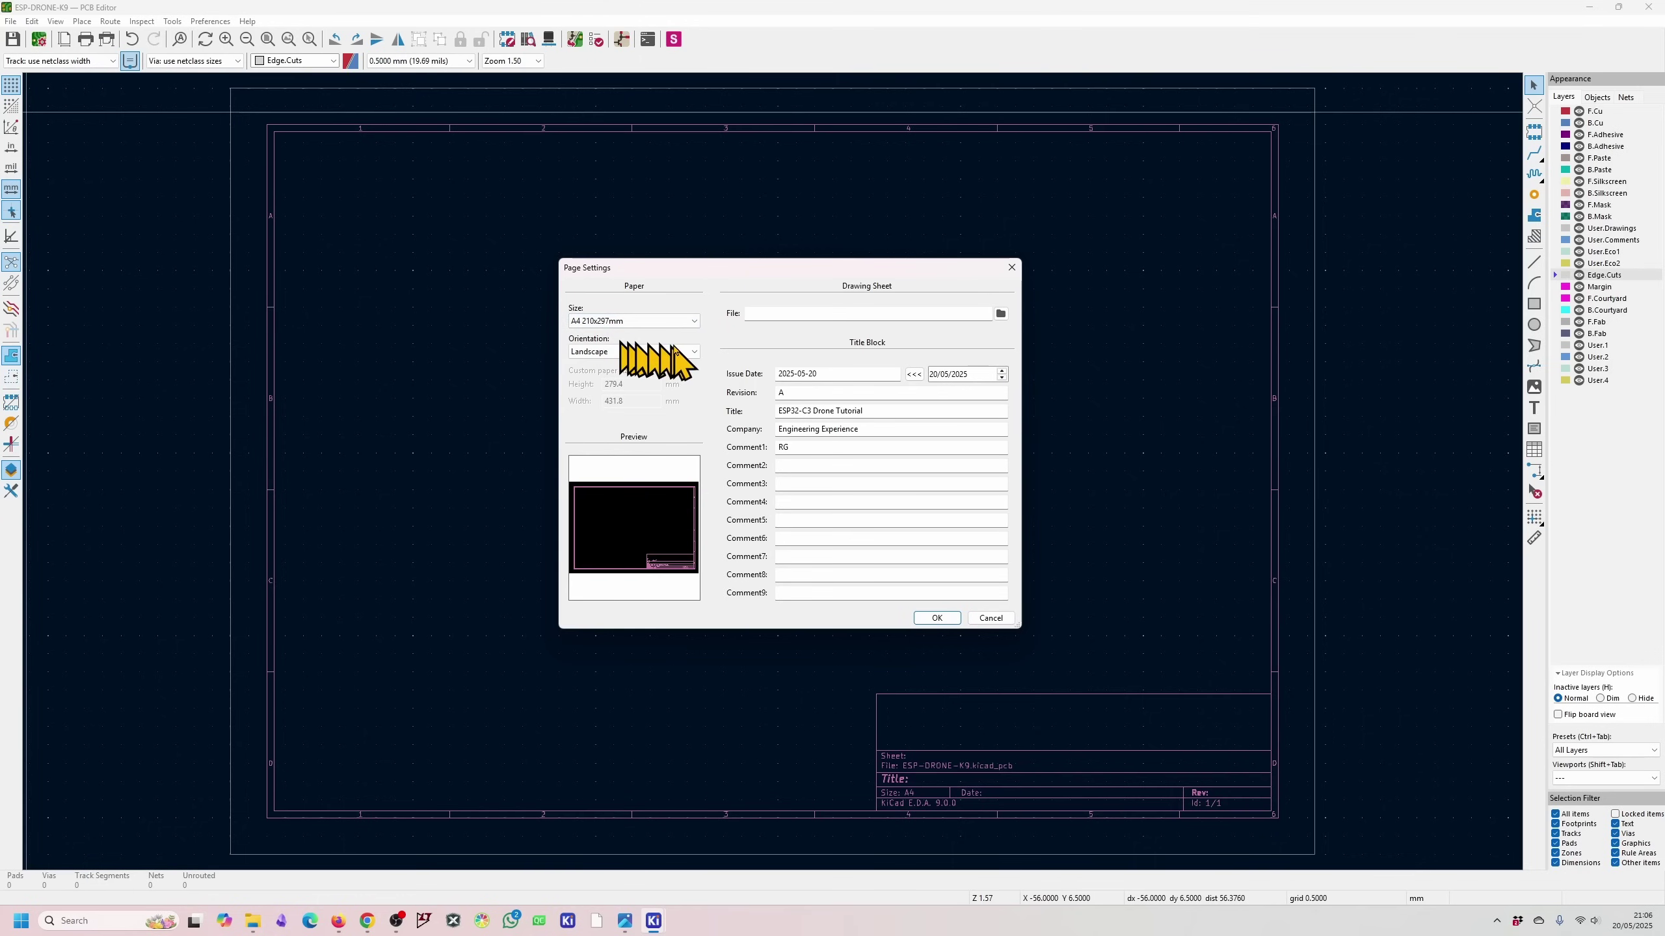
click(640, 321)
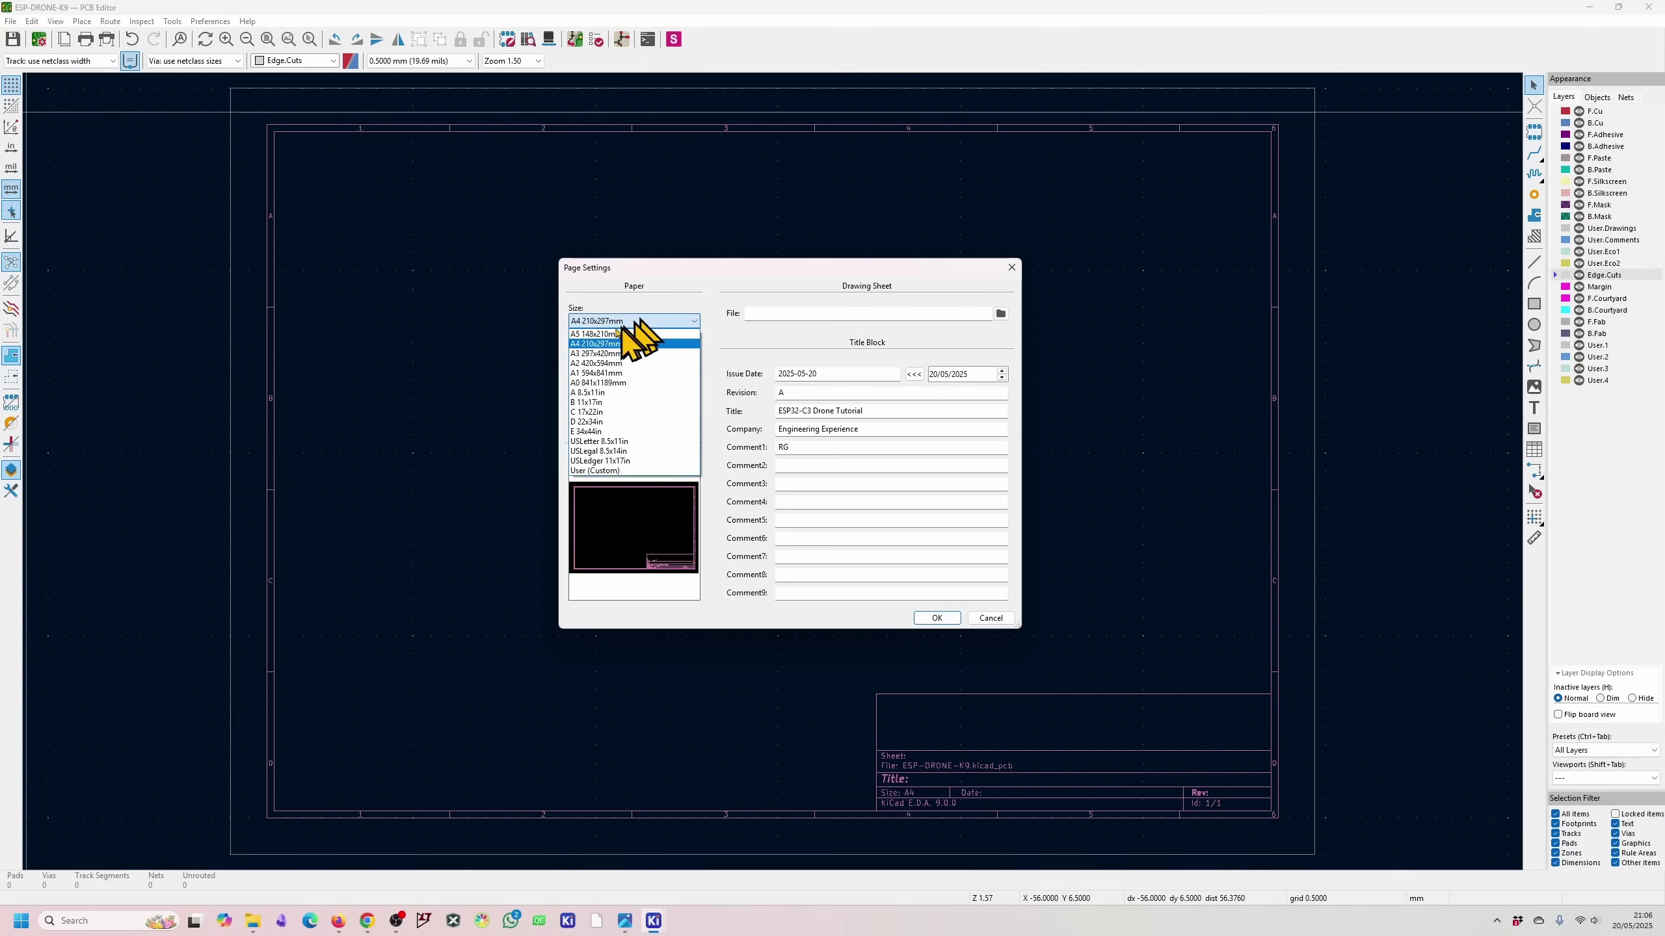
click(635, 320)
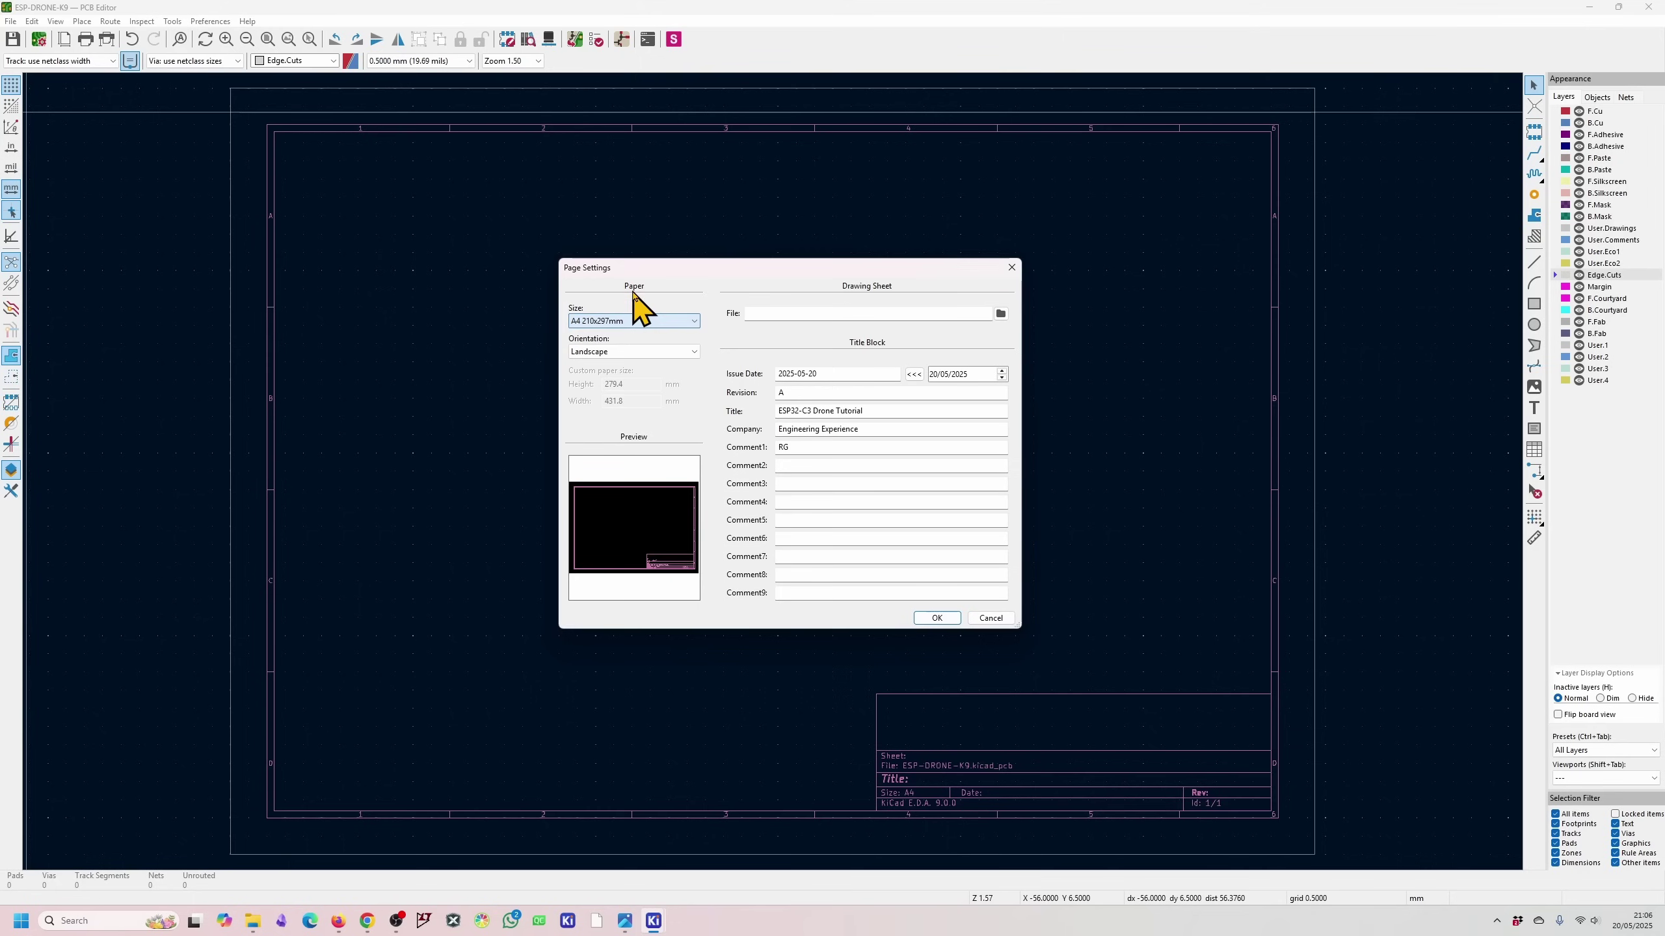
click(936, 618)
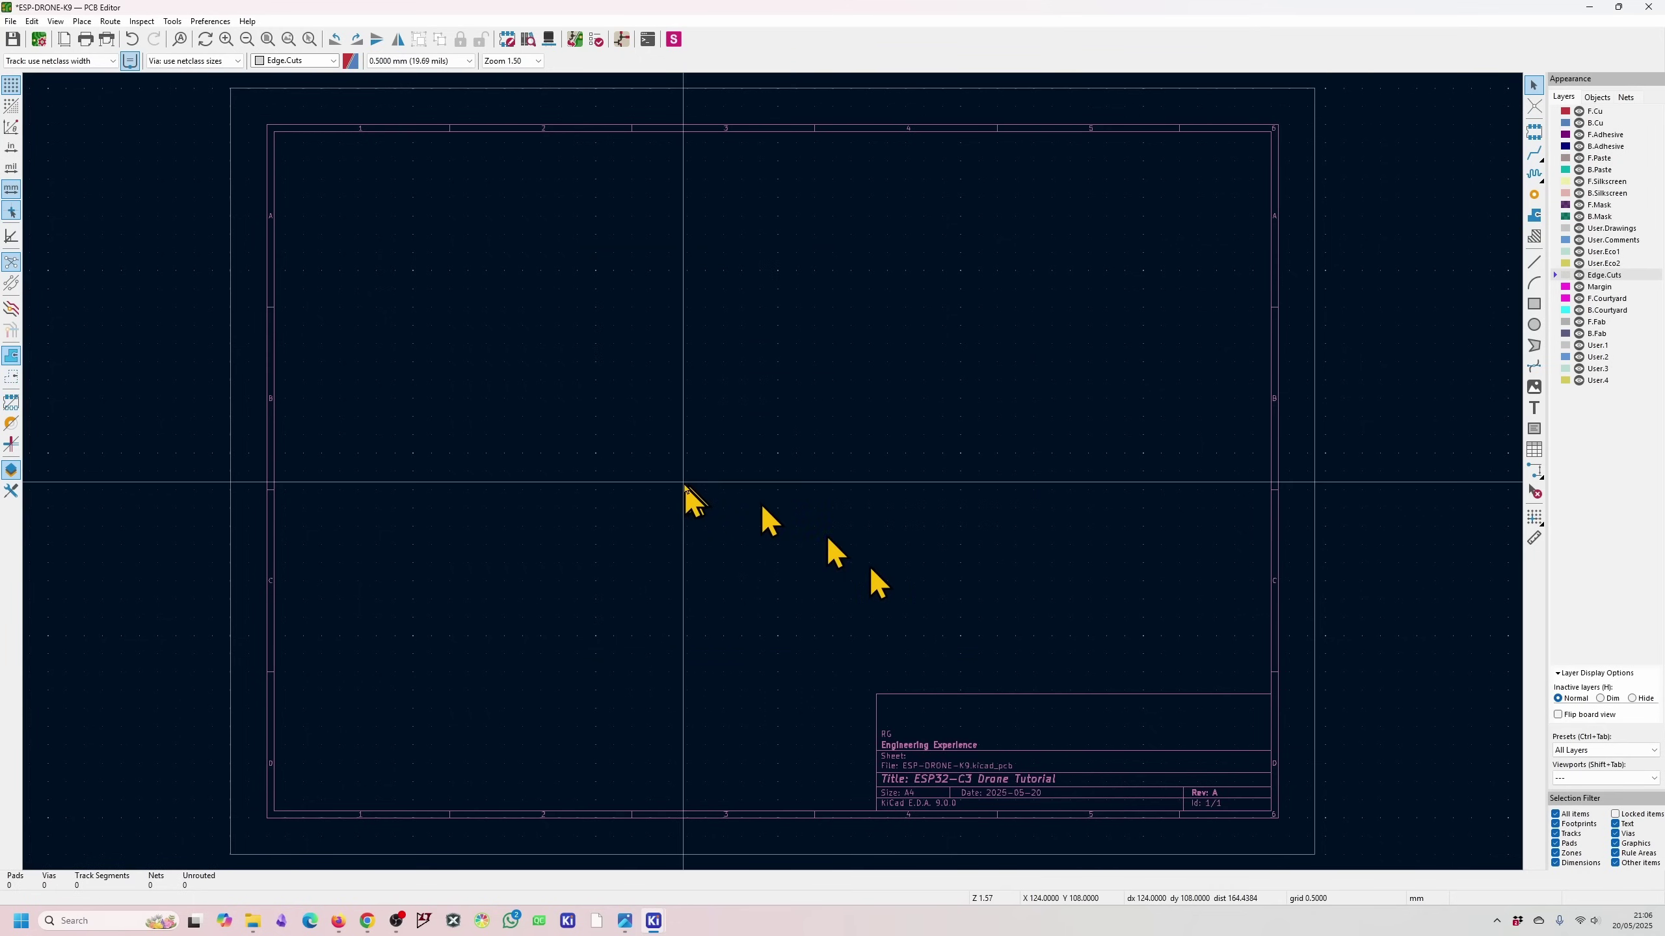
- Examine the filled-in title block on the board's drawing sheet
click(64, 38)
key(Escape)
scroll(755, 457, up, 3)
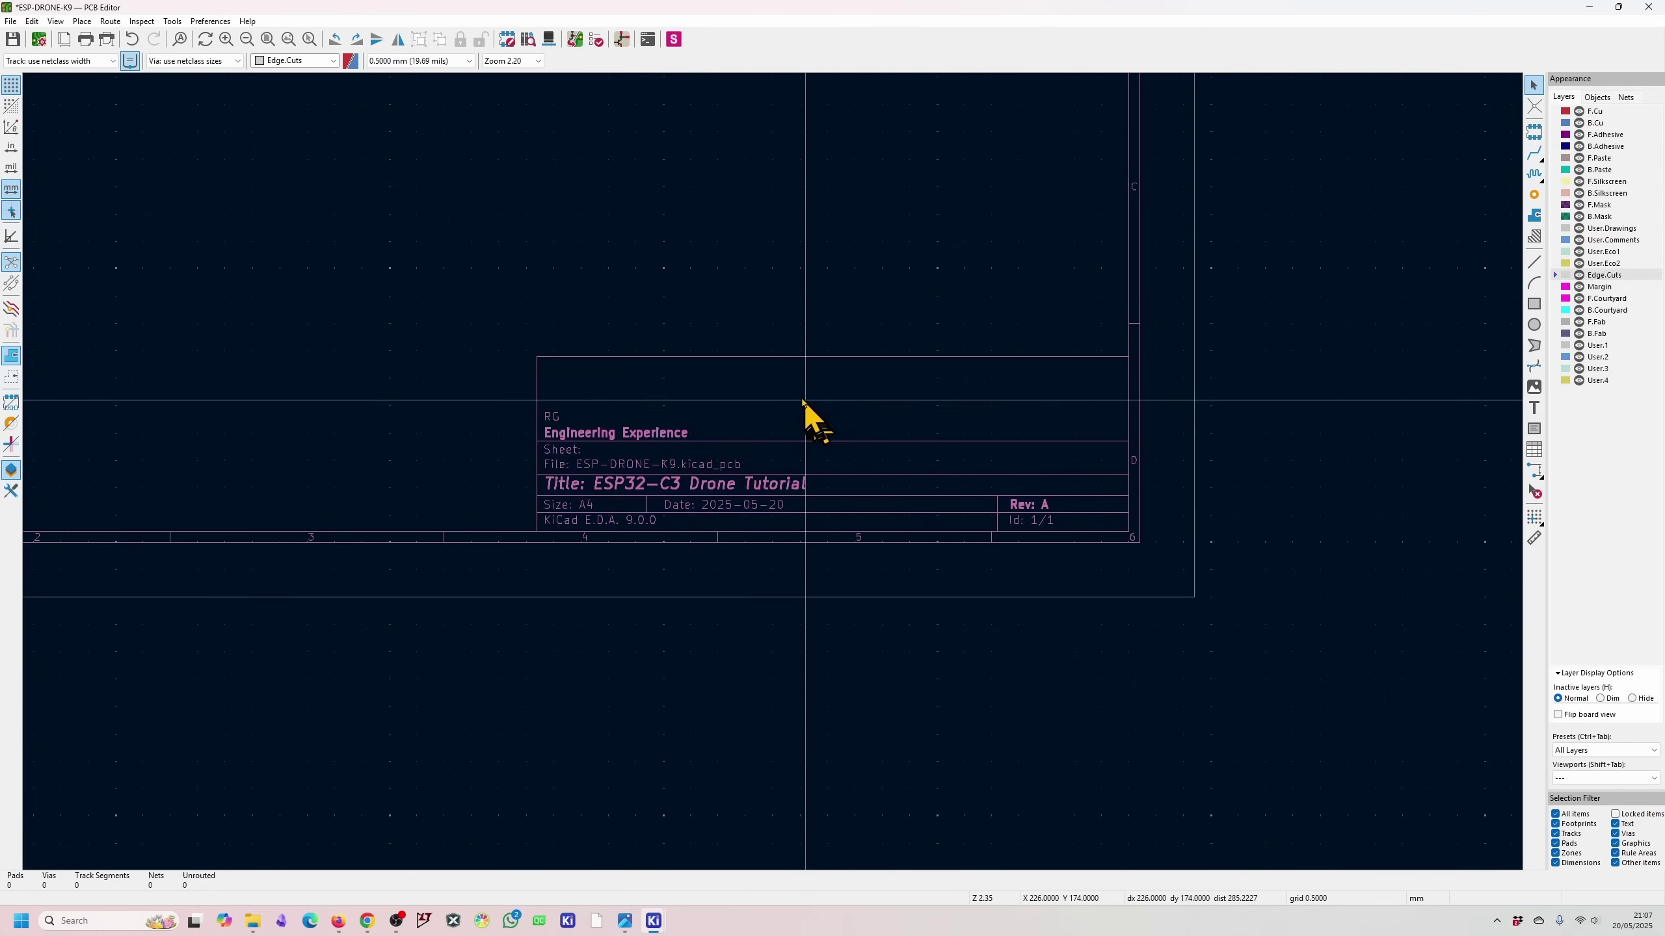
scroll(757, 469, down, 3)
scroll(757, 469, down, 1)
scroll(710, 450, up, 2)
scroll(773, 472, down, 1)
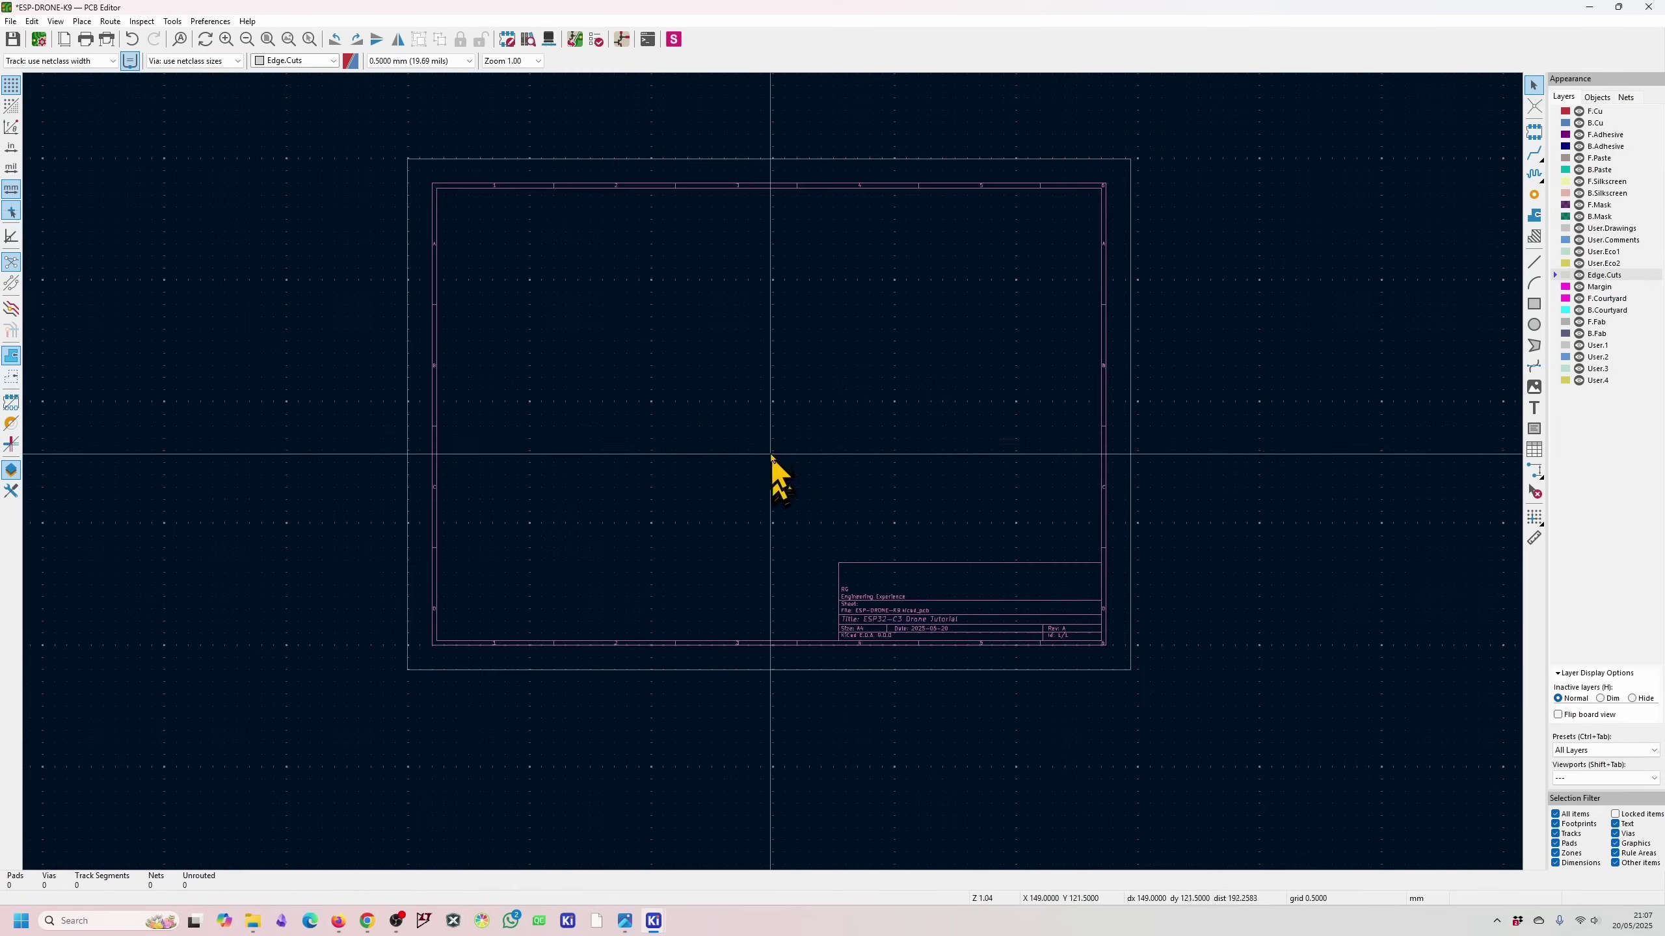
scroll(770, 438, up, 2)
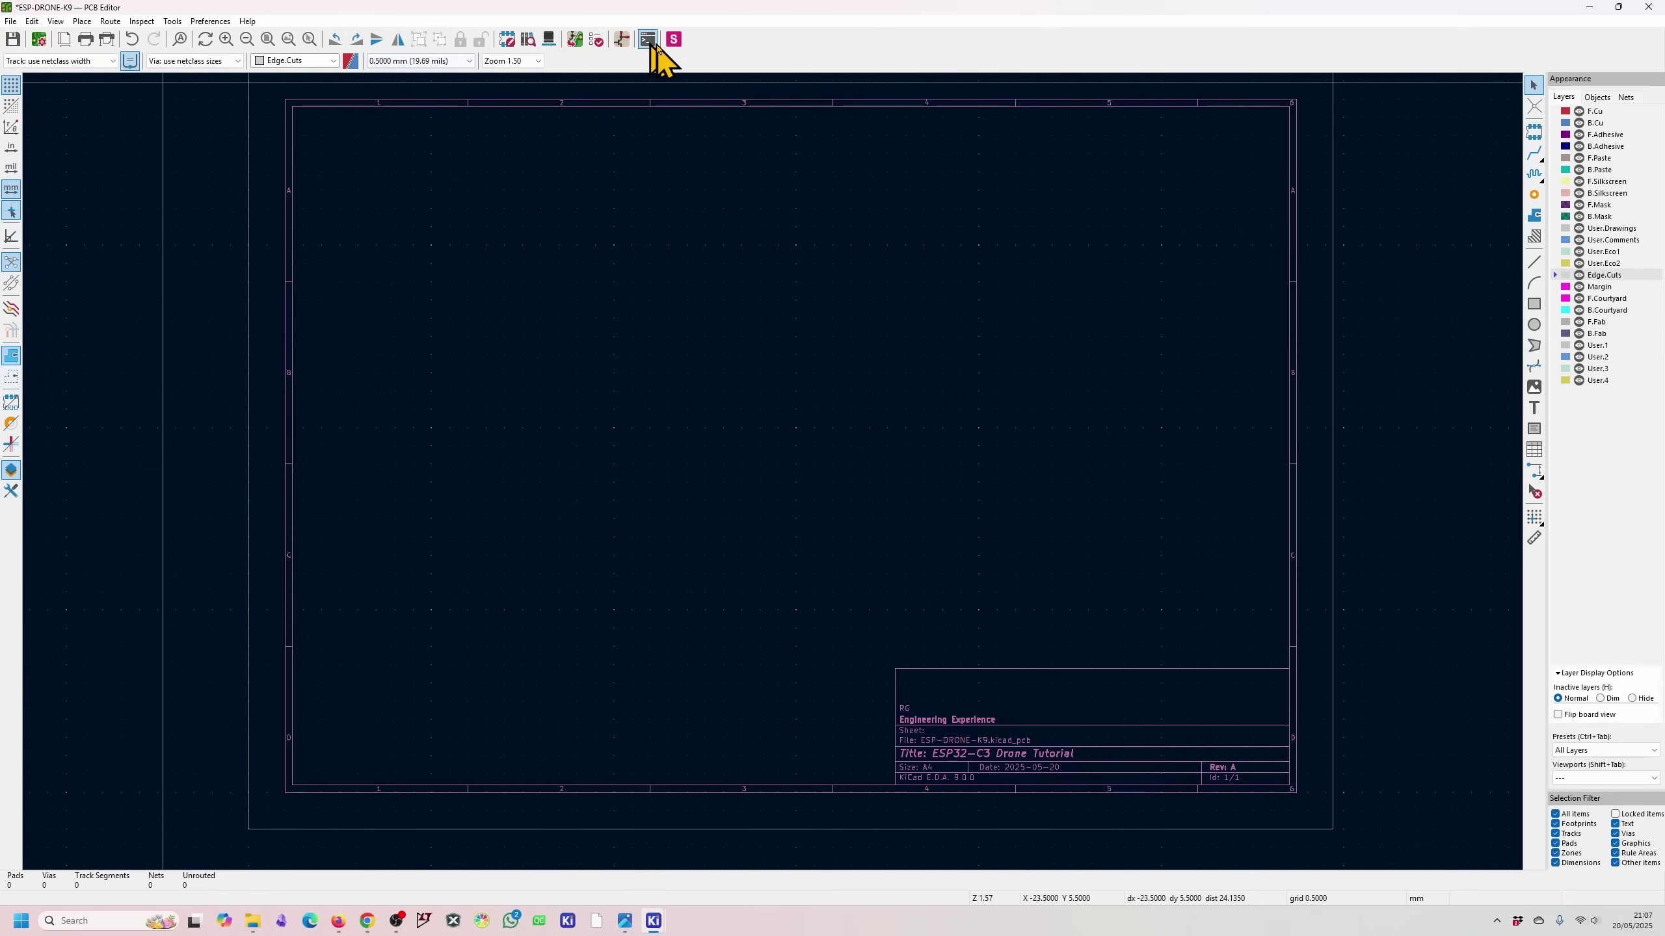
- Switch from the board to the Schematic Editor and back to the PCB Editor
click(622, 42)
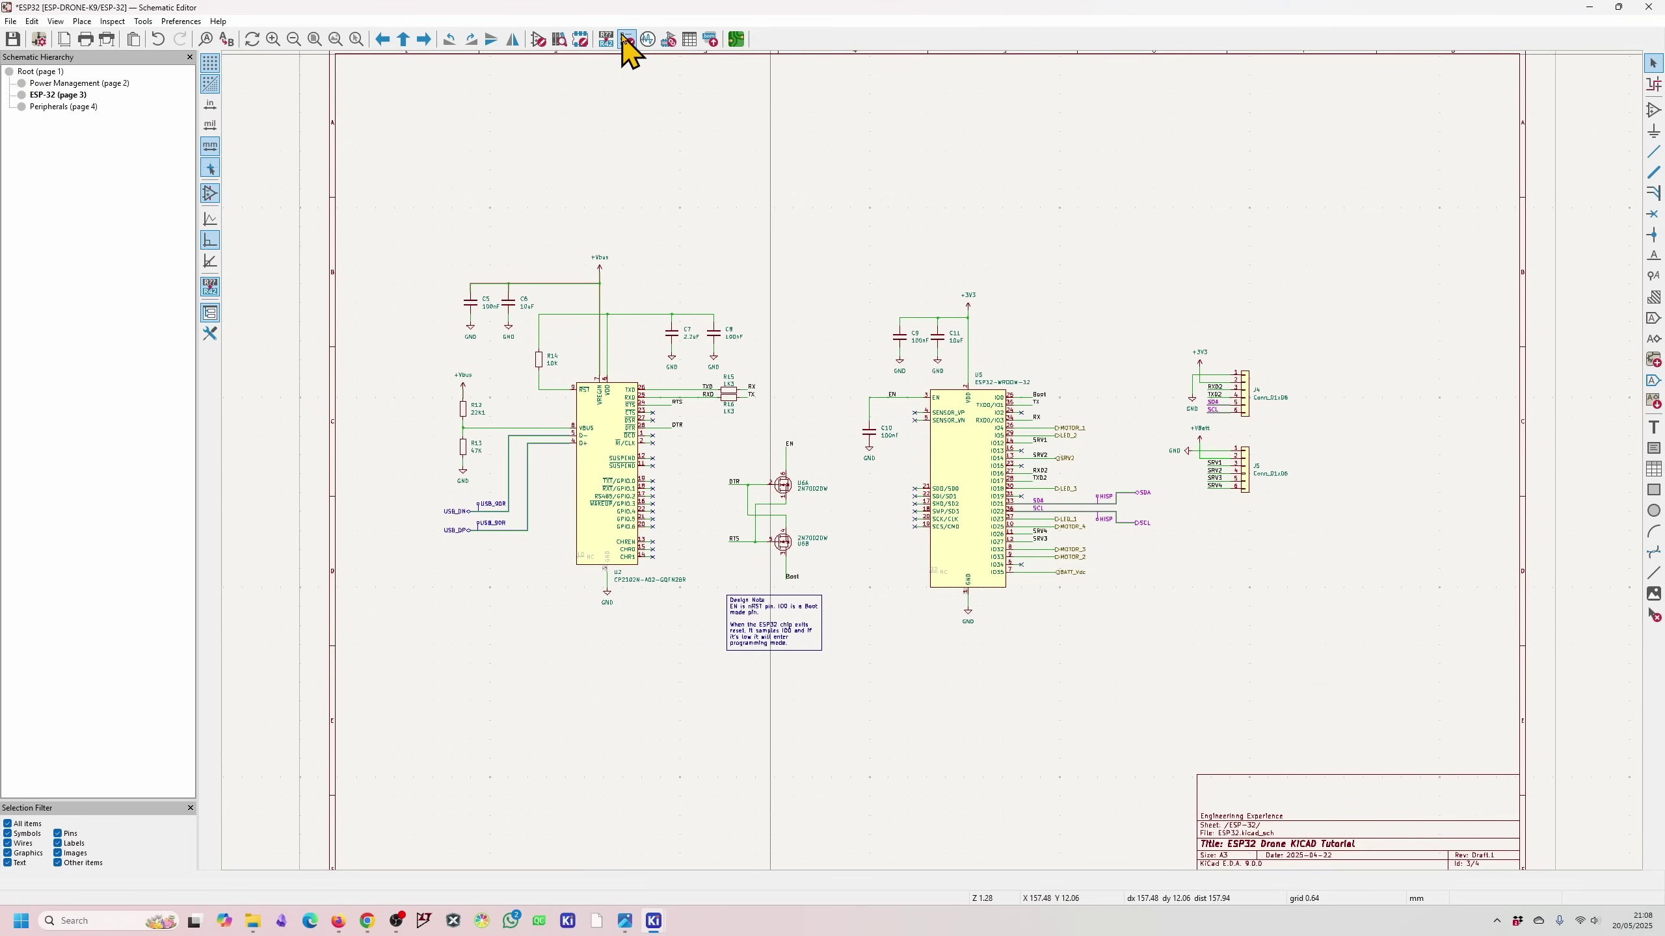
click(736, 40)
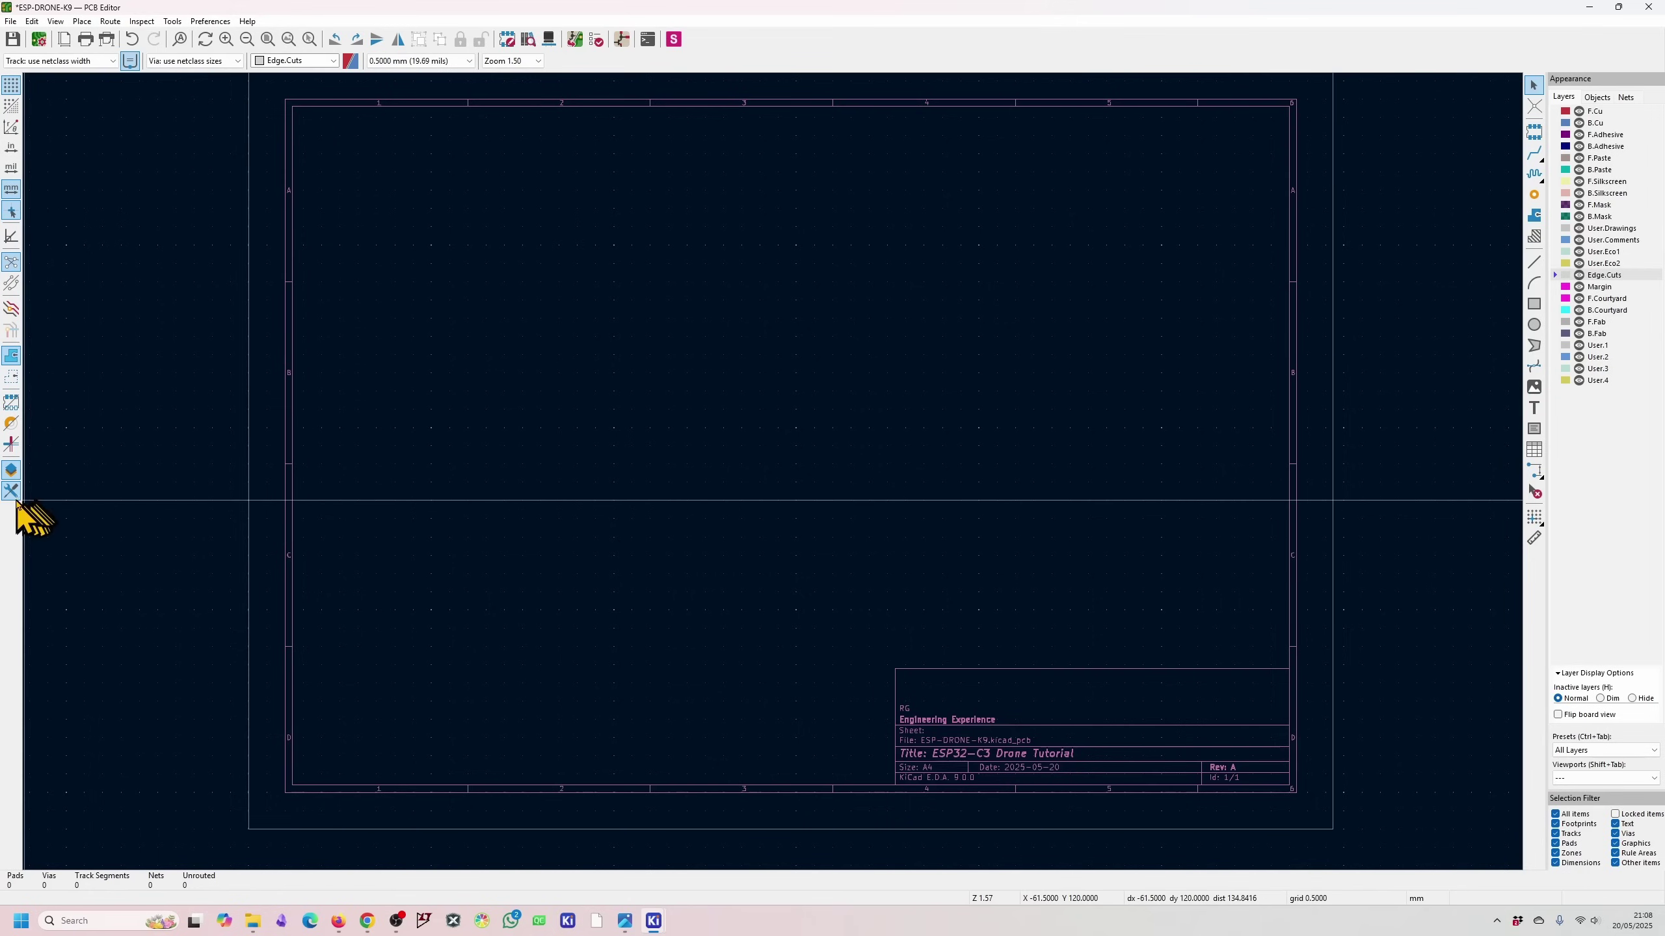
- Toggle the grid display off and on, and try polar coordinates before returning to Cartesian
click(11, 86)
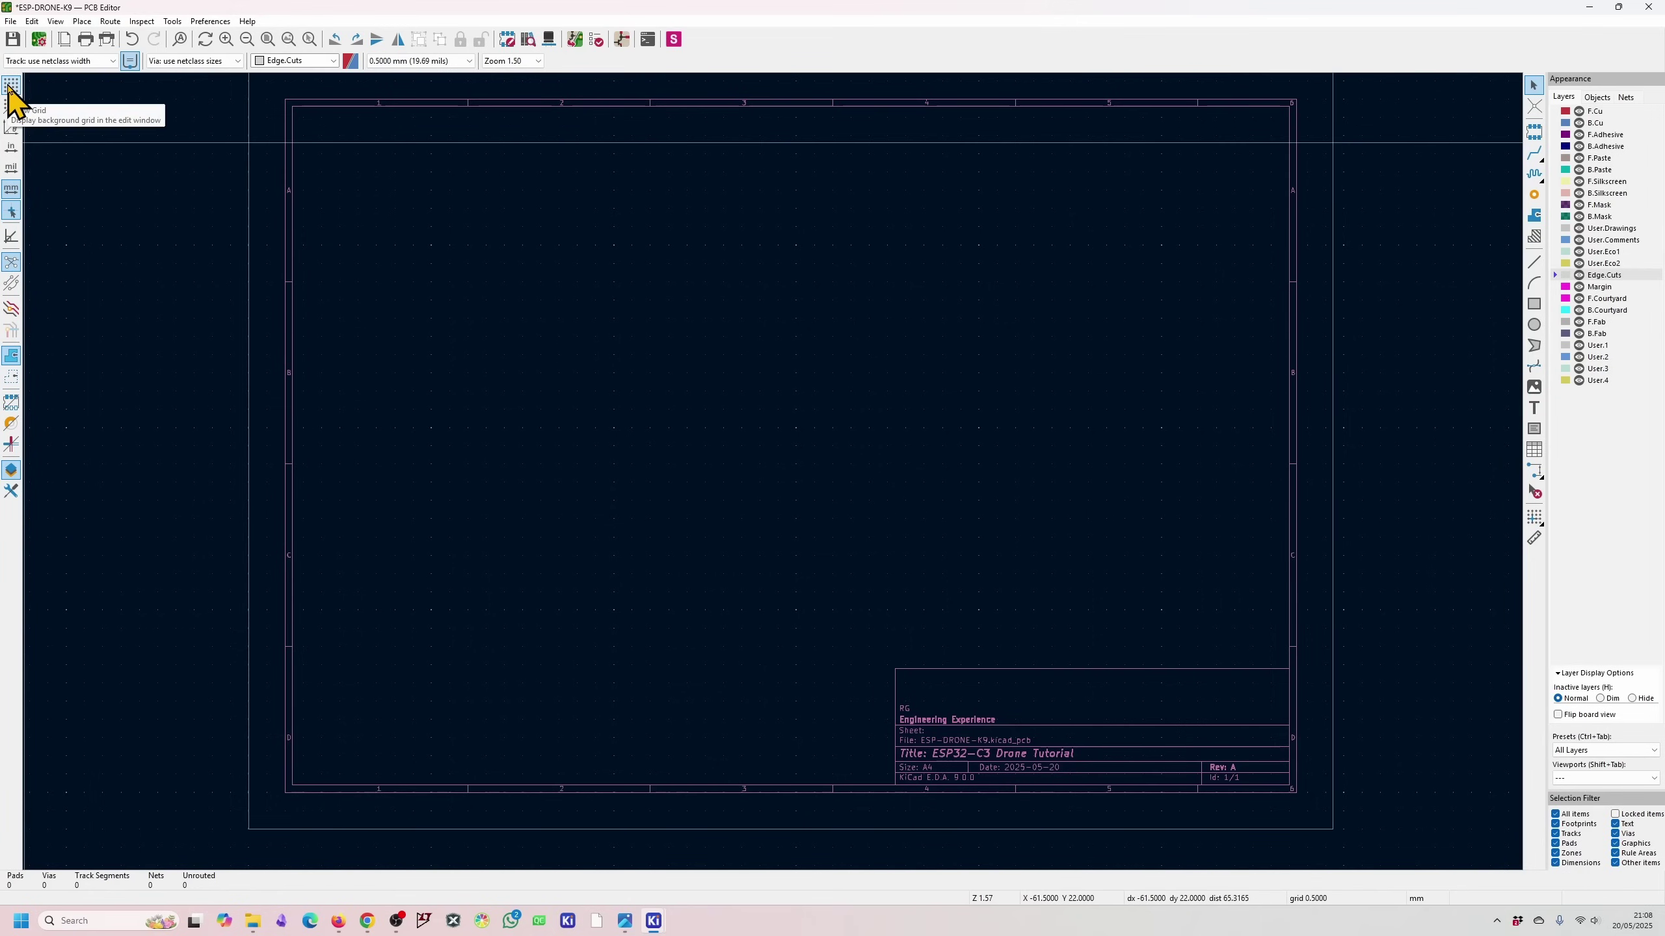
click(11, 85)
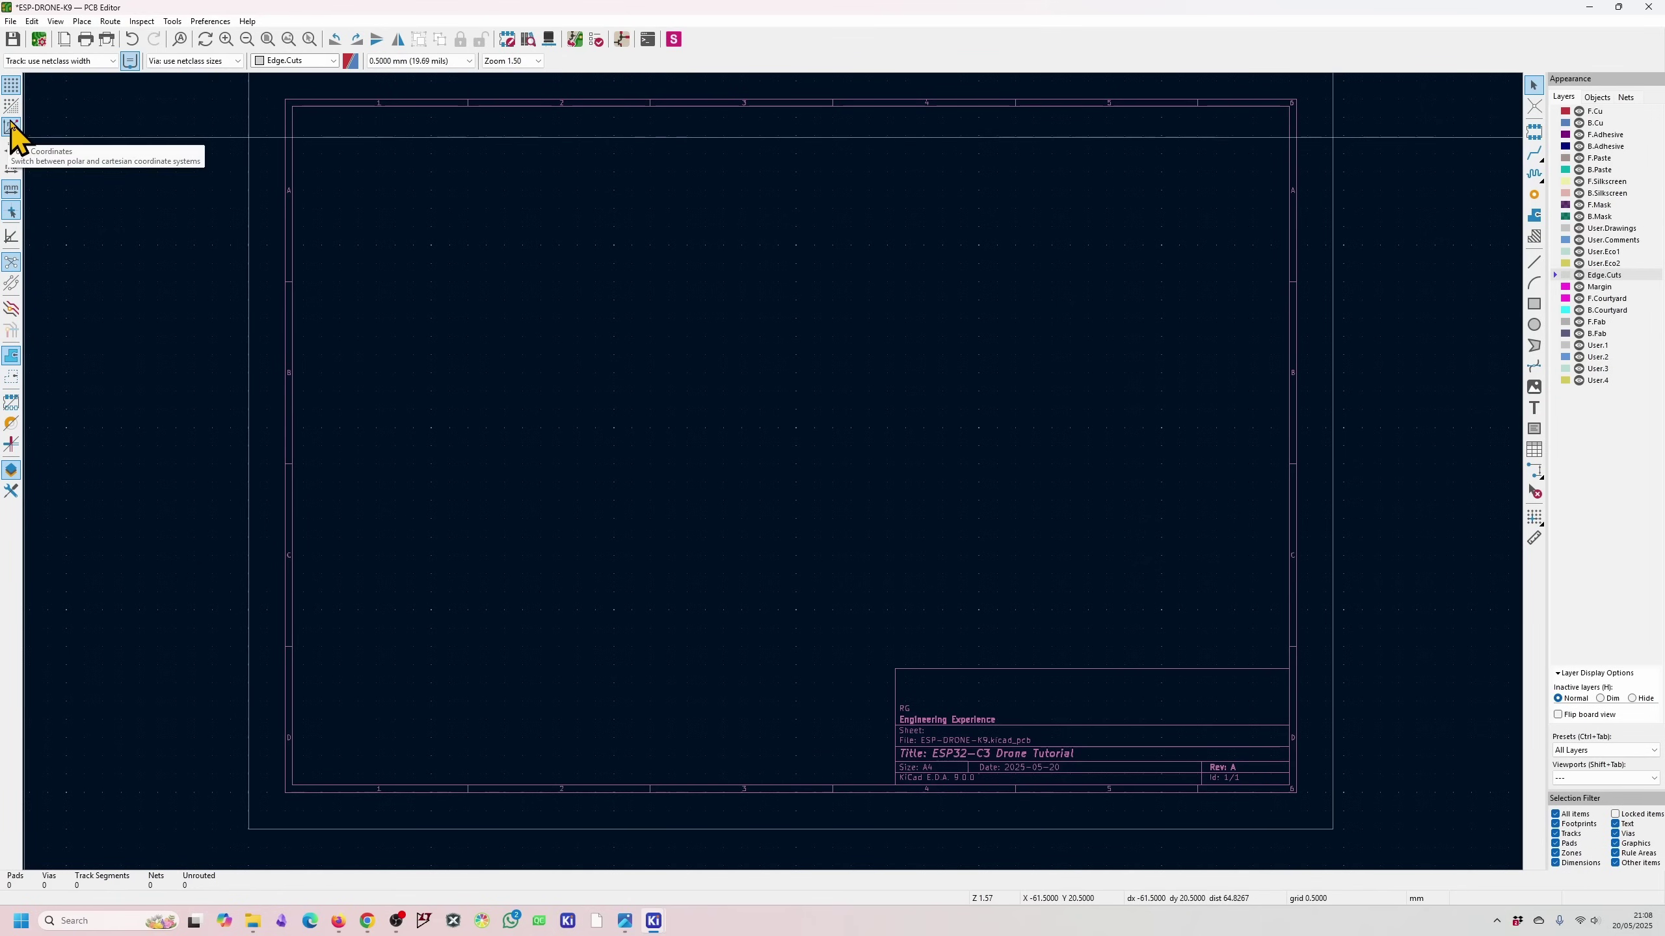
click(12, 126)
click(11, 126)
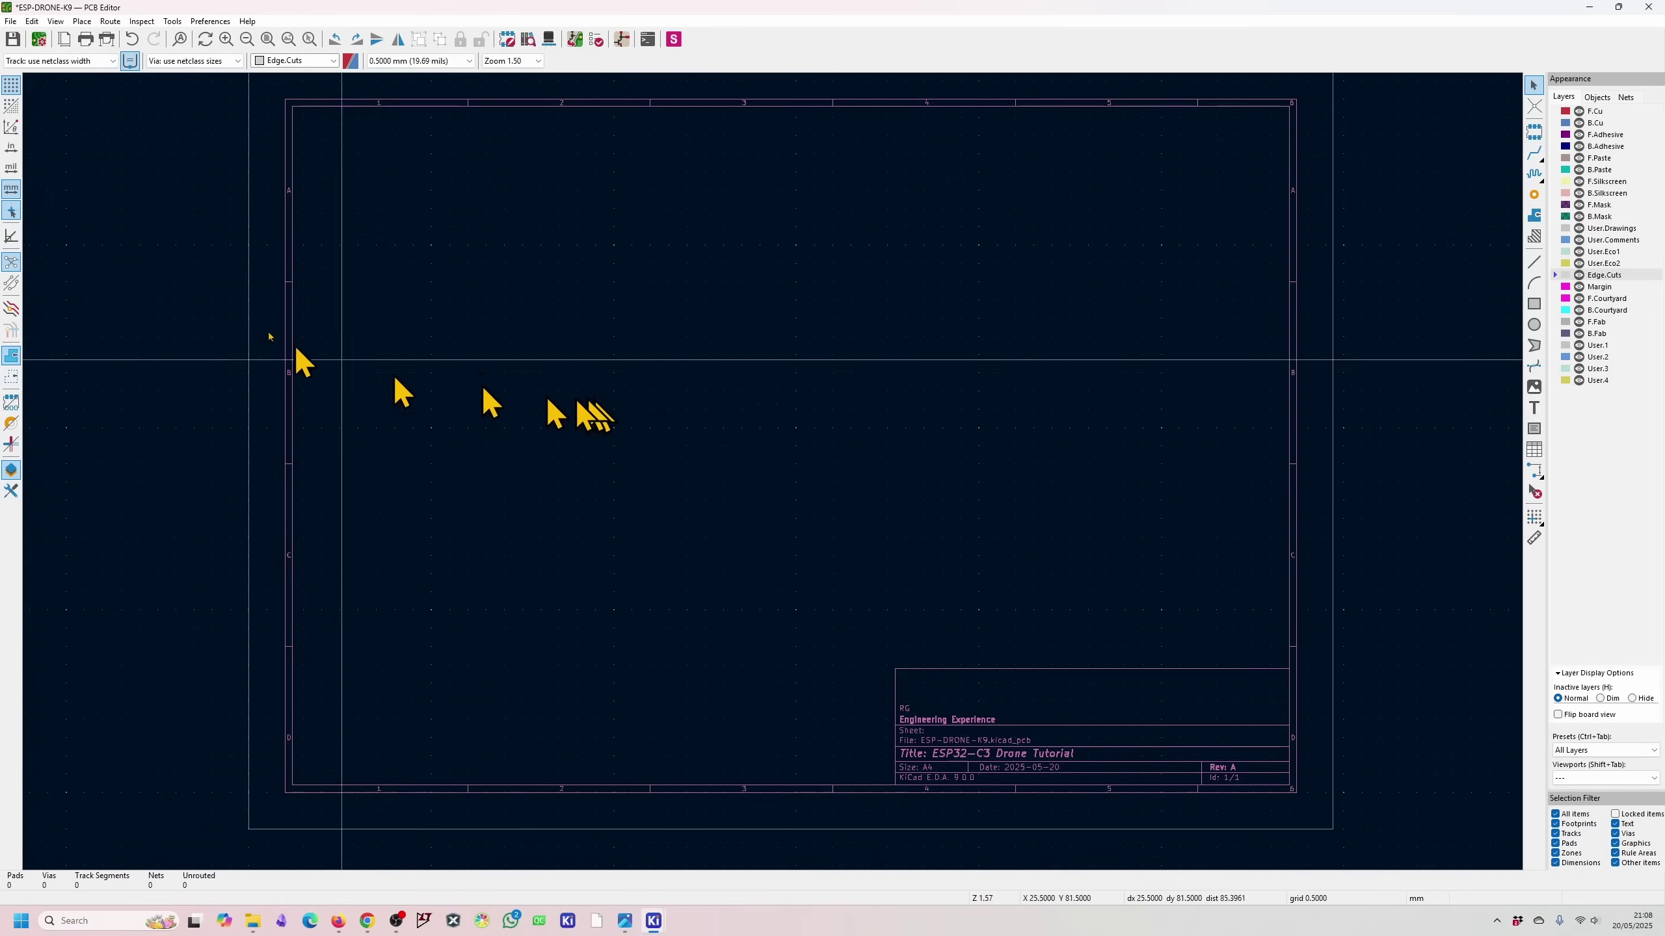
- Constrain drawing to horizontal, vertical and 45-degree directions and try to route a single track on the Edge.Cuts layer
click(11, 236)
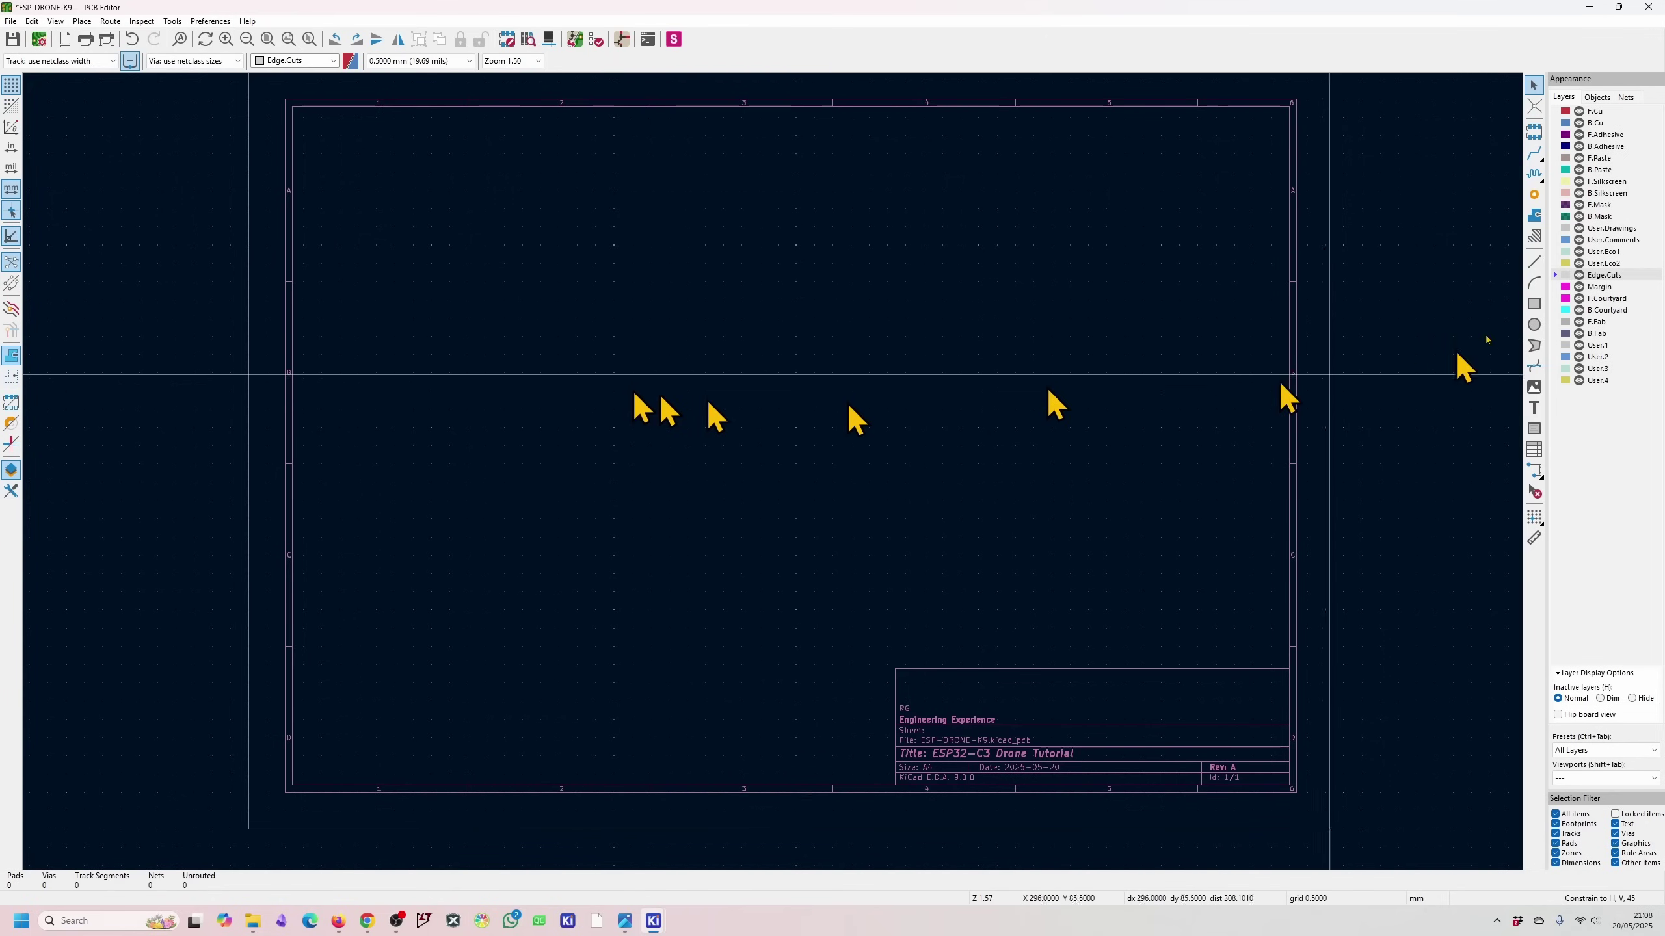
click(1534, 154)
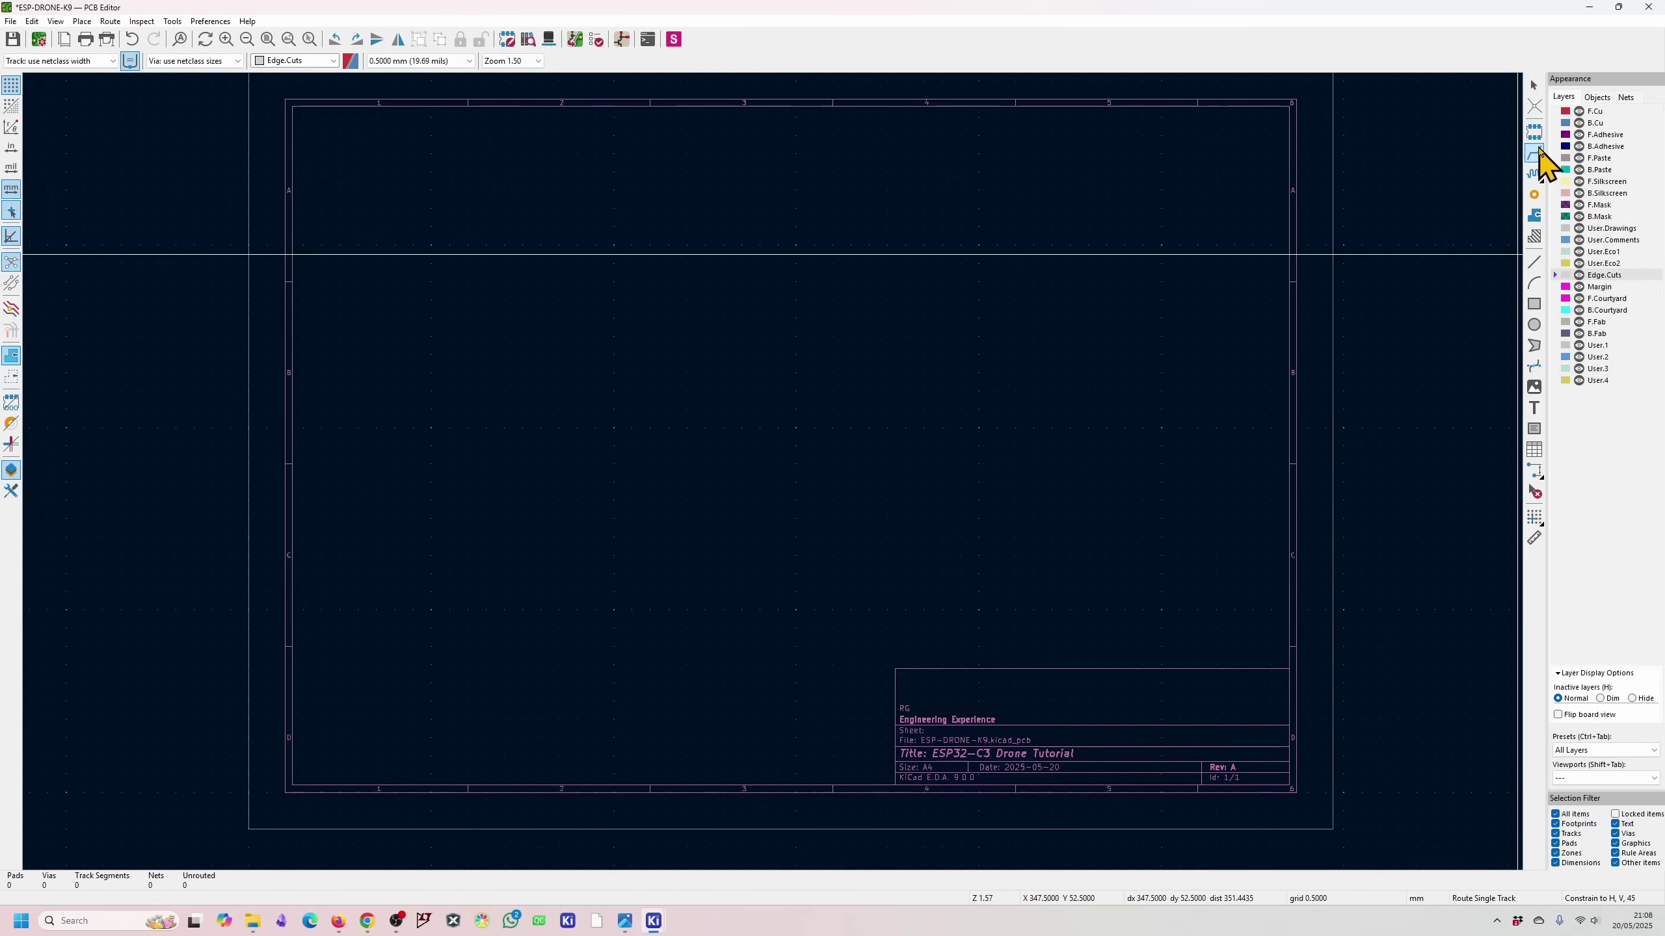
click(609, 430)
- Set the grid to 1.0000 mm and draw a 45-degree line about 14 mm long on the Edge.Cuts layer
click(1533, 262)
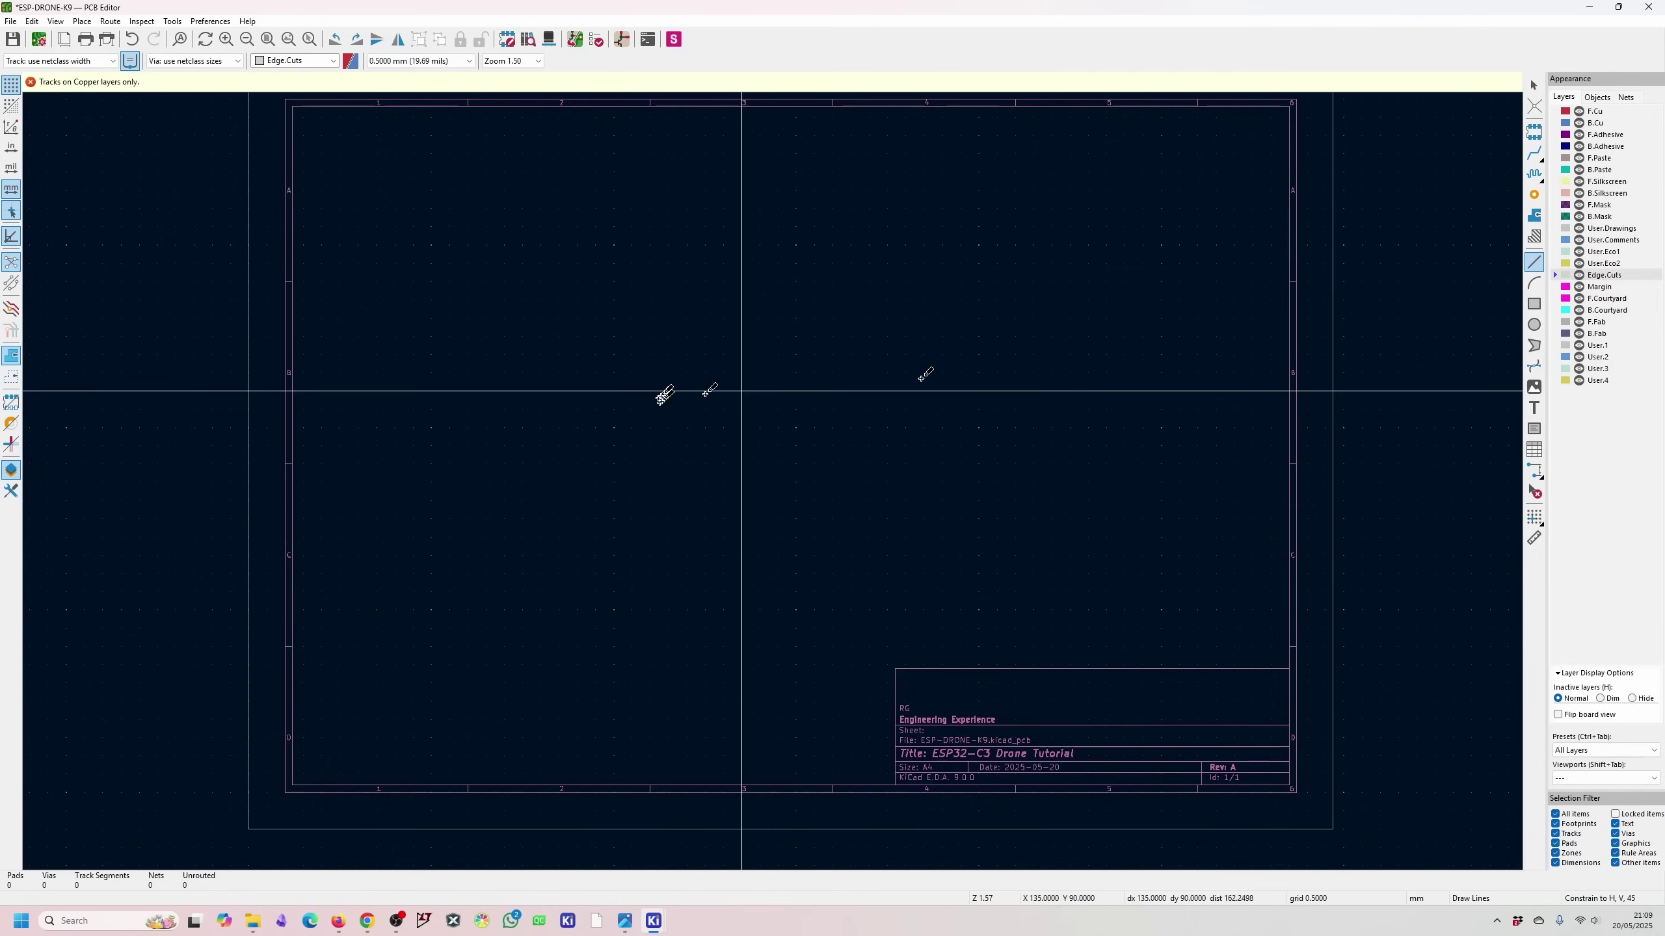
scroll(557, 393, up, 3)
click(459, 61)
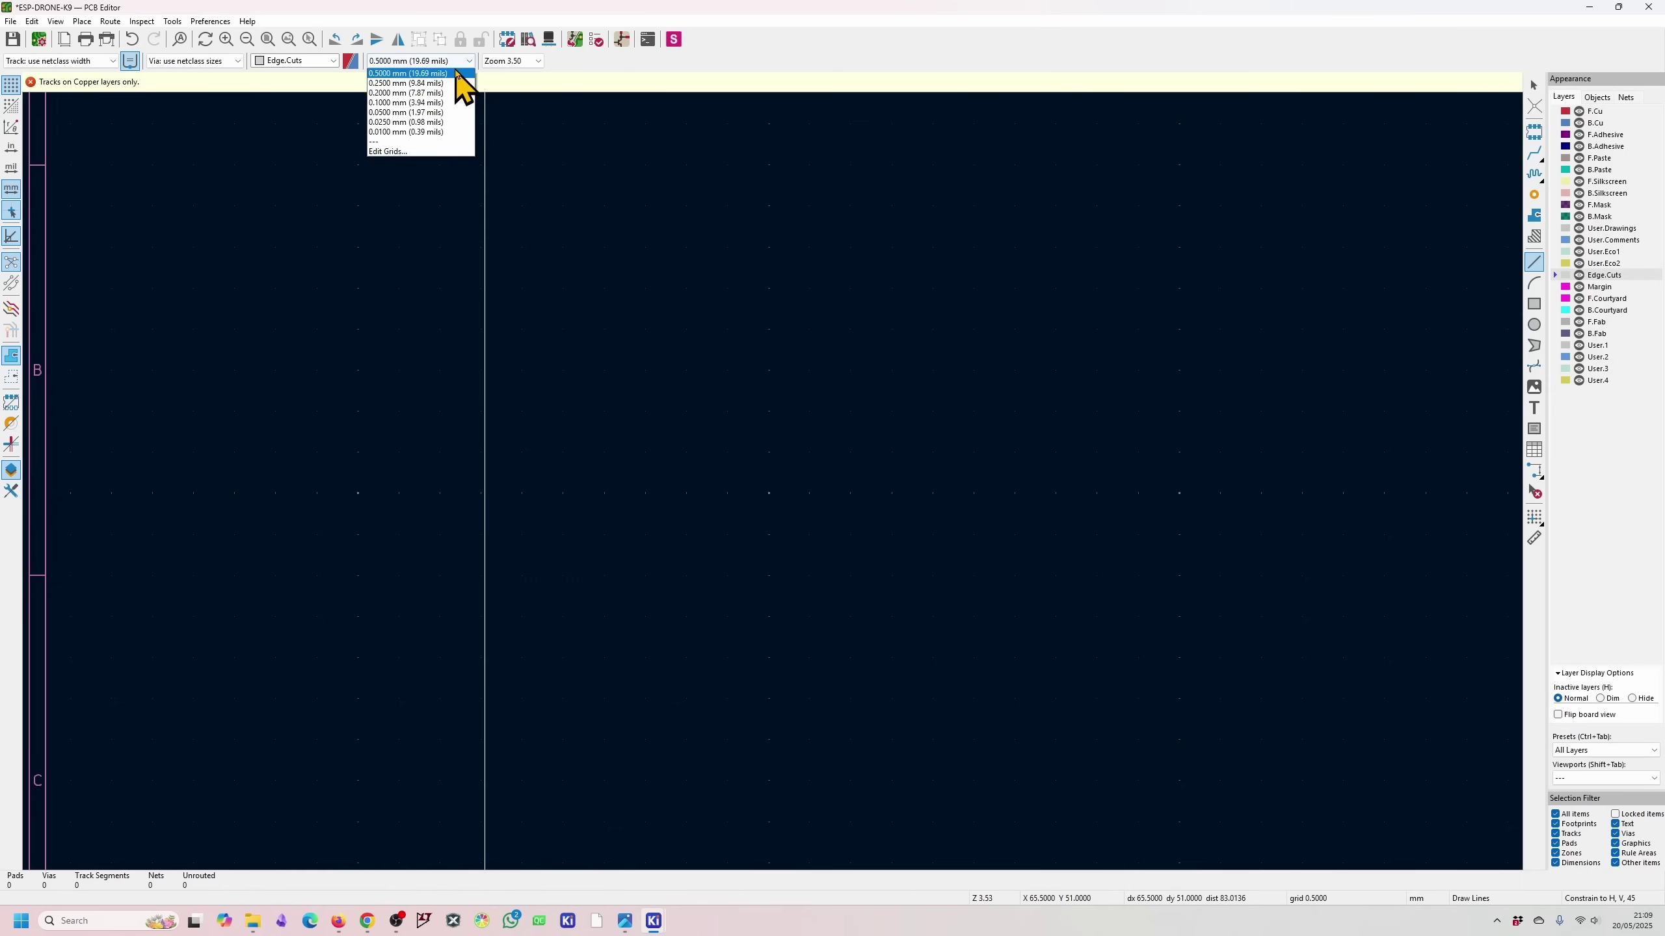
click(428, 230)
click(768, 493)
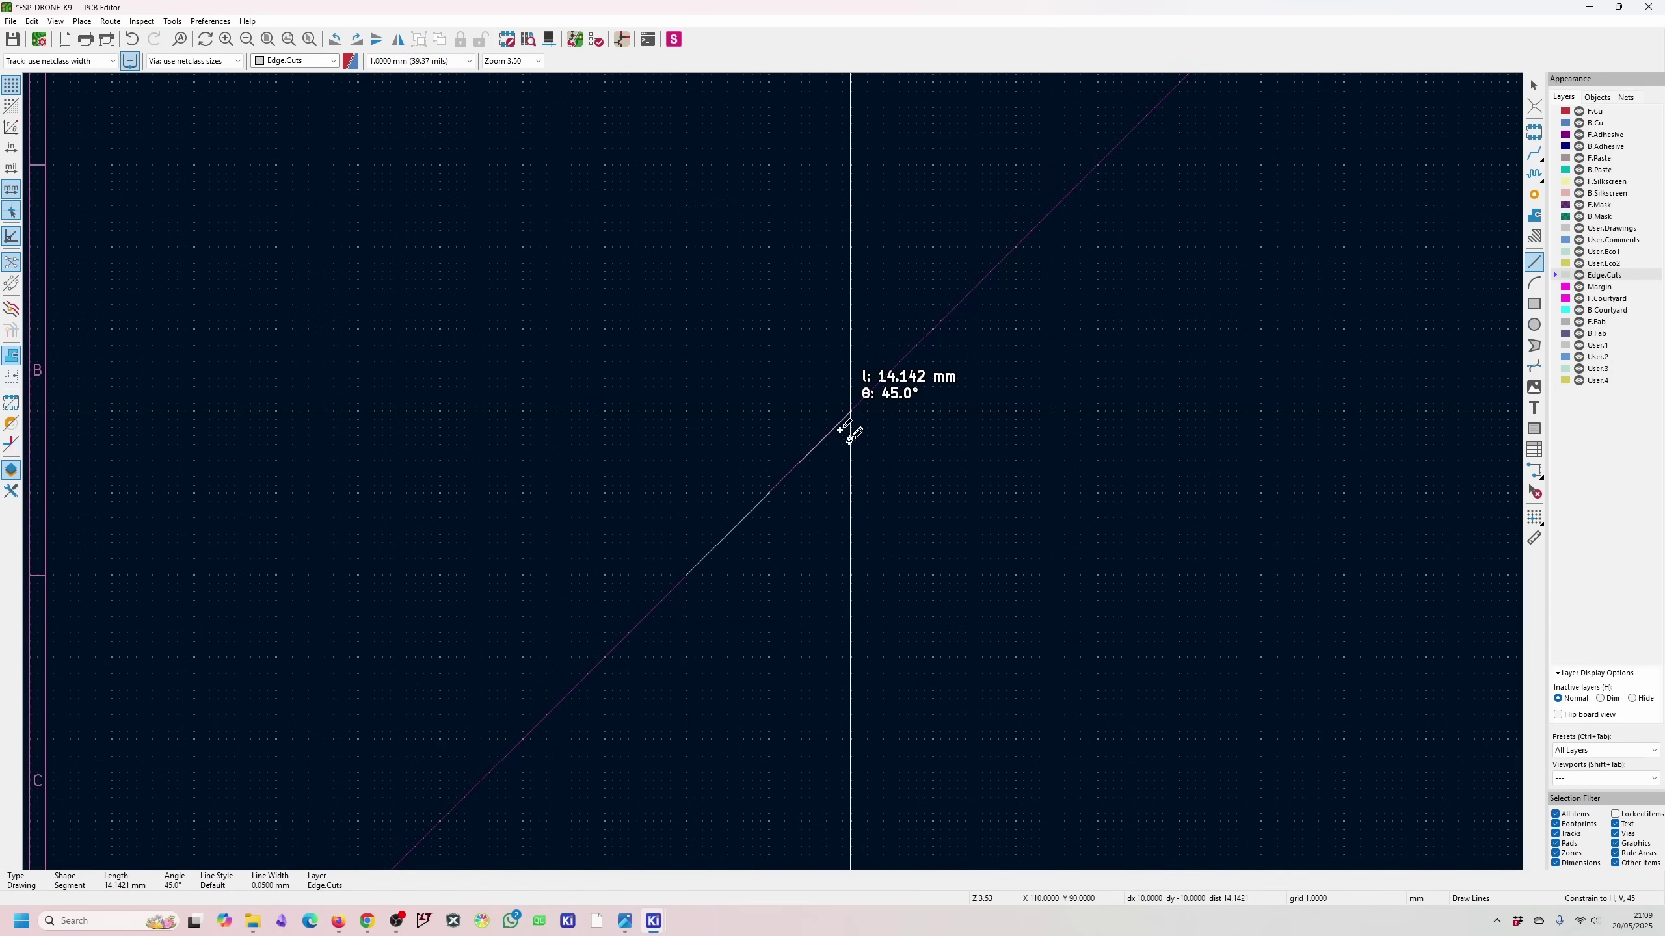
key(Escape)
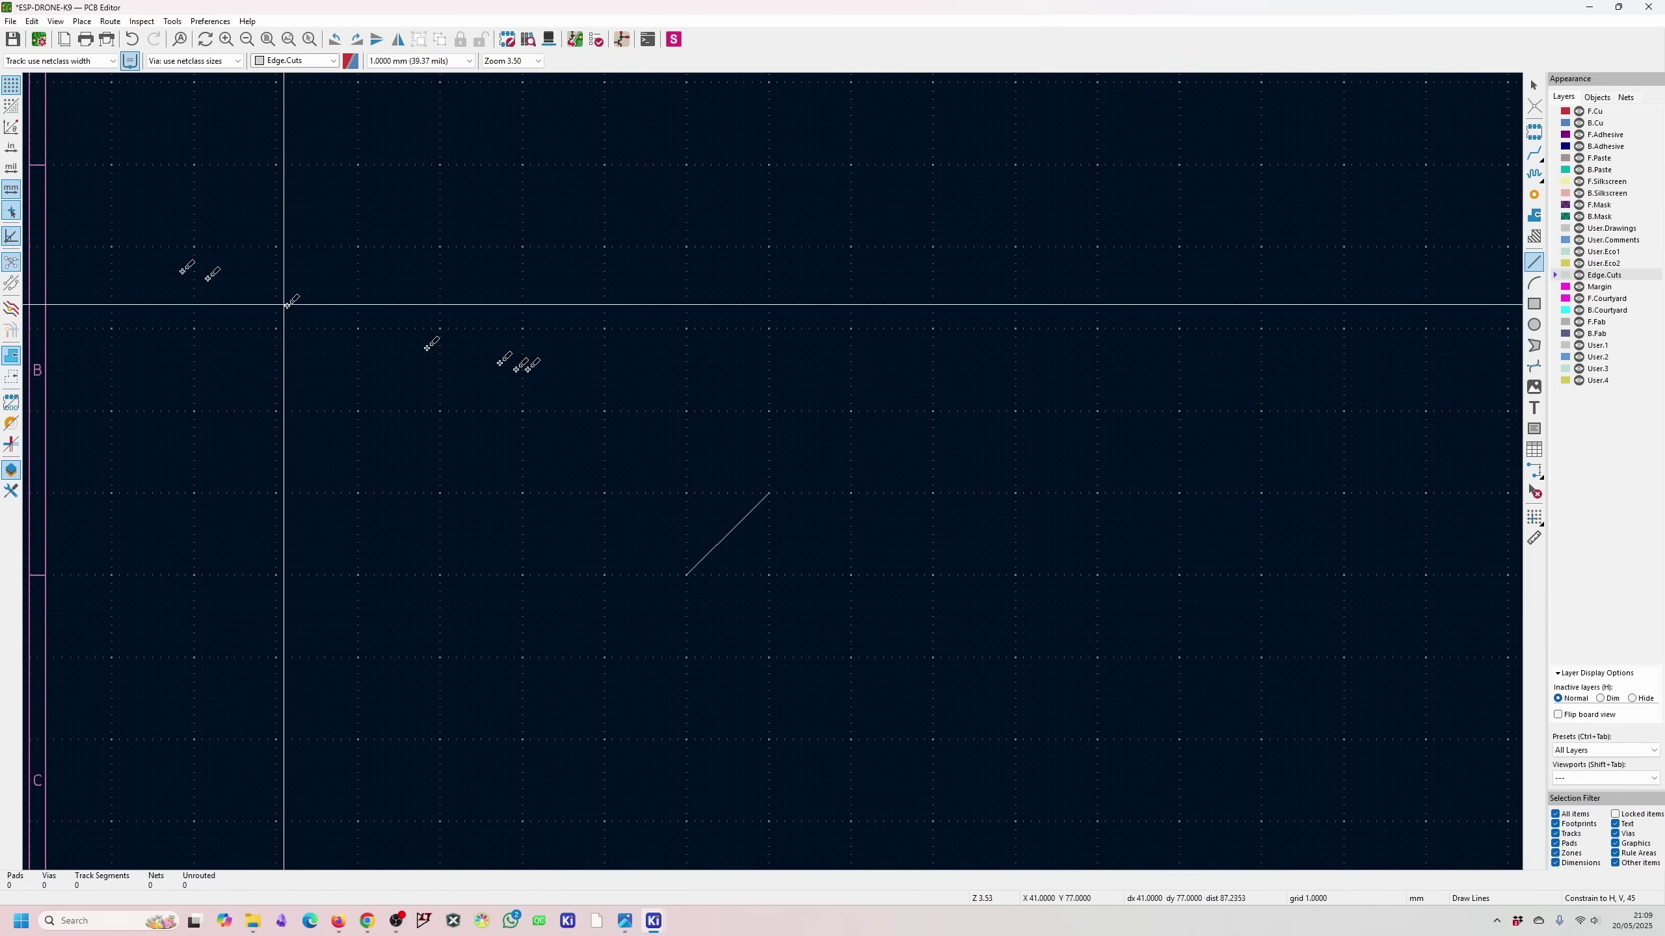
- Try drawing connected free-angle line segments on the Edge.Cuts layer and delete all the drawn lines
click(580, 403)
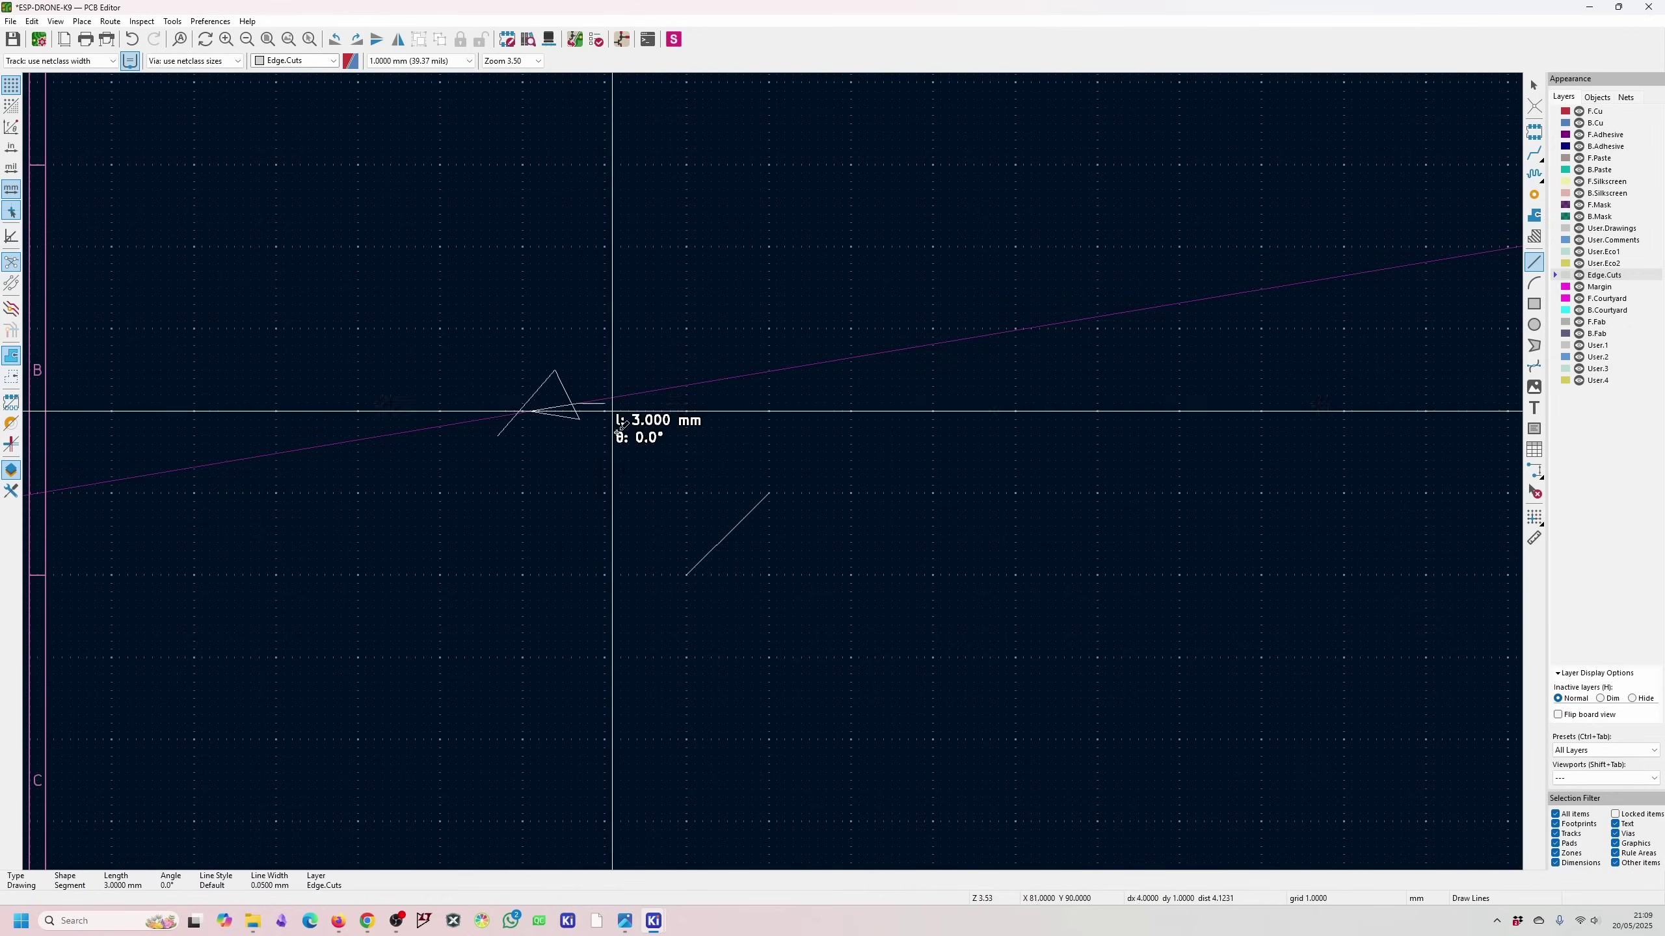
click(620, 461)
double_click(555, 468)
key(Escape)
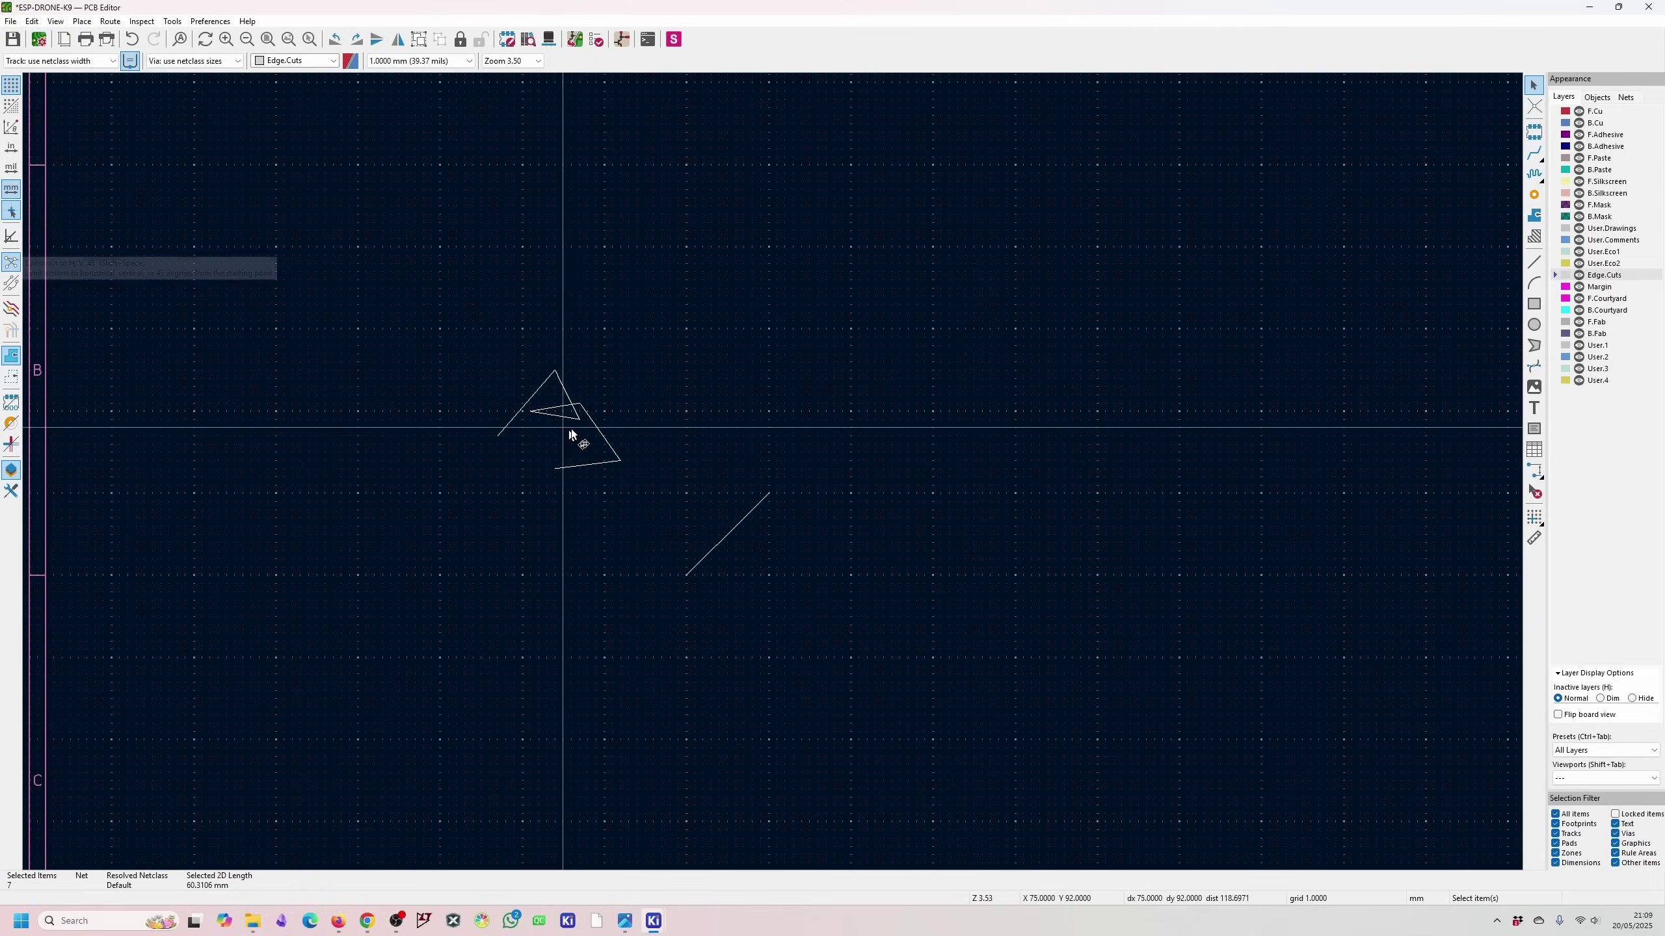
key(Delete)
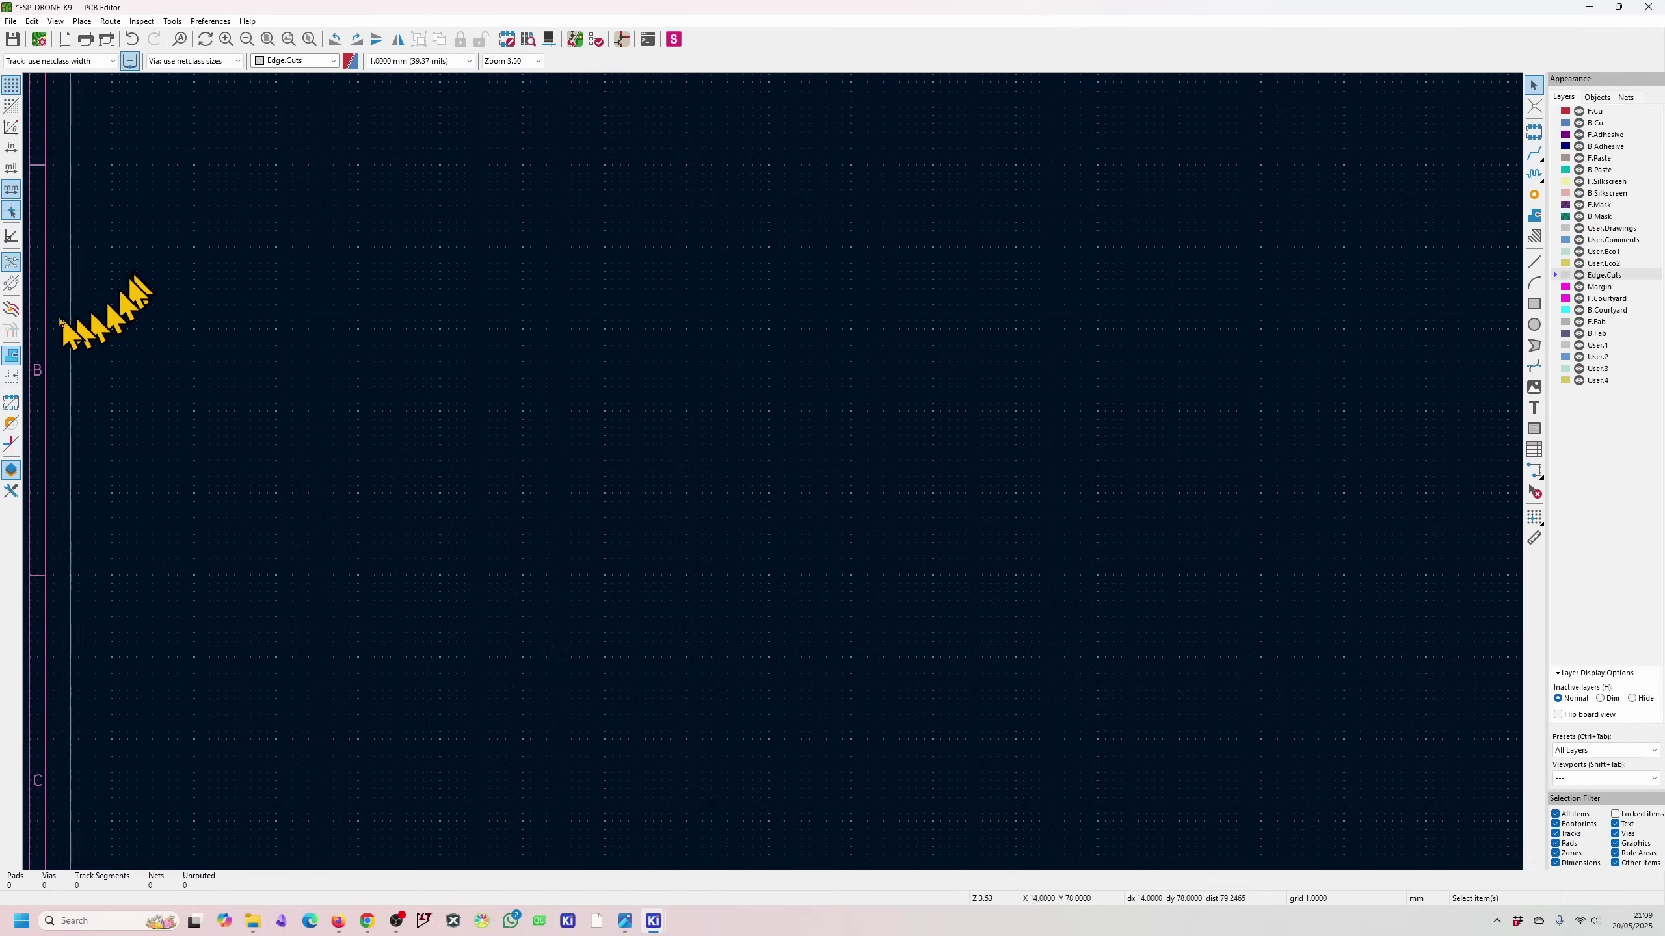
- Try the Dim display mode for inactive layers and return to Normal, and hide and restore the Appearance panel
click(12, 309)
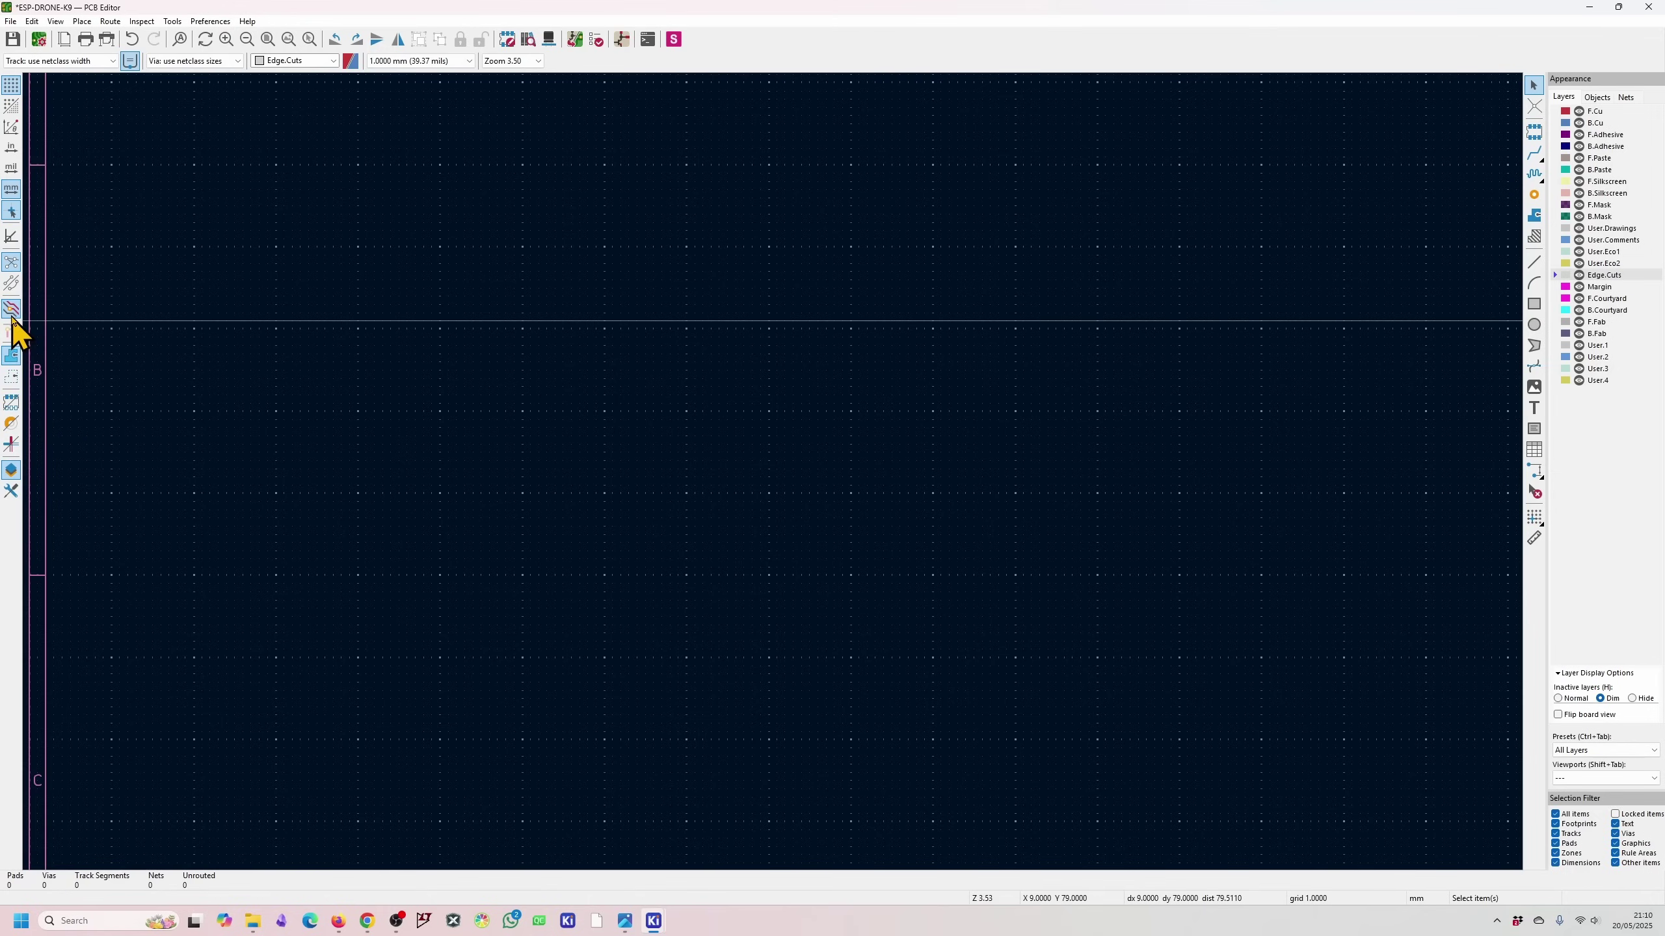
click(12, 318)
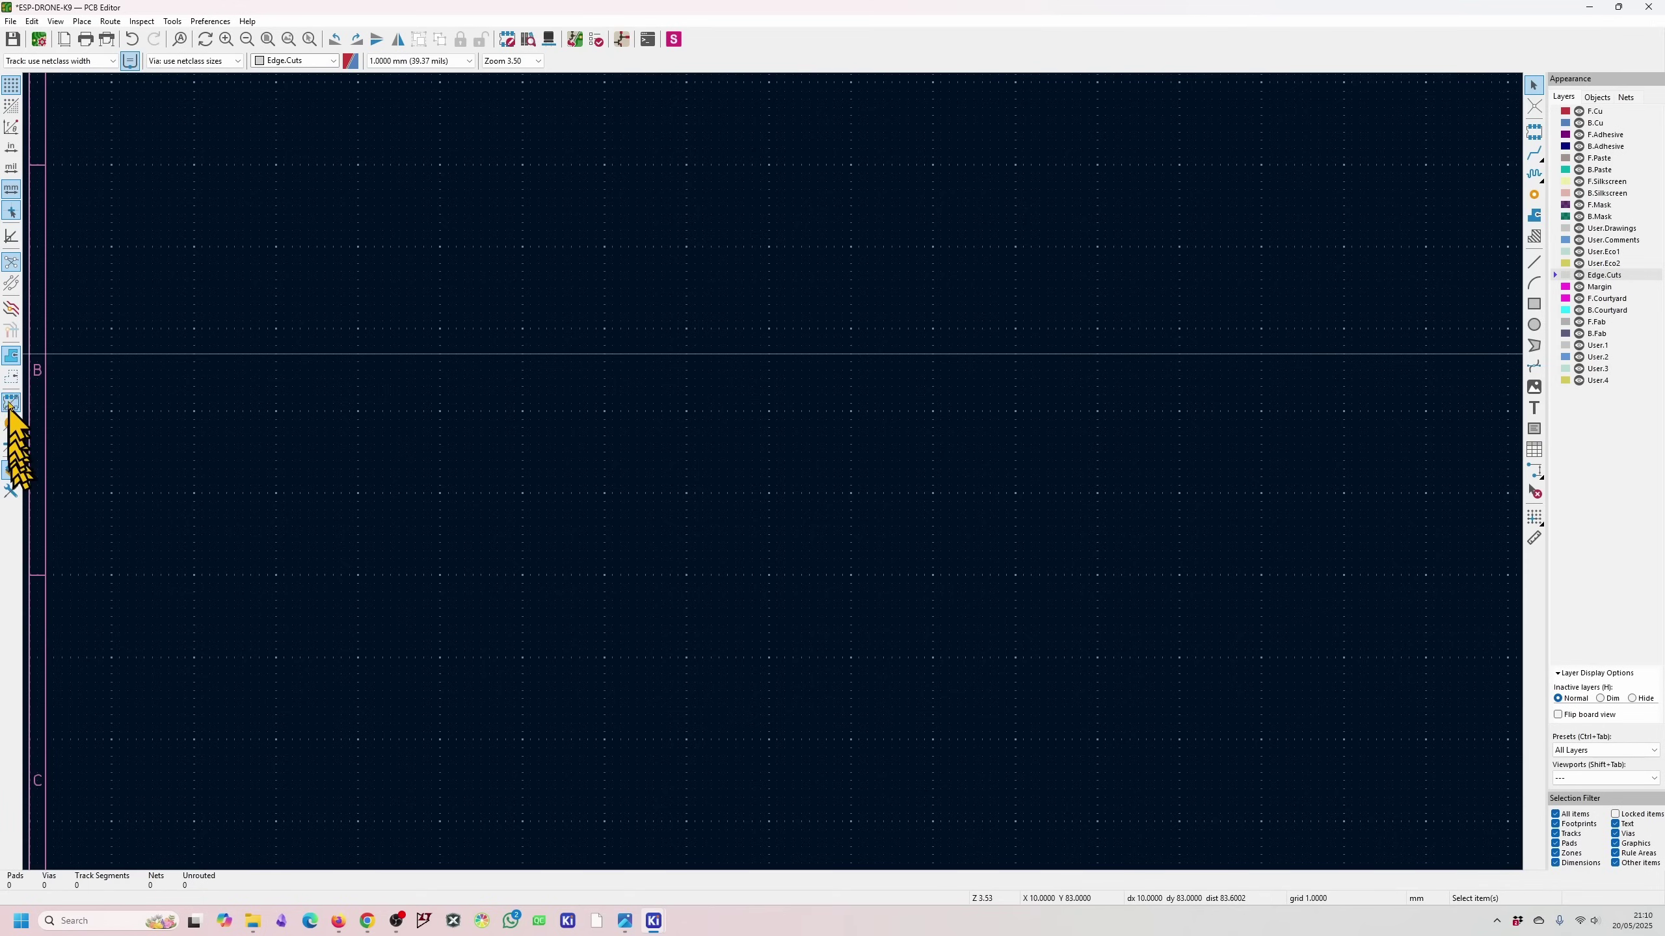
click(11, 470)
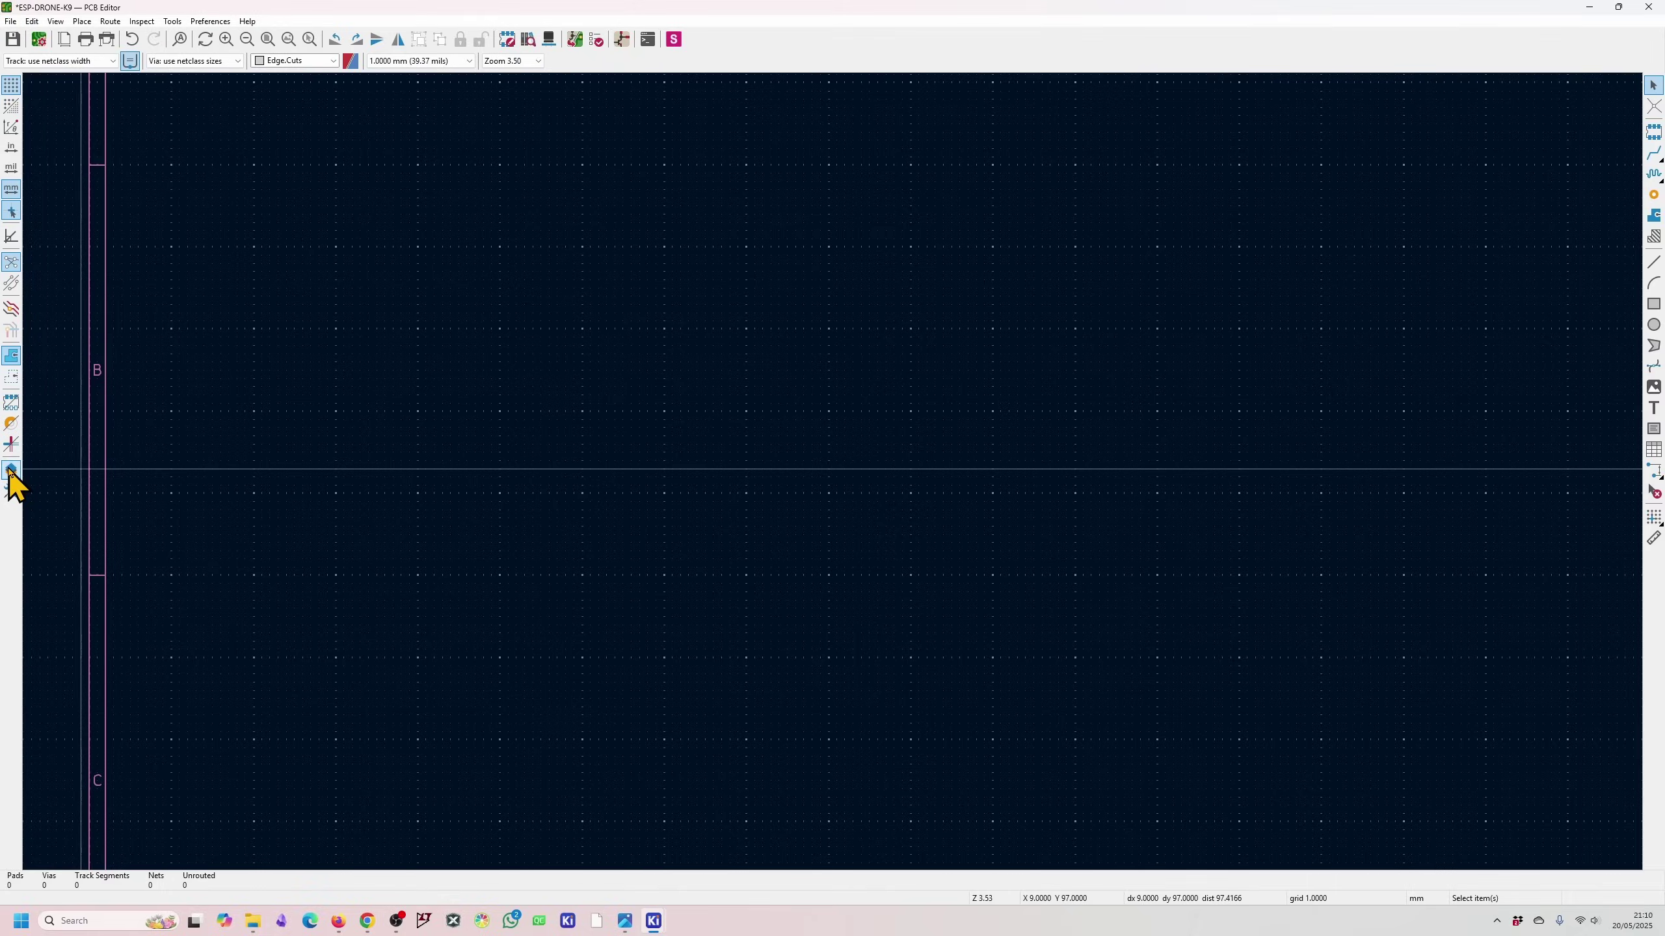
click(11, 470)
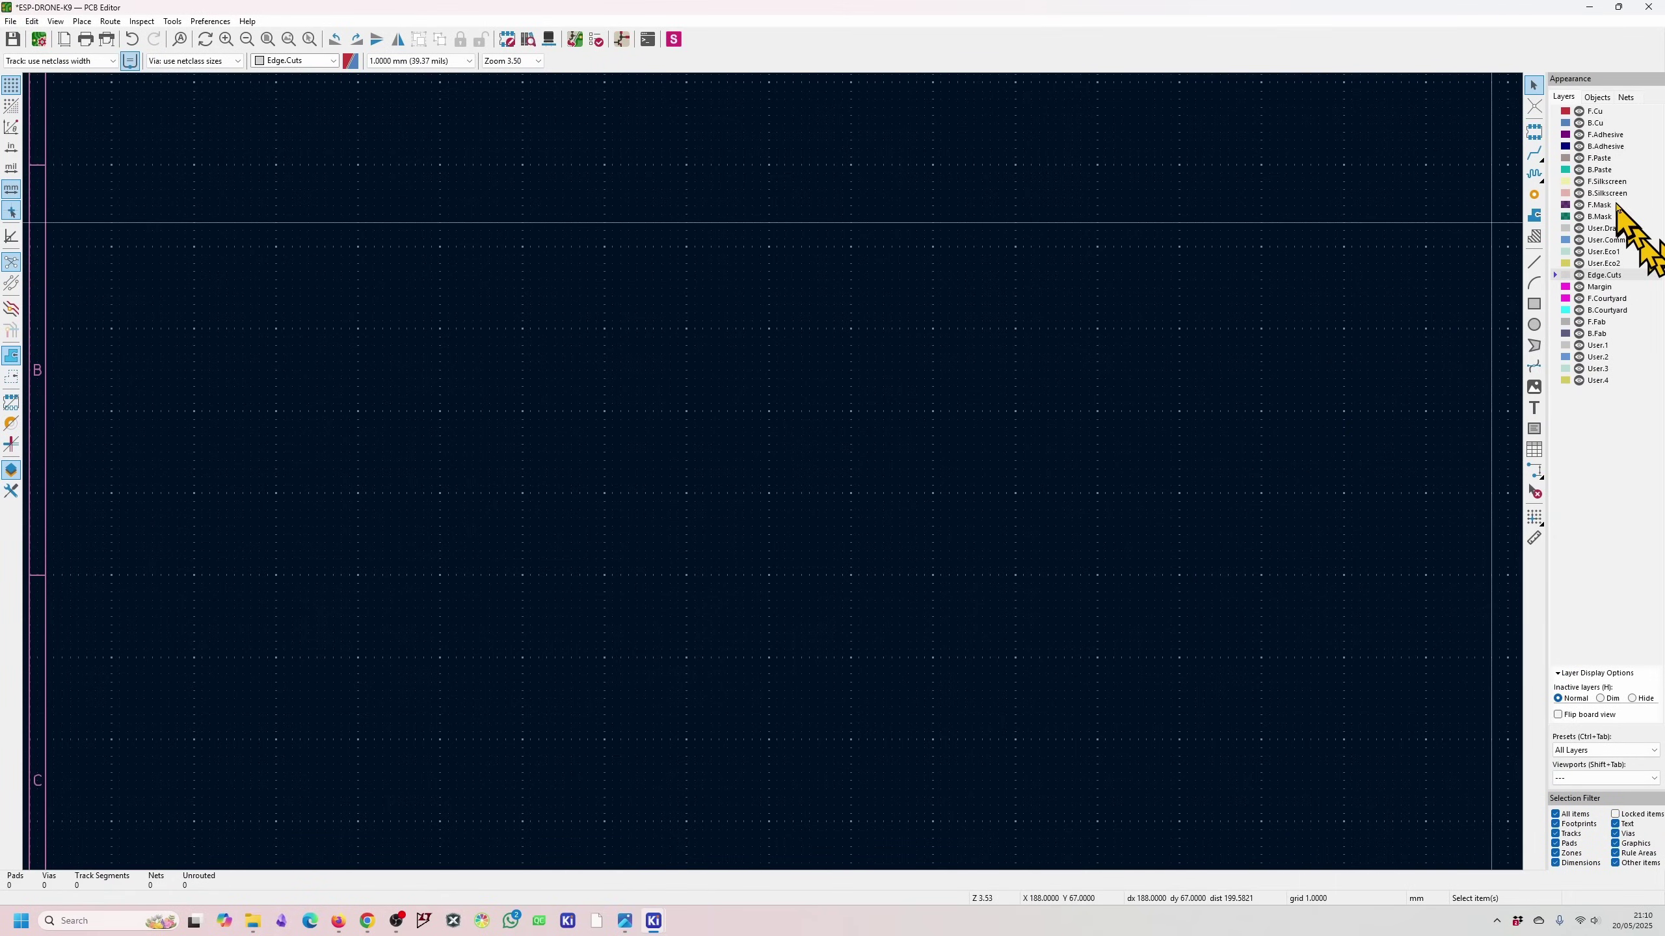
- Show the Properties panel, place the CONN2 footprint from the EE_CONNECTORS library and select its pad 2
click(11, 491)
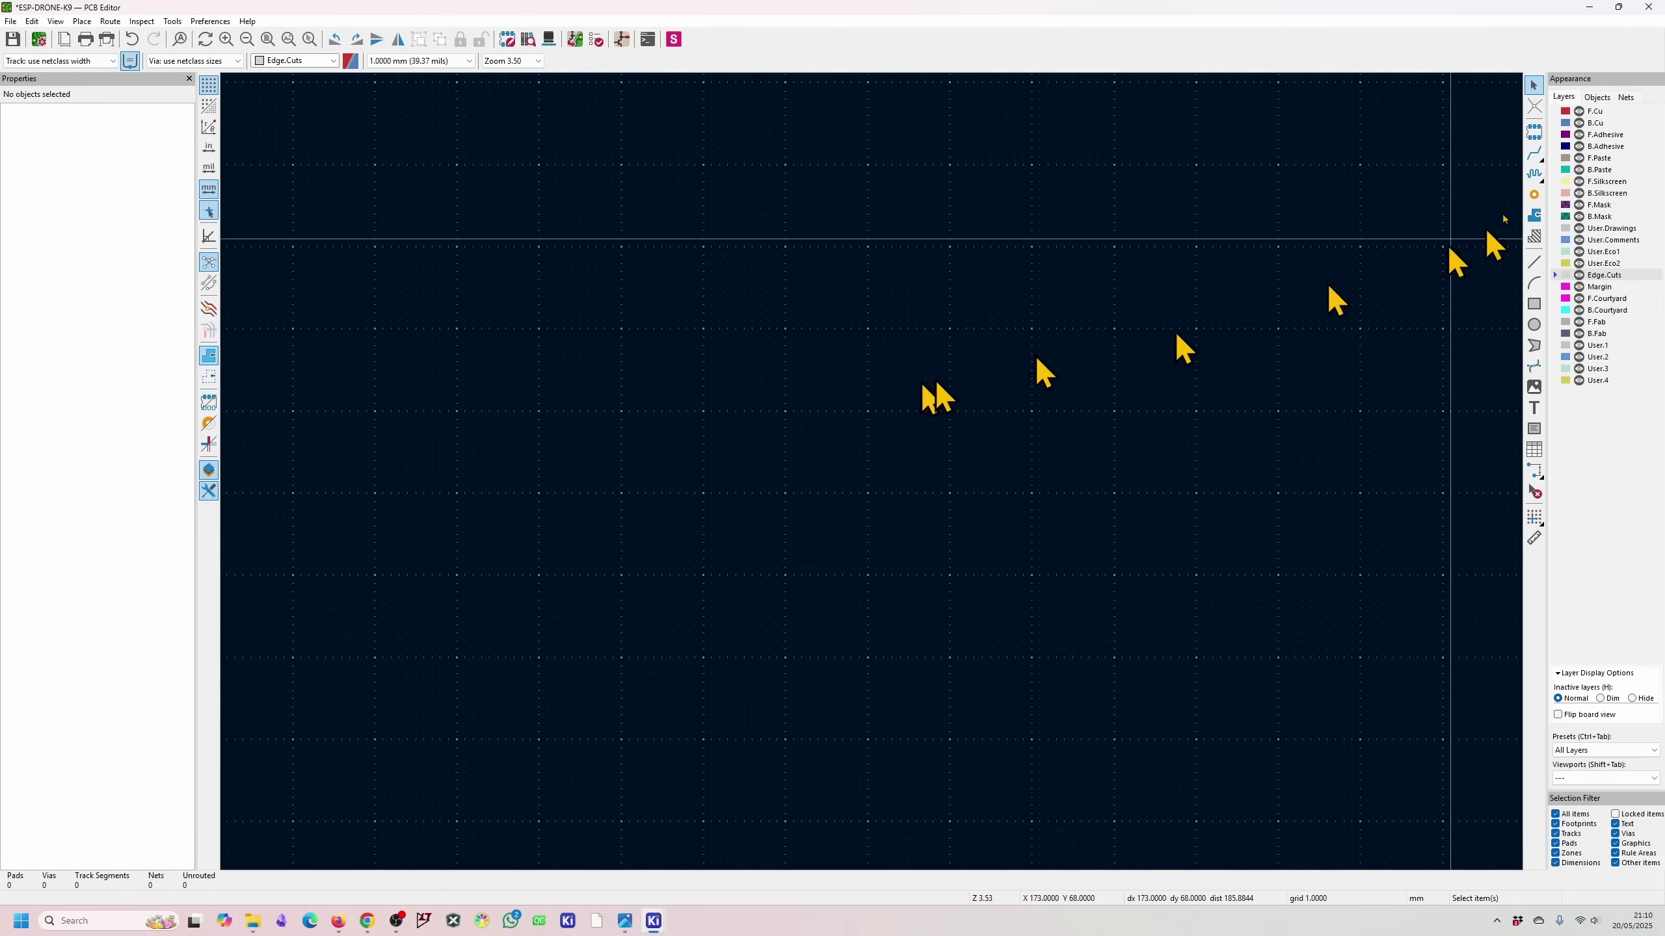
click(1541, 131)
click(769, 287)
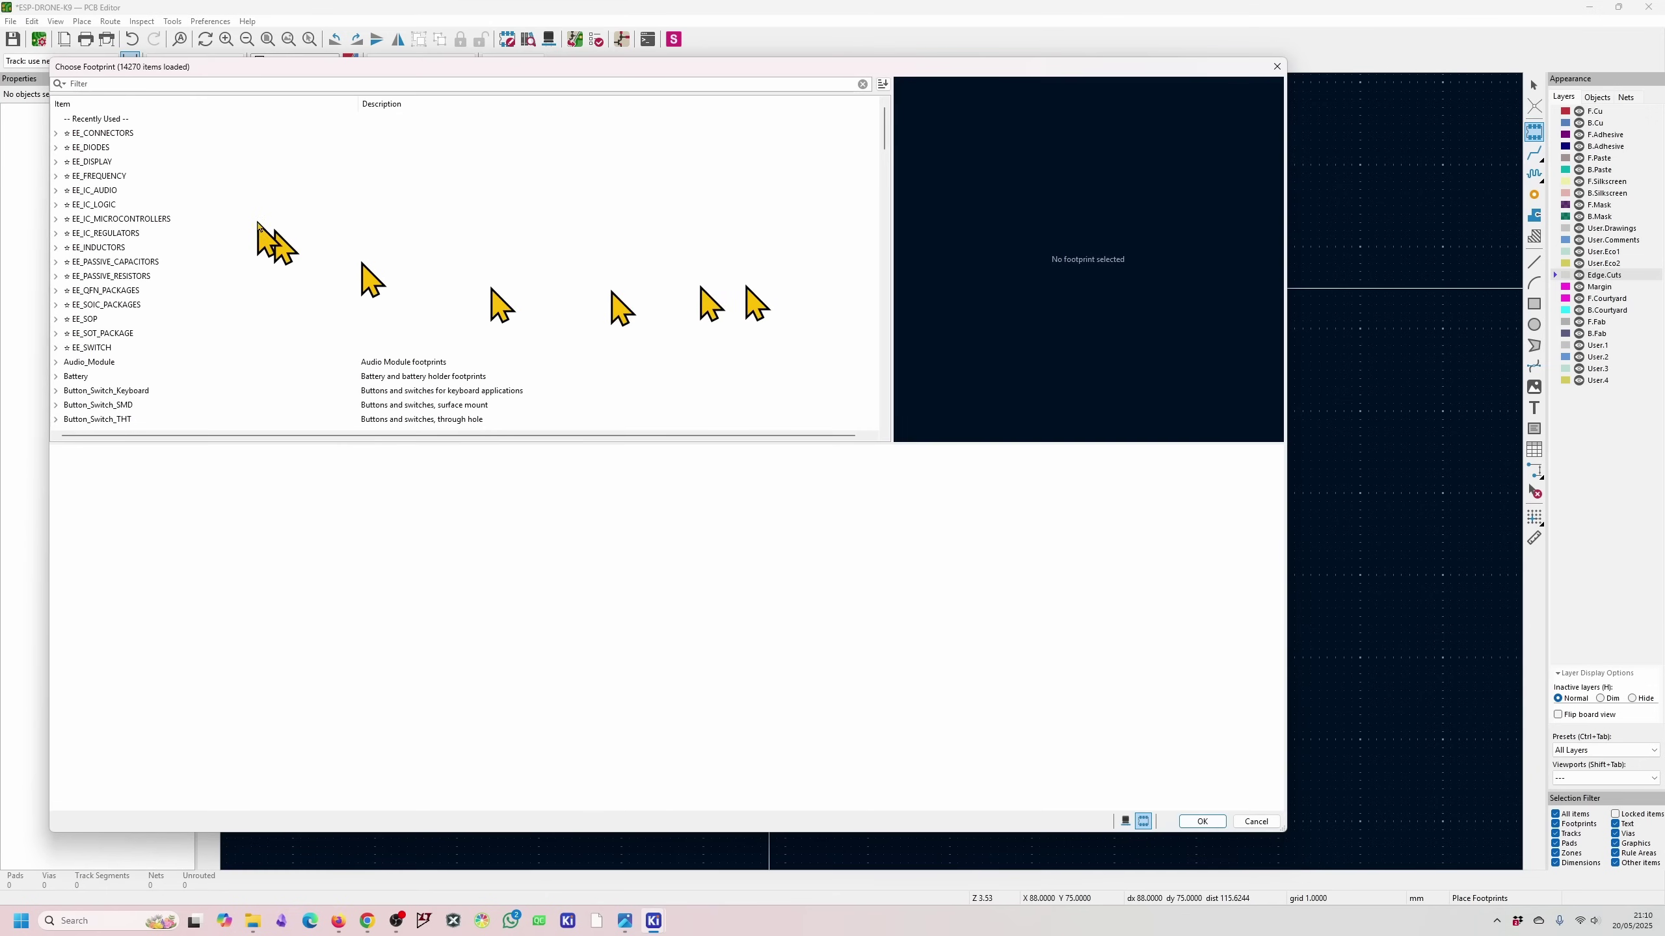
click(58, 133)
double_click(63, 147)
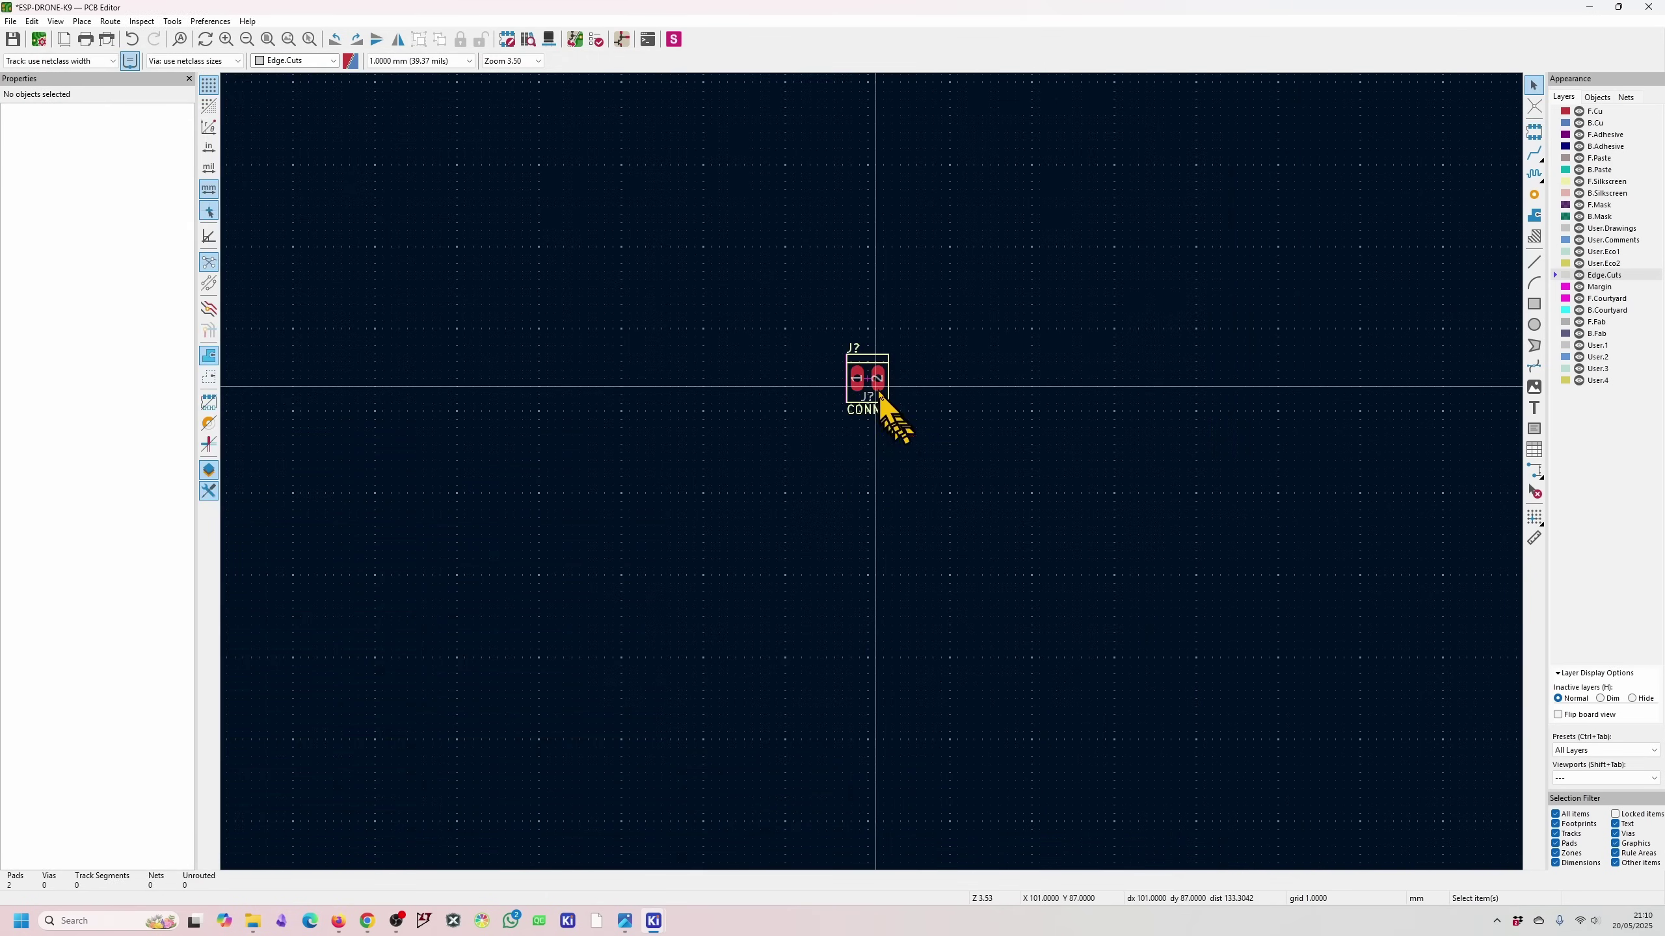
click(879, 397)
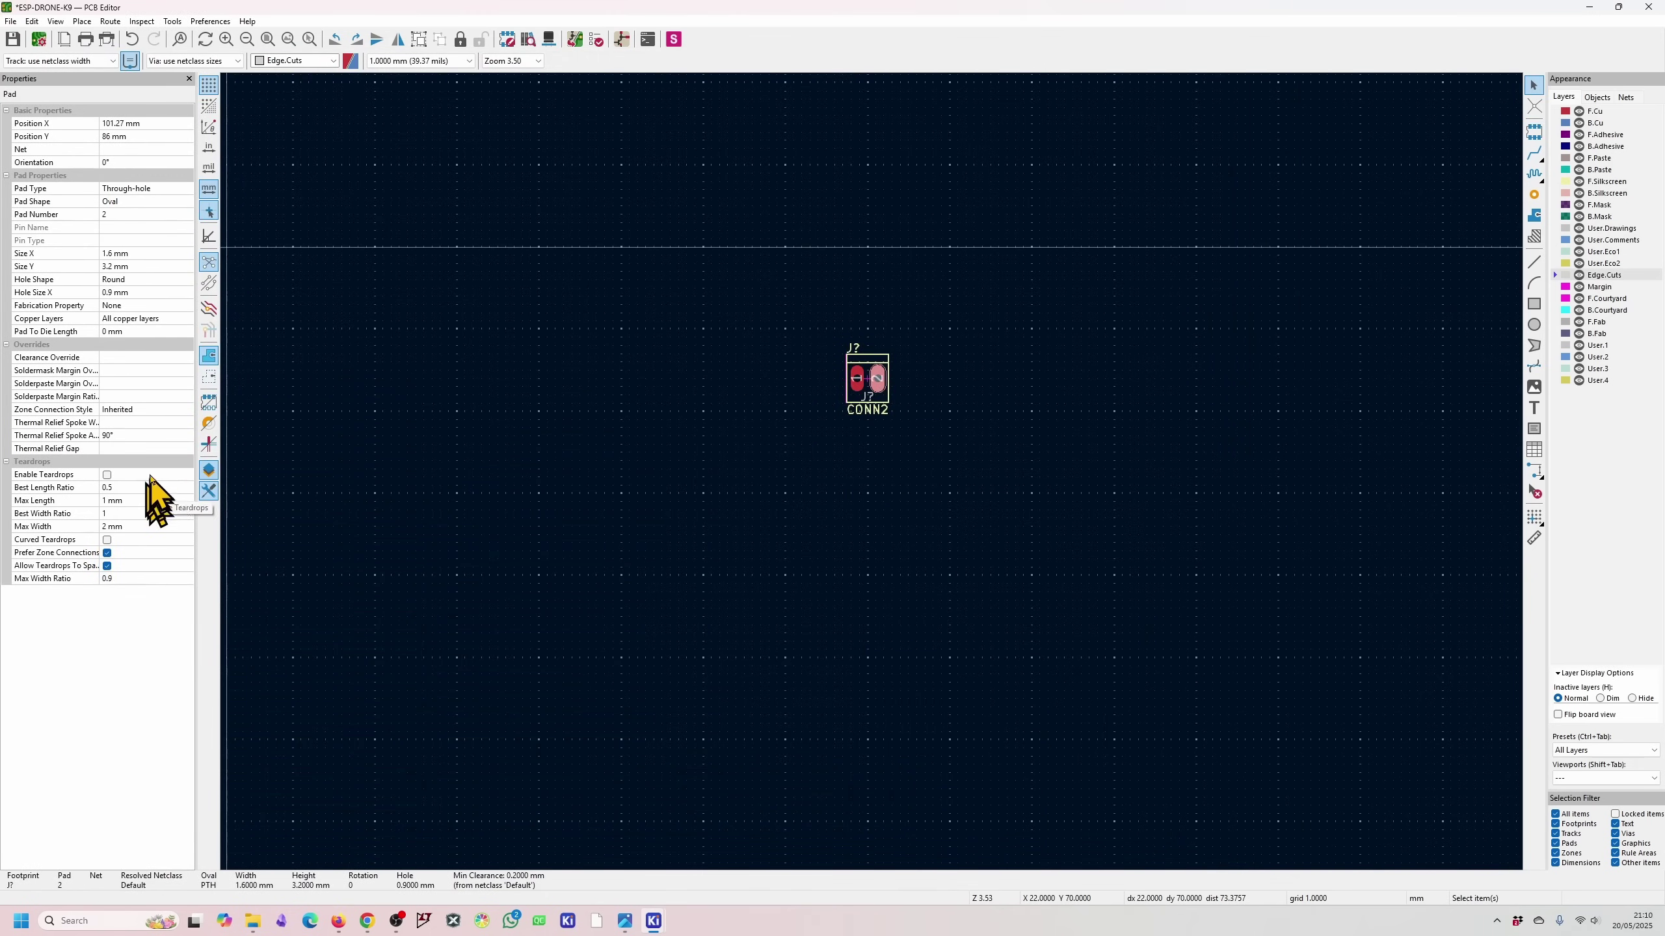
- Toggle the Properties panel until it is hidden and delete the CONN2 footprint from the board
click(208, 490)
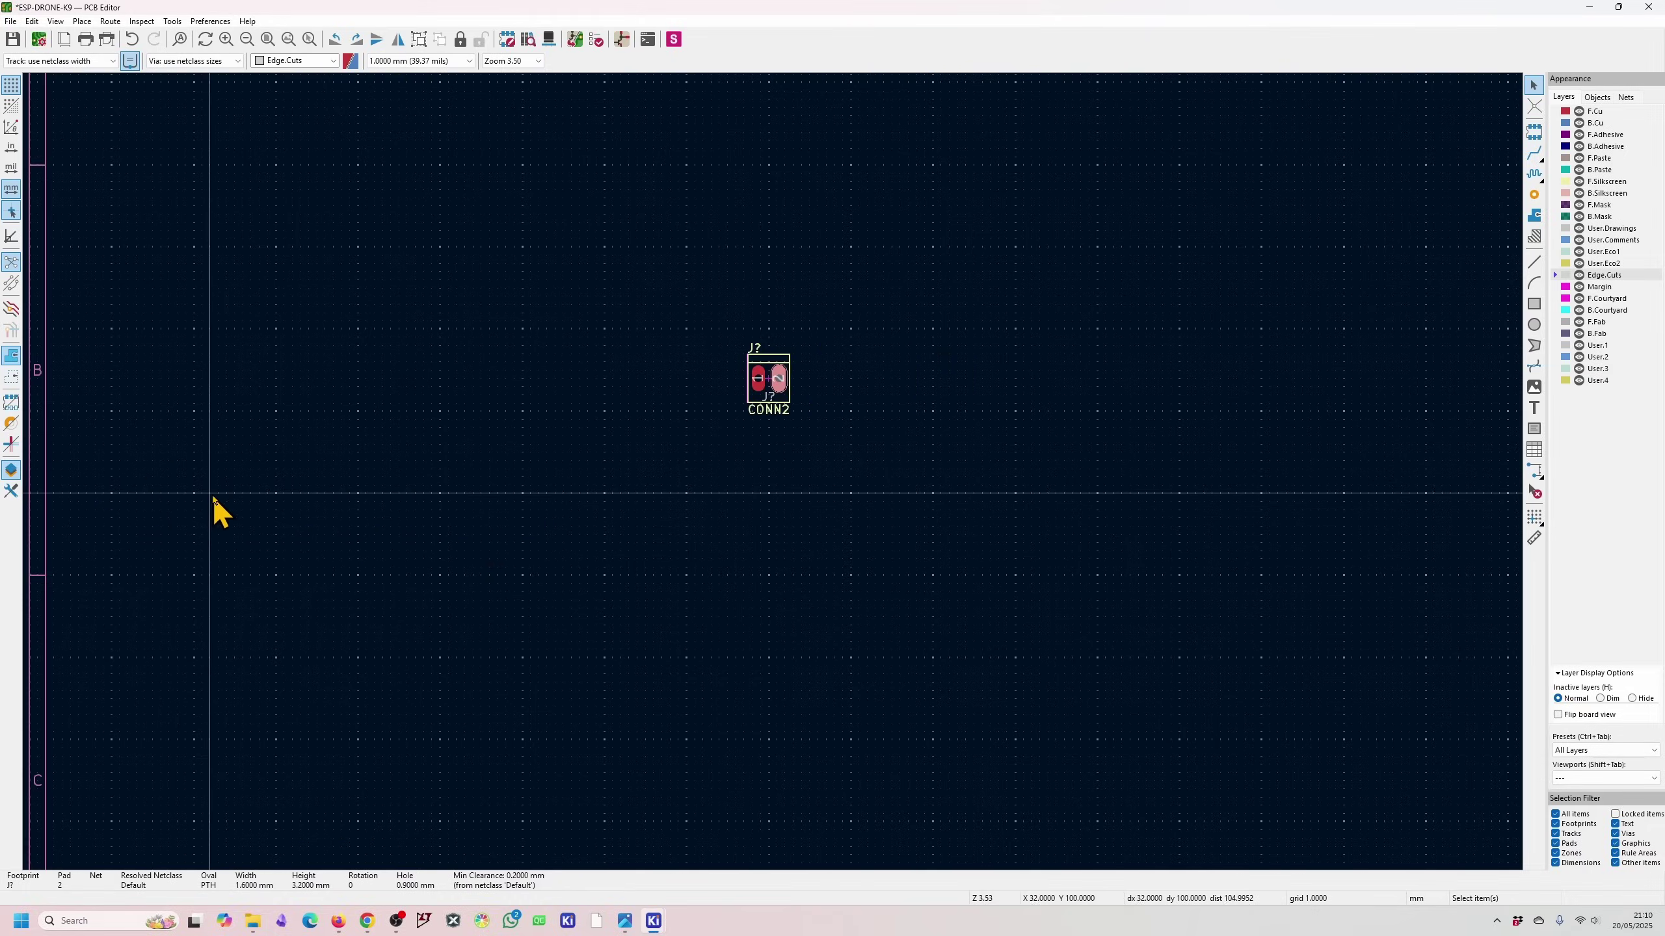
click(12, 490)
click(209, 490)
key(Delete)
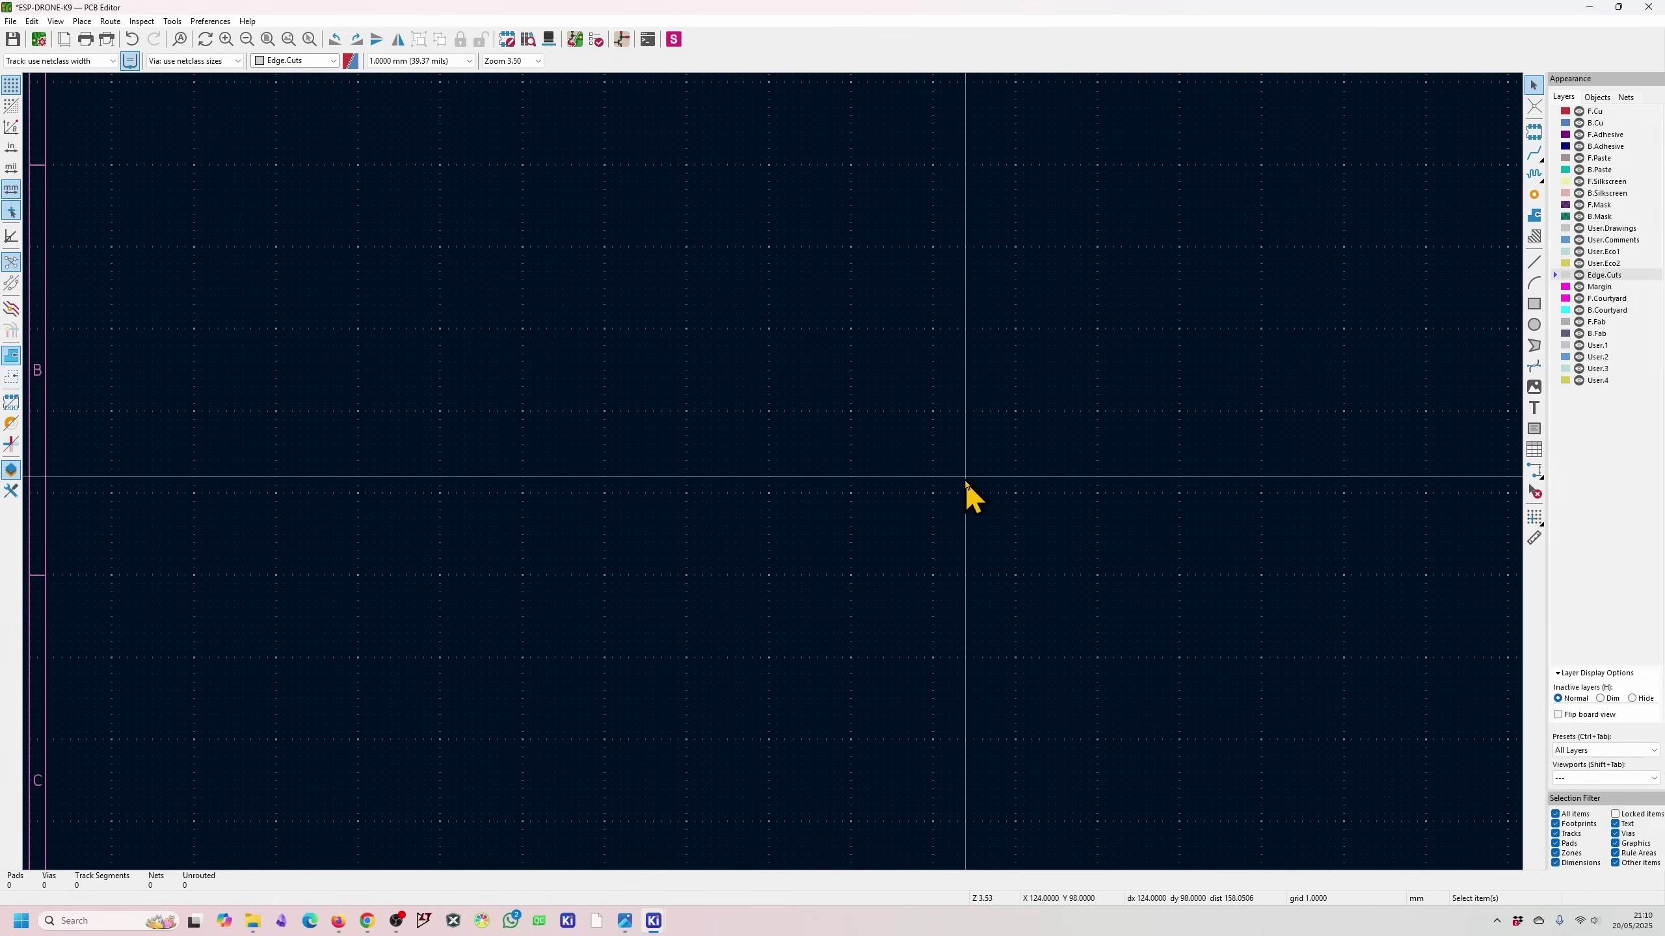
- Open the Board Setup and display the board's physical stackup
scroll(966, 490, down, 3)
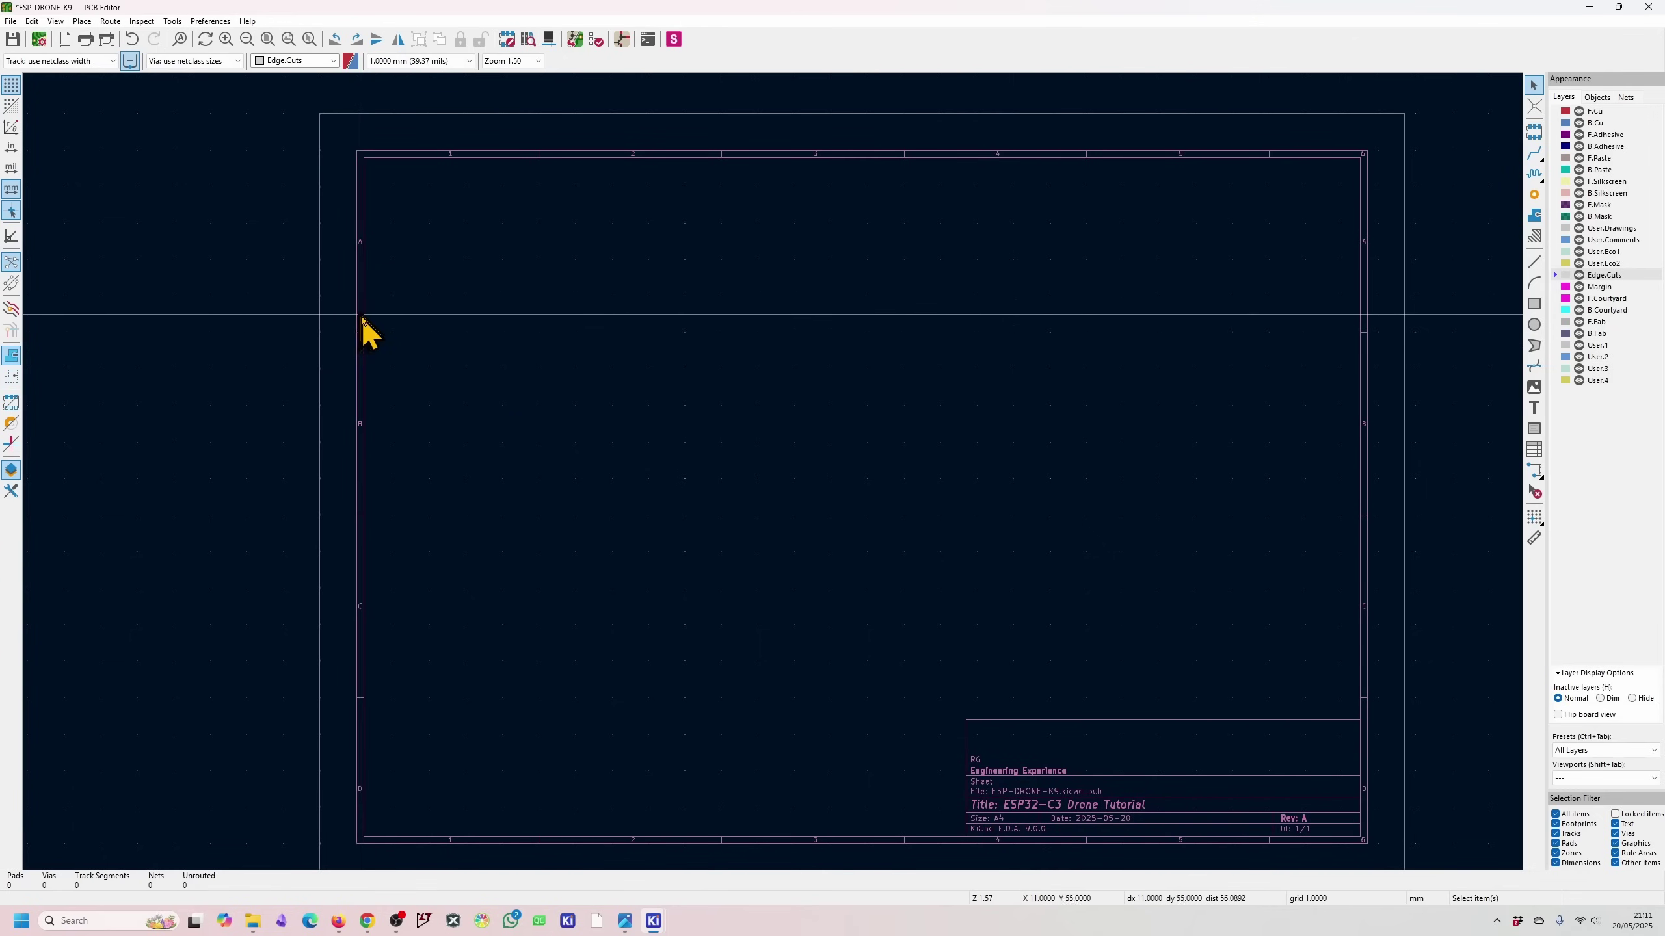
click(39, 41)
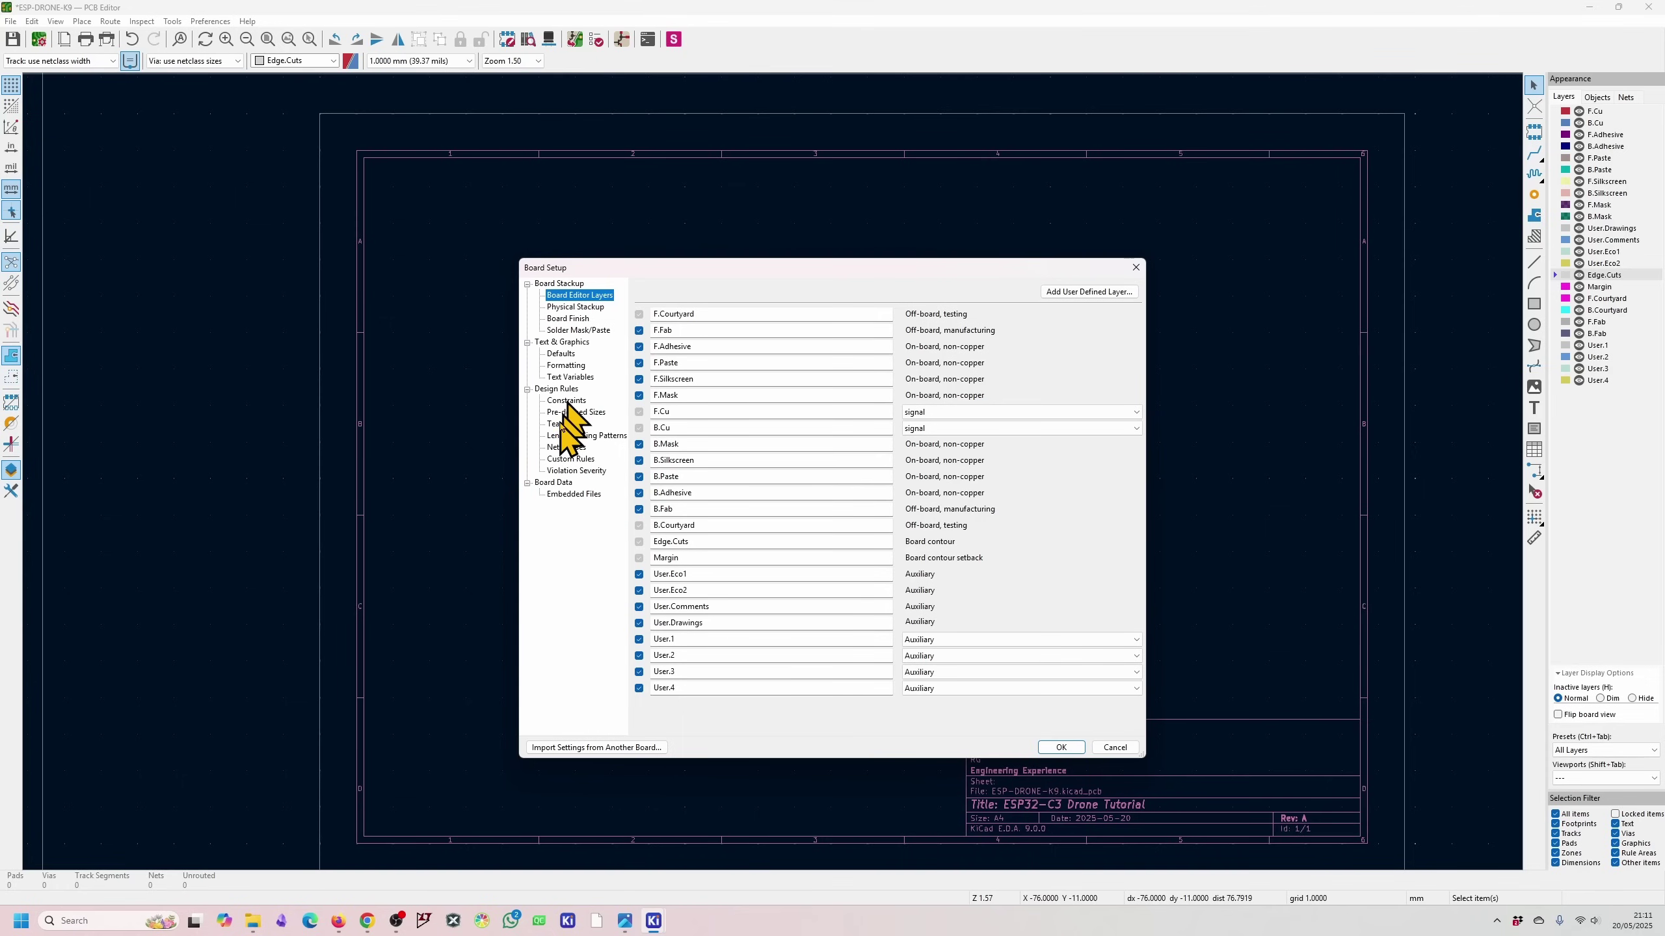
click(576, 307)
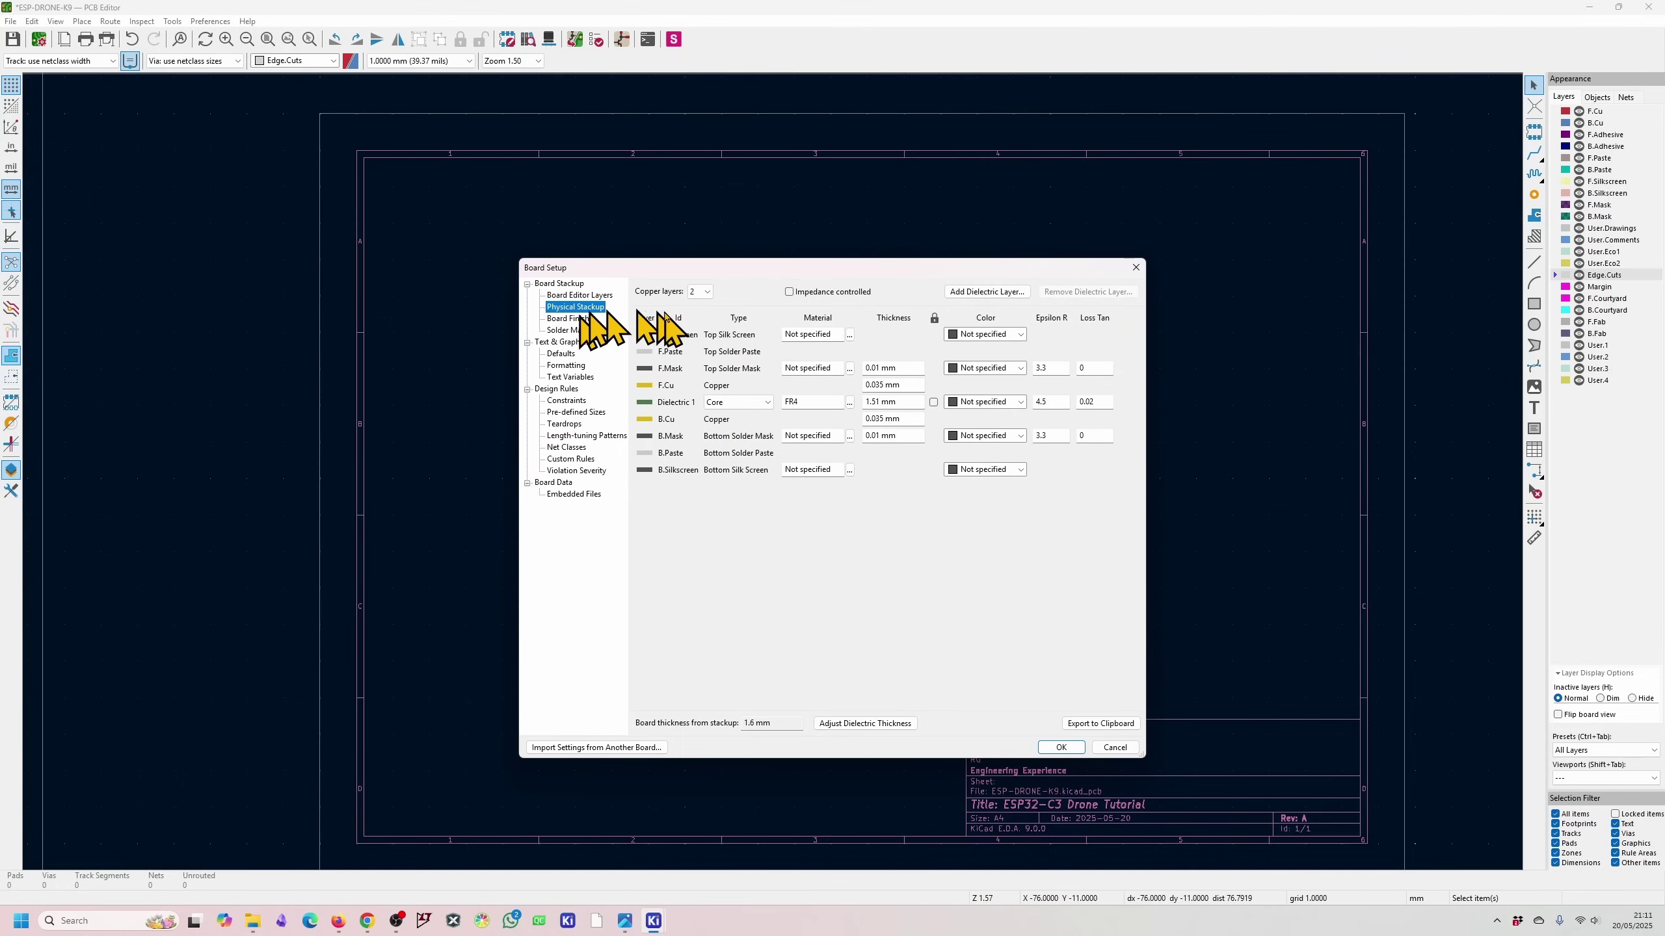
- Try 32 copper layers in the physical stackup and return the board to 2 layers
click(702, 294)
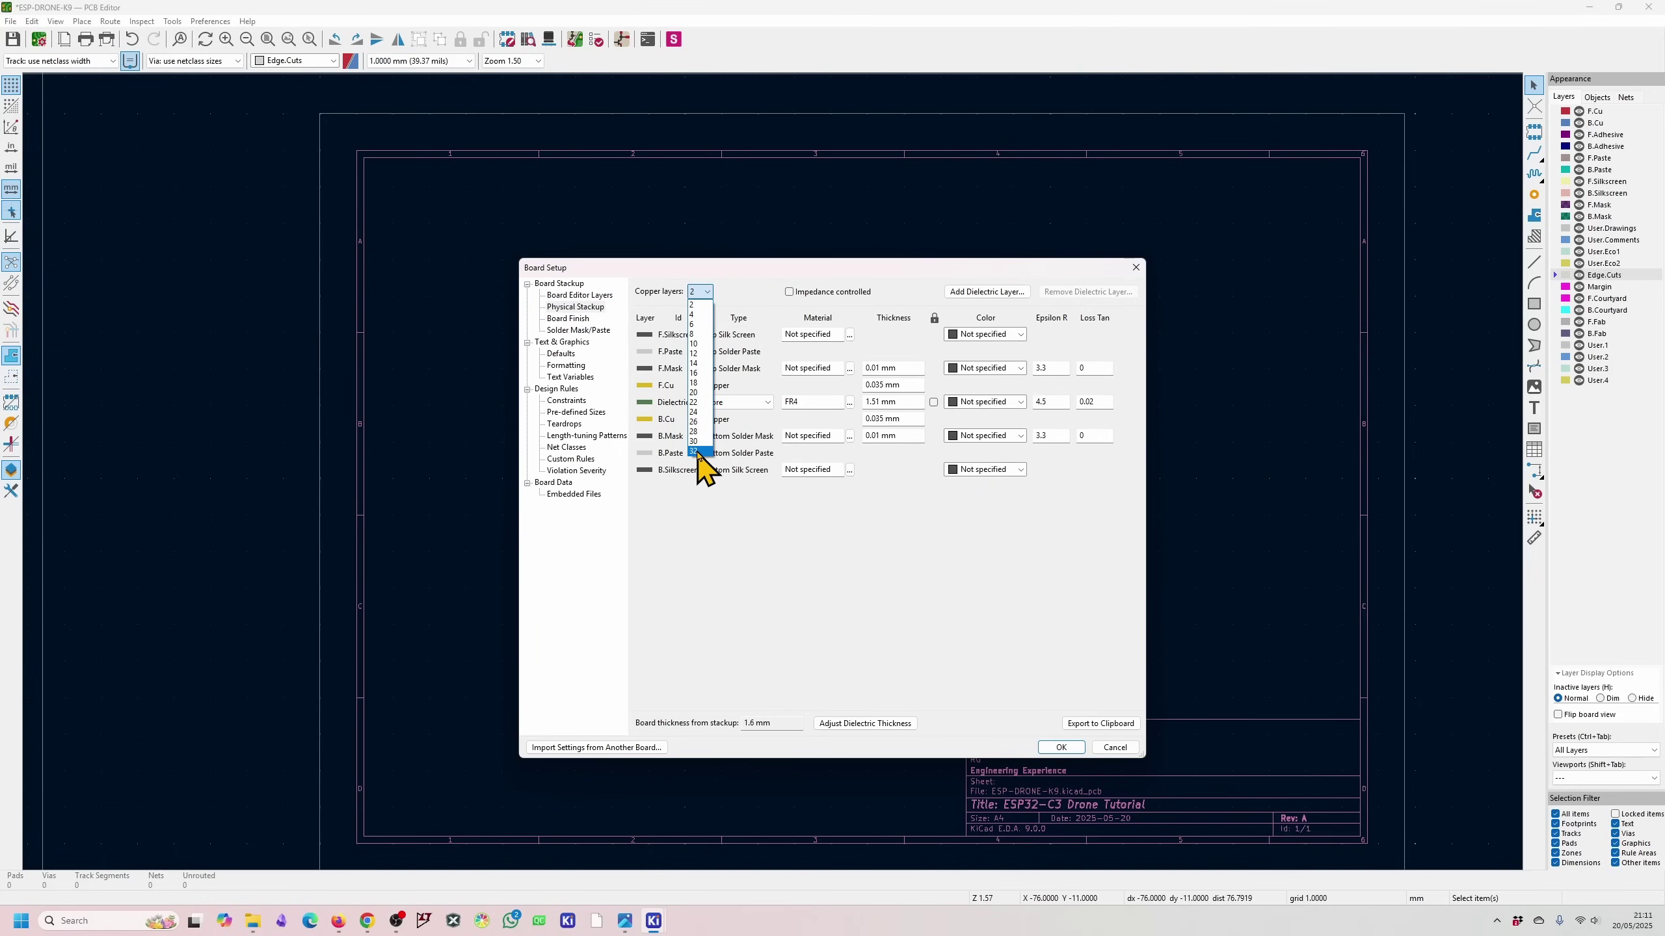
click(851, 550)
click(699, 291)
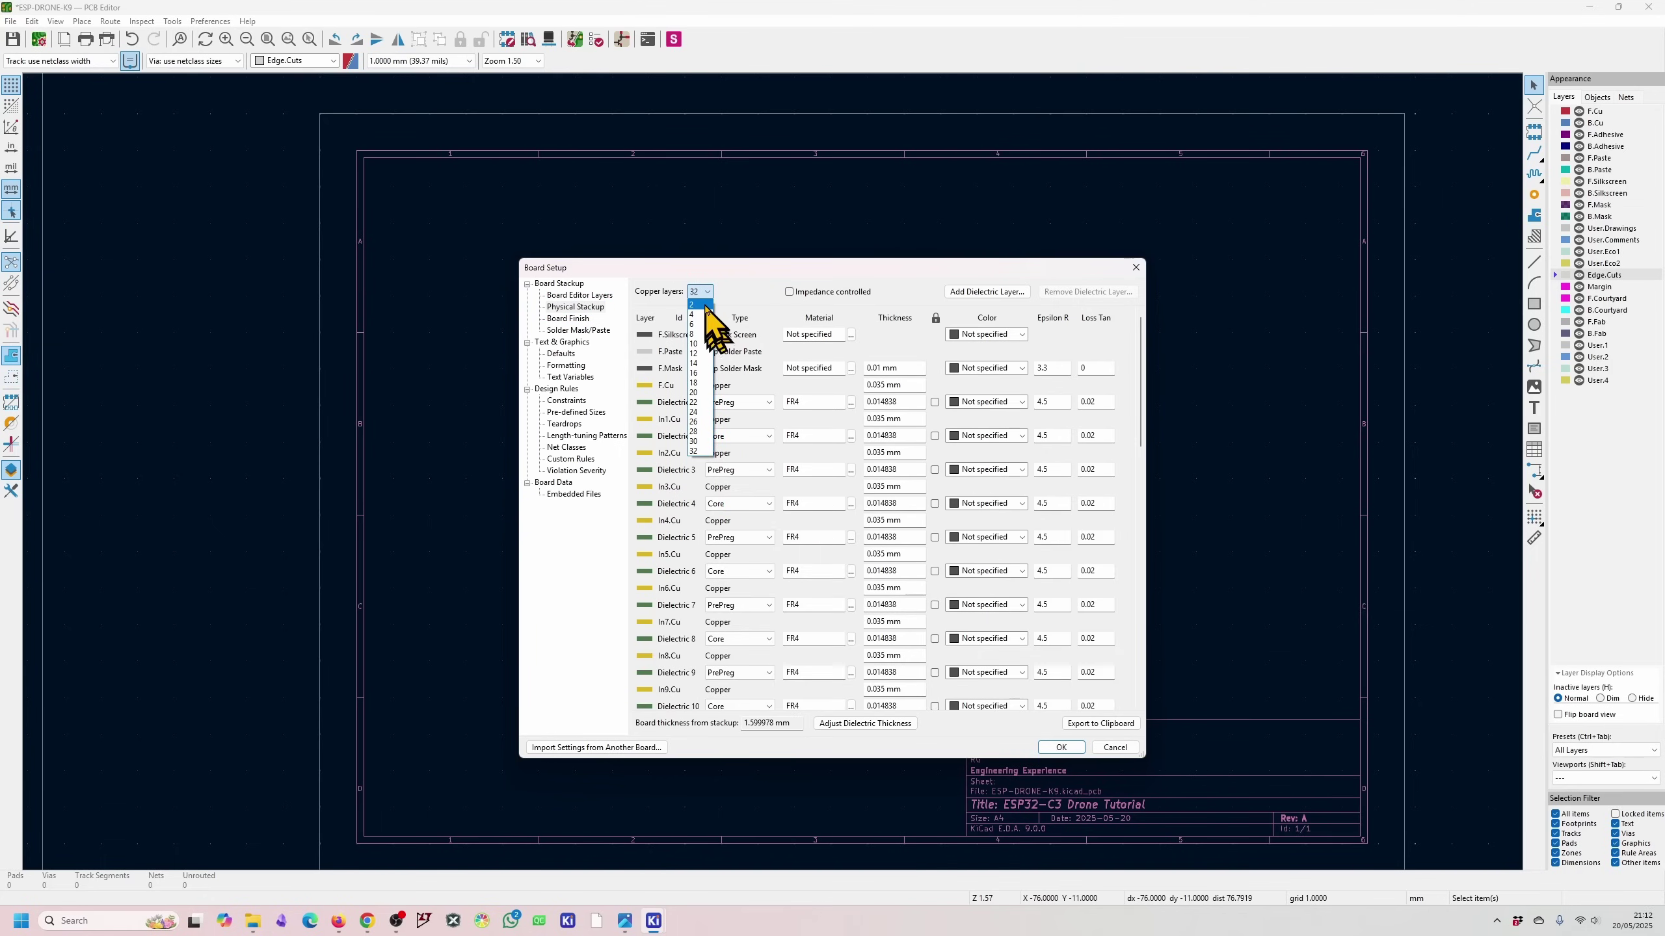
click(706, 306)
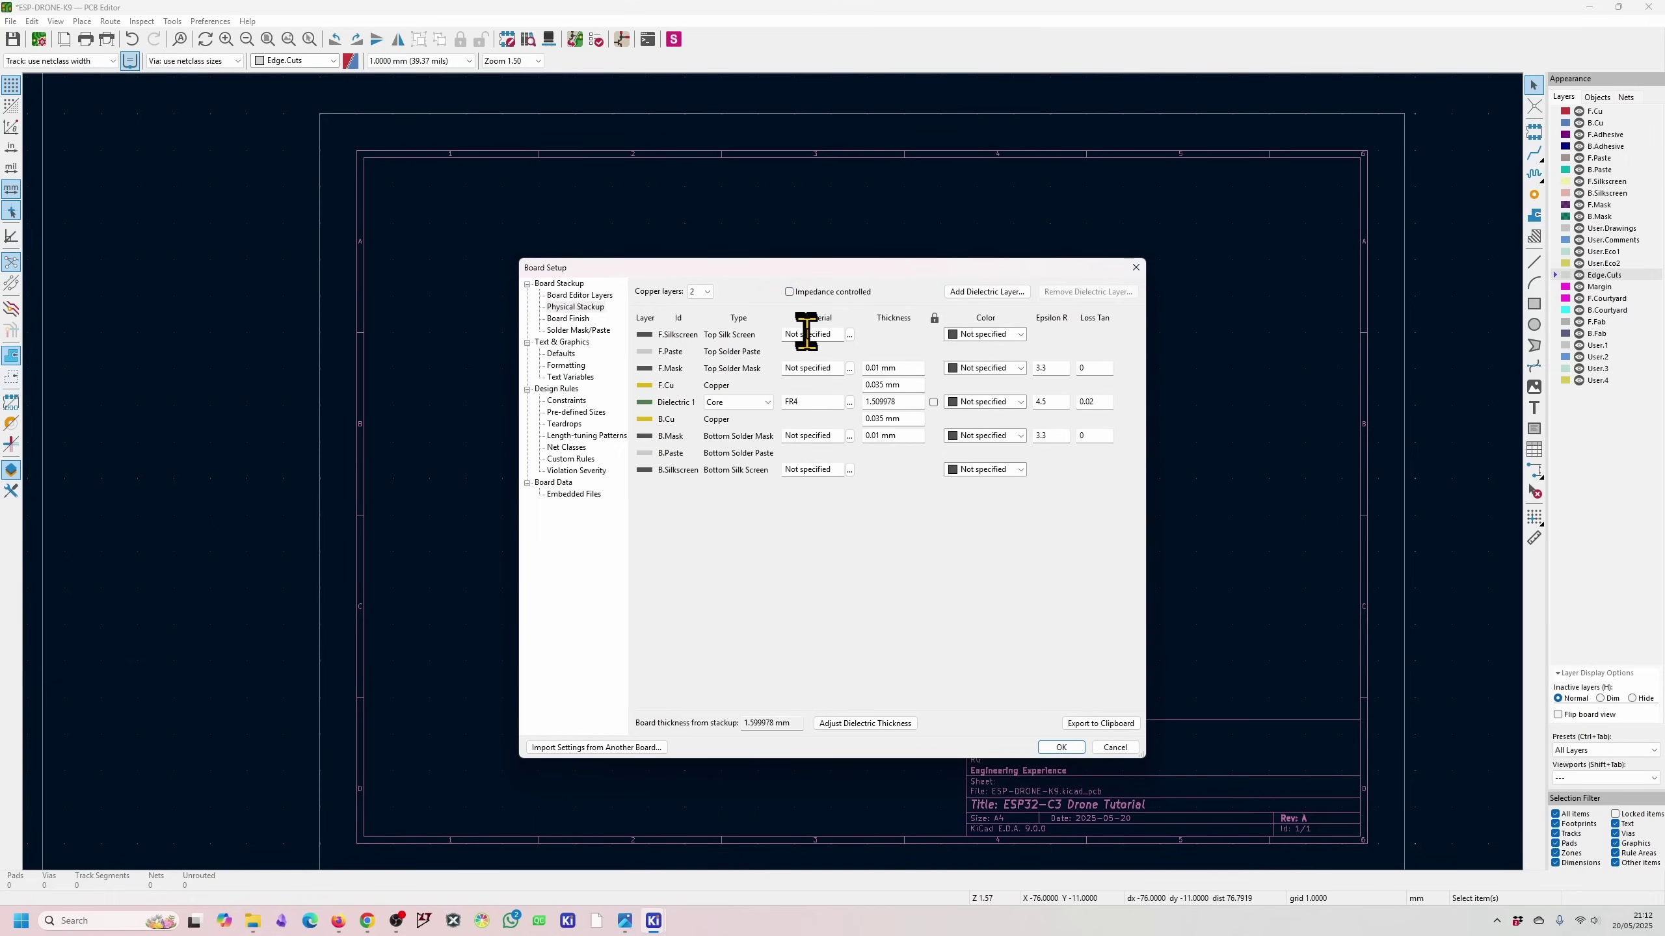
- Inspect the top silkscreen color choices and the top solder mask thickness, and view the board finish options
click(1004, 335)
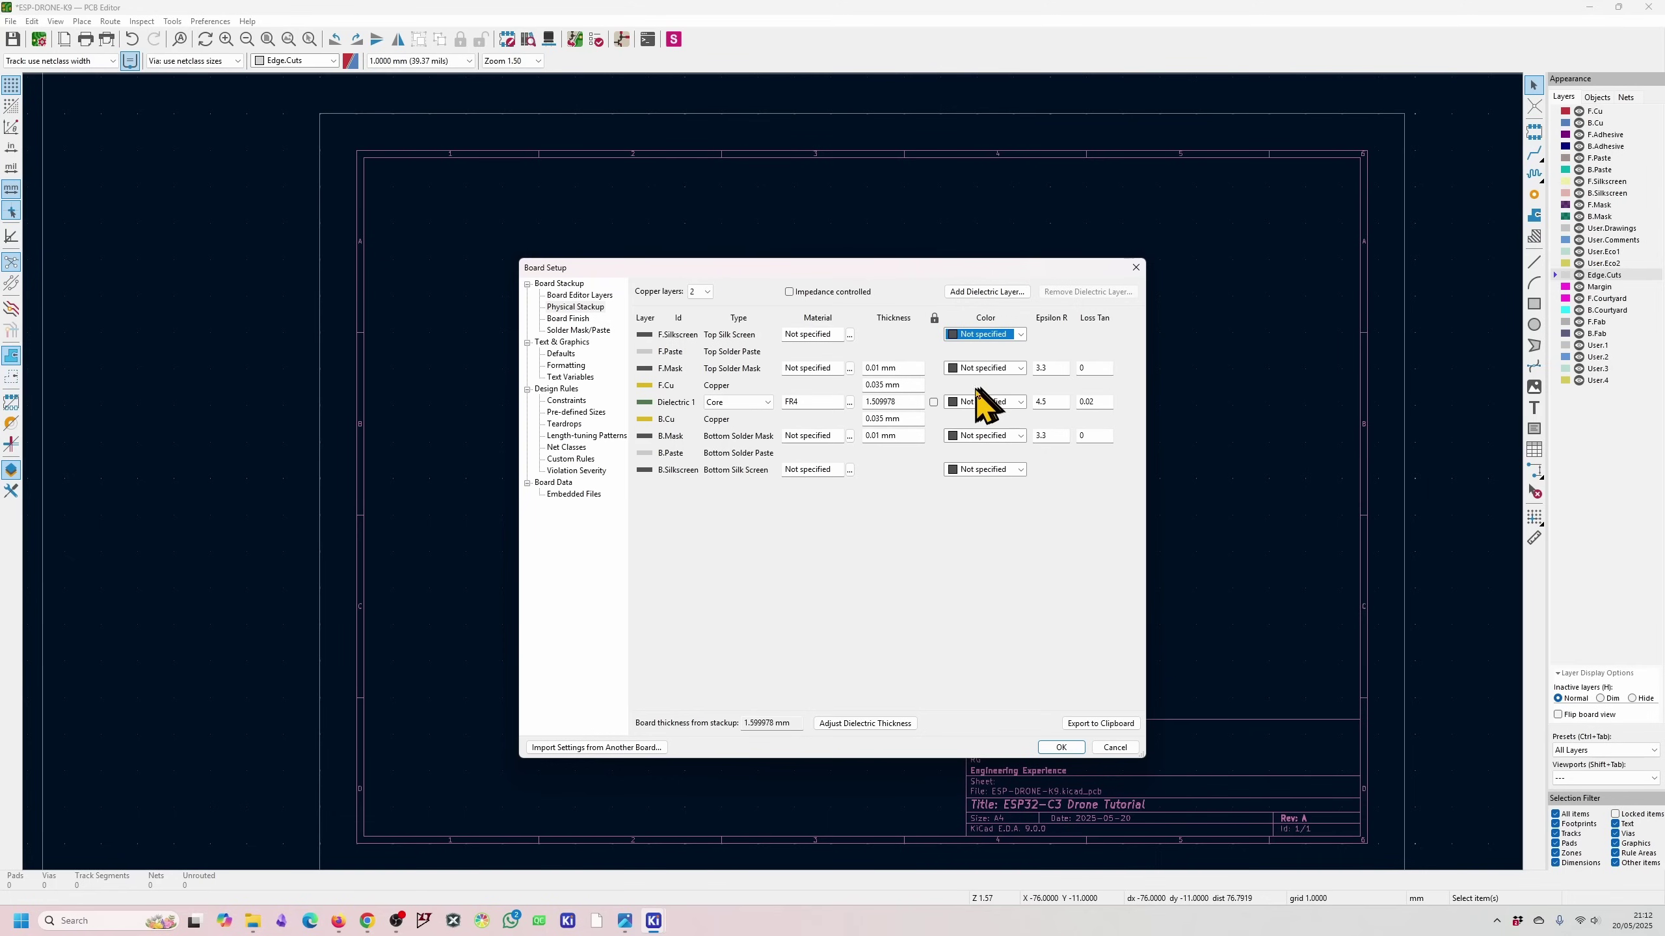
click(907, 367)
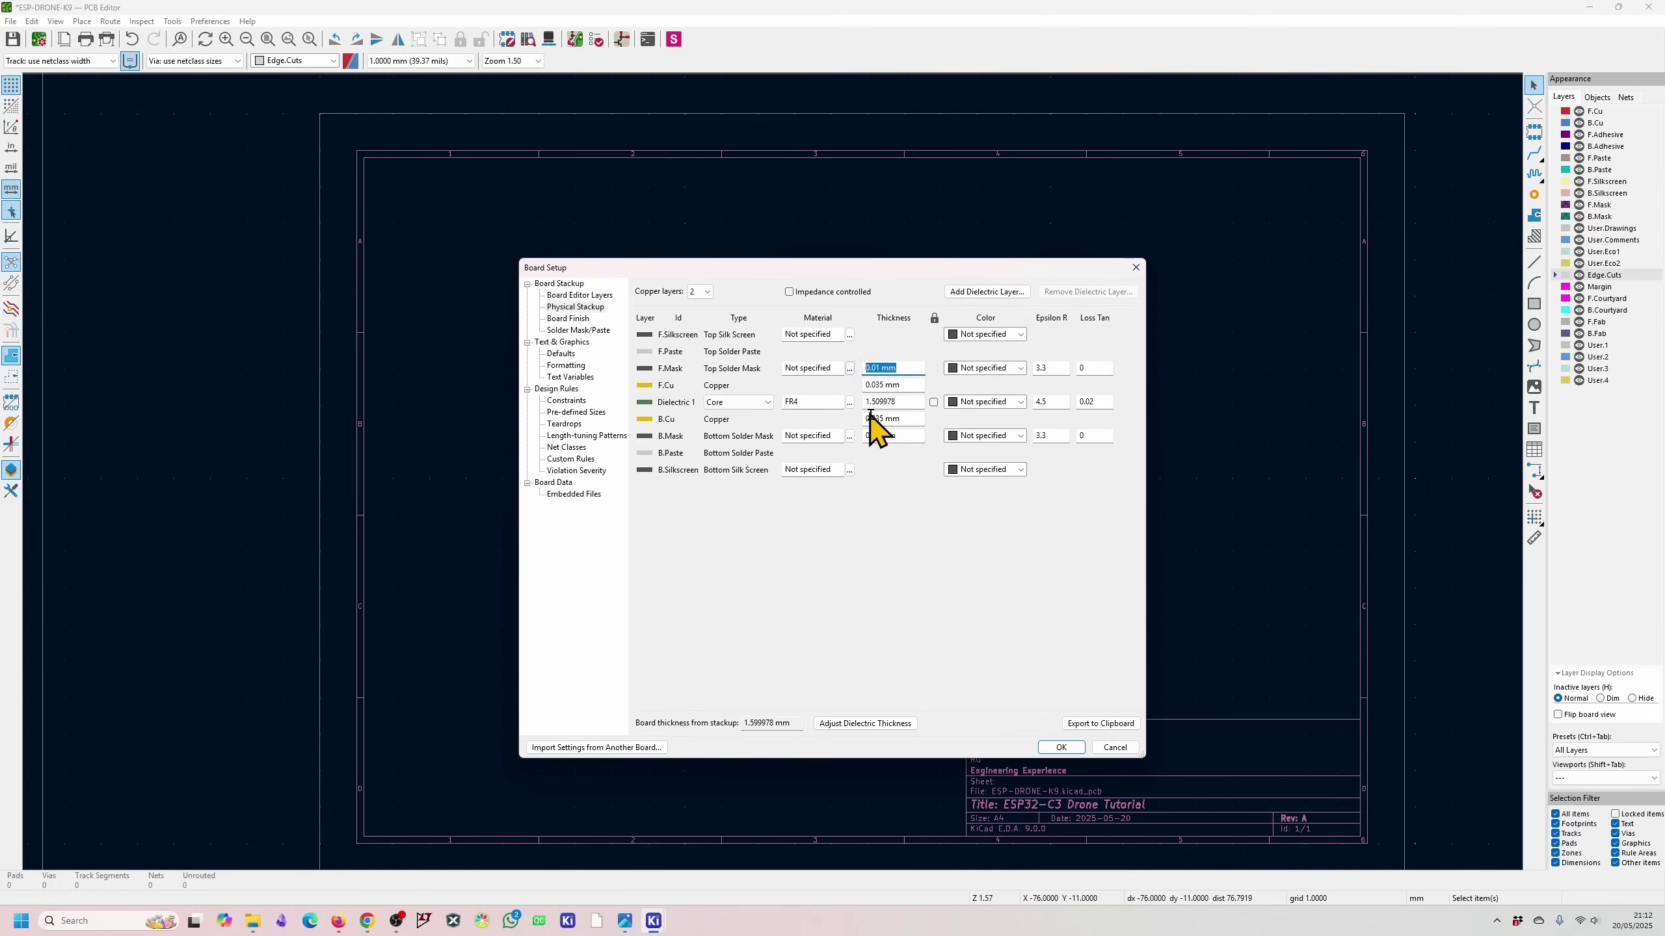
click(568, 318)
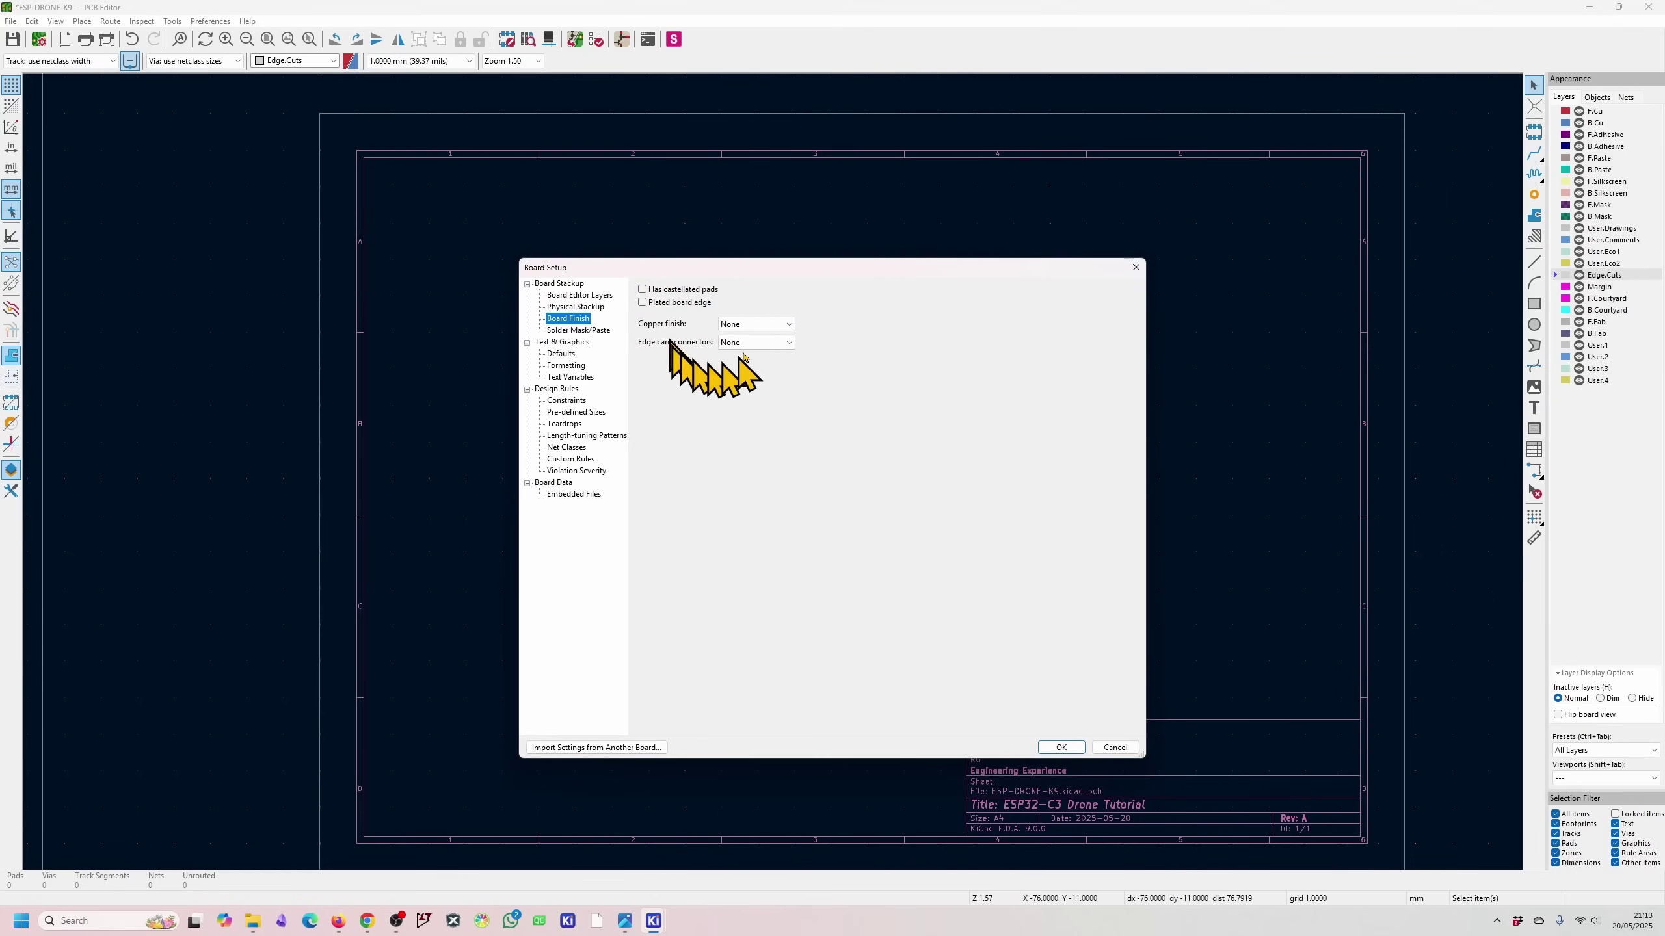
- Set the default precision for new dimension objects to 0.00 in the text and graphics defaults
click(560, 354)
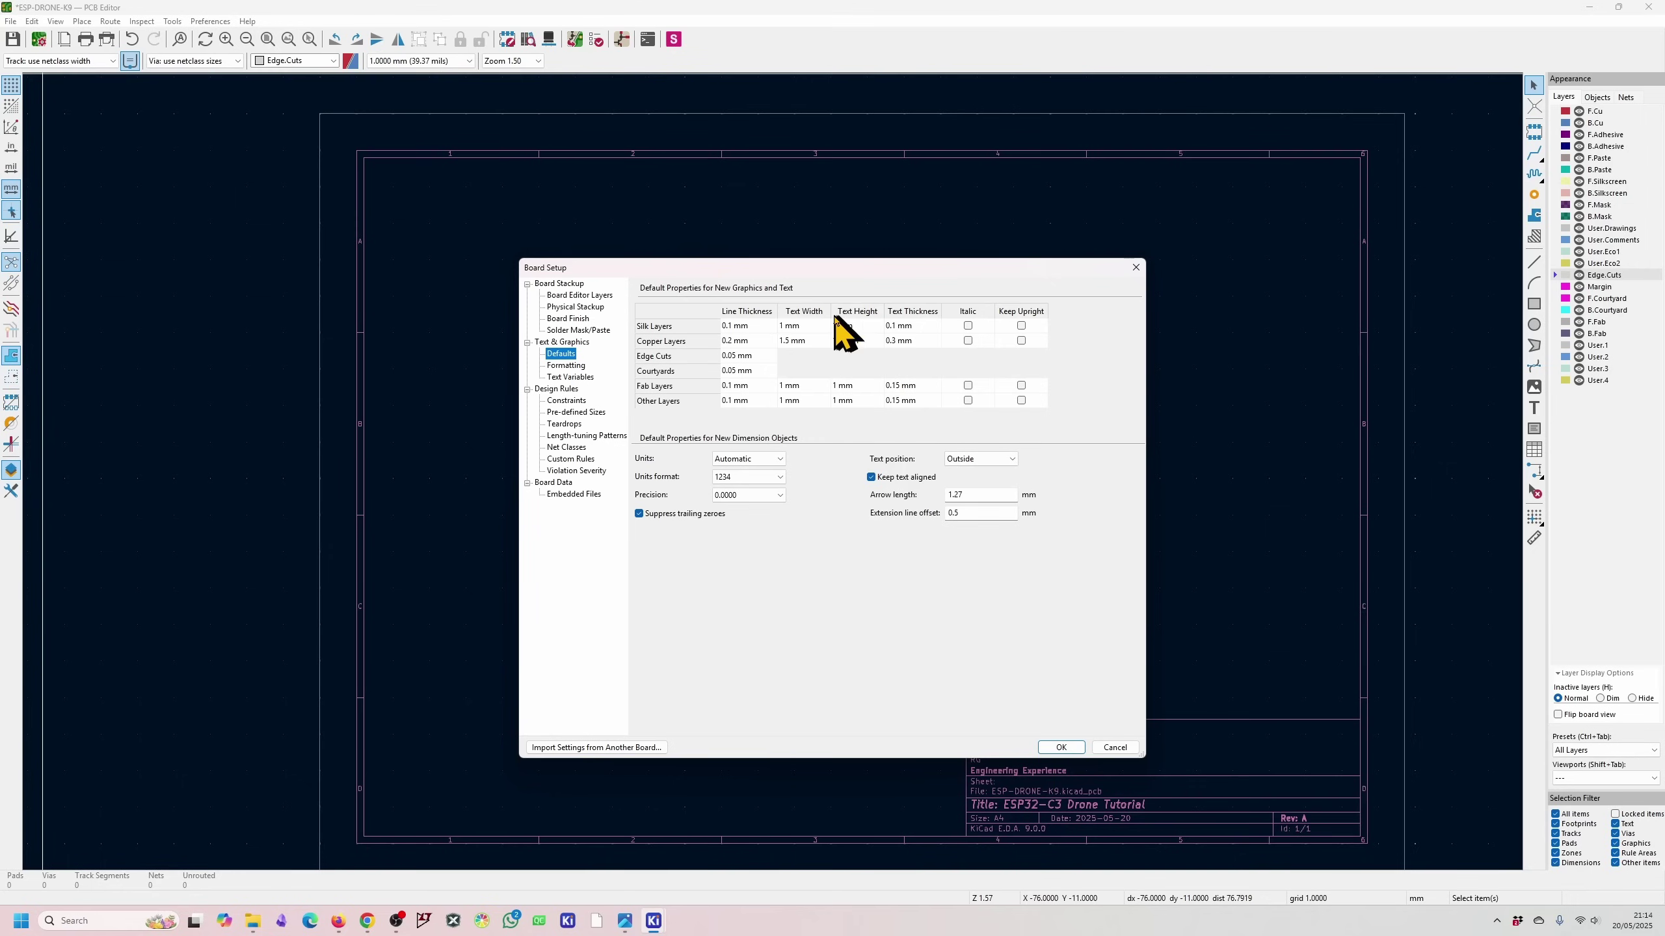
click(757, 497)
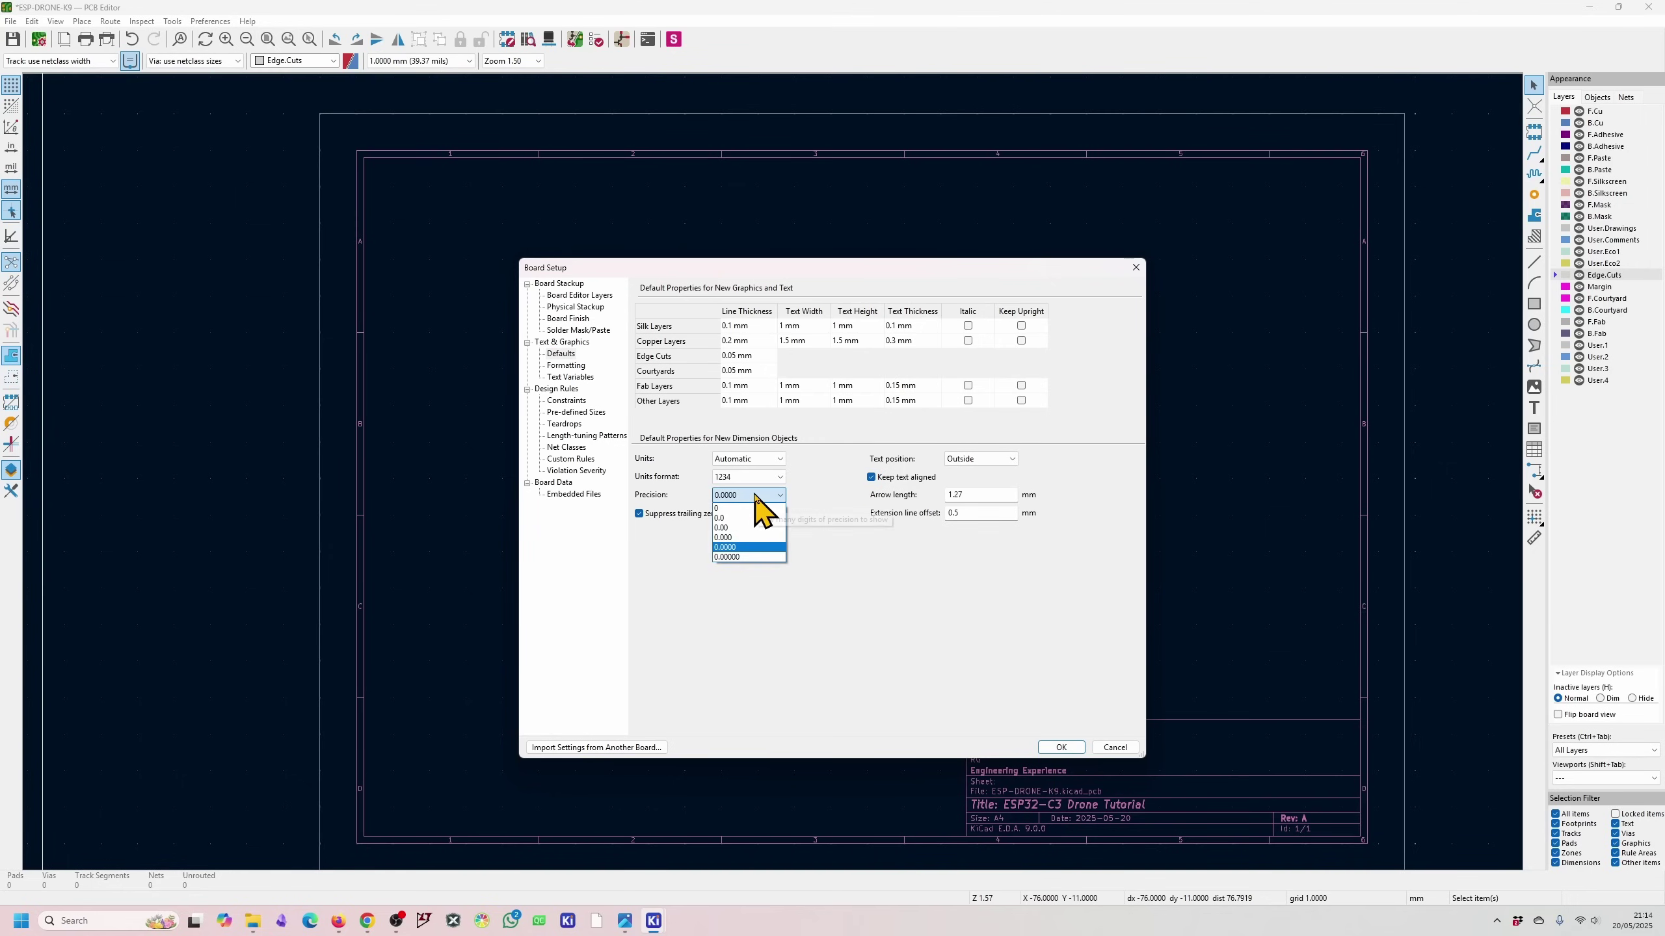
click(724, 531)
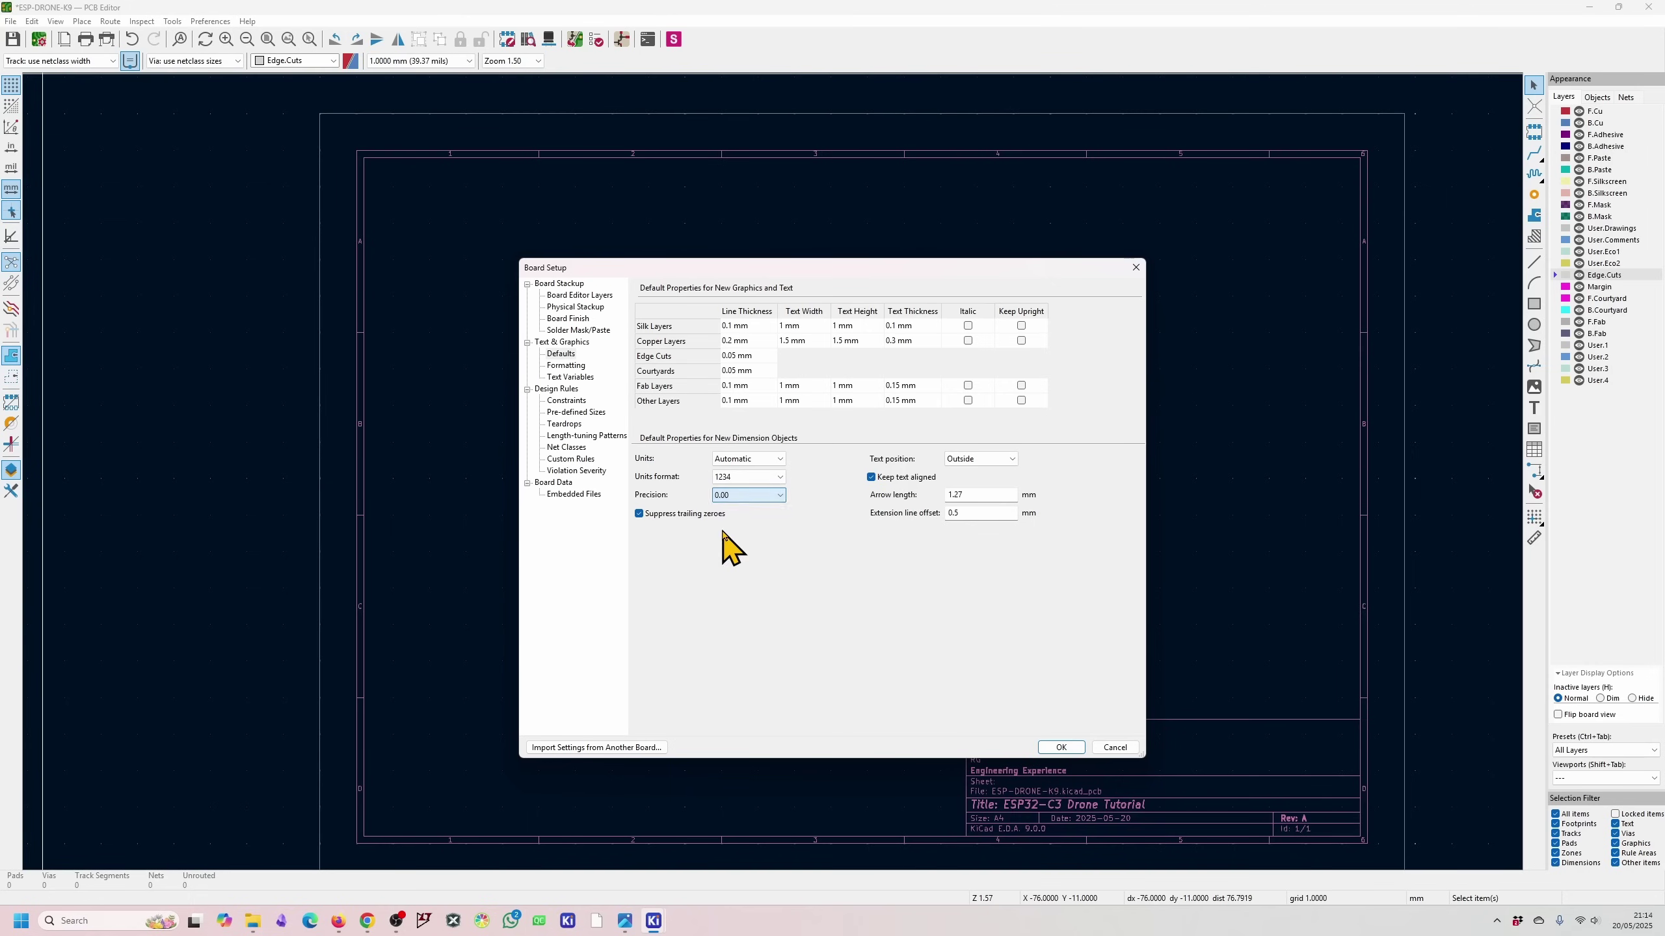
- Review the design-rule constraints and accept the Board Setup with its pre-defined track and via sizes
click(566, 399)
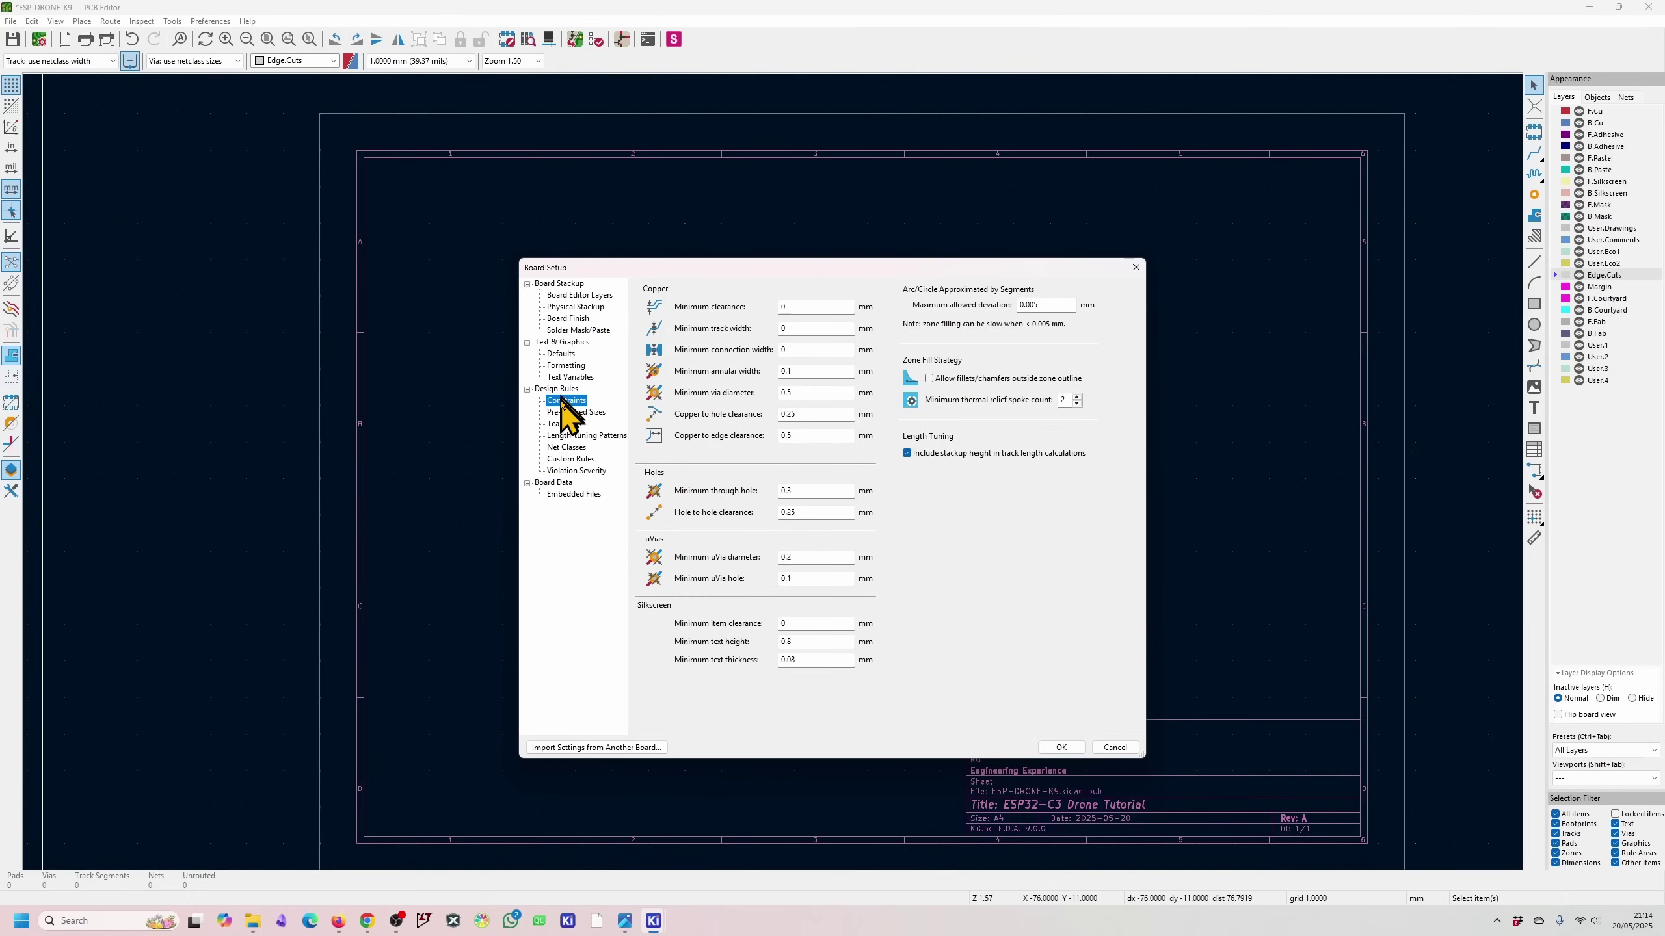
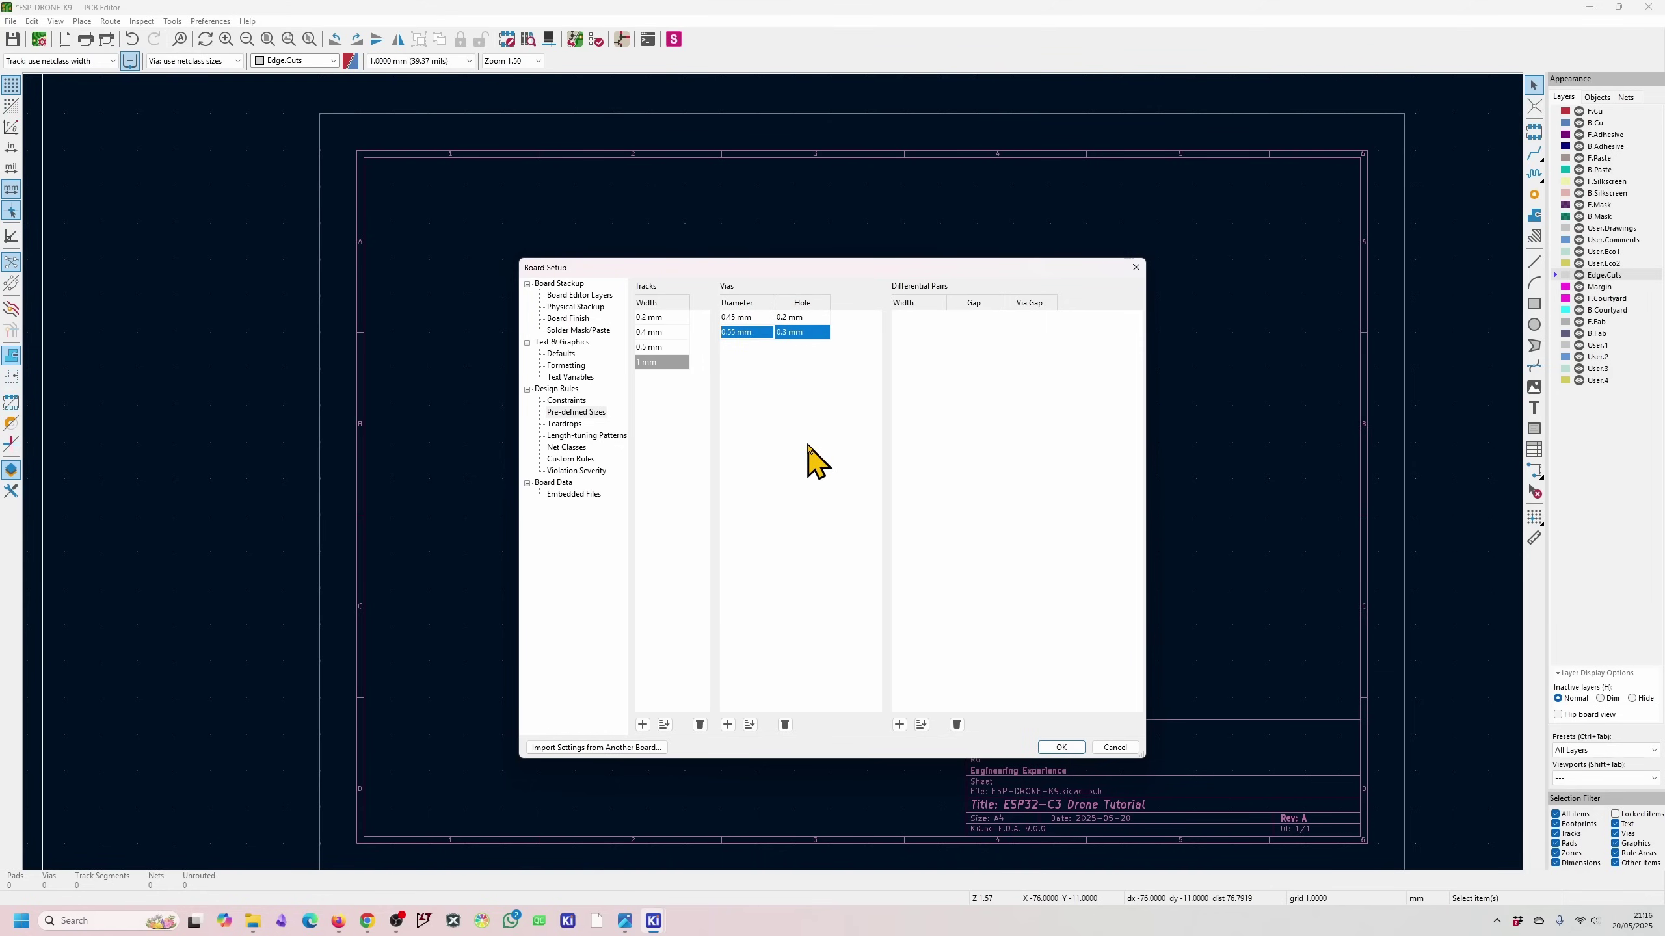
click(1060, 748)
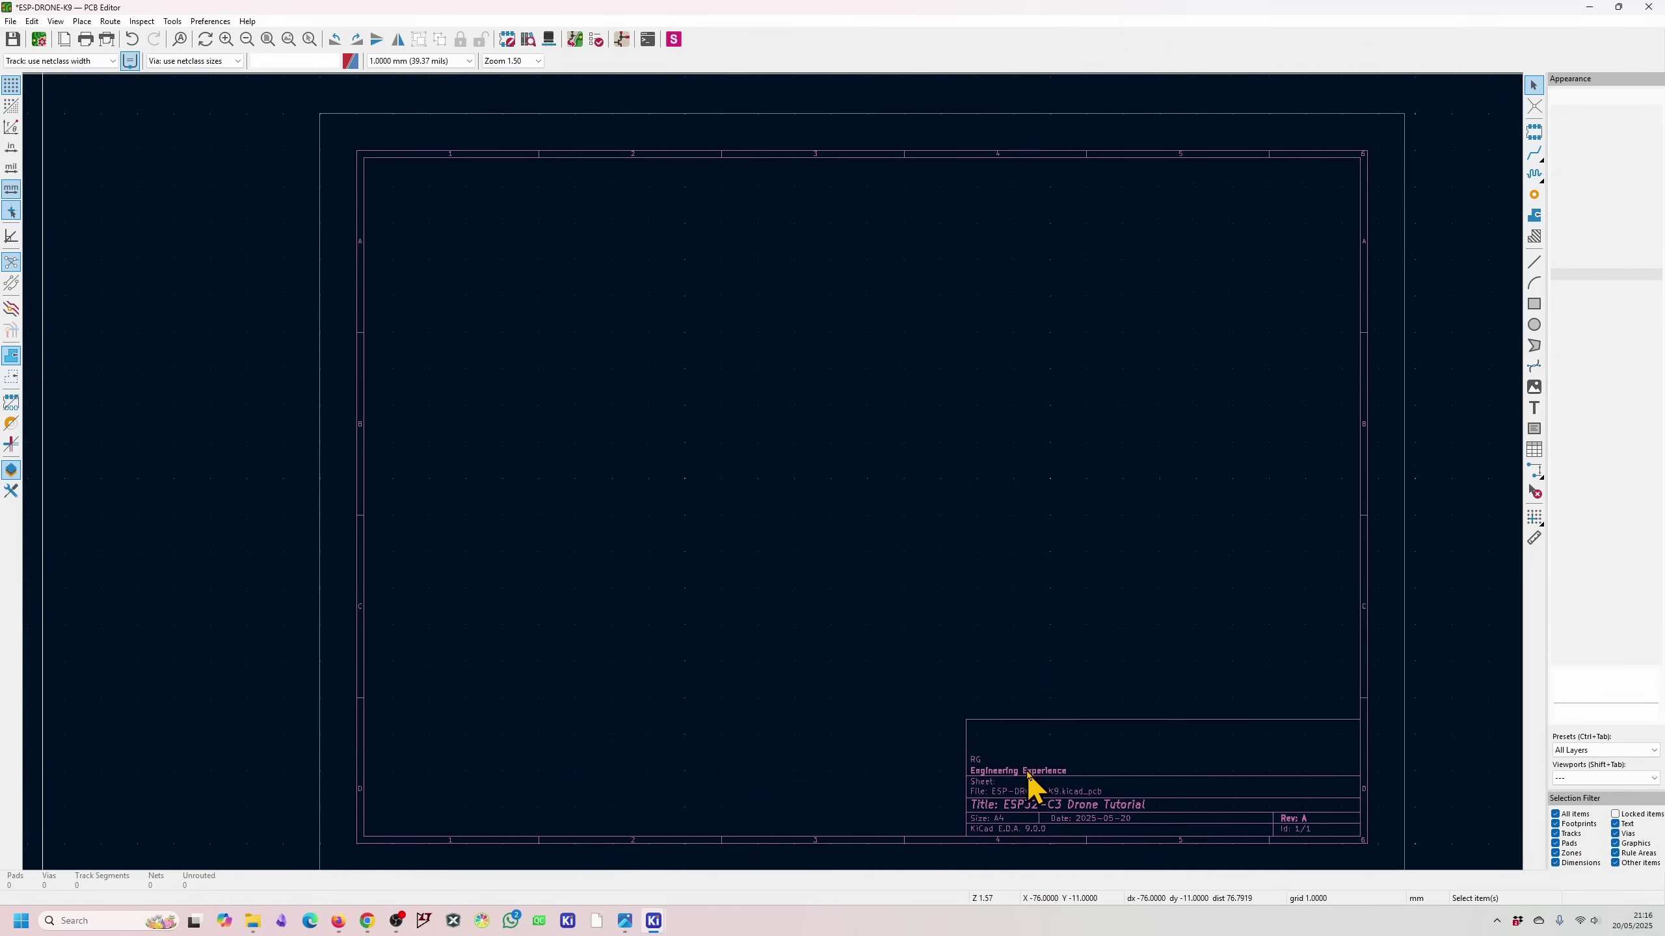
- Switch to the Schematic Editor, review the project's net classes in Schematic Setup, and close it without changes
click(597, 39)
click(38, 39)
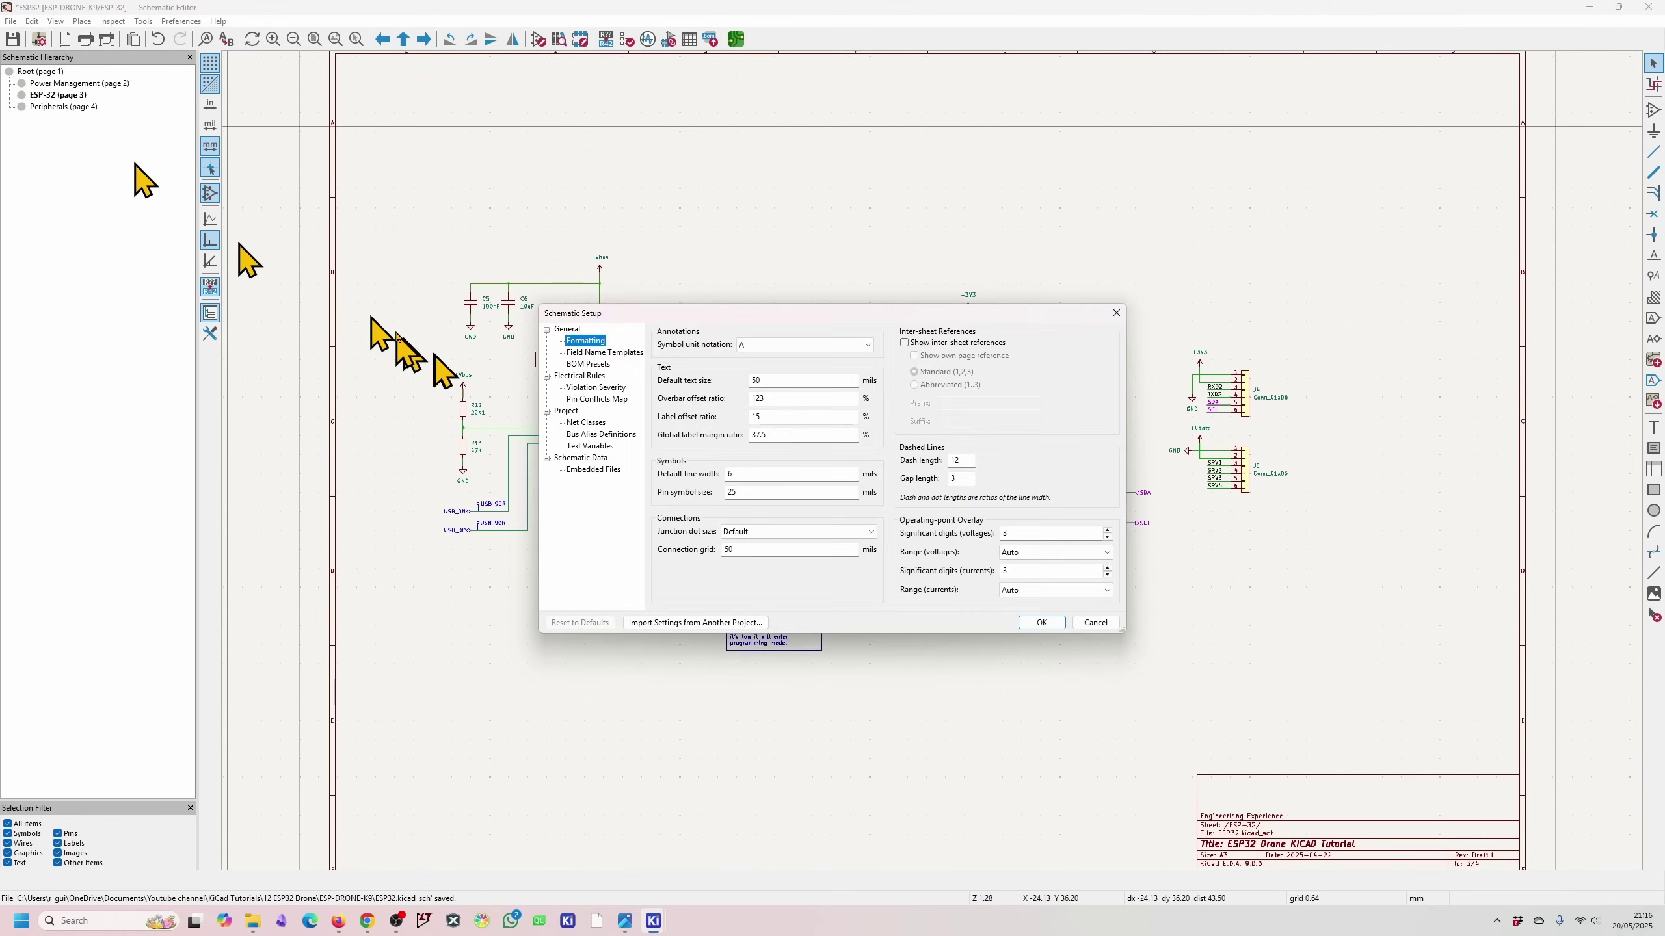
click(585, 422)
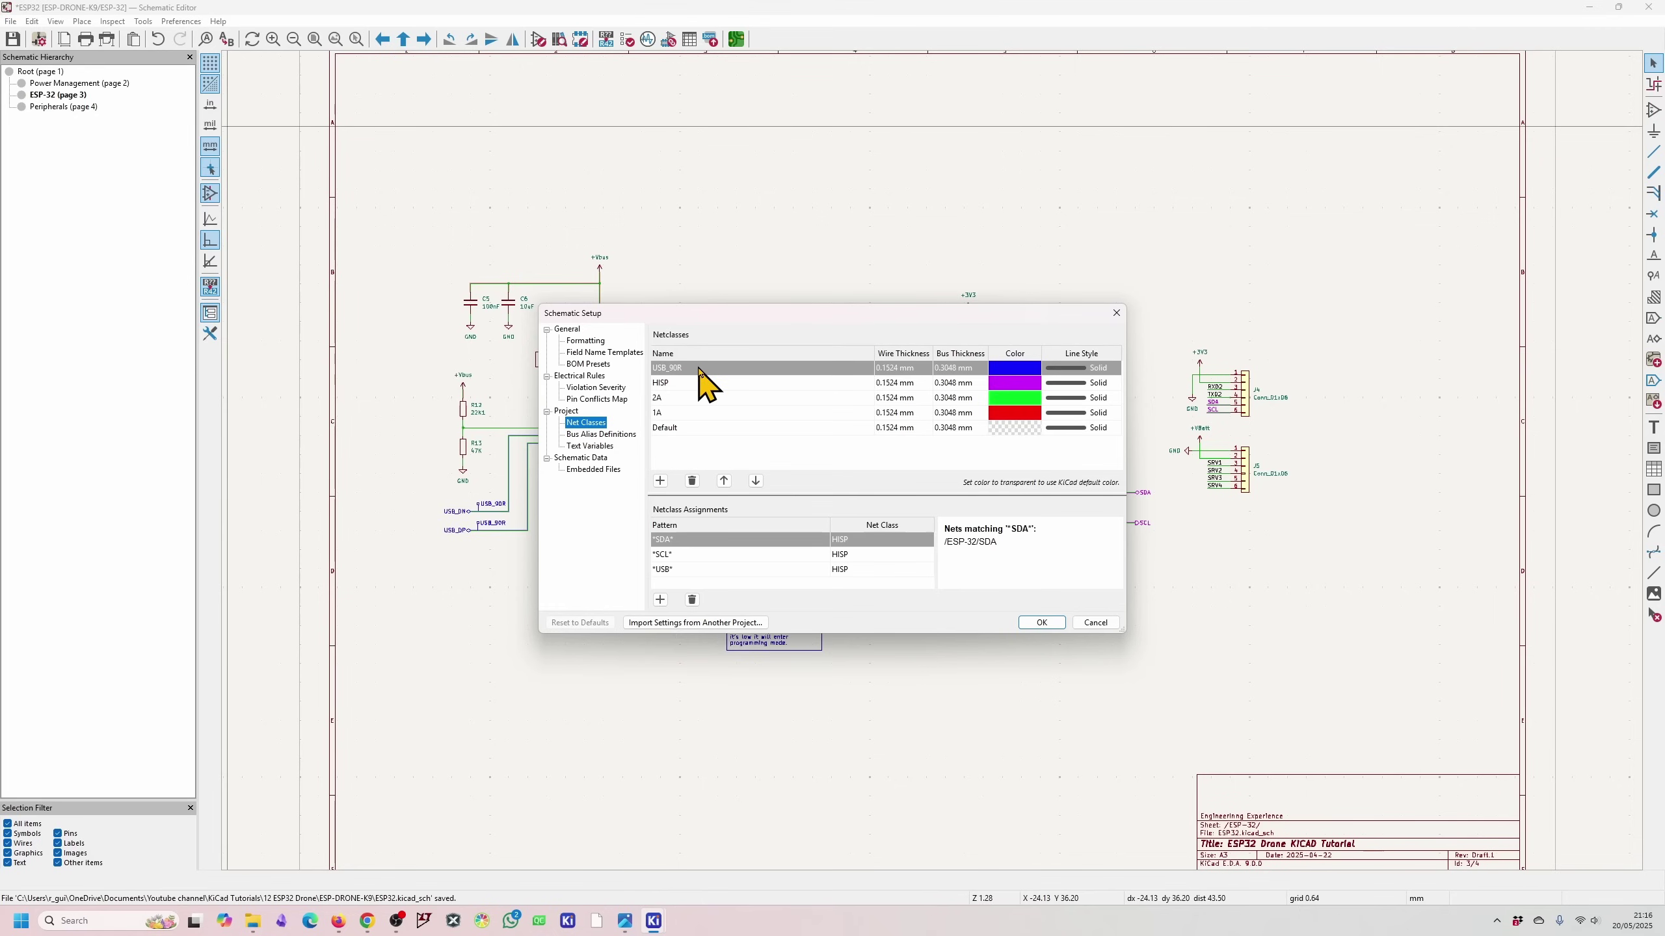
double_click(671, 384)
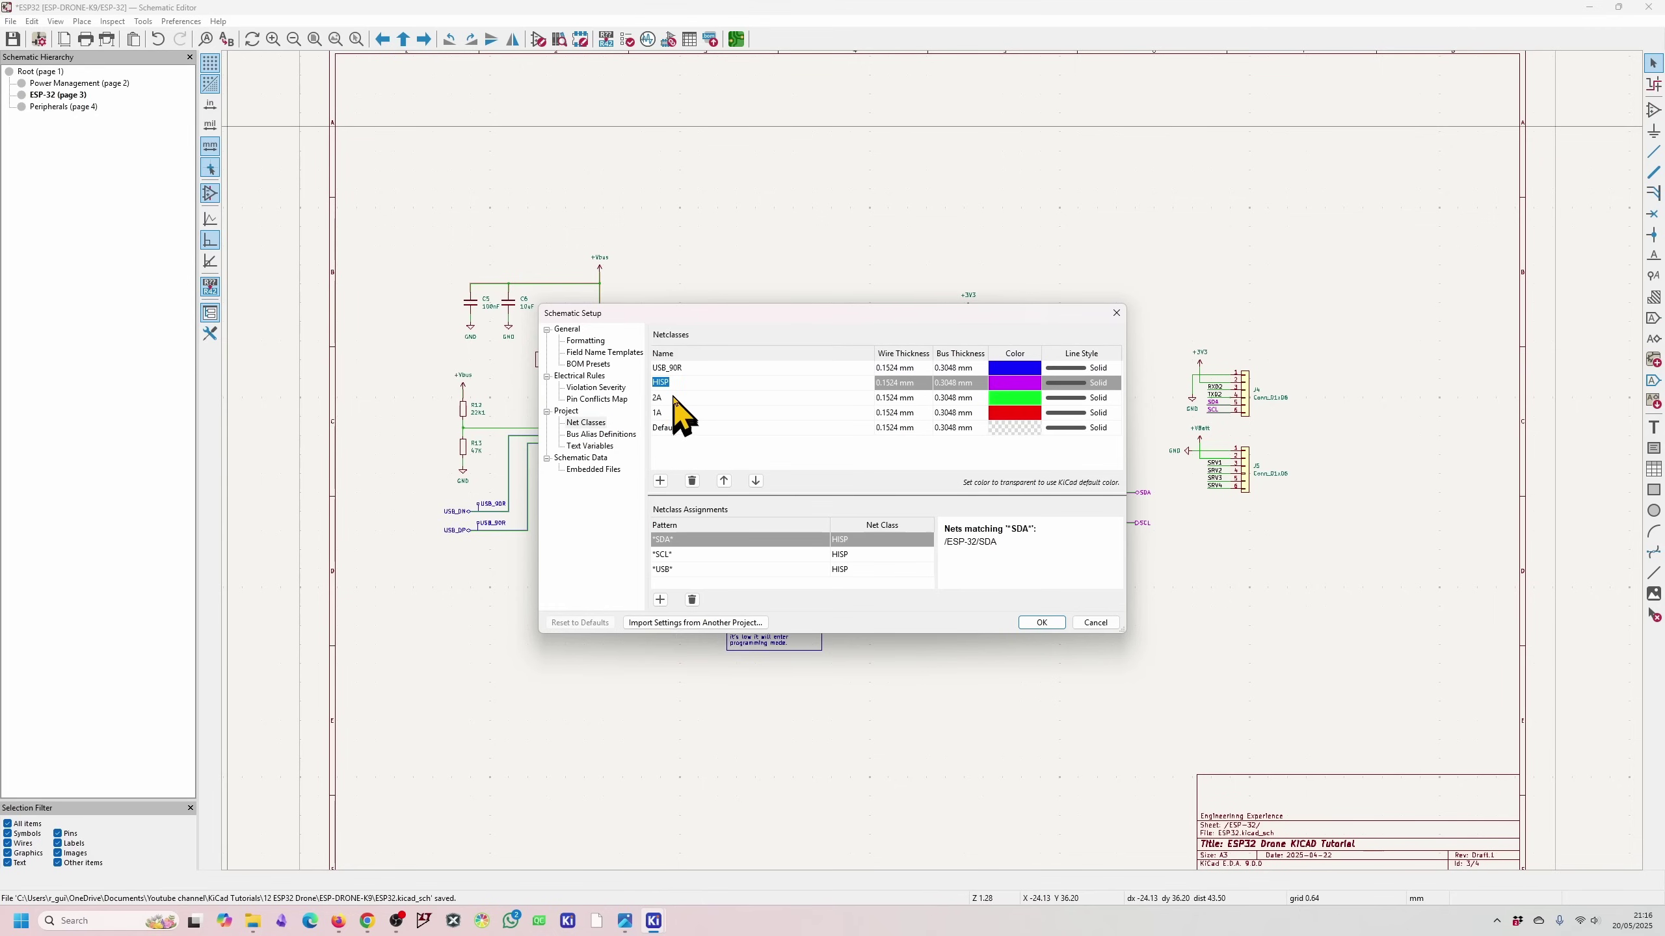
double_click(673, 398)
double_click(673, 413)
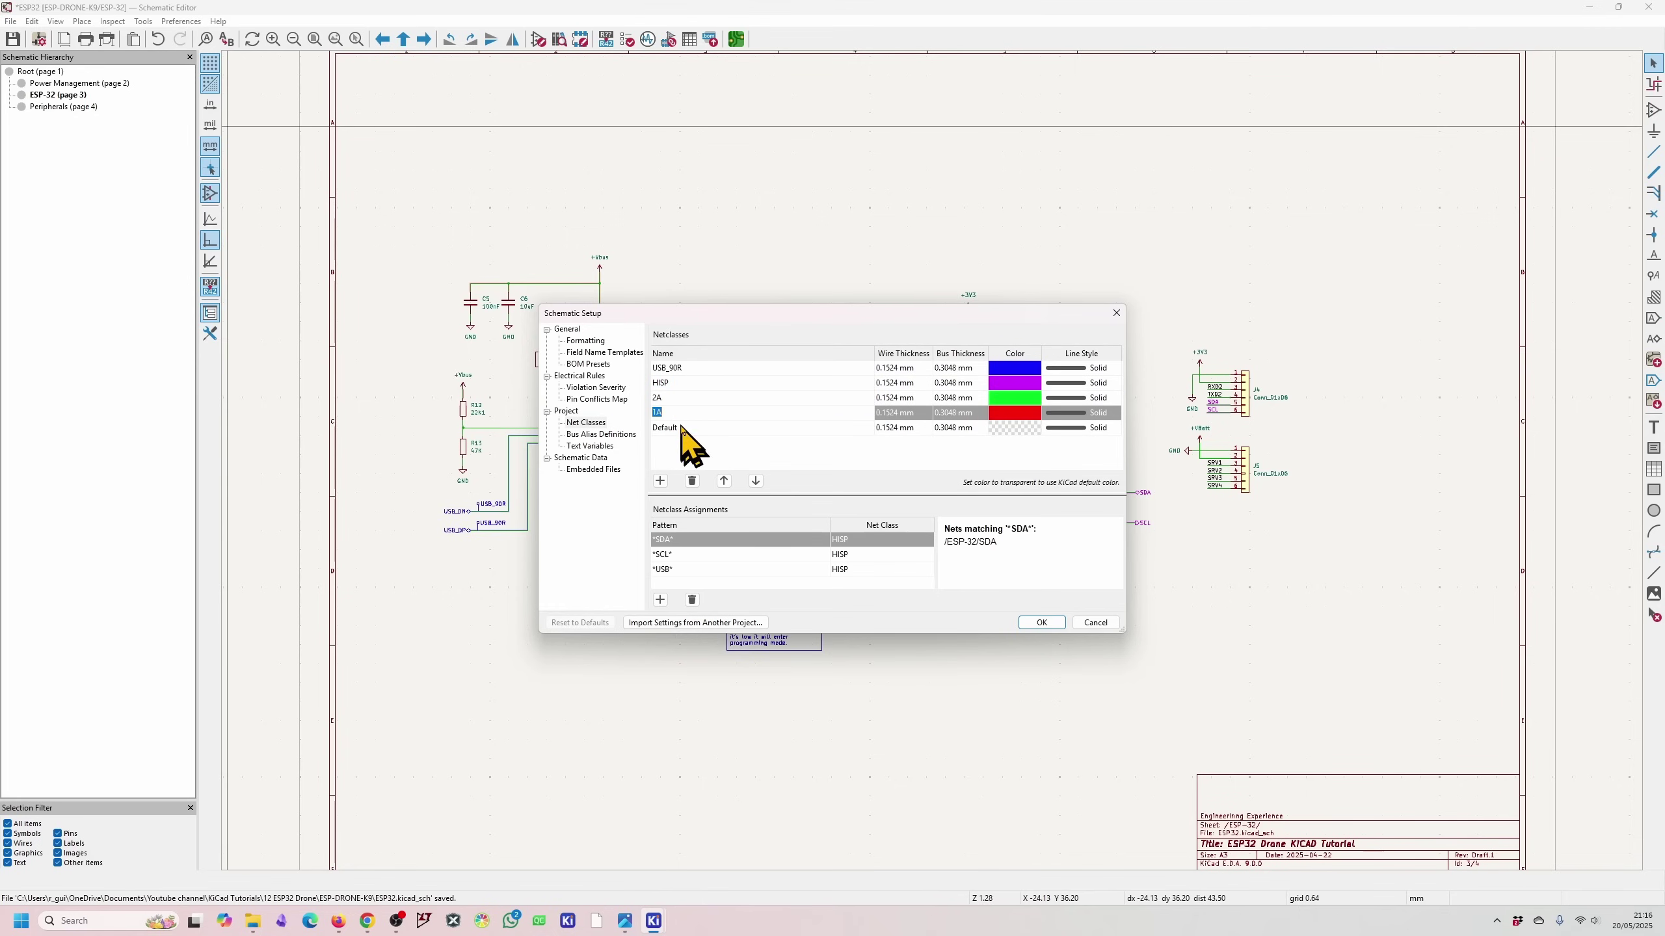
click(682, 427)
click(1116, 313)
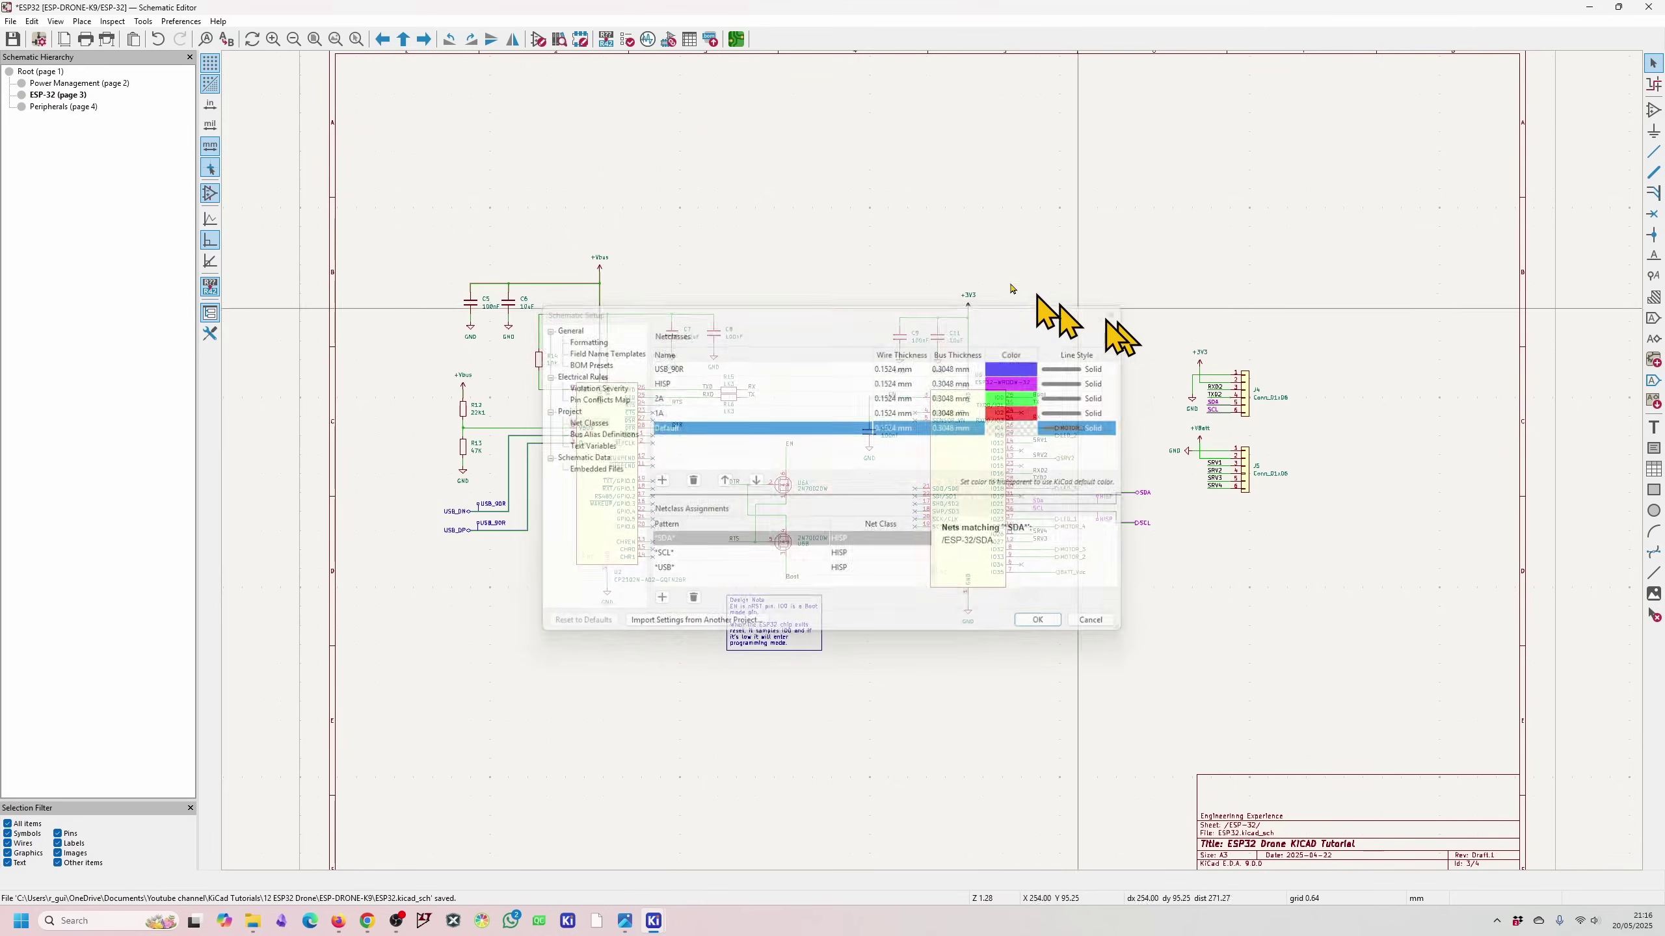
- Return to the PCB Editor and review the net class clearances and track widths in an enlarged Board Setup dialog
click(736, 40)
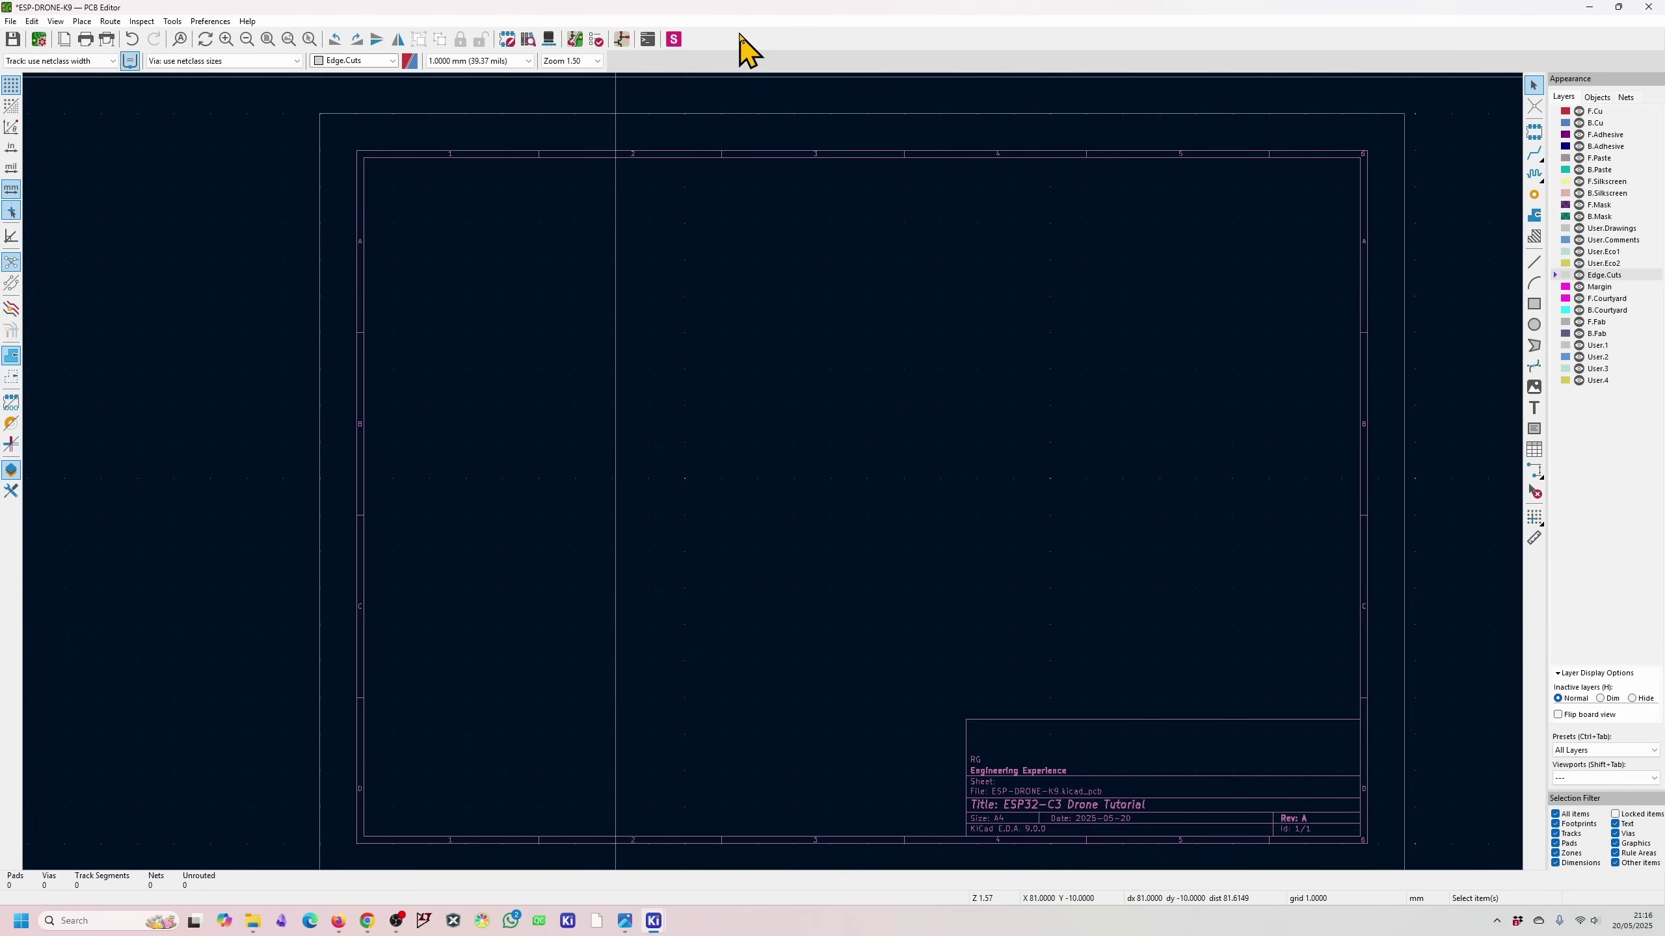
click(38, 41)
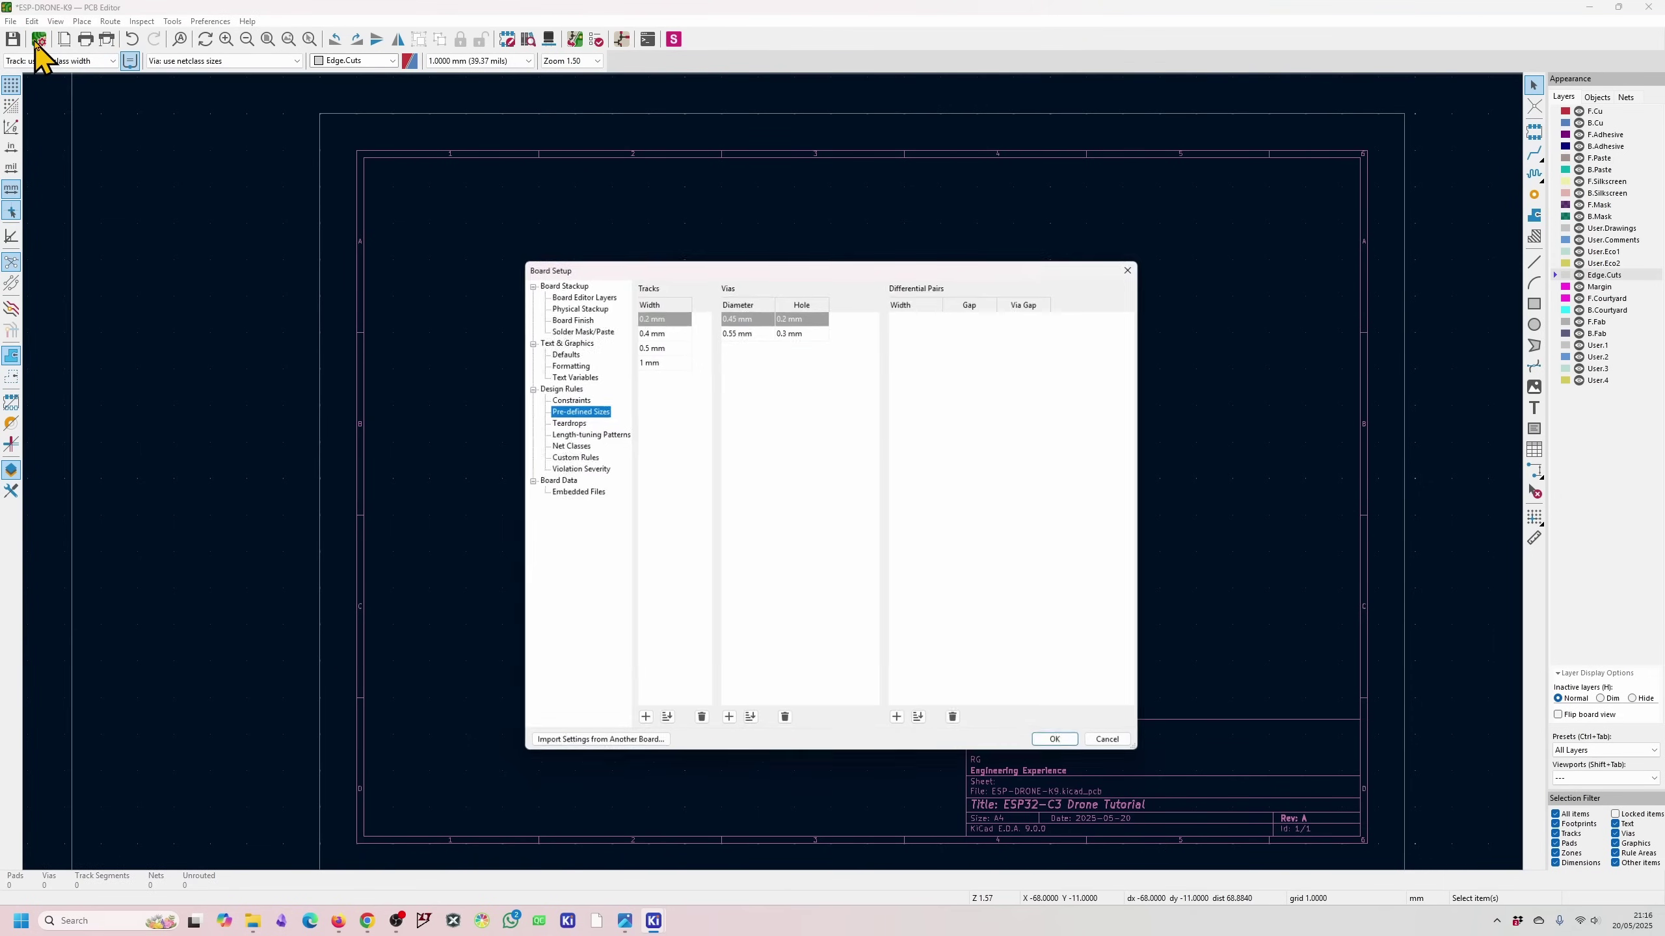
click(568, 448)
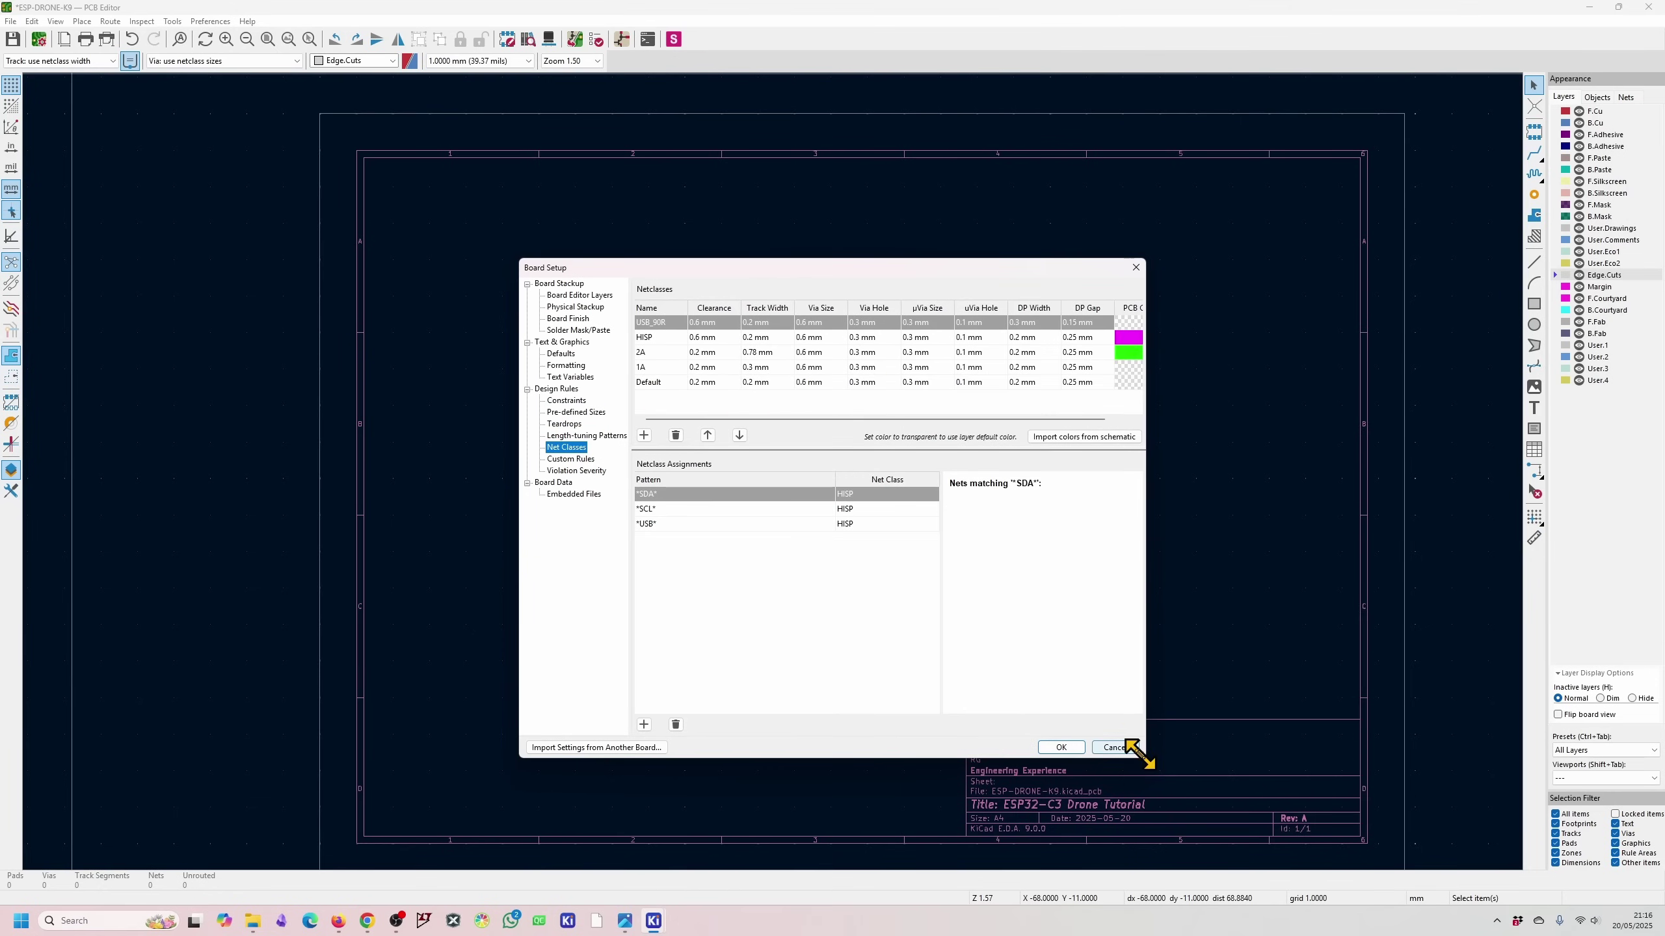
drag(1141, 755, 1252, 792)
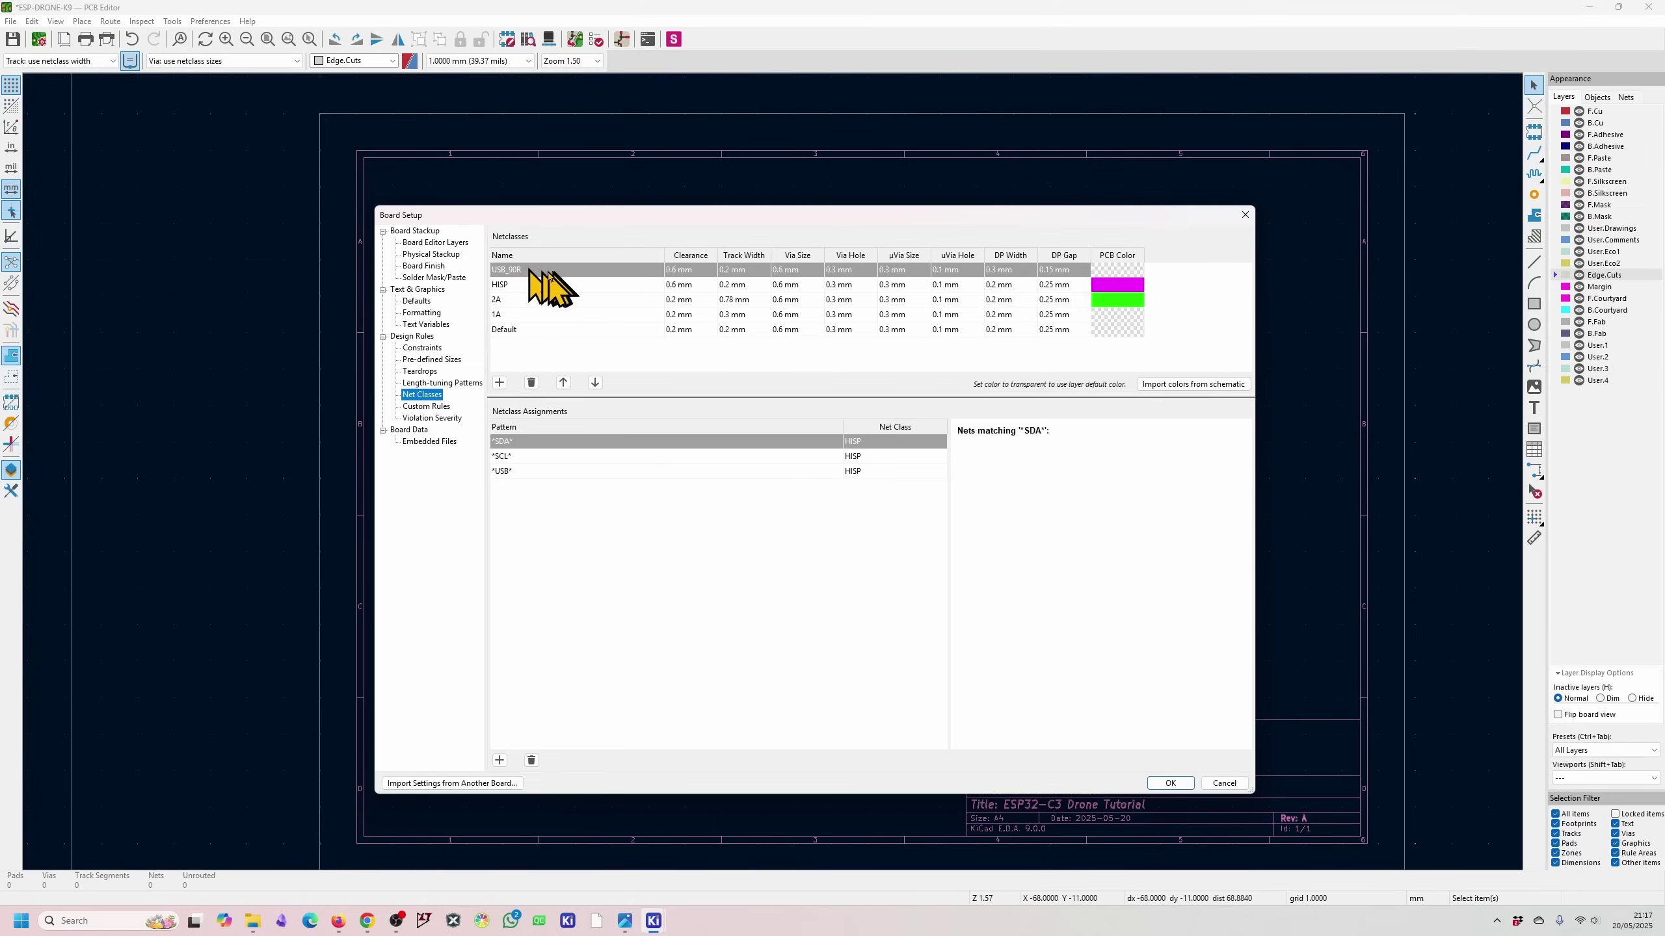
click(679, 285)
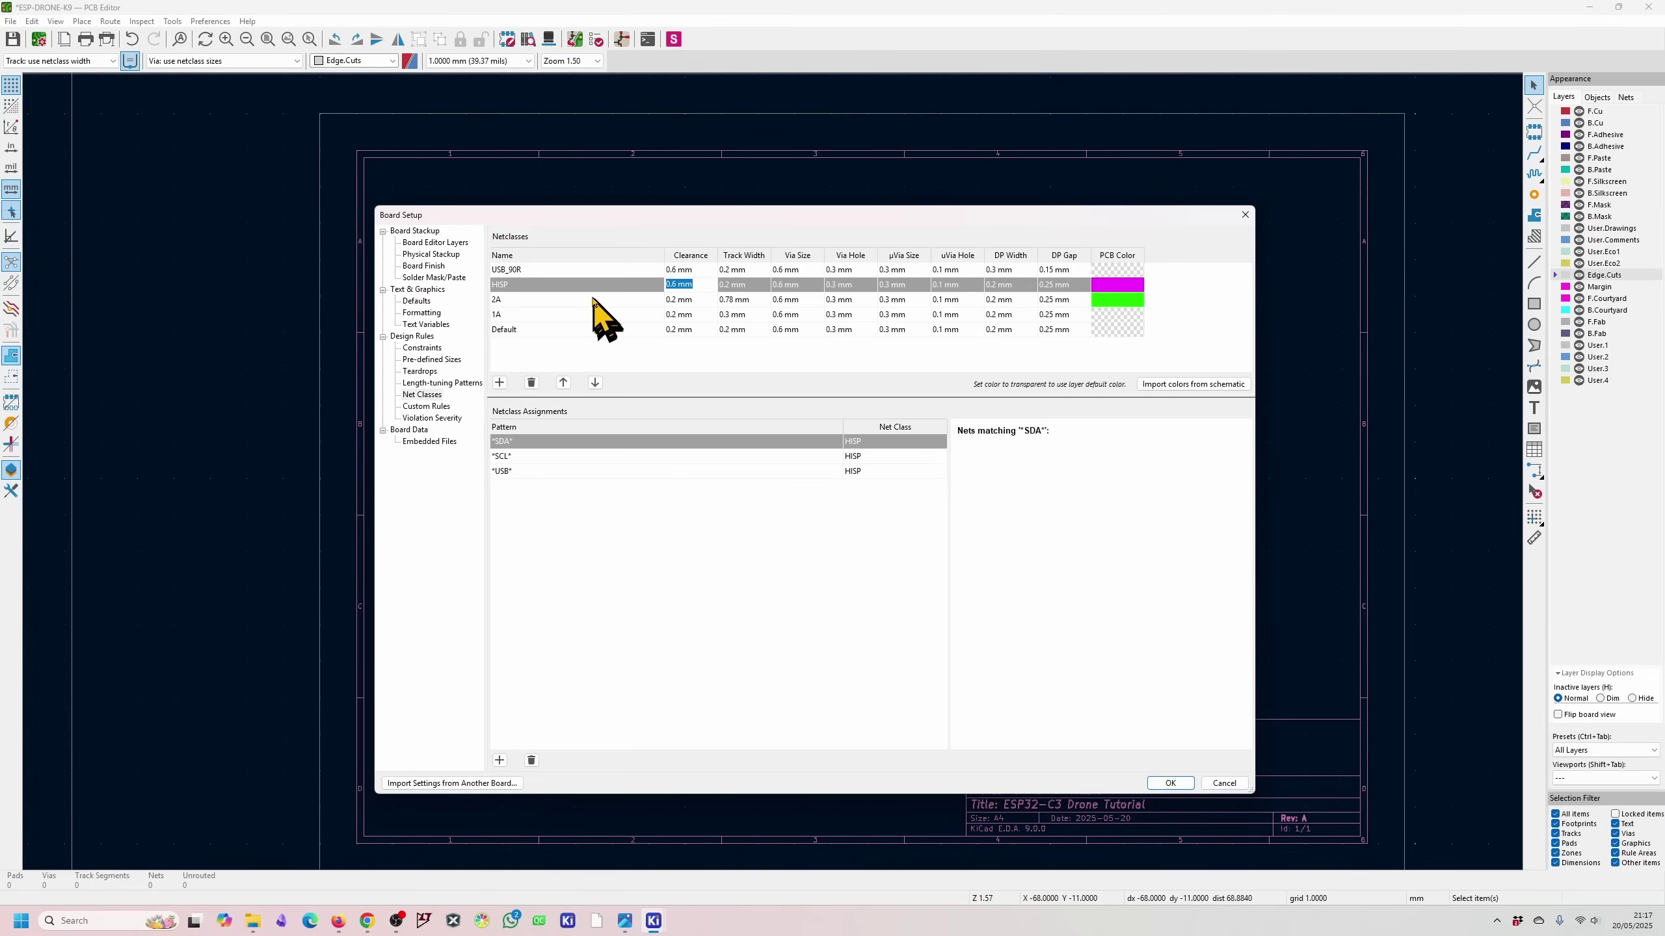
click(576, 314)
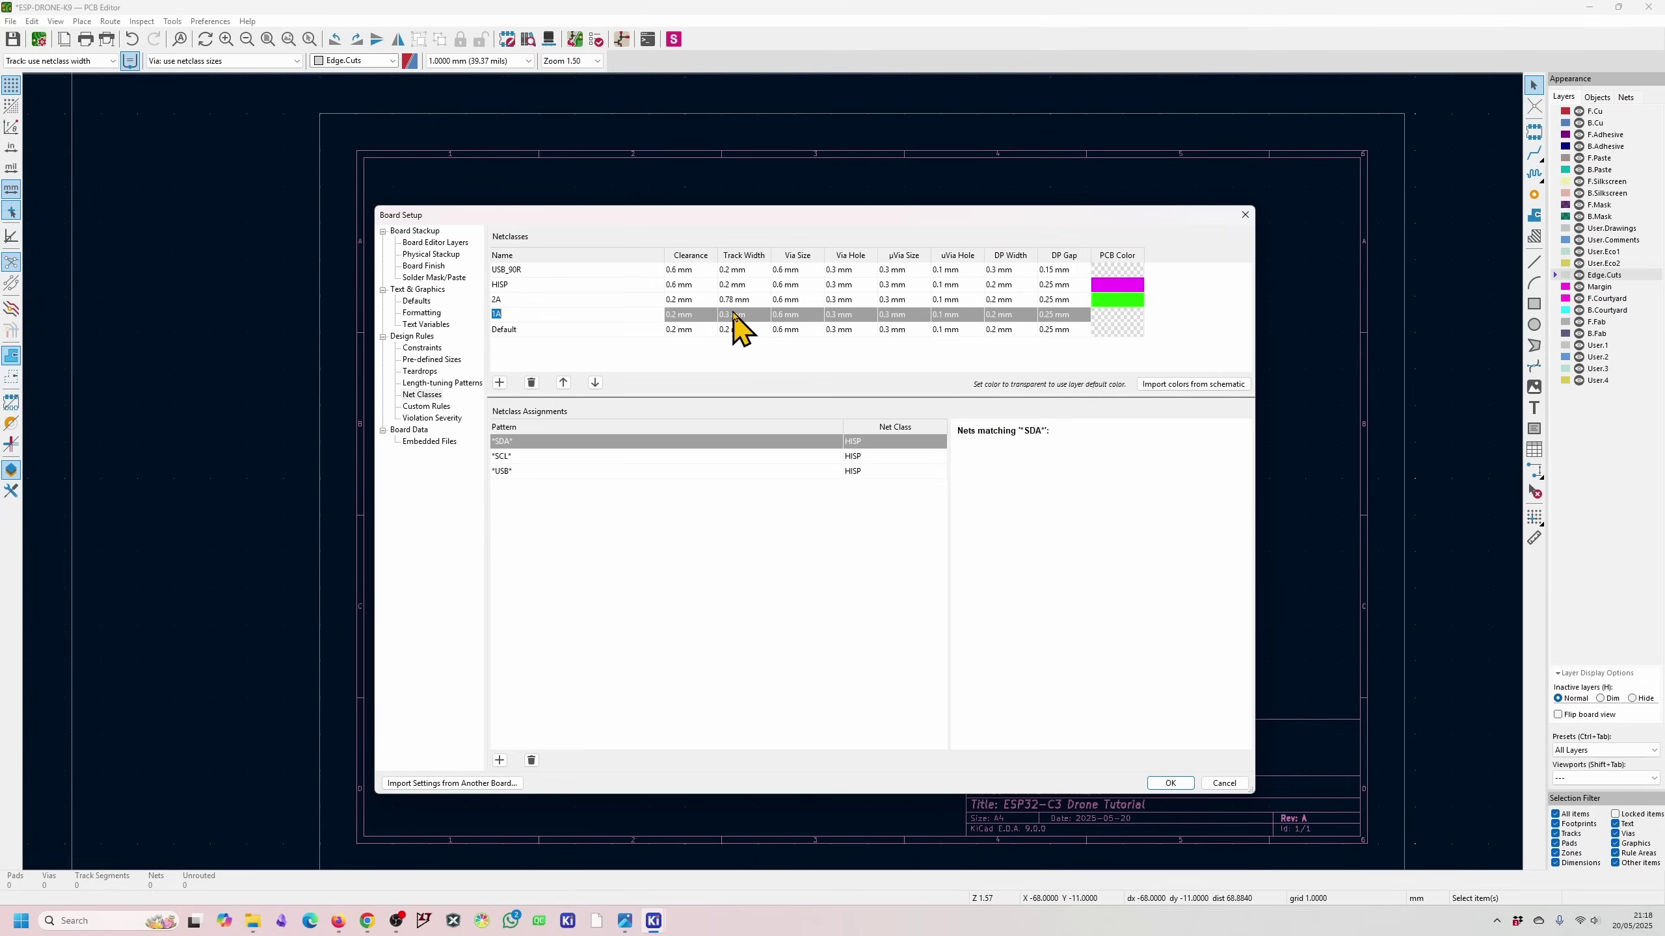
- Review the custom rules, text variables and violation severities, and accept the Board Setup
click(433, 406)
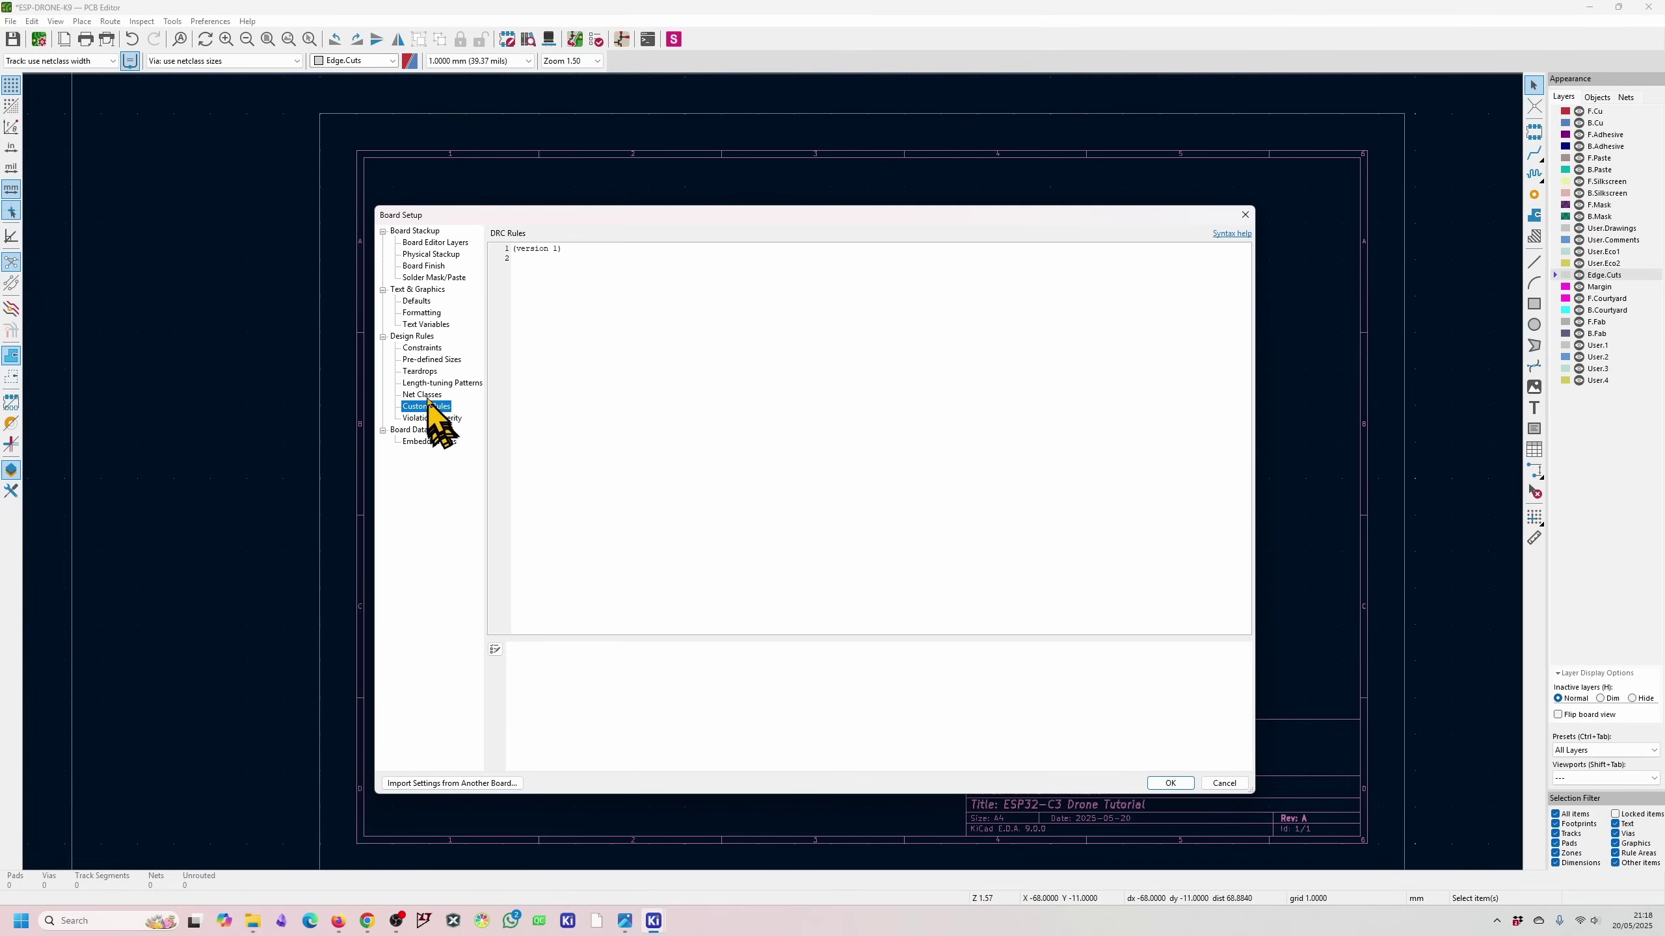
click(426, 324)
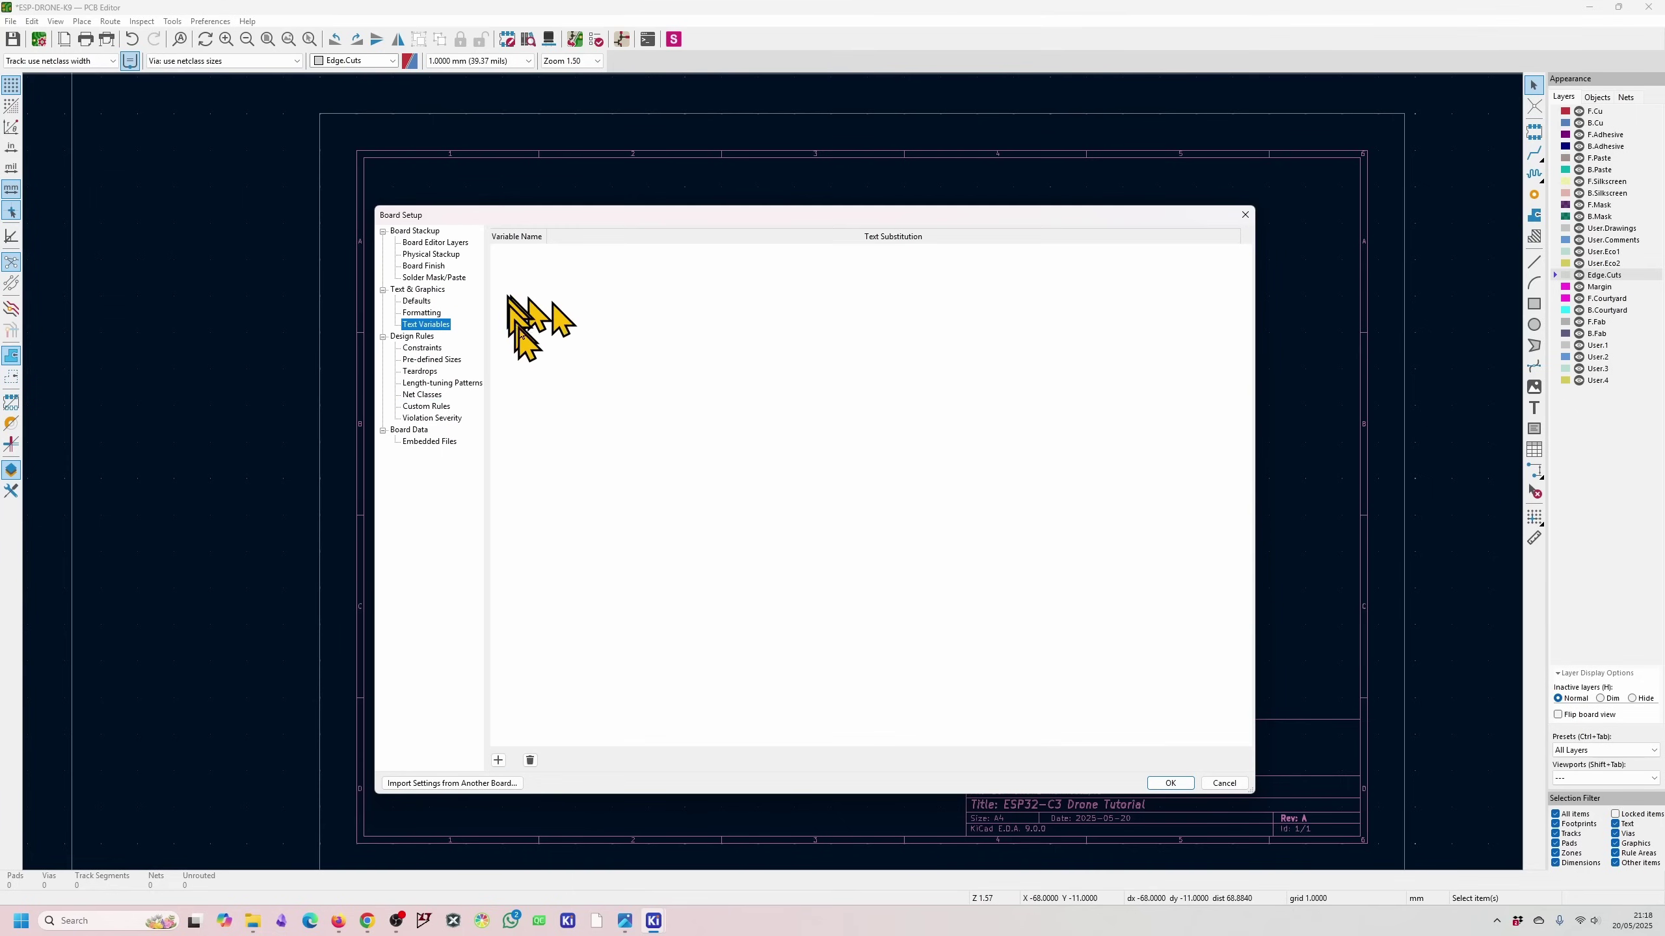
click(433, 442)
click(431, 418)
scroll(656, 485, down, 5)
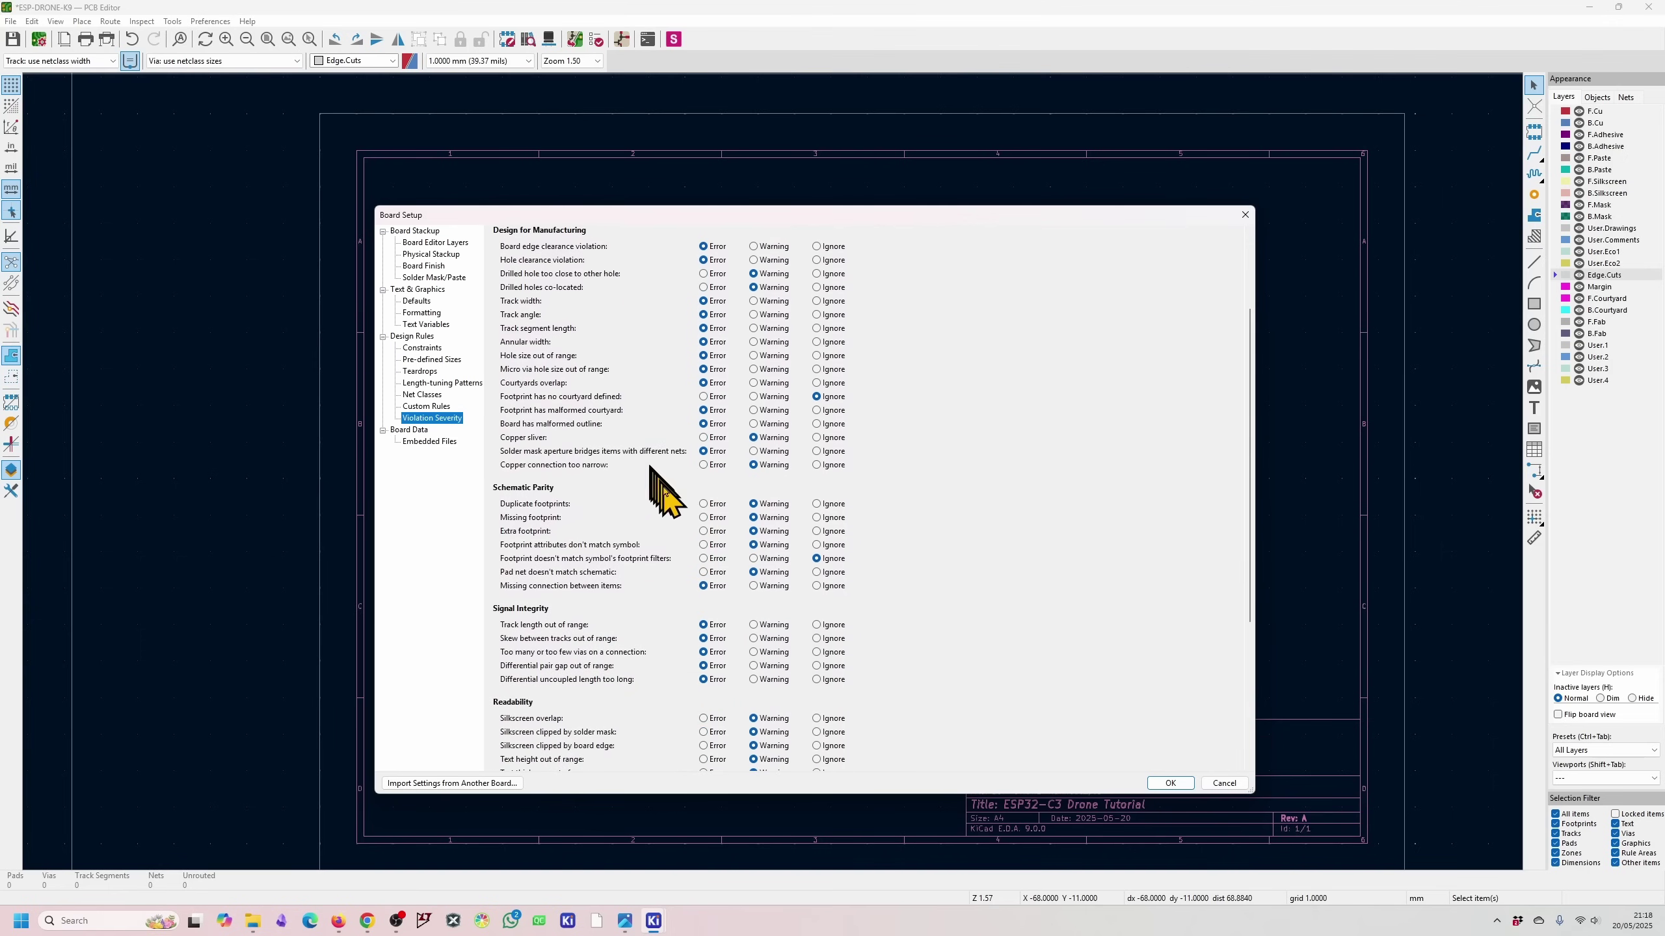
scroll(659, 498, up, 3)
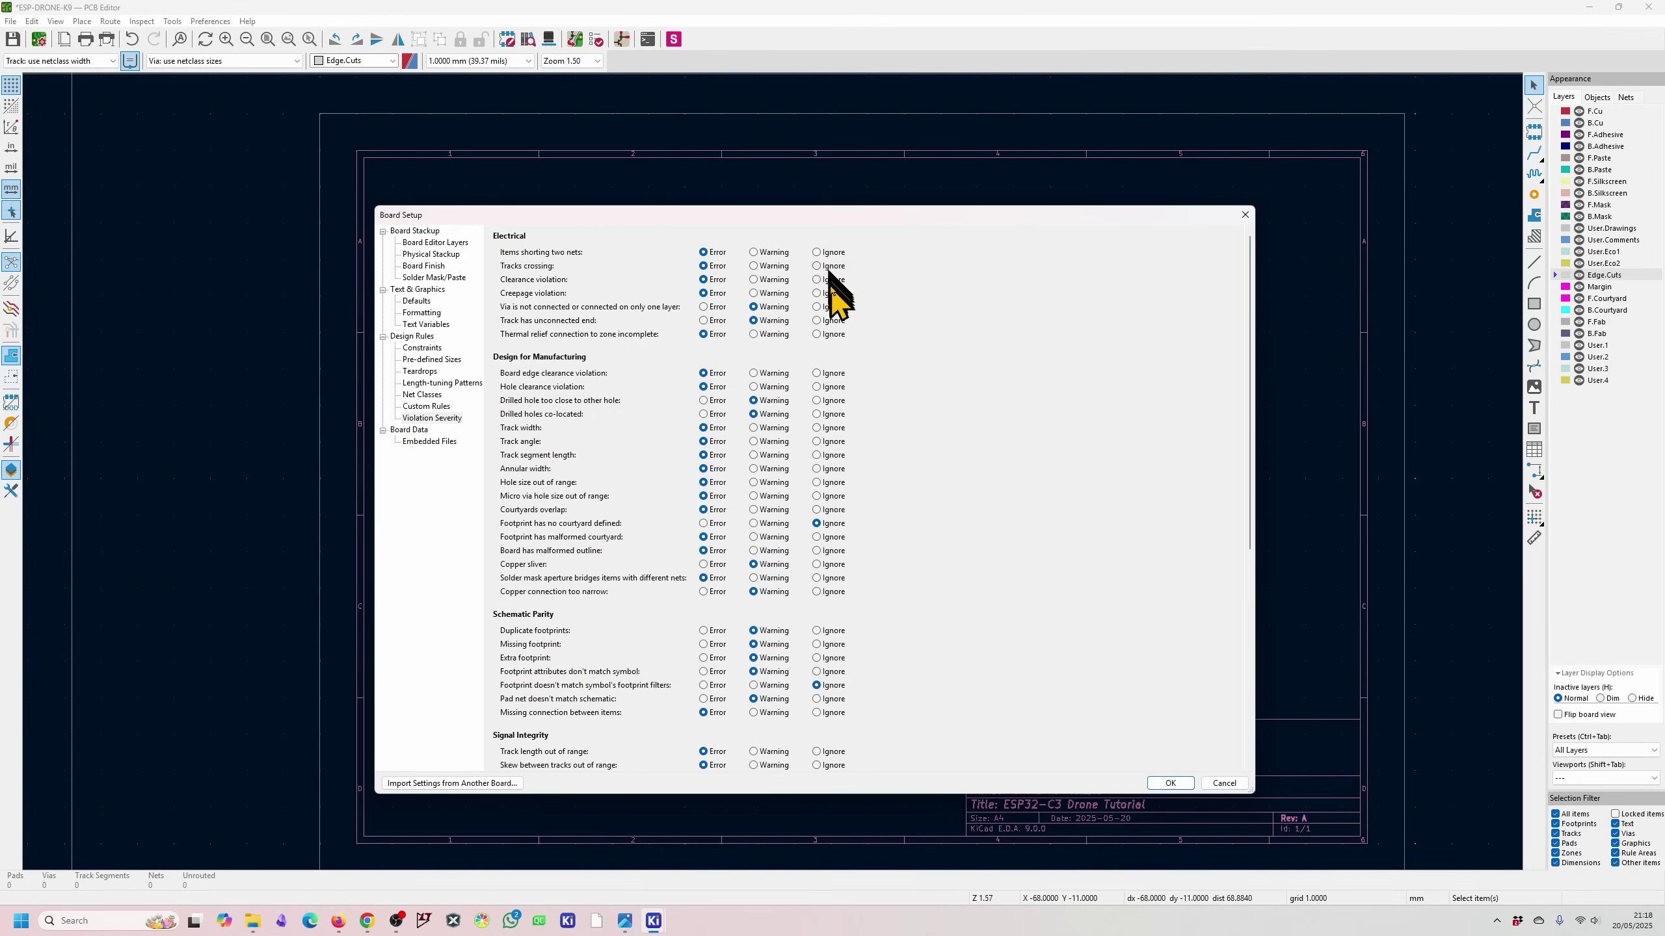
scroll(855, 547, down, 3)
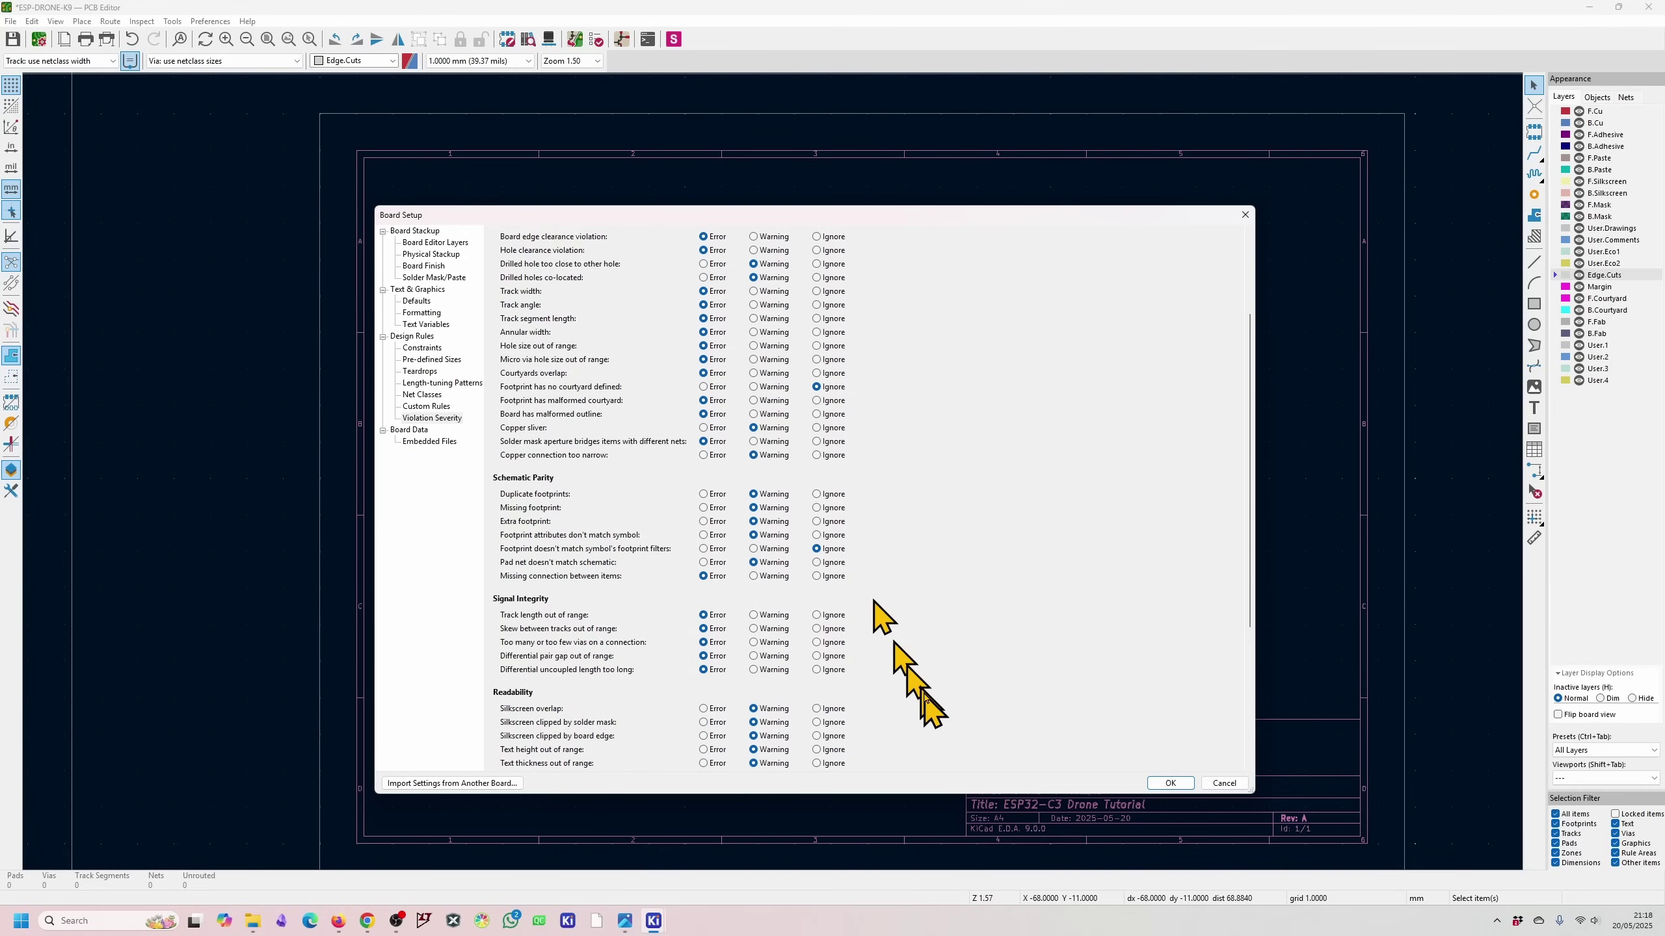
click(1170, 783)
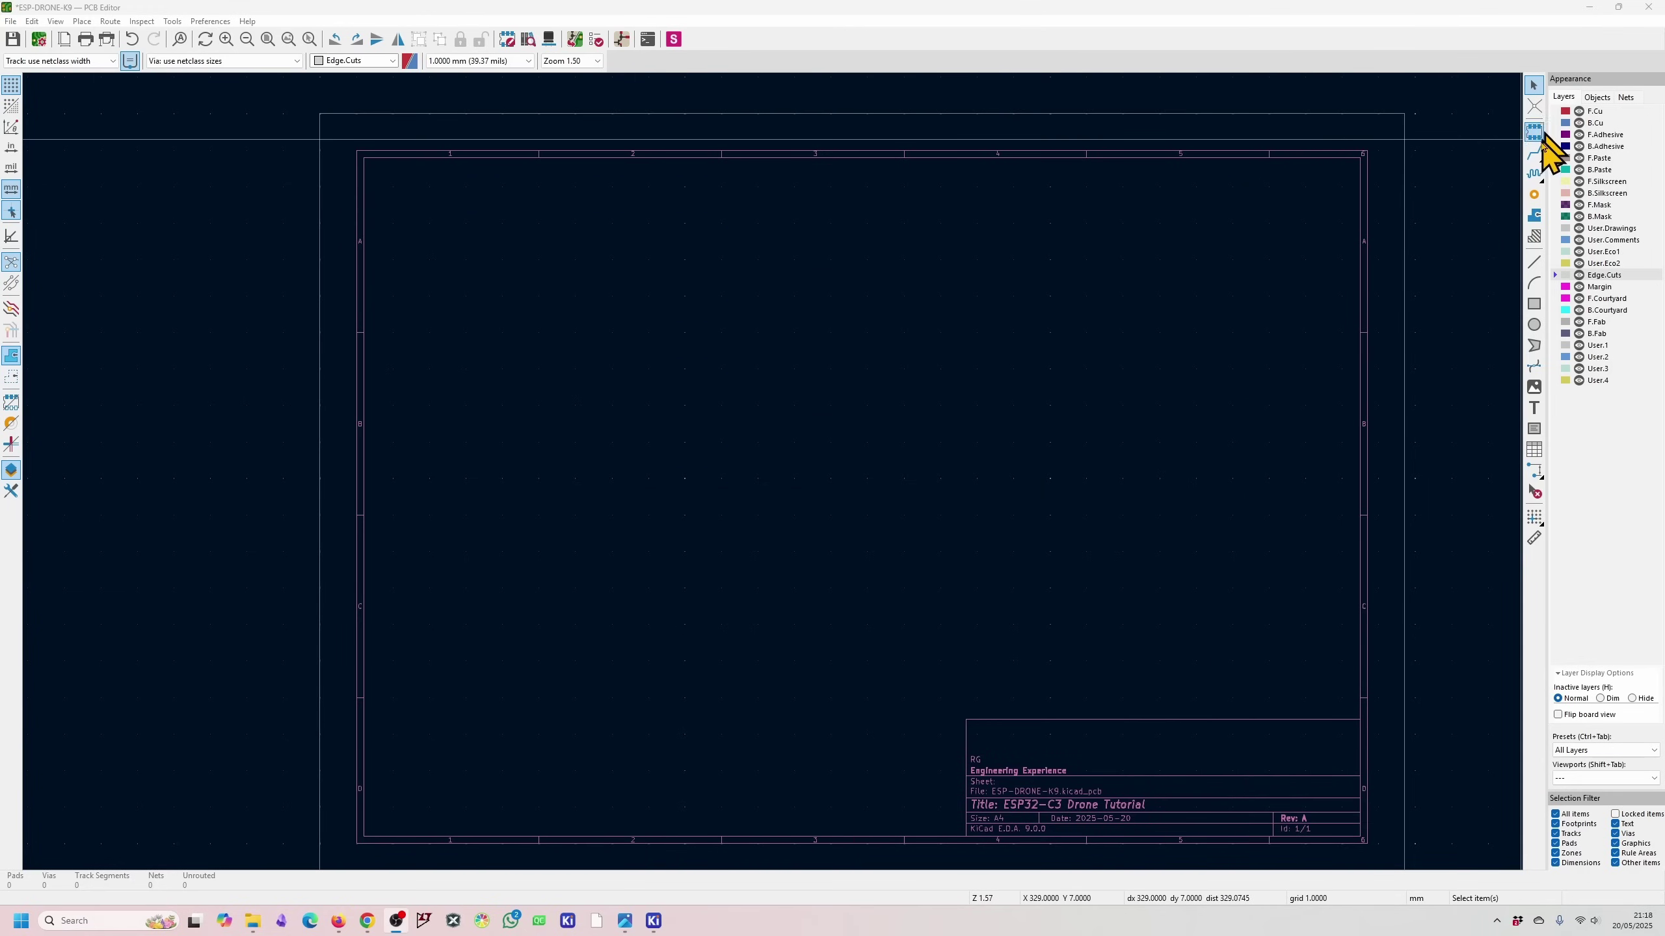
- Widen the Appearance pane and display its nets and net classes after viewing the object visibility settings
drag(1540, 193, 1423, 229)
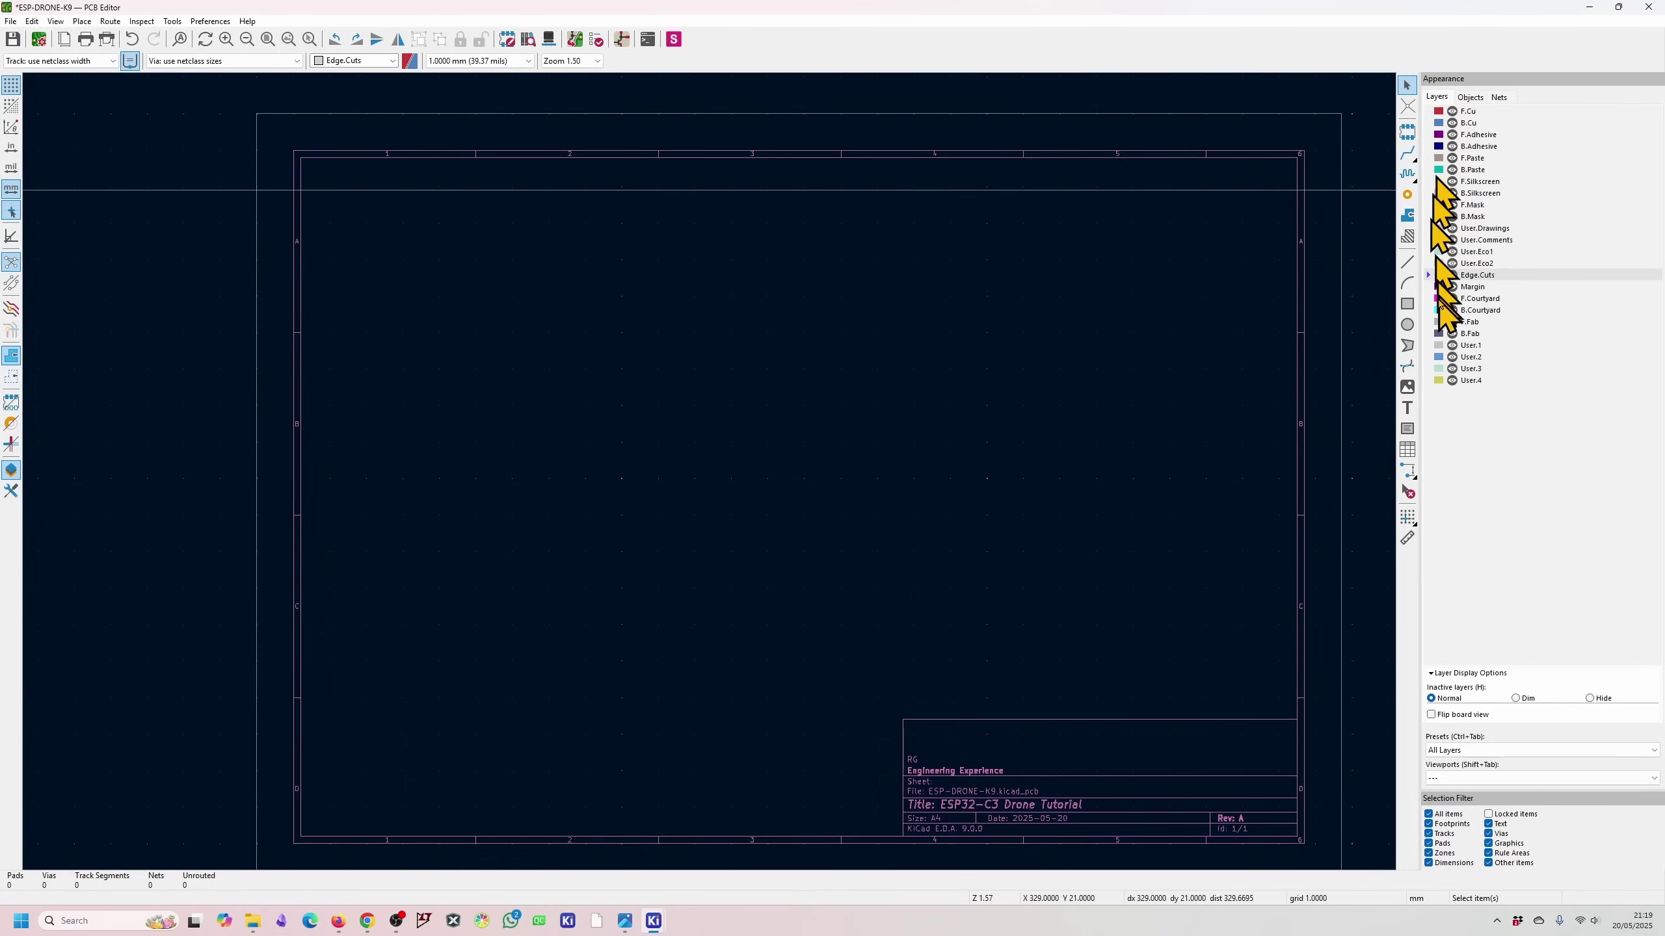
click(1471, 98)
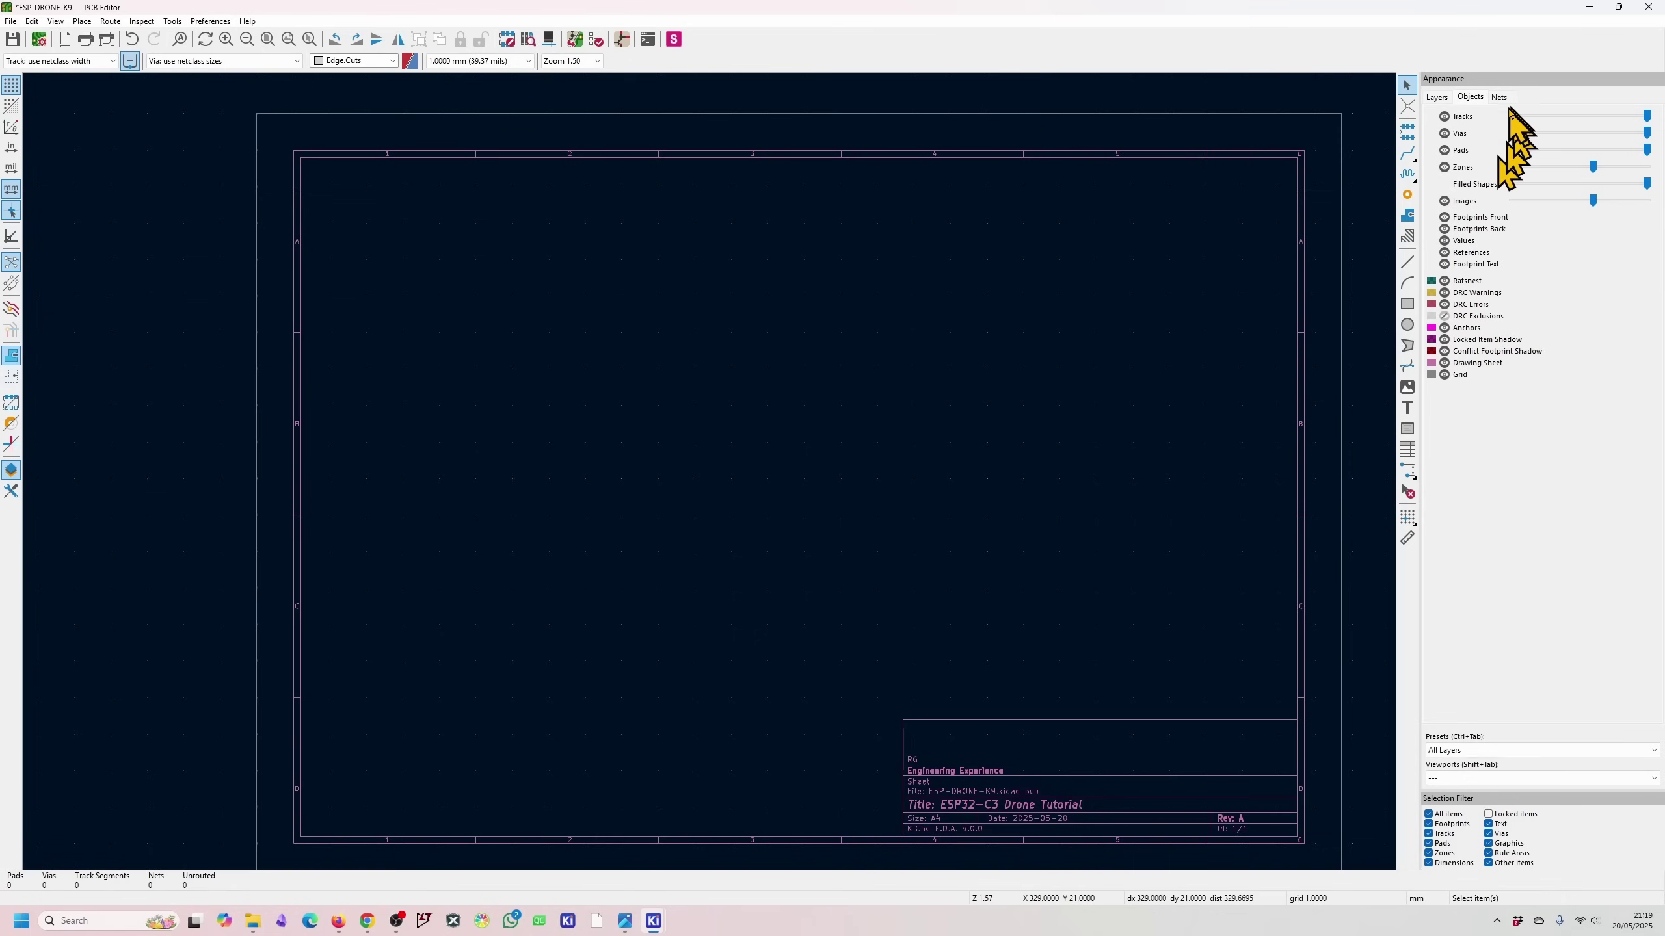
click(1499, 97)
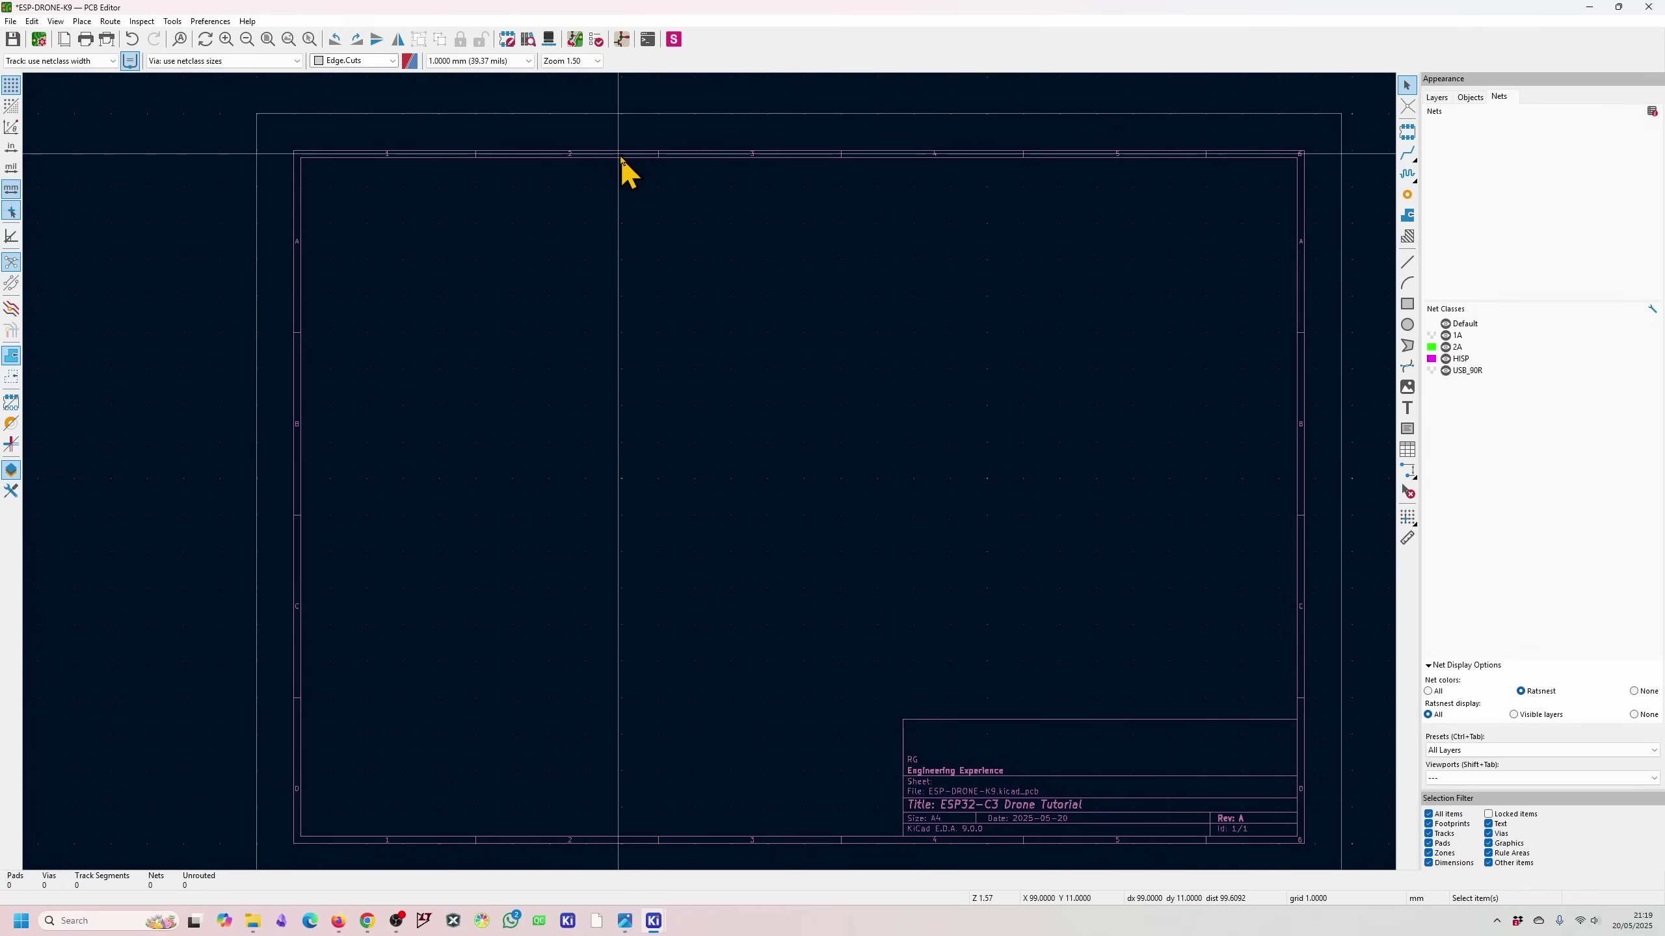
- Update the PCB from the schematic and place the imported footprints near the middle of the drawing sheet
click(575, 41)
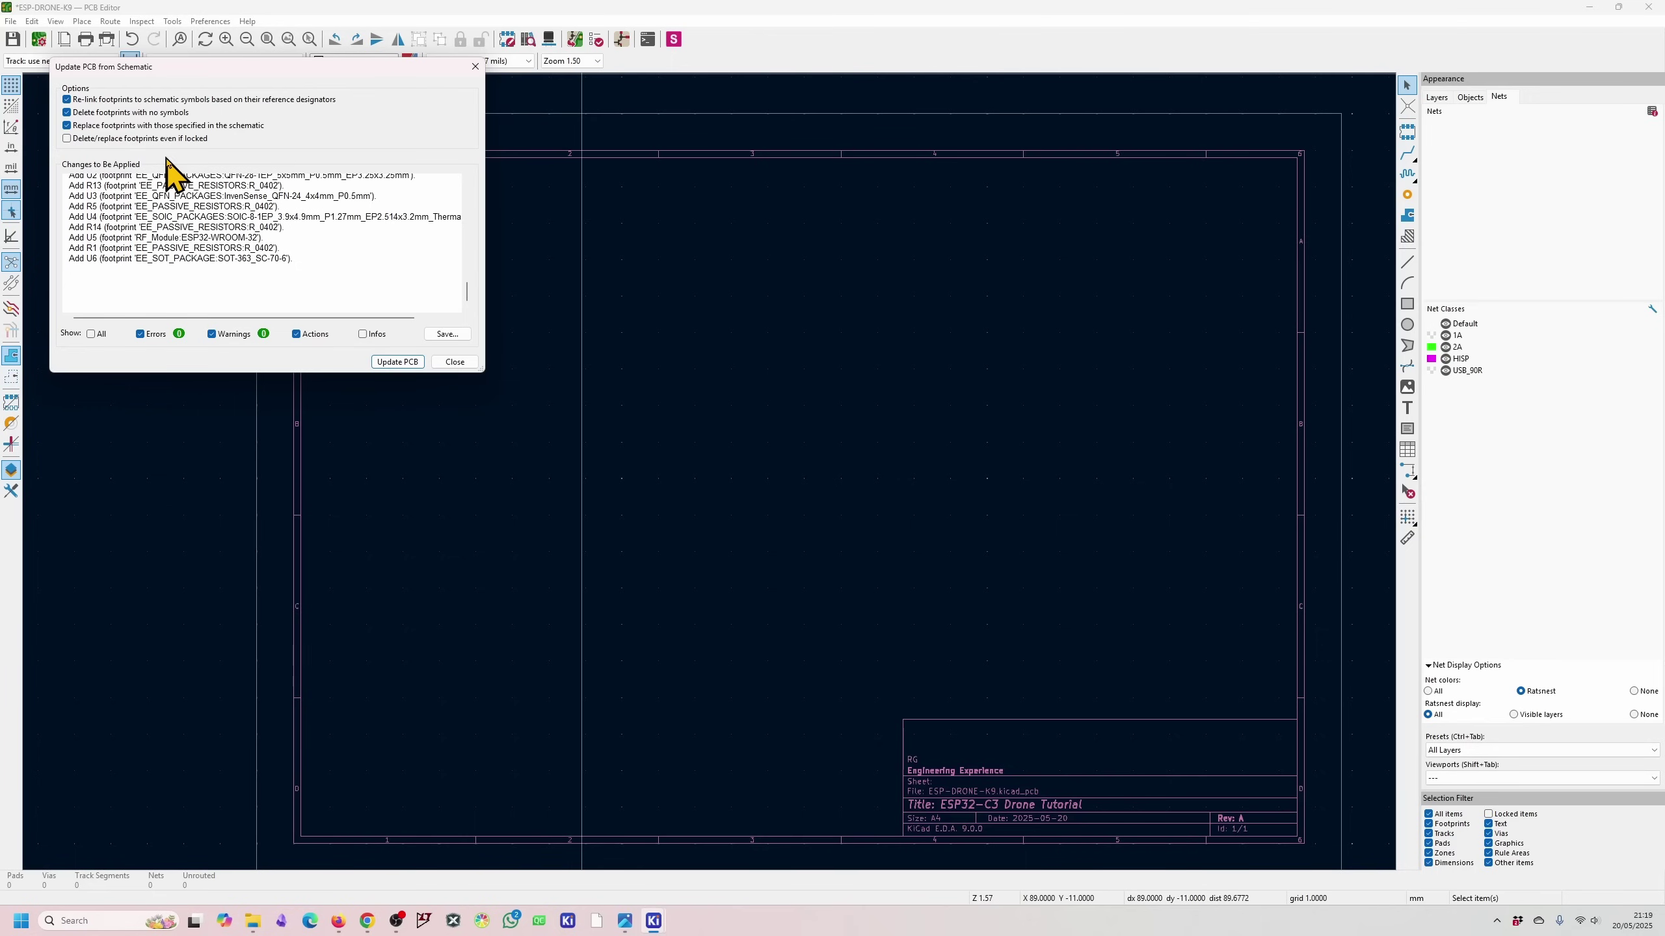
click(397, 362)
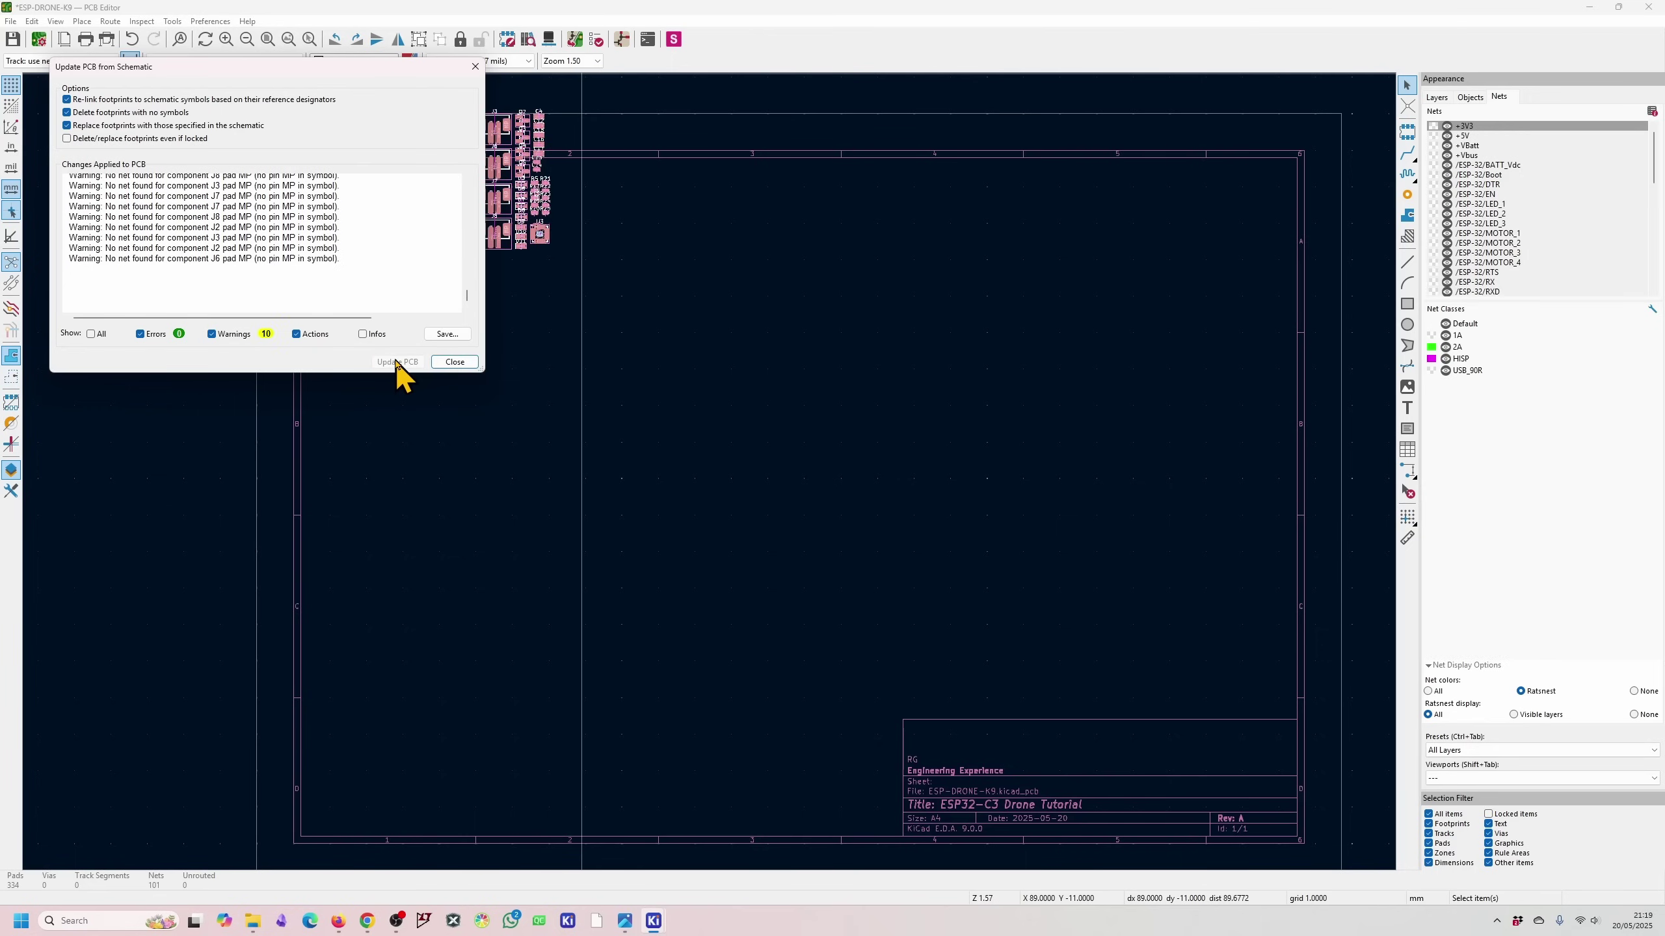
click(455, 362)
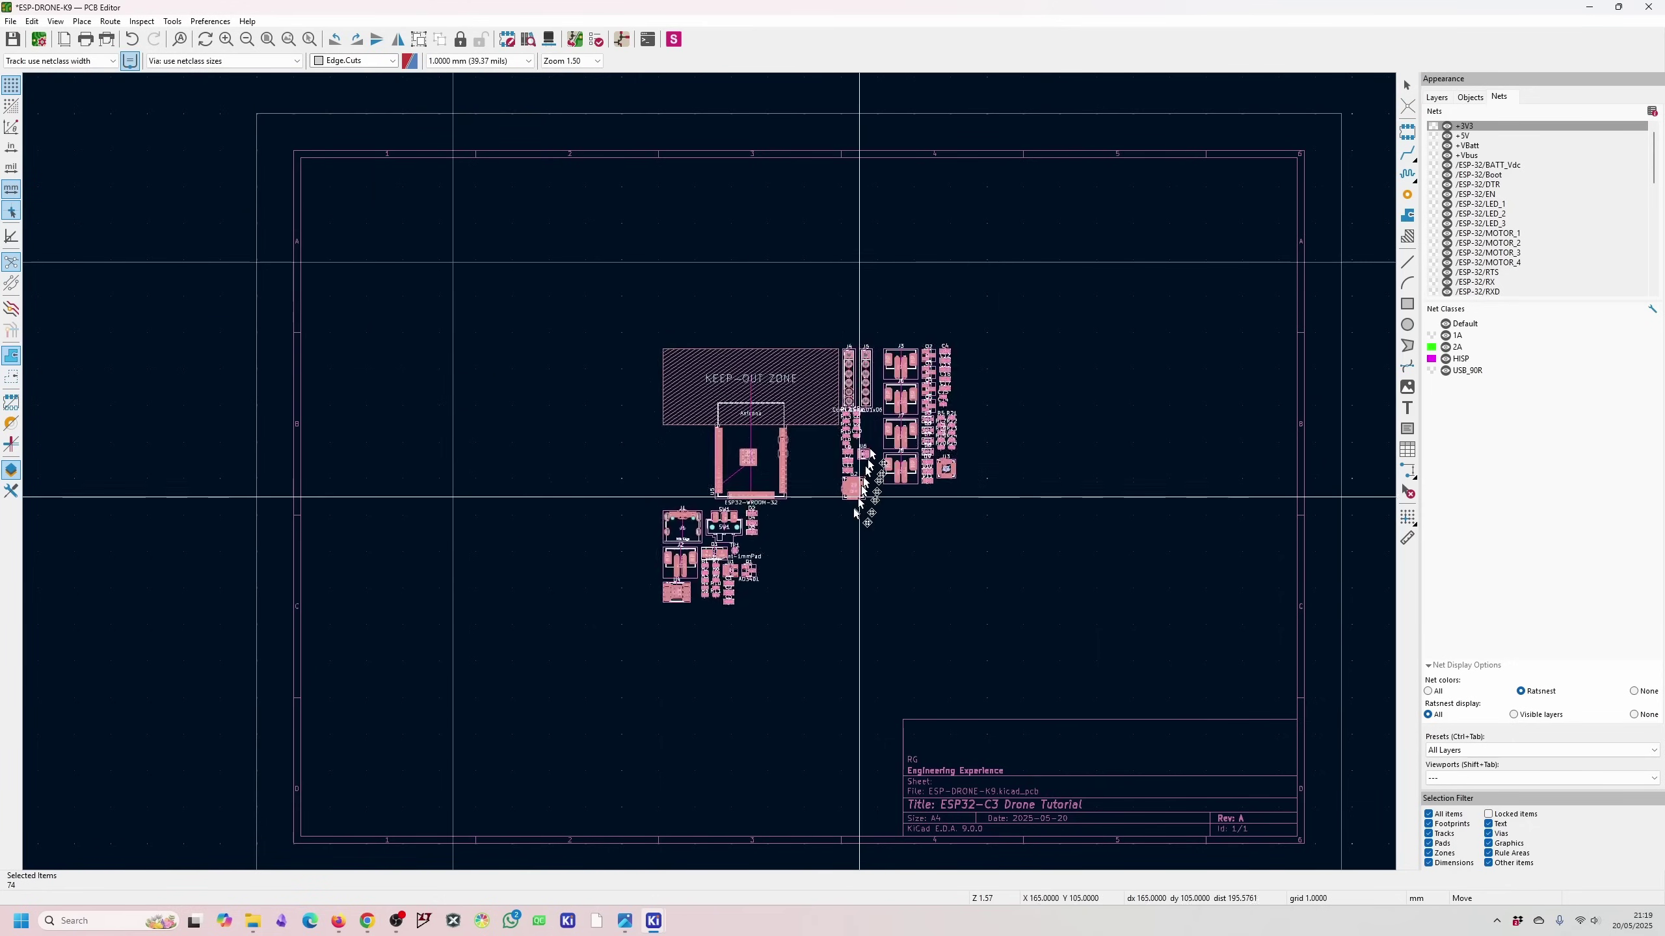
click(882, 474)
- Hide the +3V3 net's ratsnest lines, show them again, and look through the rest of the net list
scroll(885, 467, up, 4)
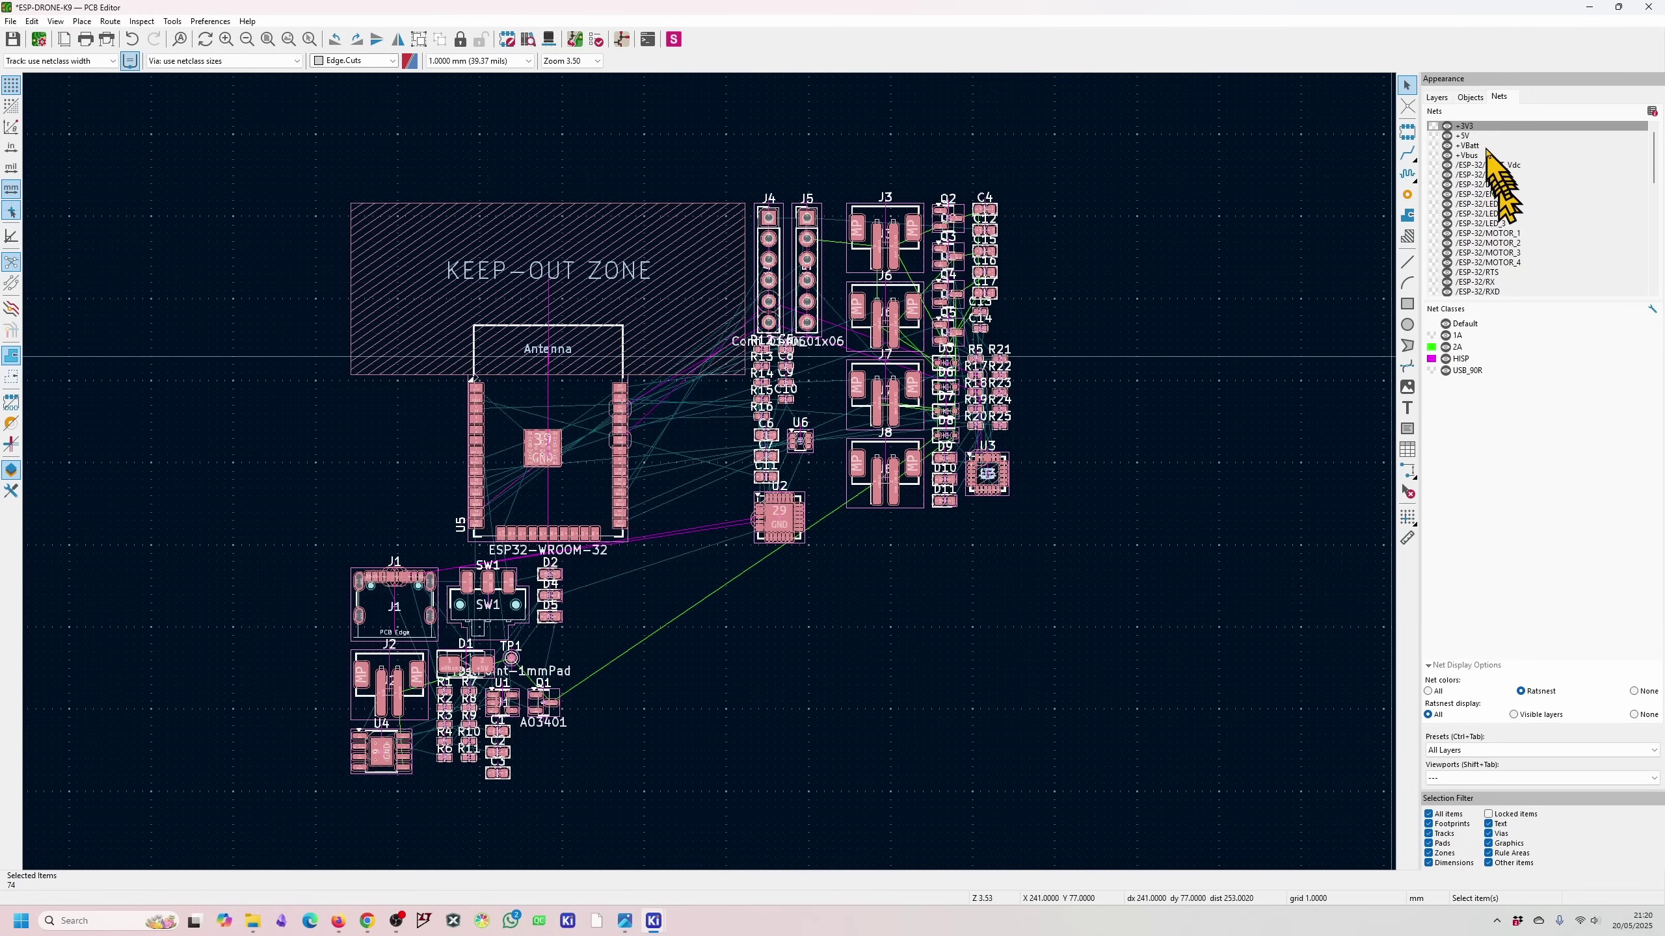
click(1448, 128)
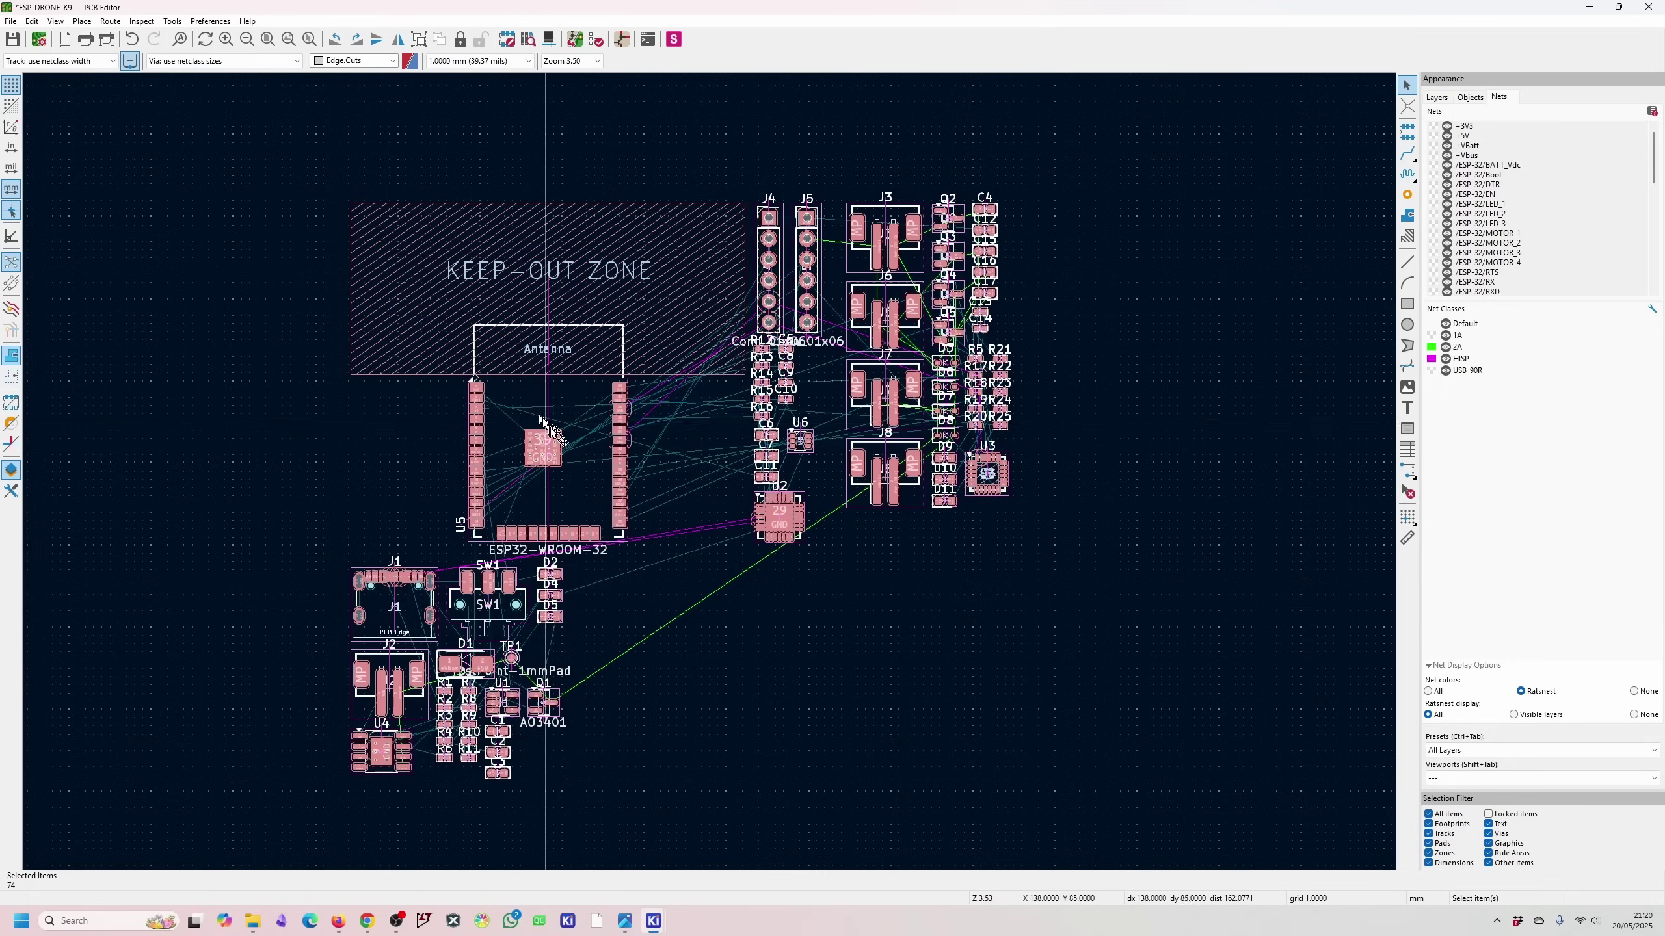
scroll(569, 421, up, 4)
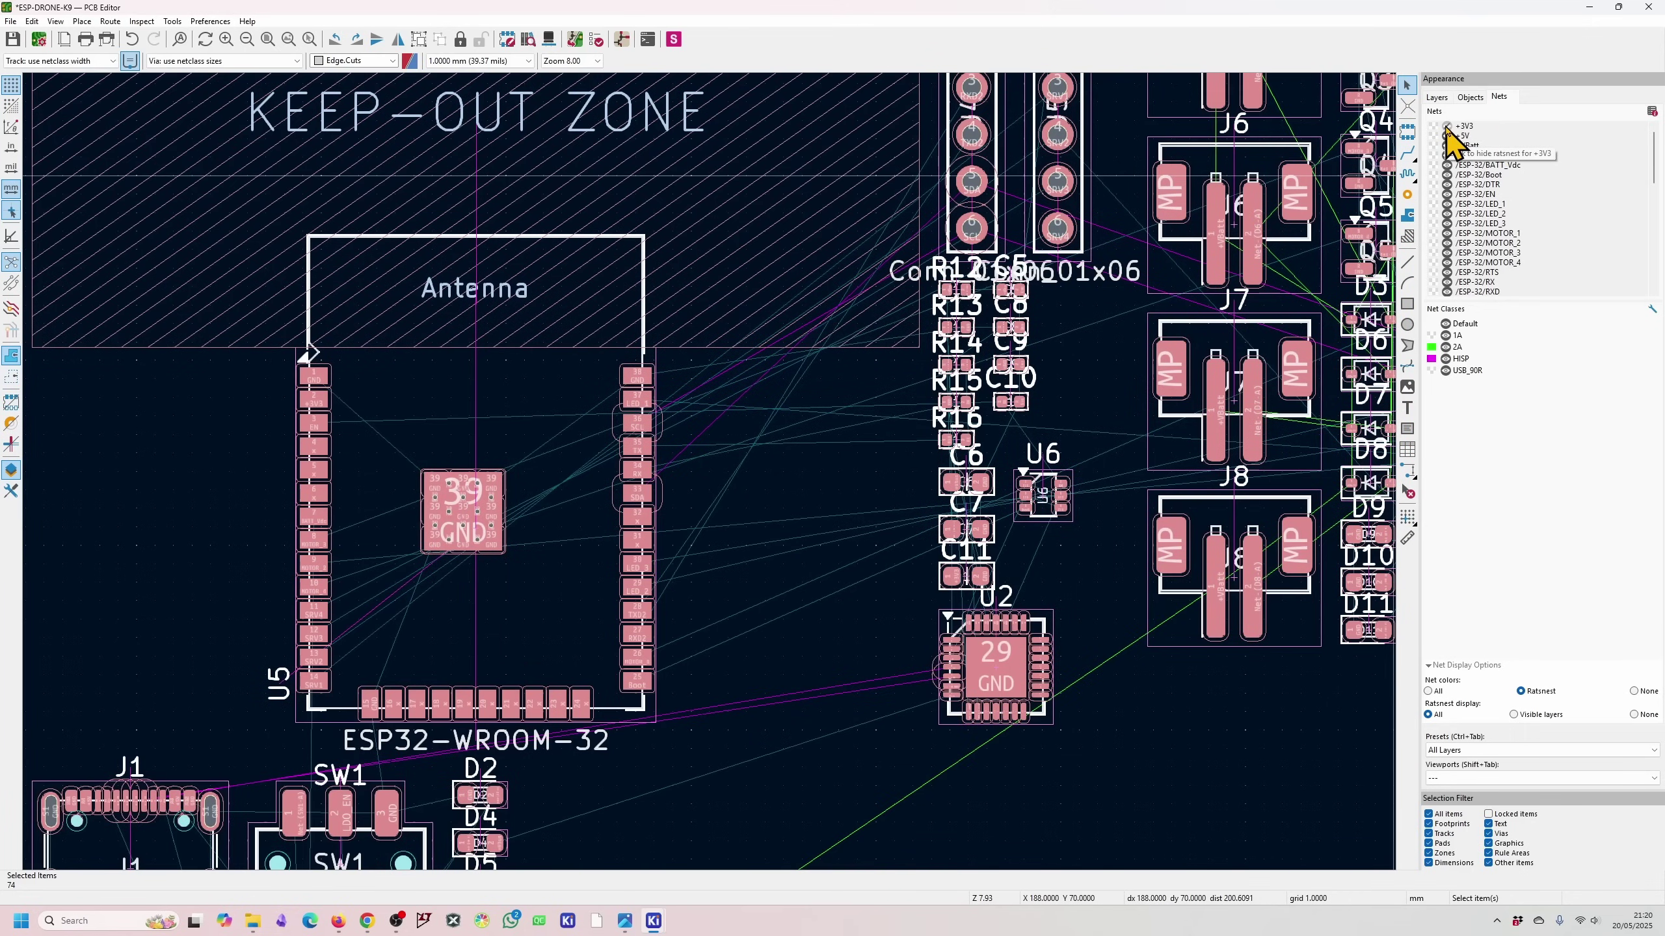
click(1447, 128)
scroll(1472, 223, down, 7)
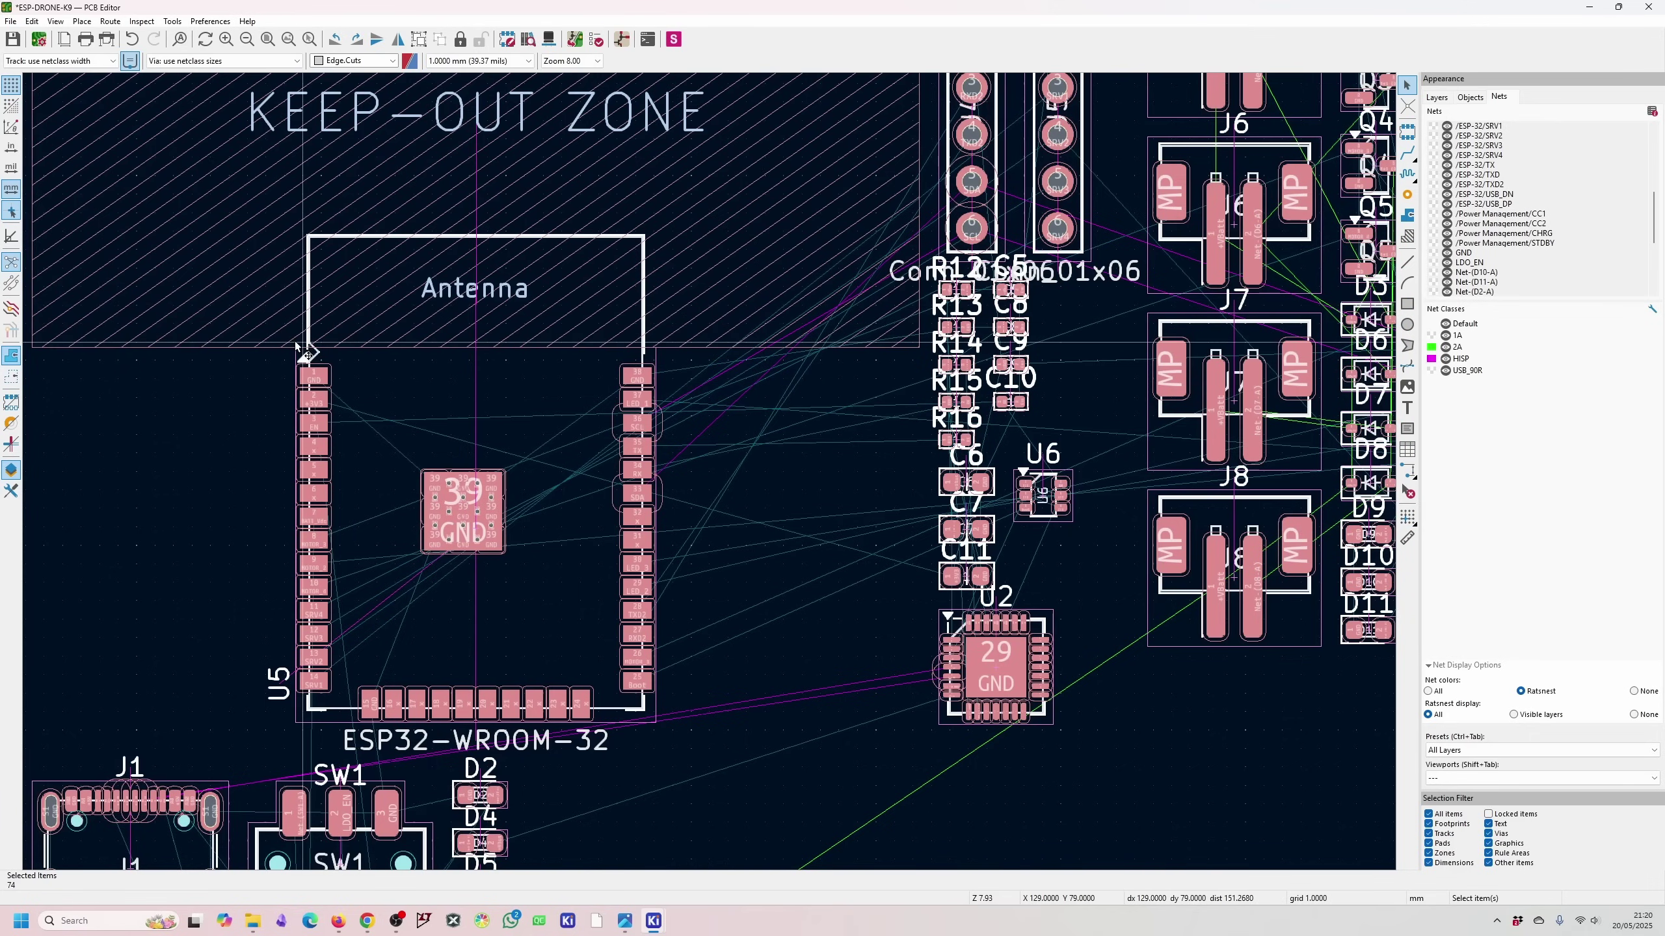
- Turn the whole ratsnest off and on, and try curved ratsnest lines before returning to straight ones
click(12, 263)
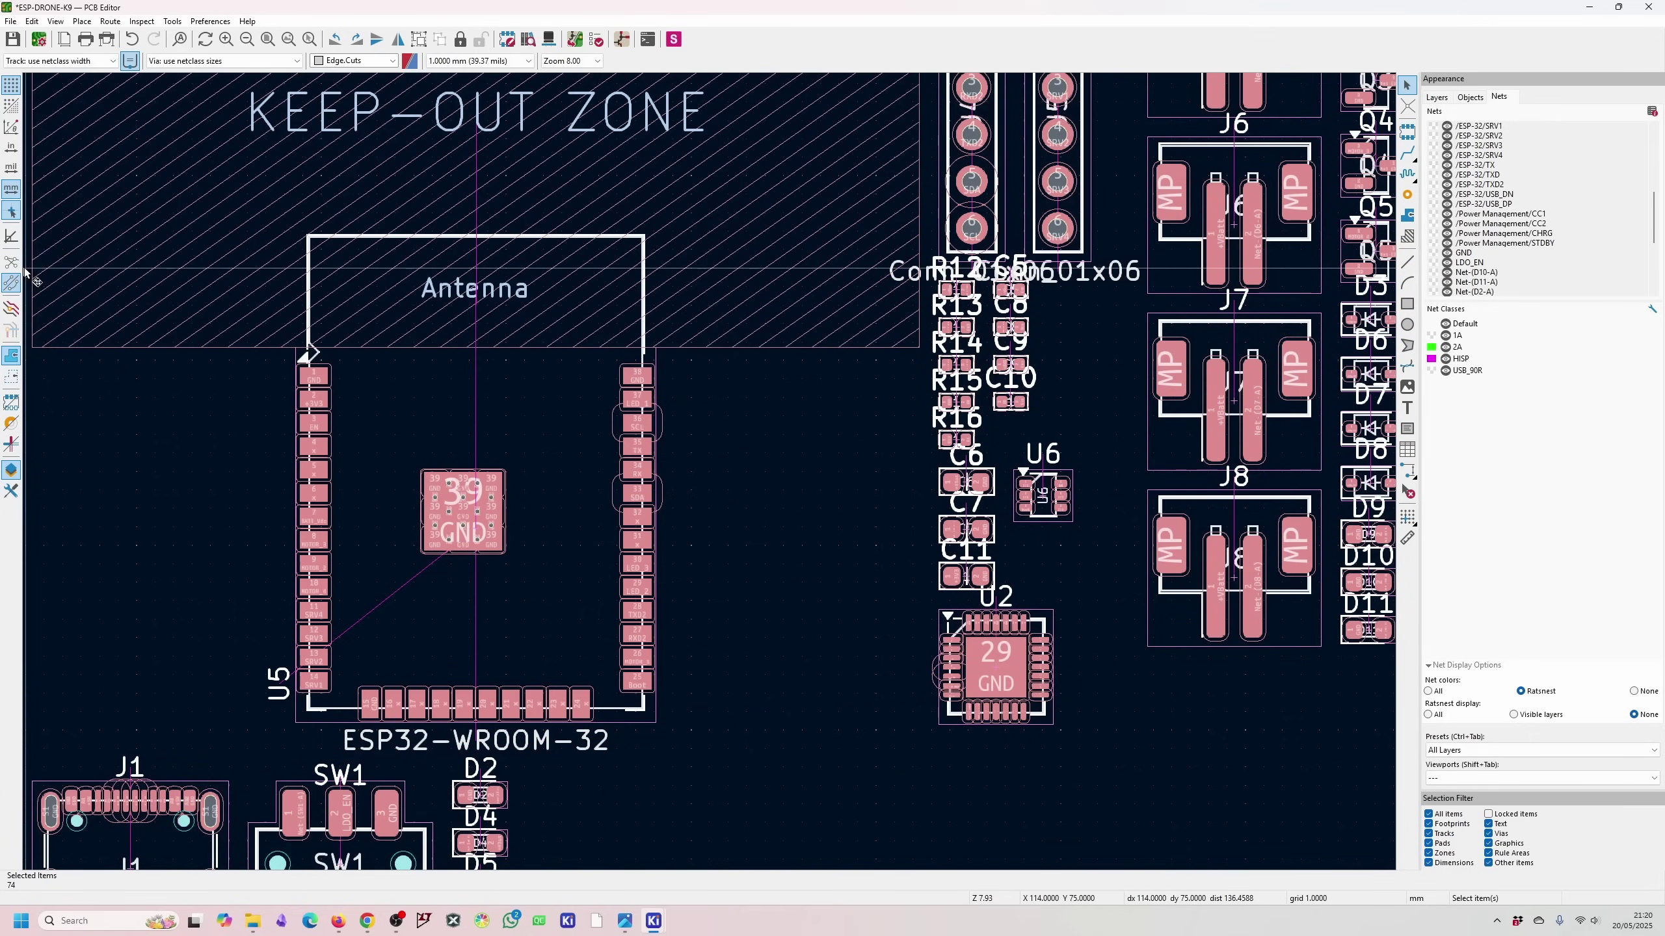
click(12, 262)
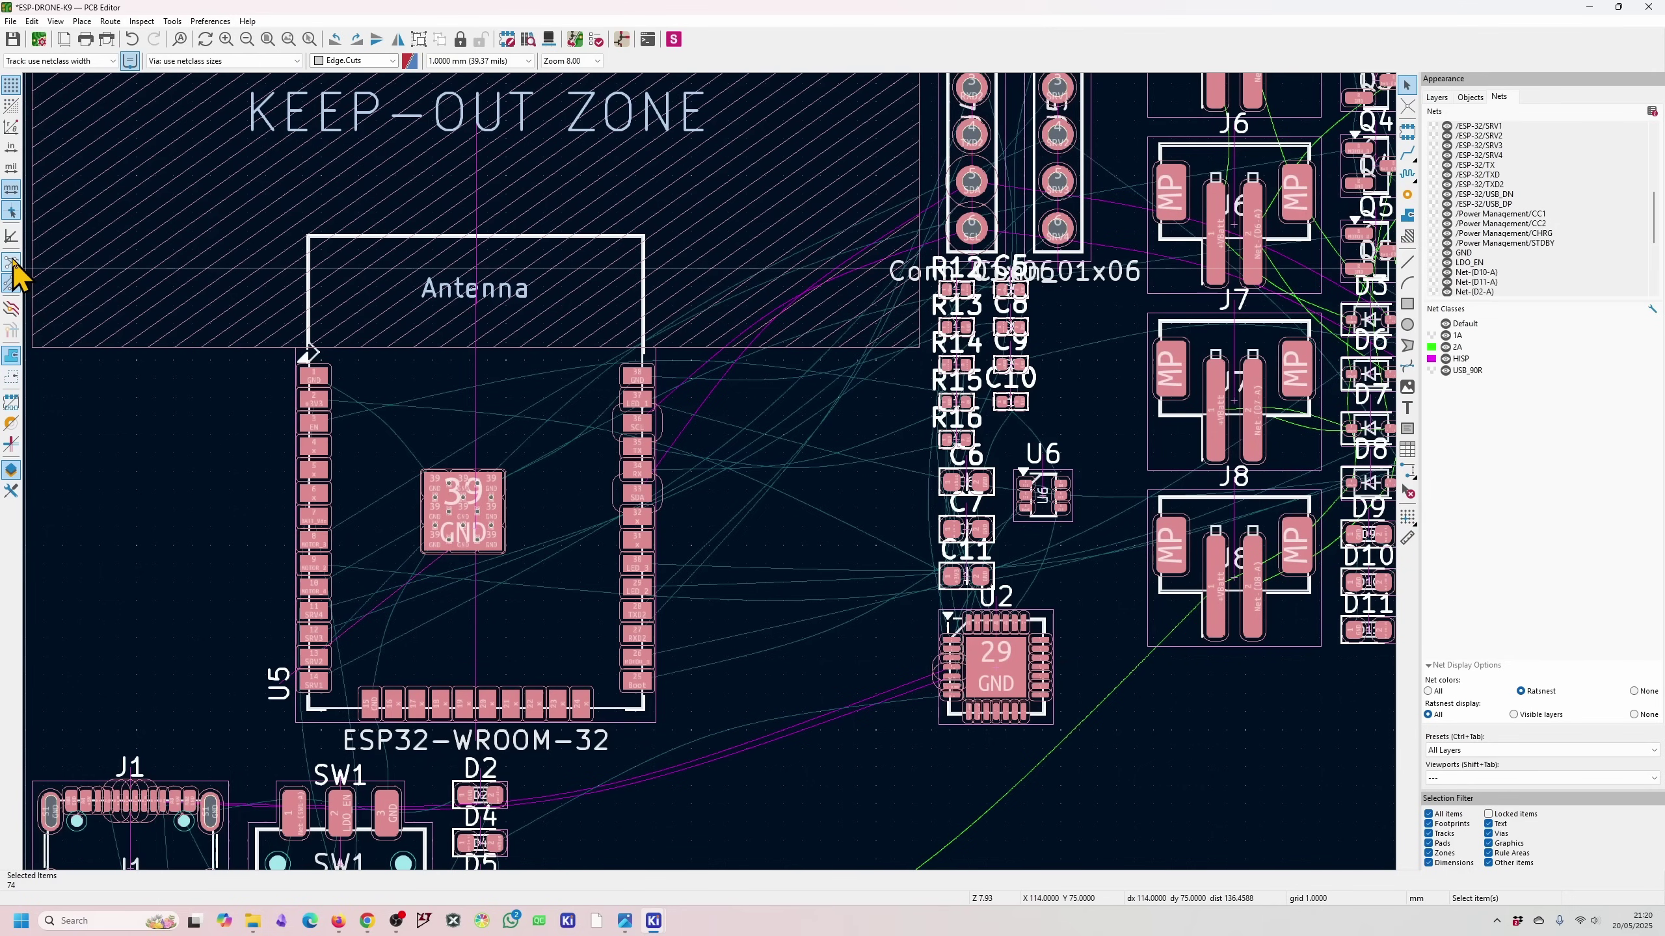
click(11, 282)
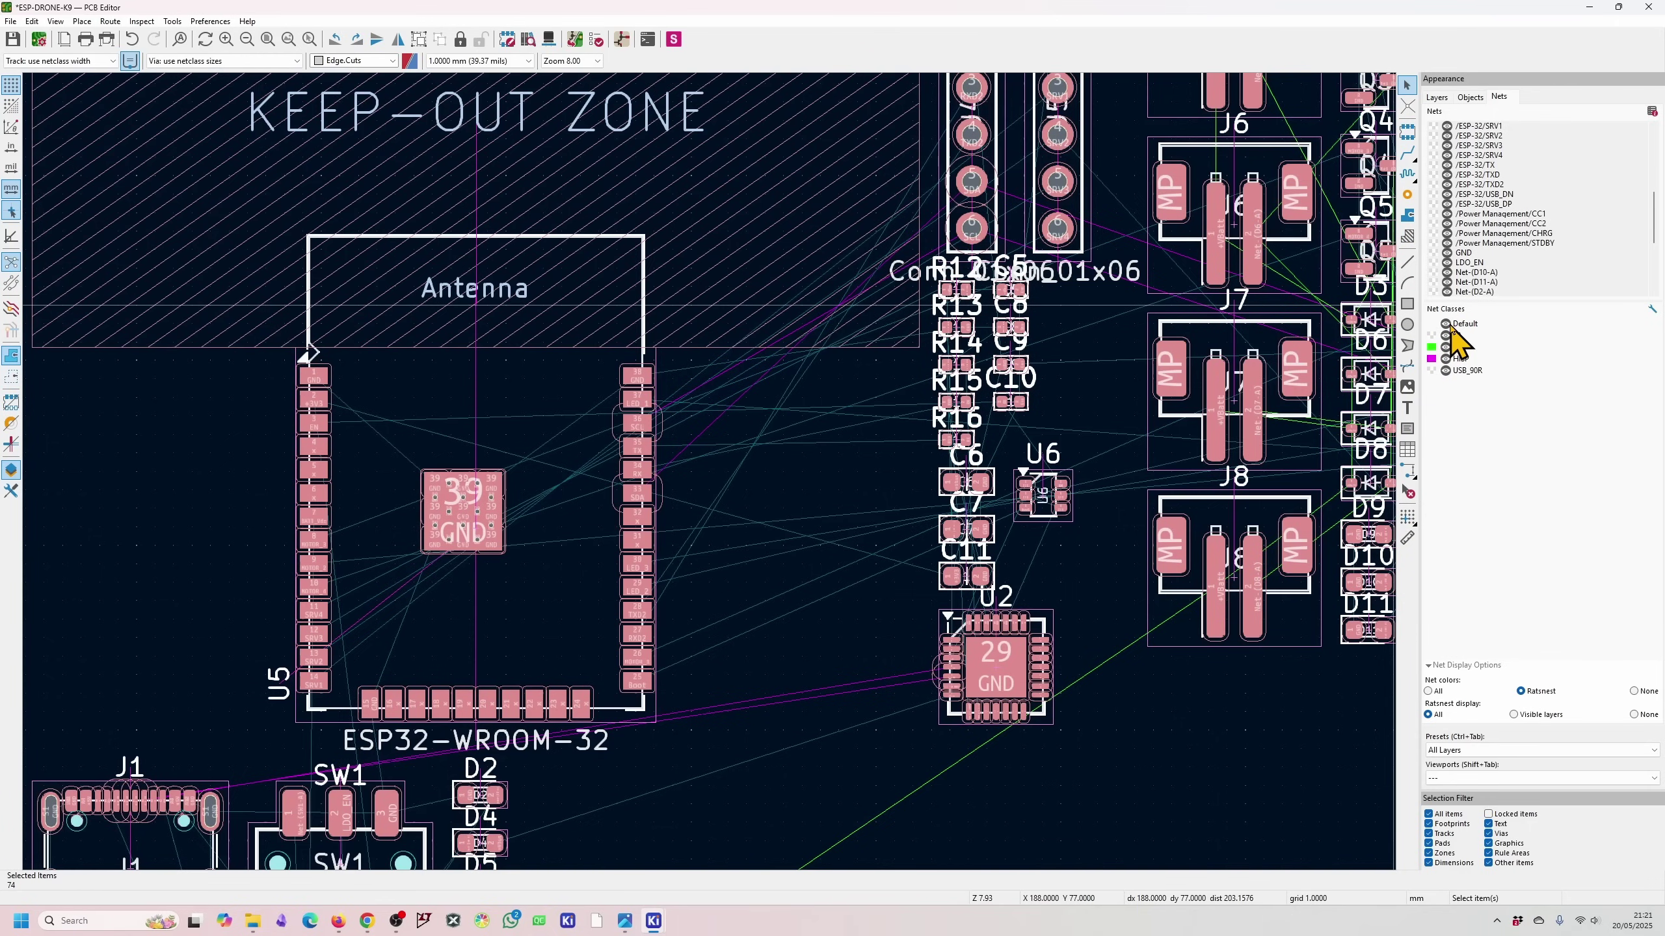
- Hide the ratsnest of the Default net class, check the affected nets in the list, and show it again
scroll(675, 485, down, 3)
scroll(706, 475, down, 4)
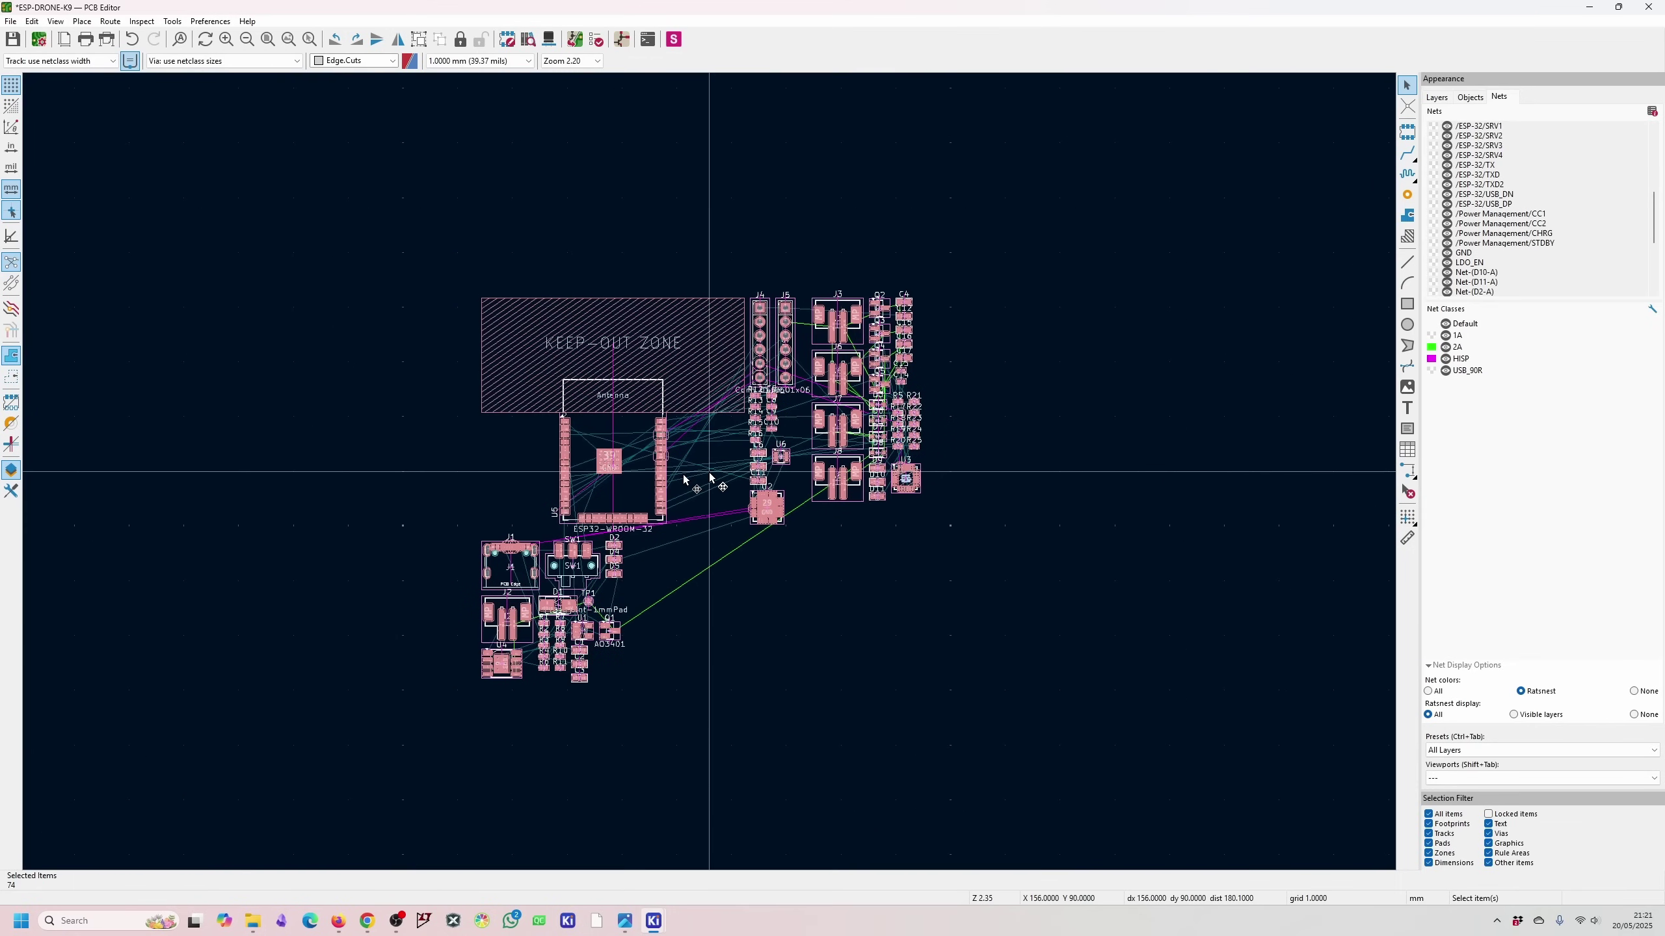
scroll(709, 471, up, 2)
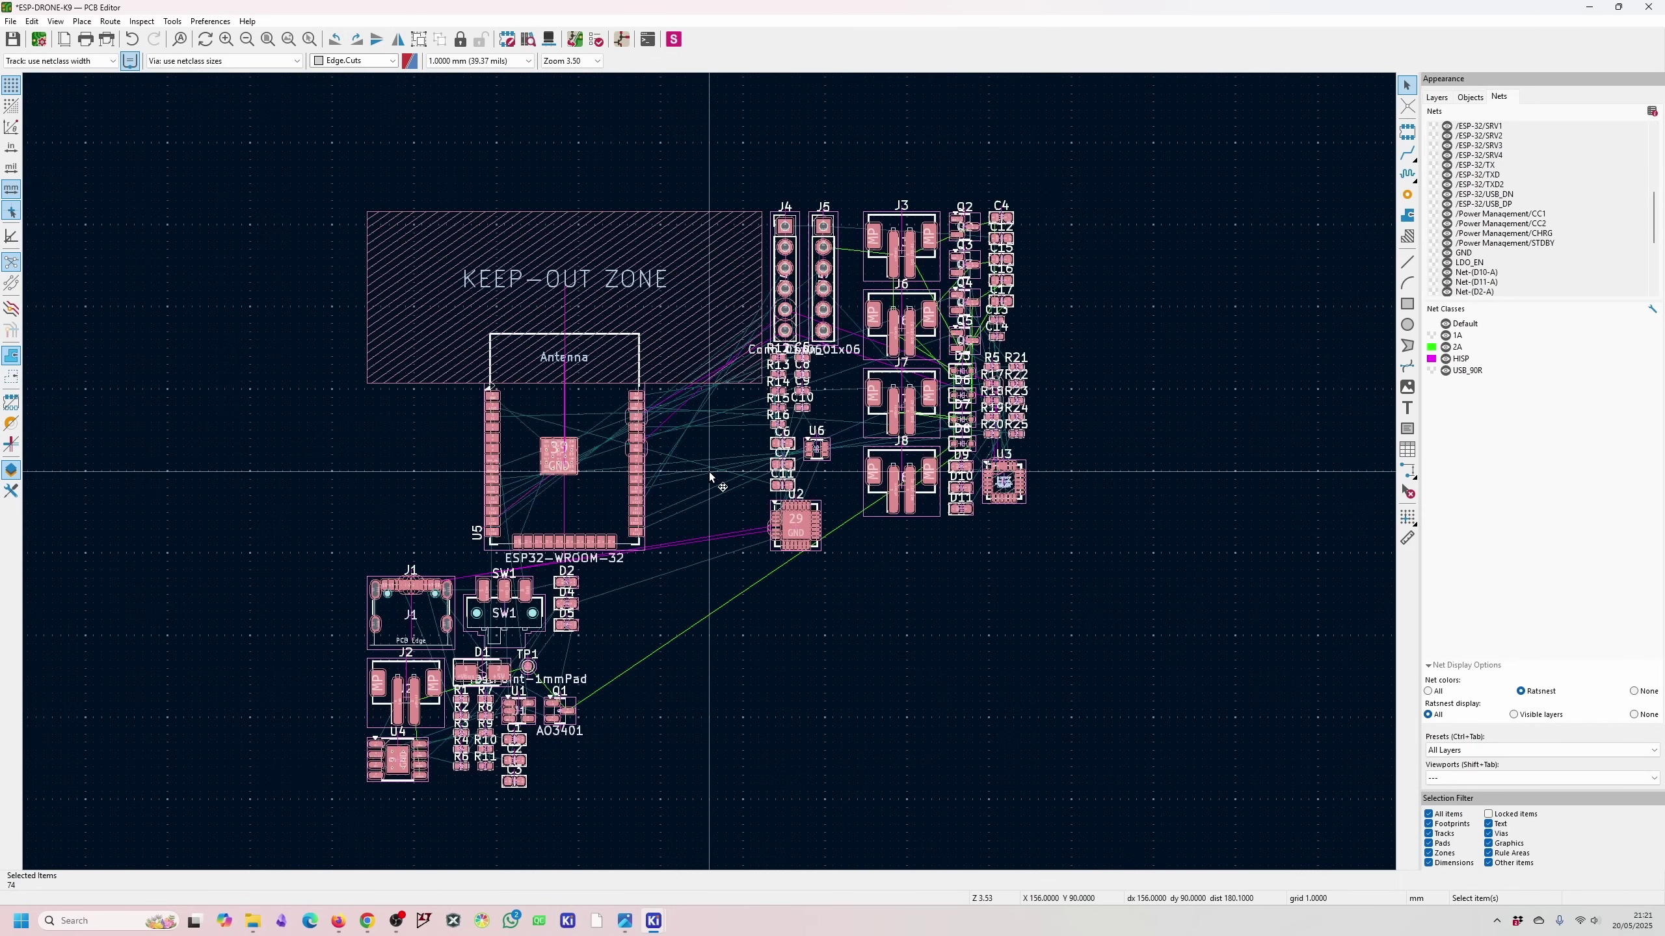
click(1446, 324)
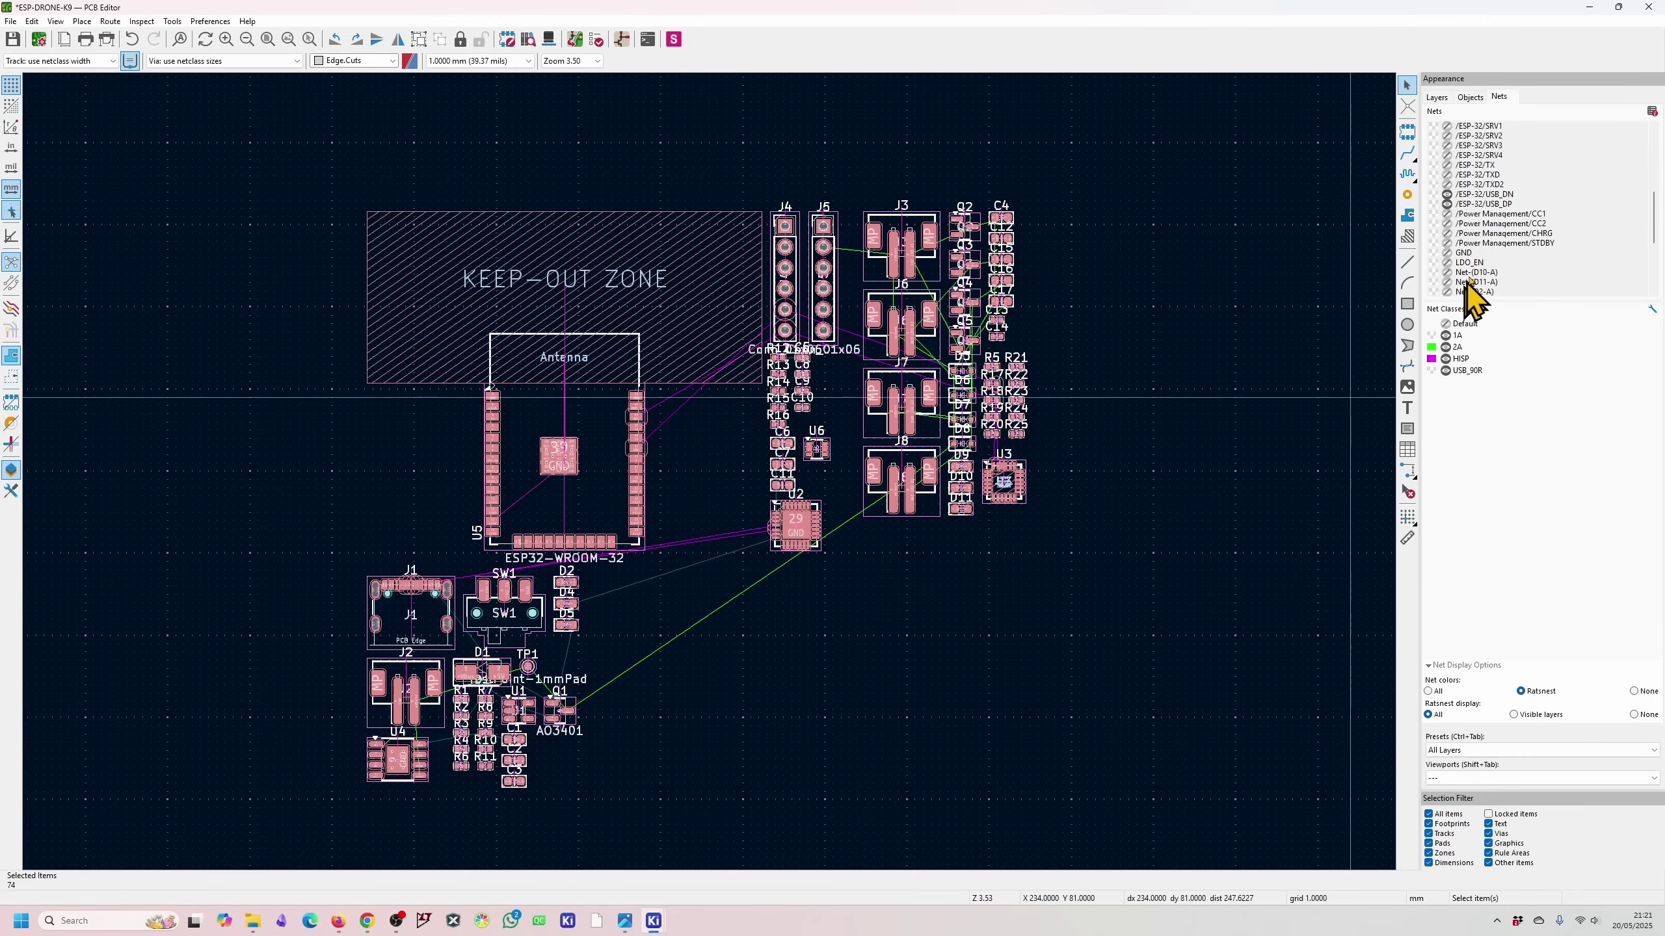
scroll(1475, 272, down, 5)
scroll(1475, 276, up, 10)
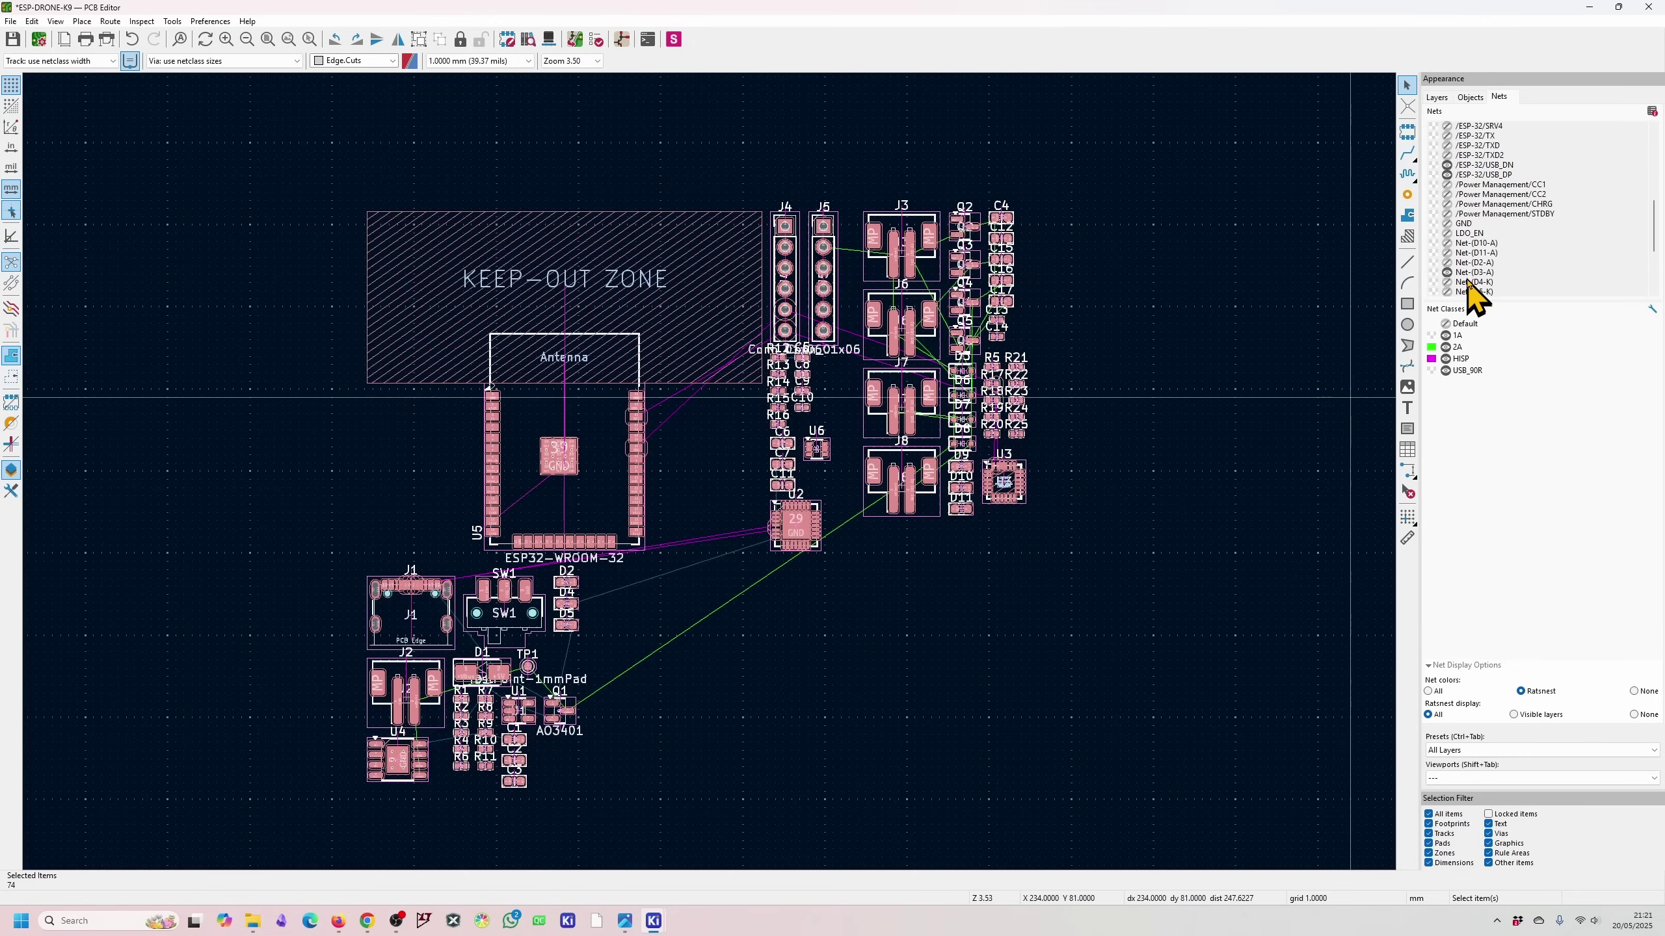
click(1446, 324)
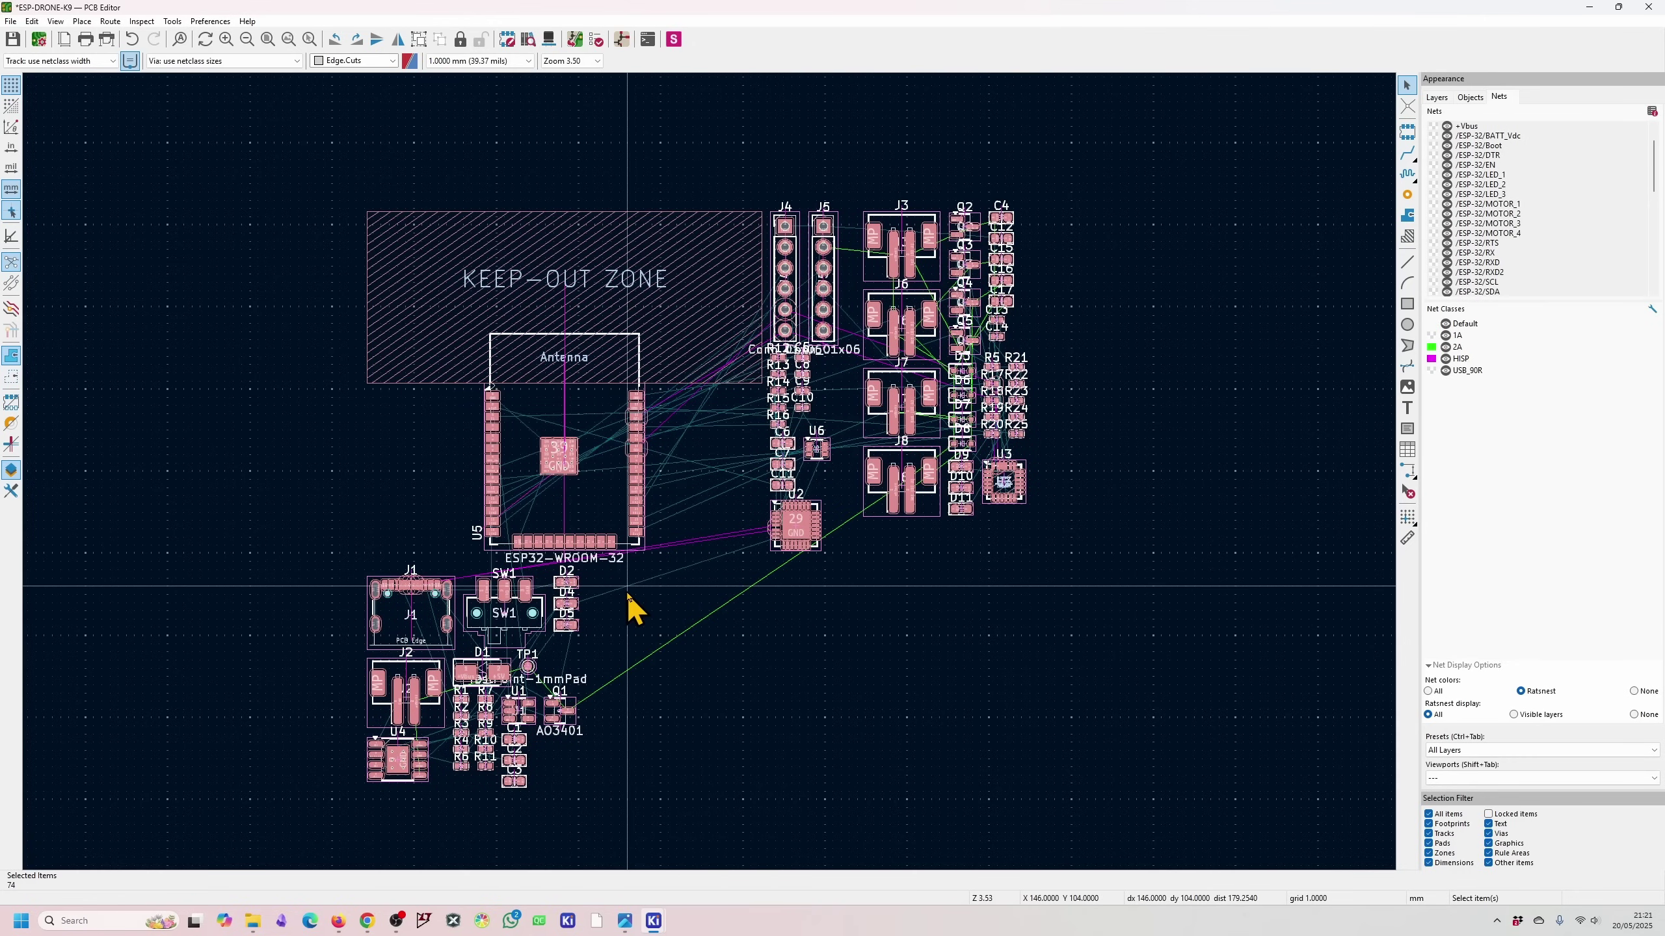
- Hide and show the ratsnest lines of the 1A, 2A and HISP net classes to compare their connections
click(1446, 335)
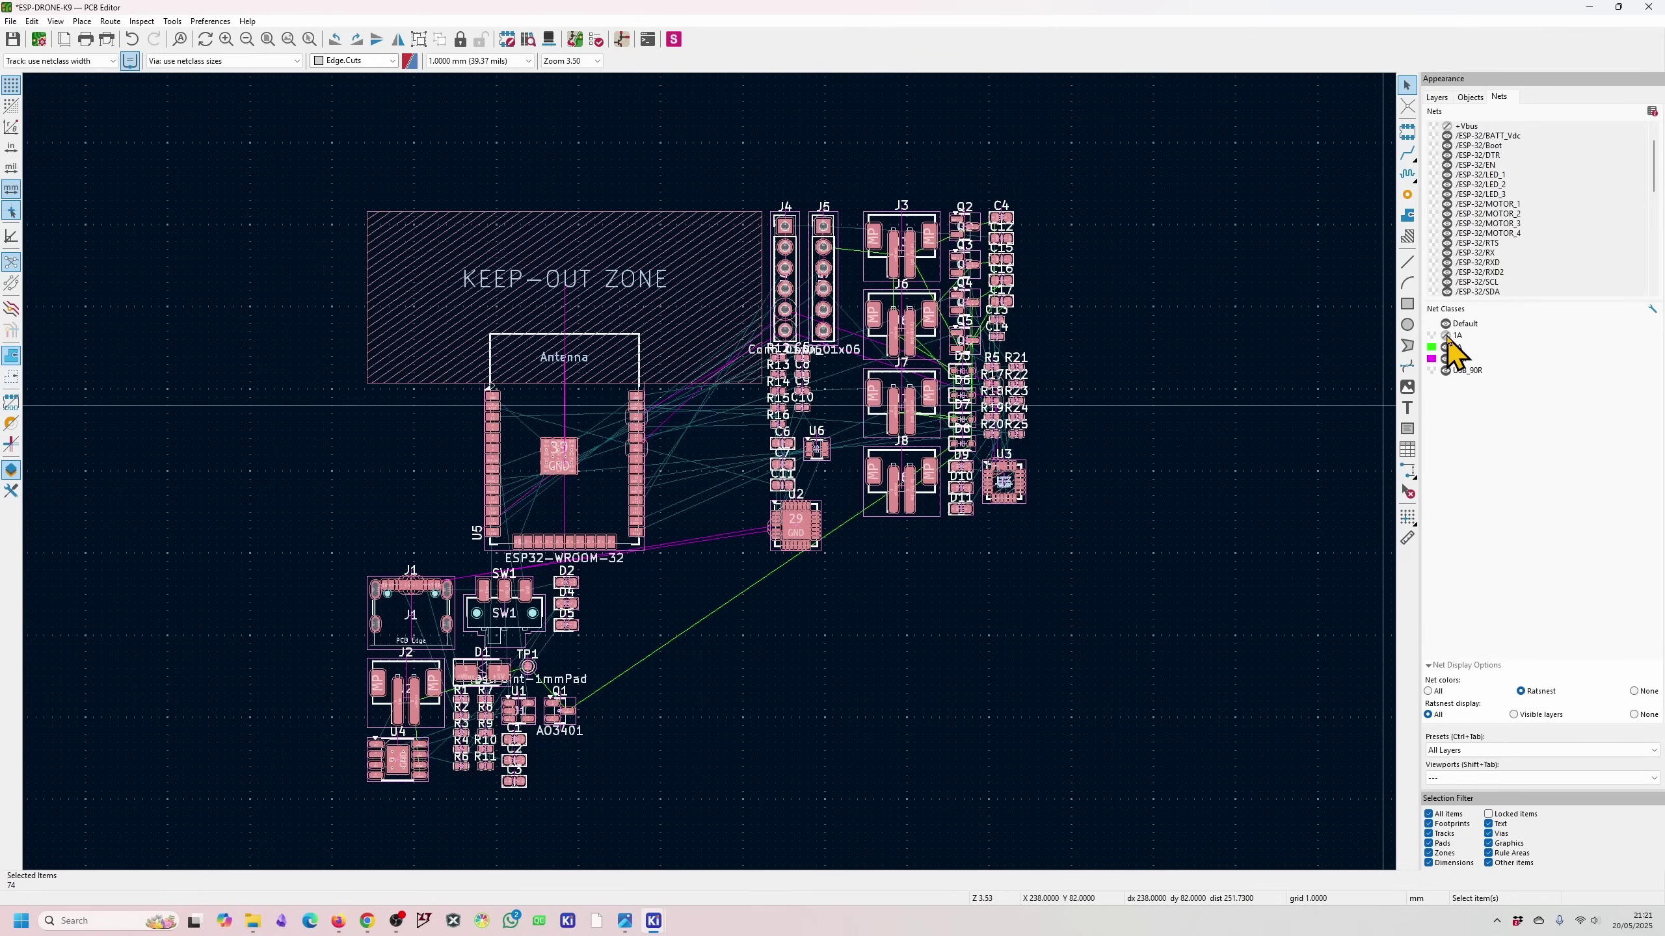
click(1446, 335)
click(1445, 347)
click(1445, 347)
click(1446, 348)
click(1445, 359)
click(1446, 359)
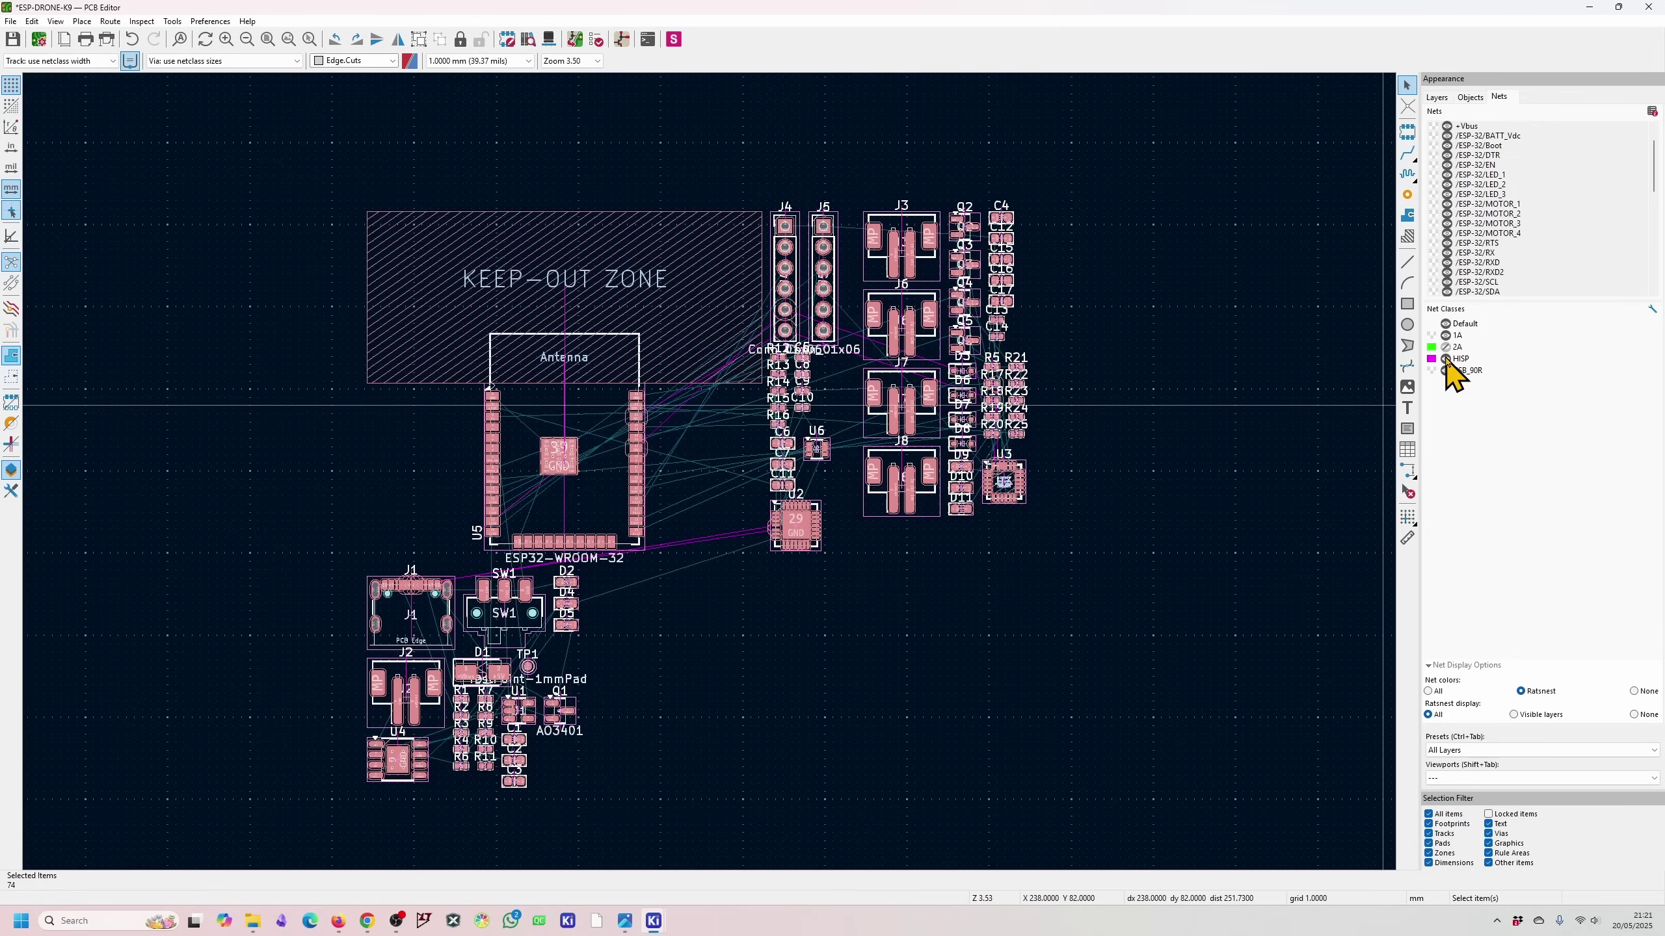
click(1446, 359)
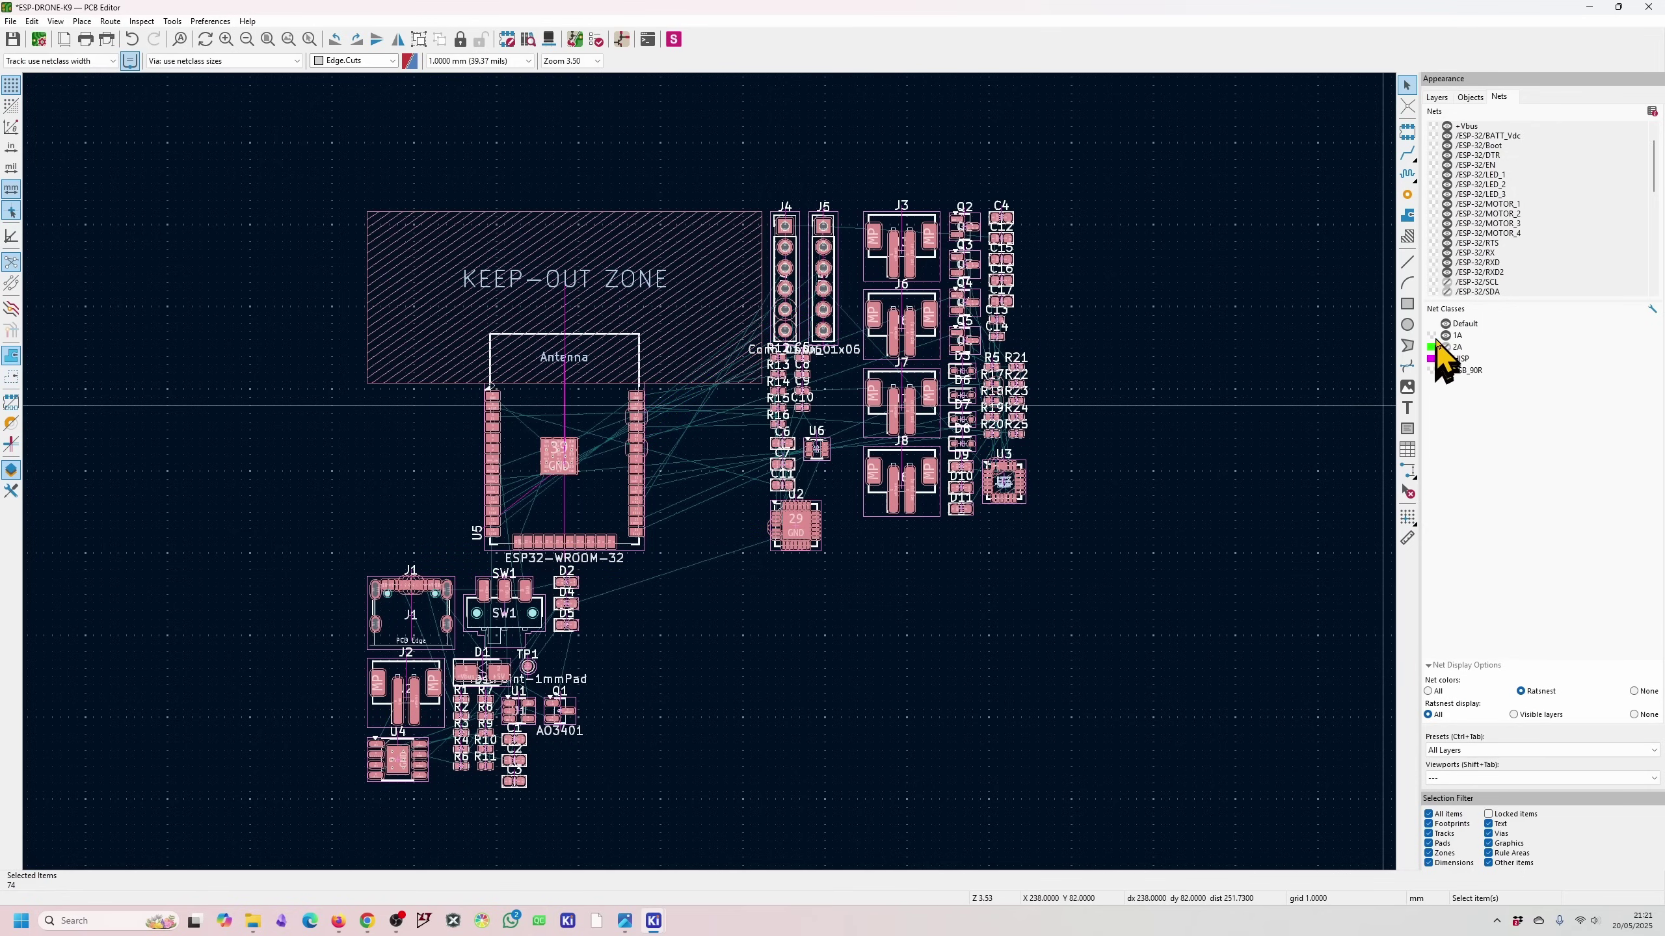
- Give the 1A net class the green colour #00FF09FF, and change it to red
double_click(1432, 346)
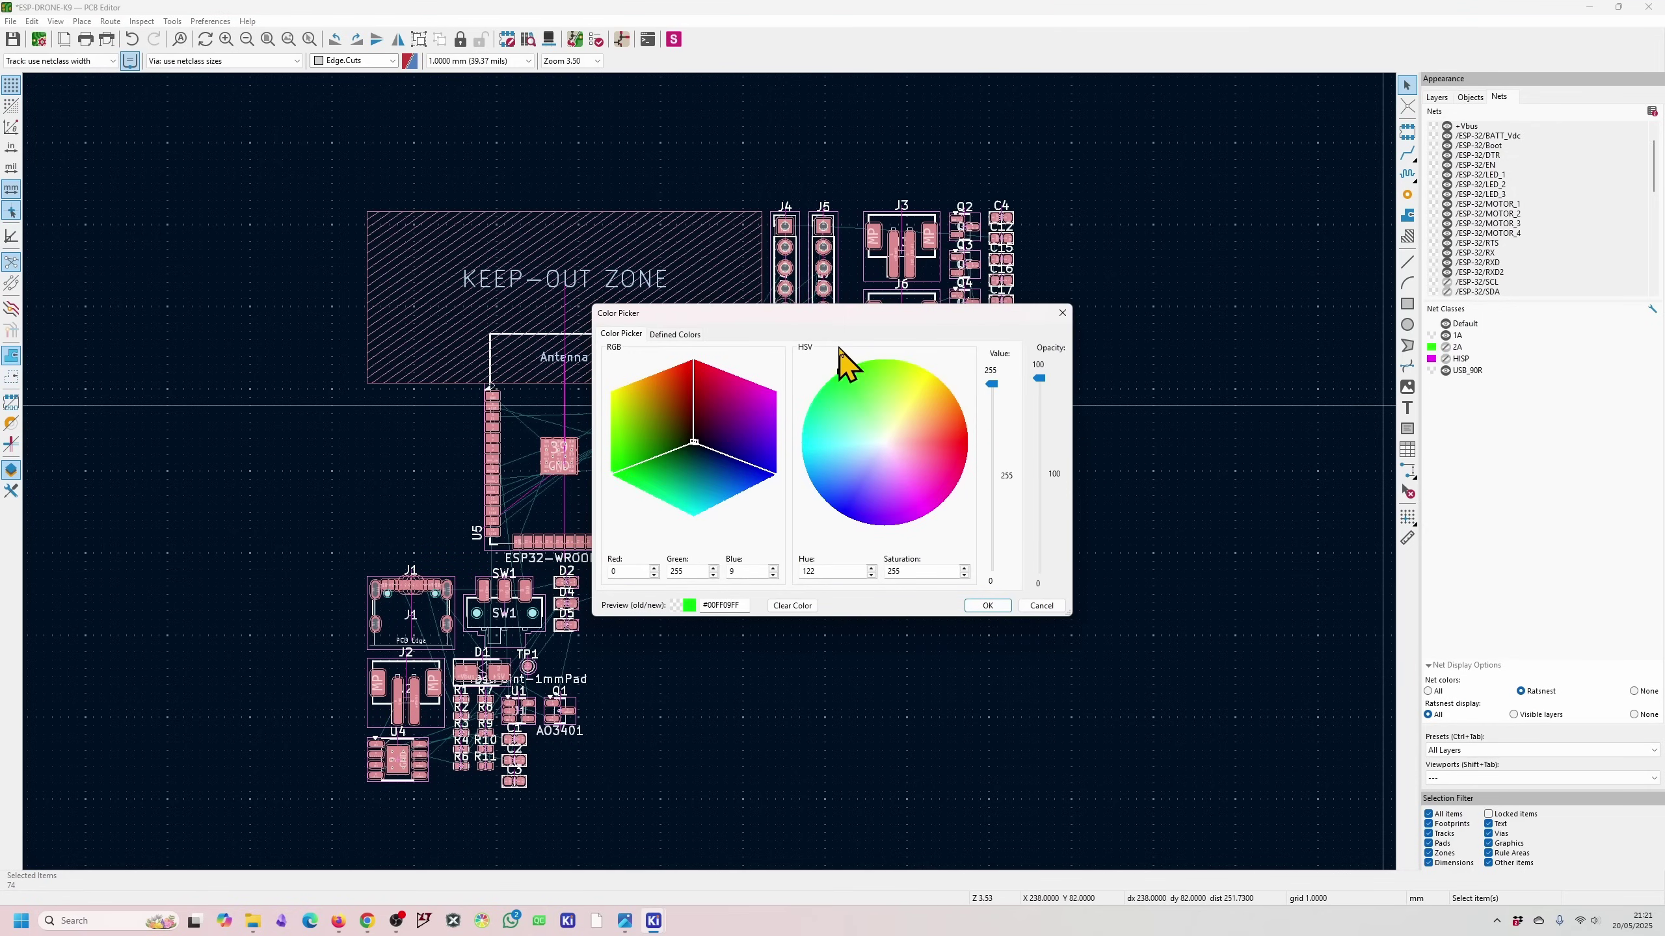
click(986, 605)
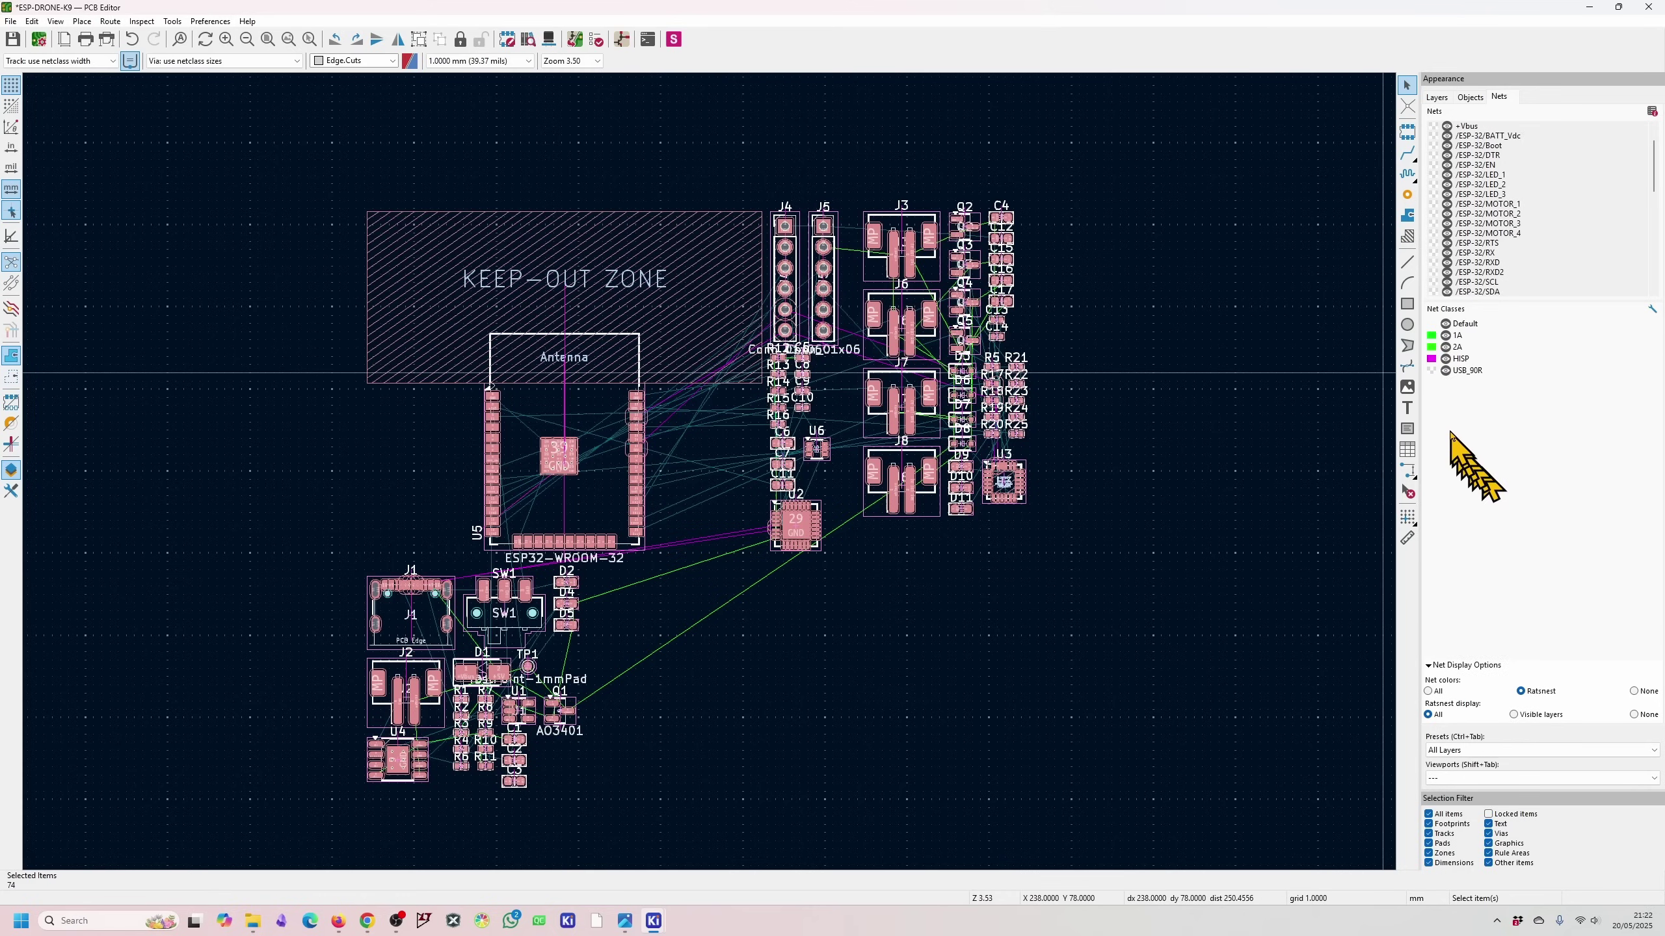
double_click(1430, 335)
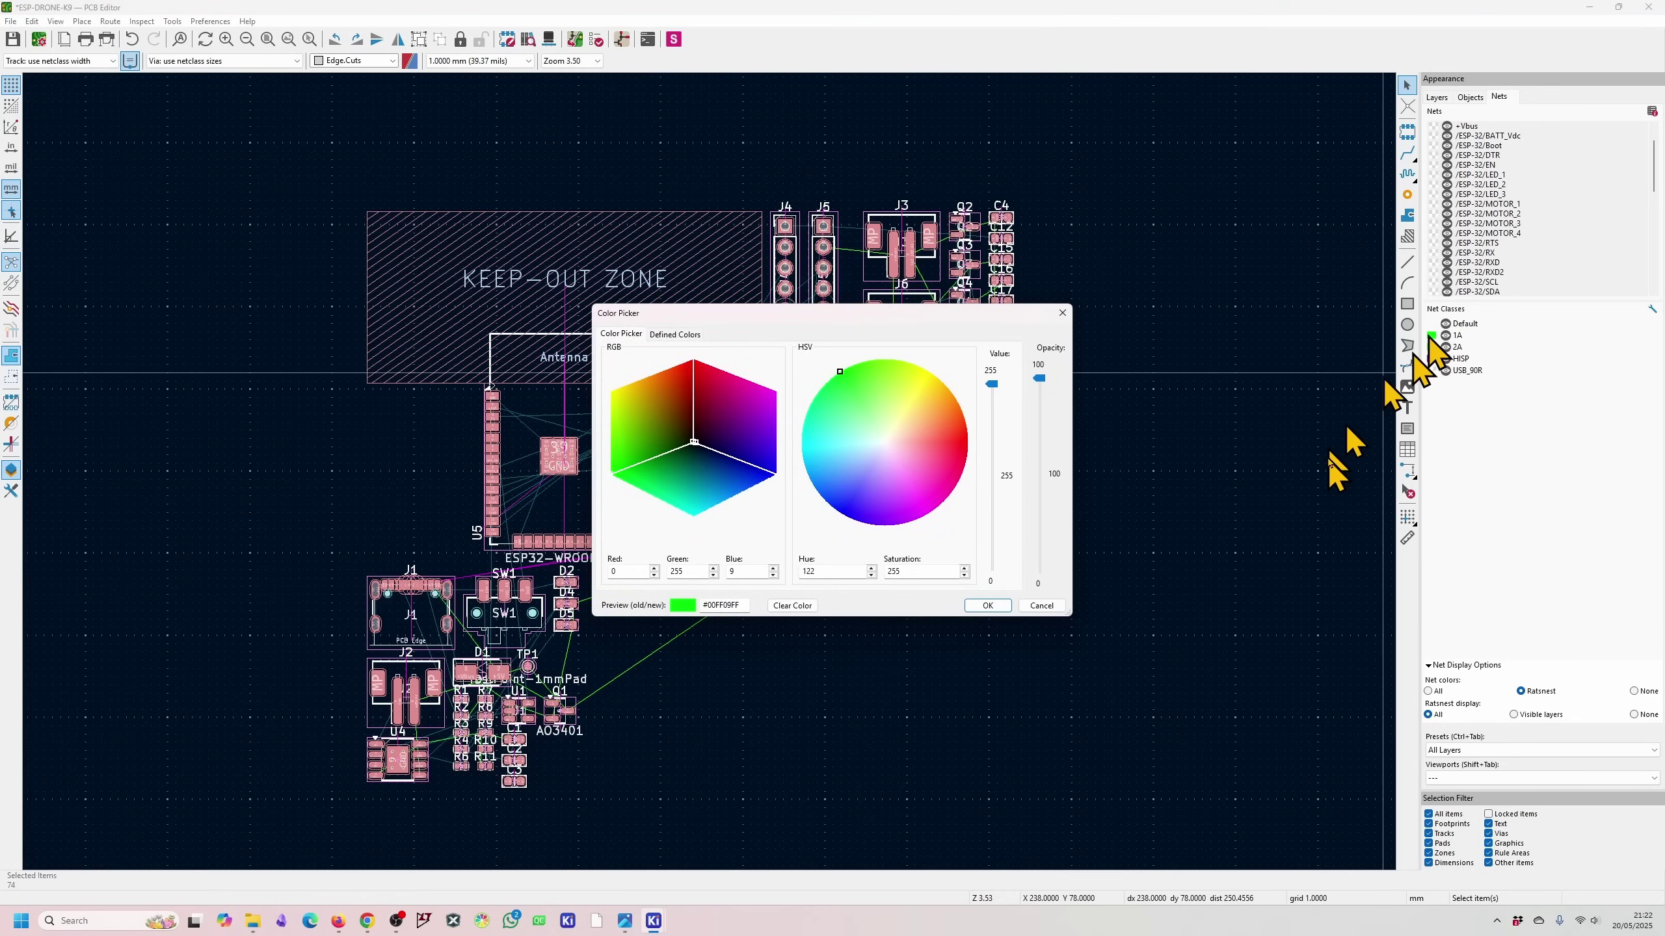
click(932, 440)
click(988, 606)
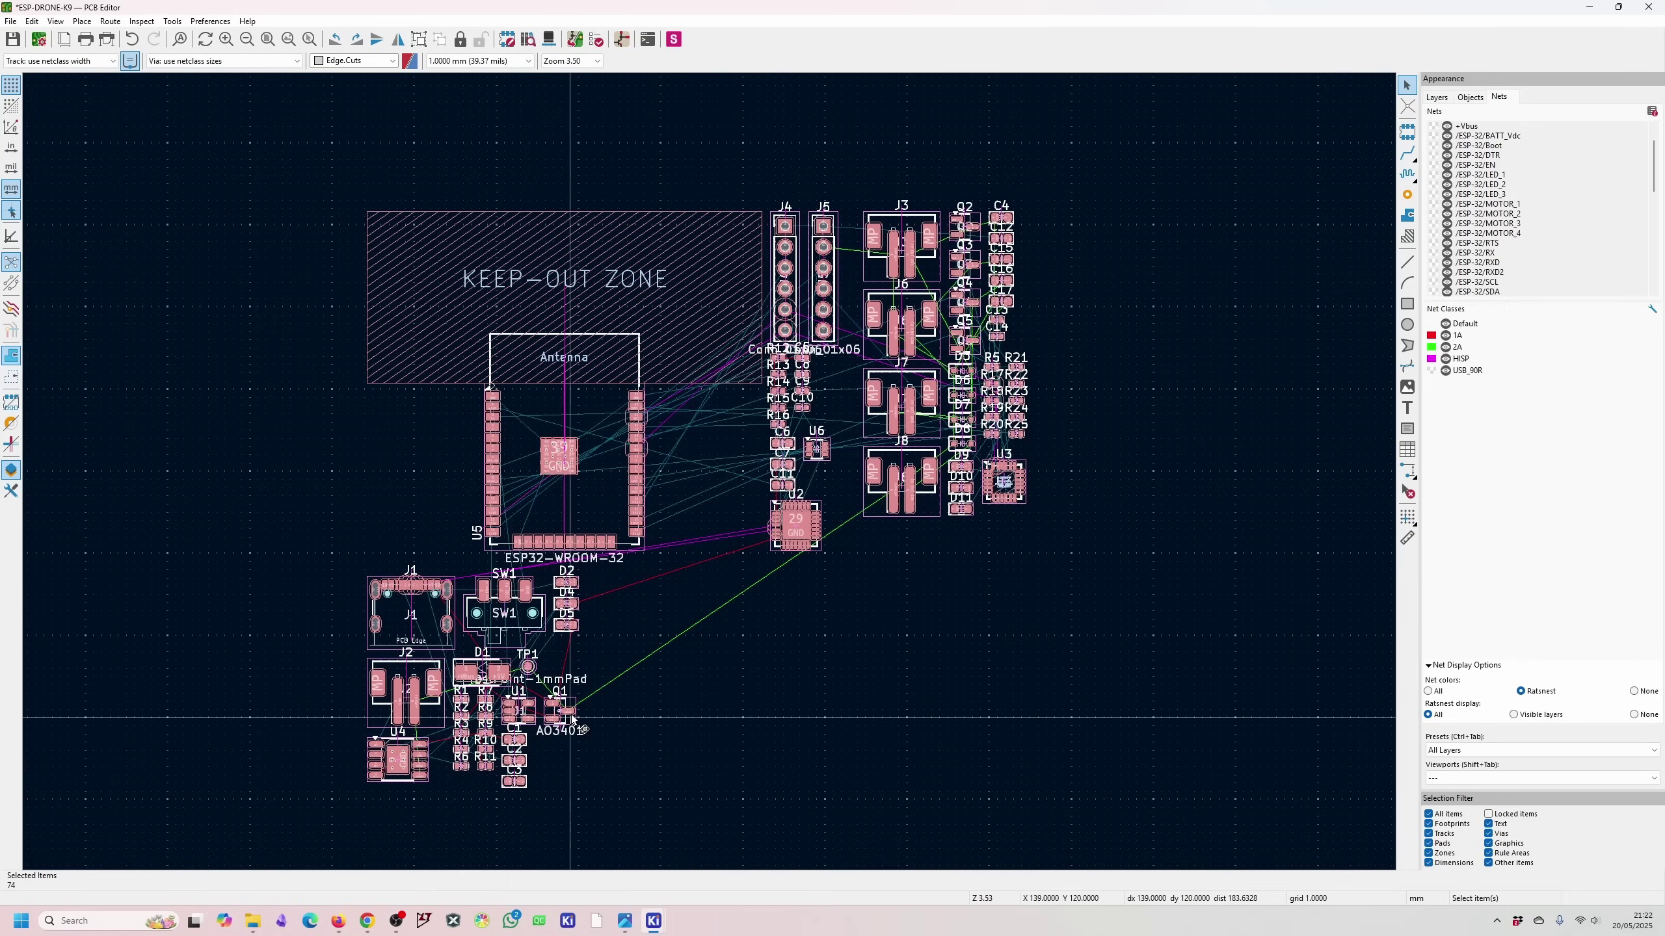
- Turn net colours off, apply them to the ratsnest only, and extend them to all items
click(1634, 691)
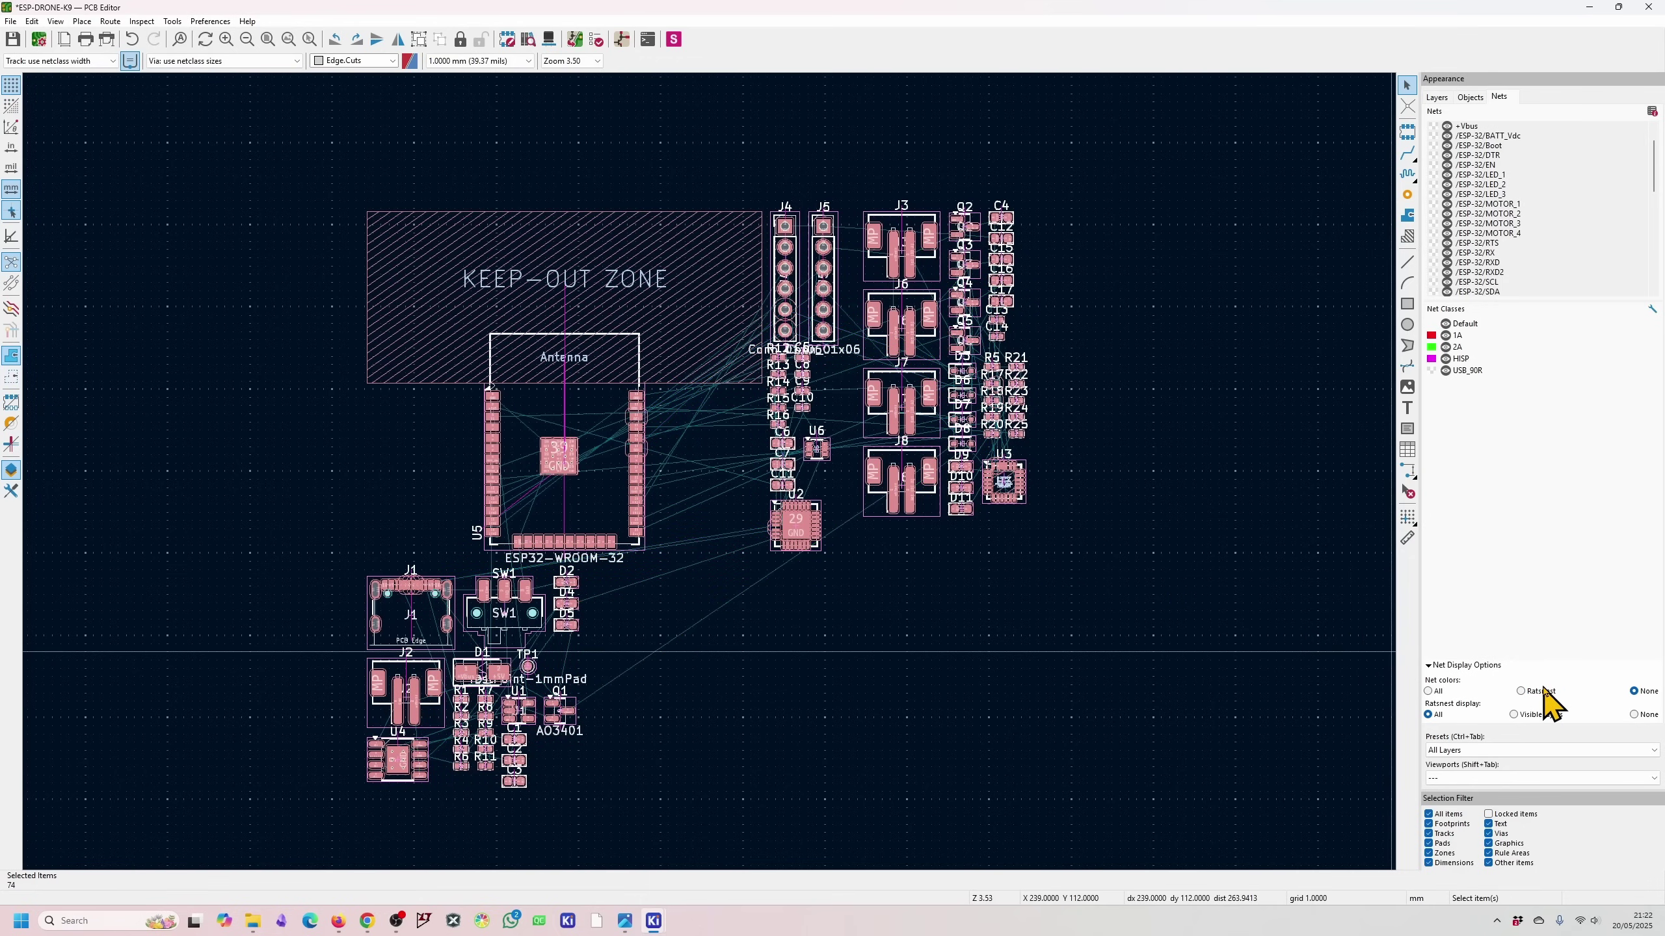
click(1522, 692)
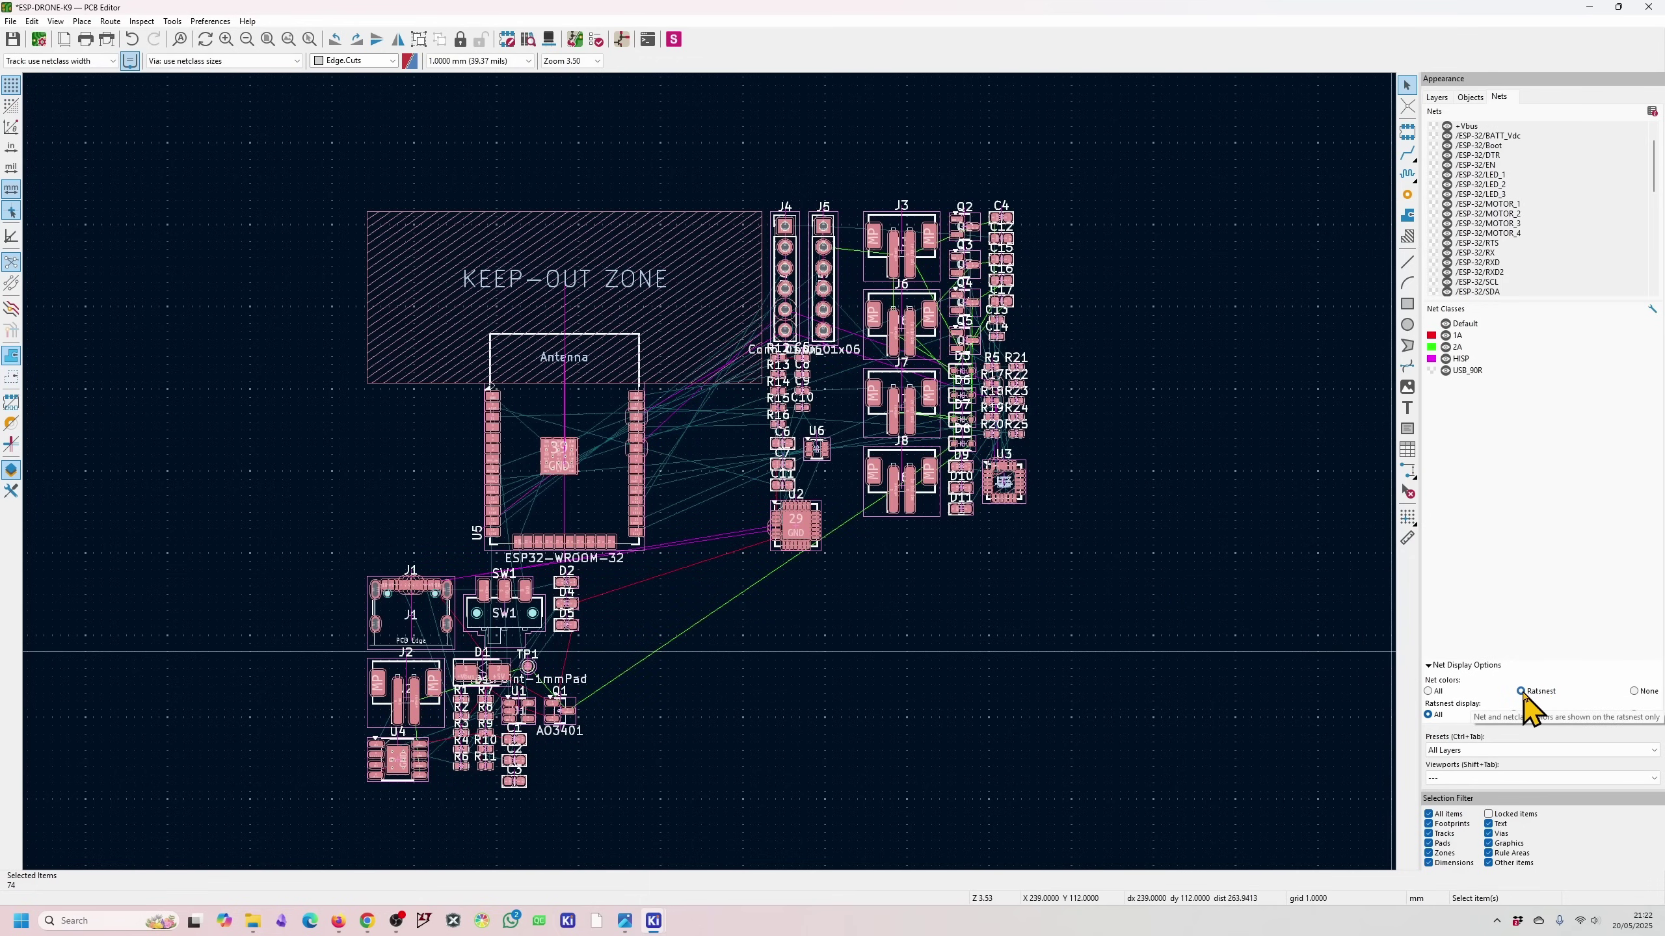
click(1428, 692)
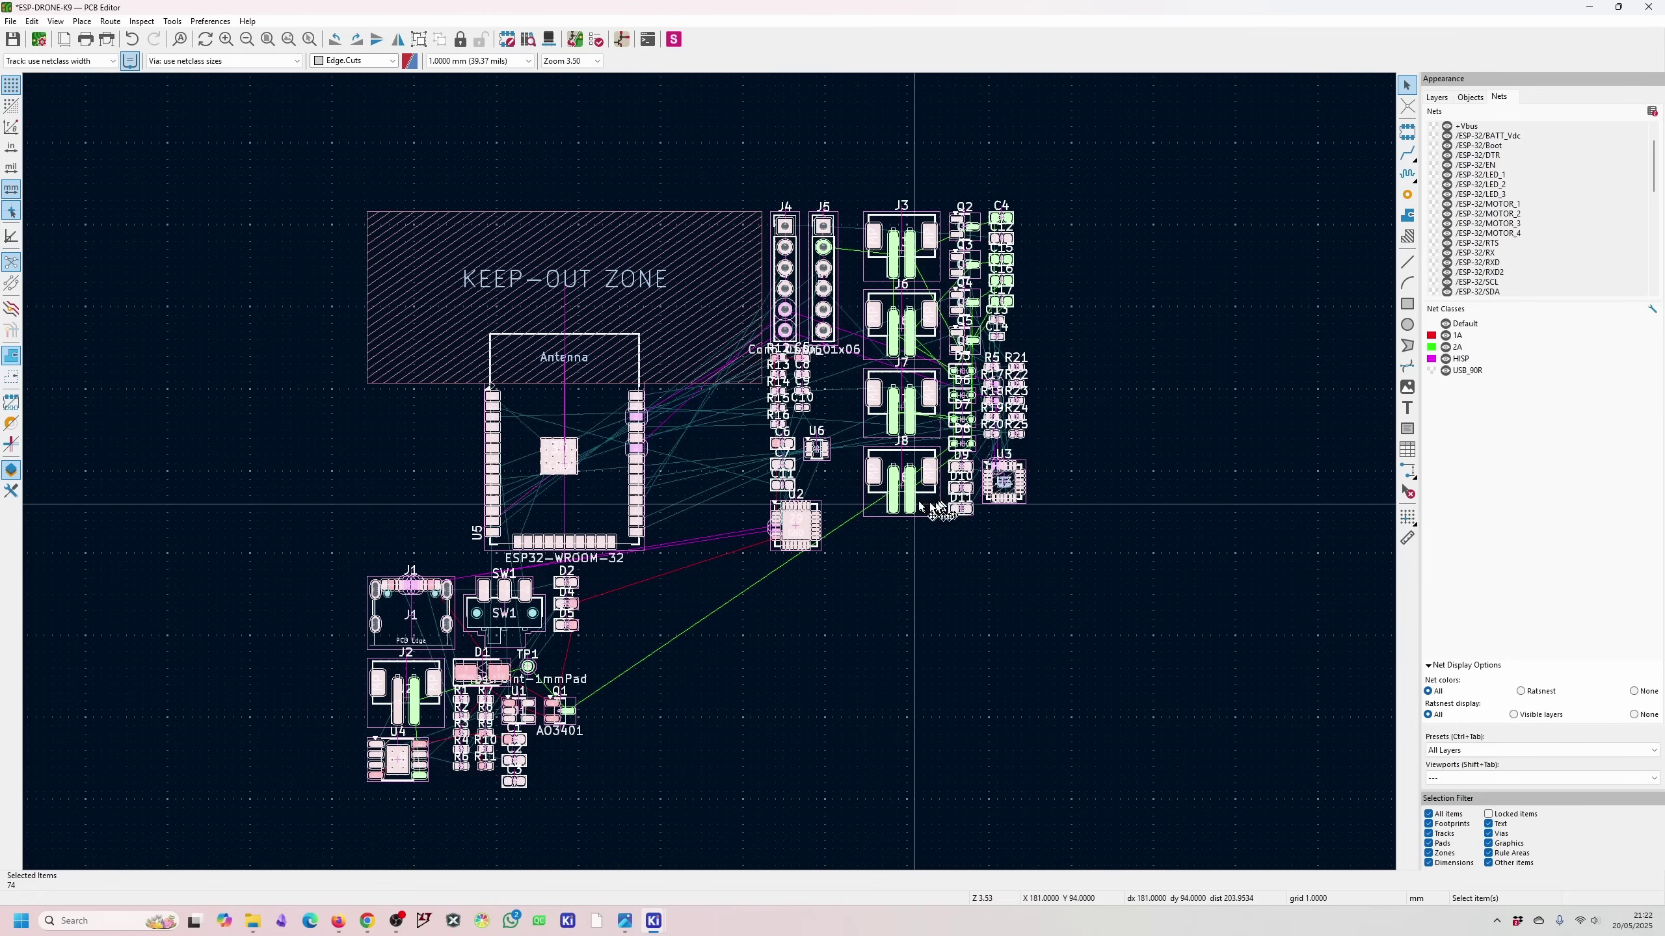
scroll(915, 498, up, 5)
scroll(718, 479, down, 2)
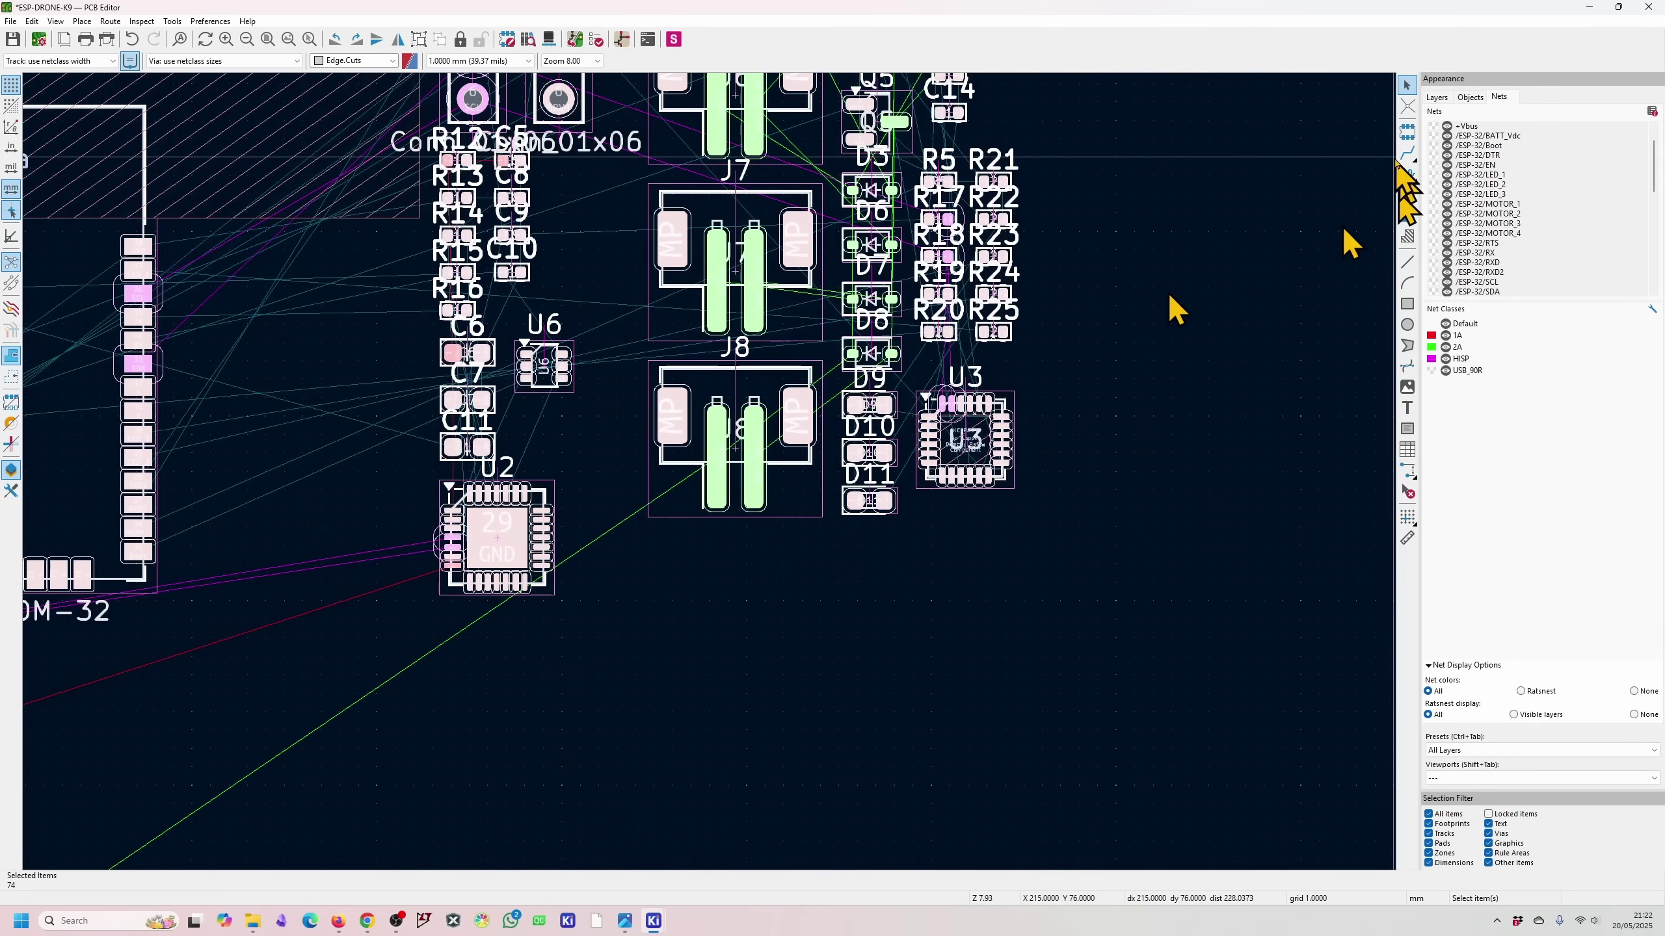
- Route a single F.Cu track from J8's Net-(D8-A) pad down and across below D11, ending at about X 194, Y 103 mm
click(1437, 97)
key(x)
click(754, 459)
double_click(1006, 657)
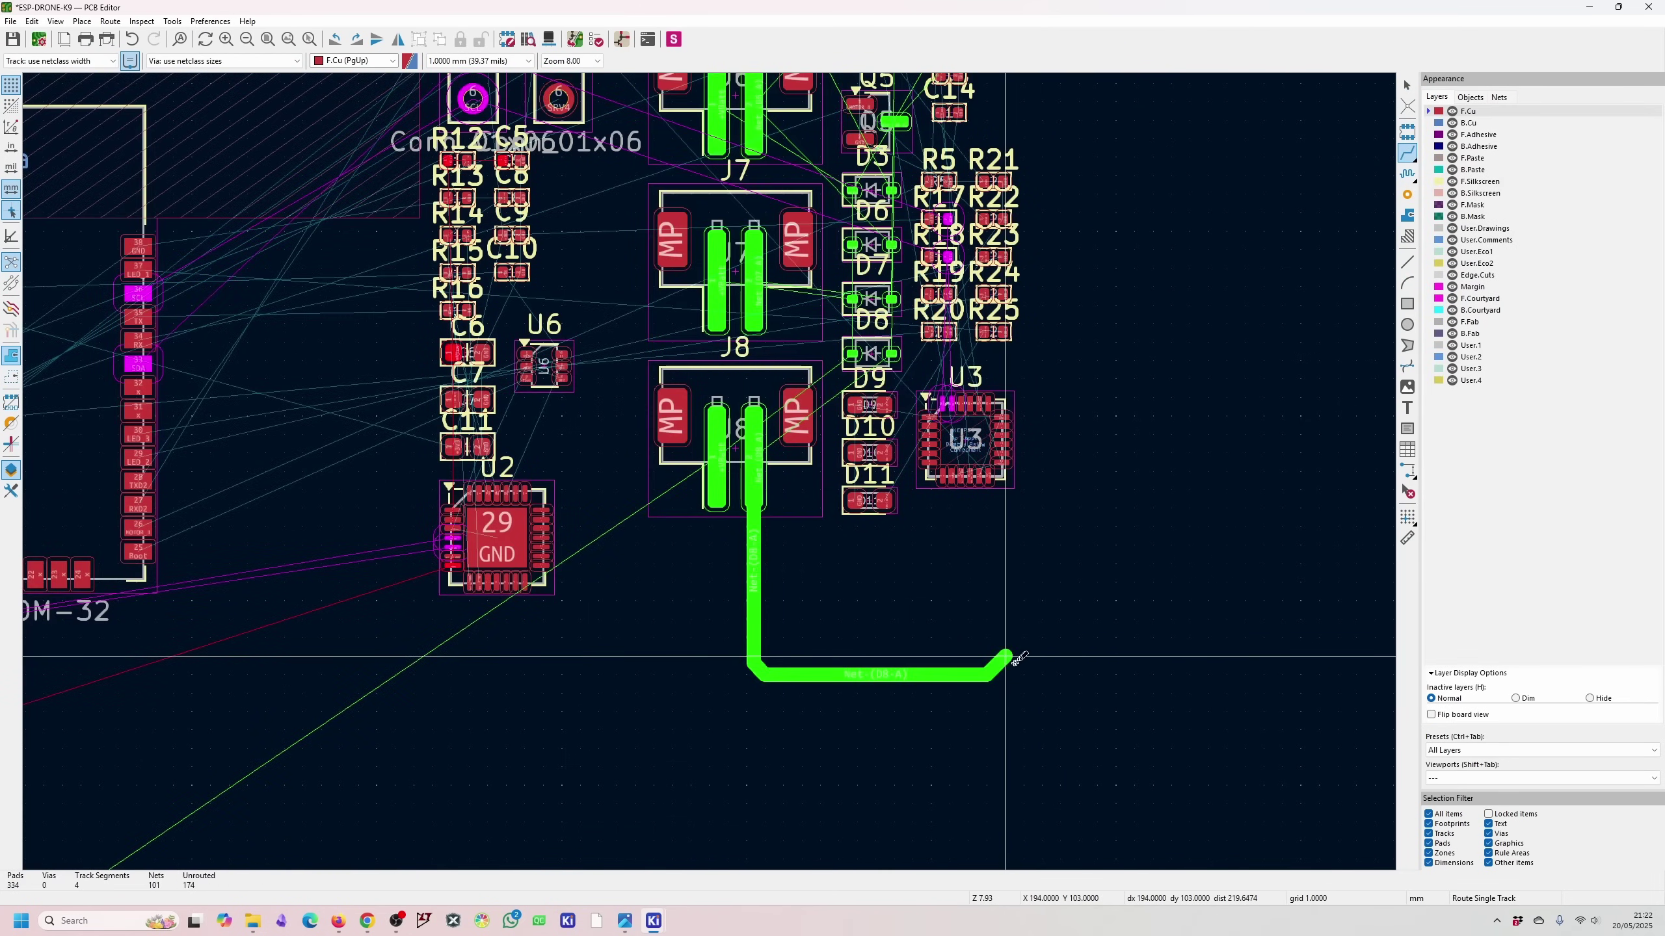
key(Escape)
- Limit net colours to the ratsnest and set the ratsnest display to visible layers
click(1499, 97)
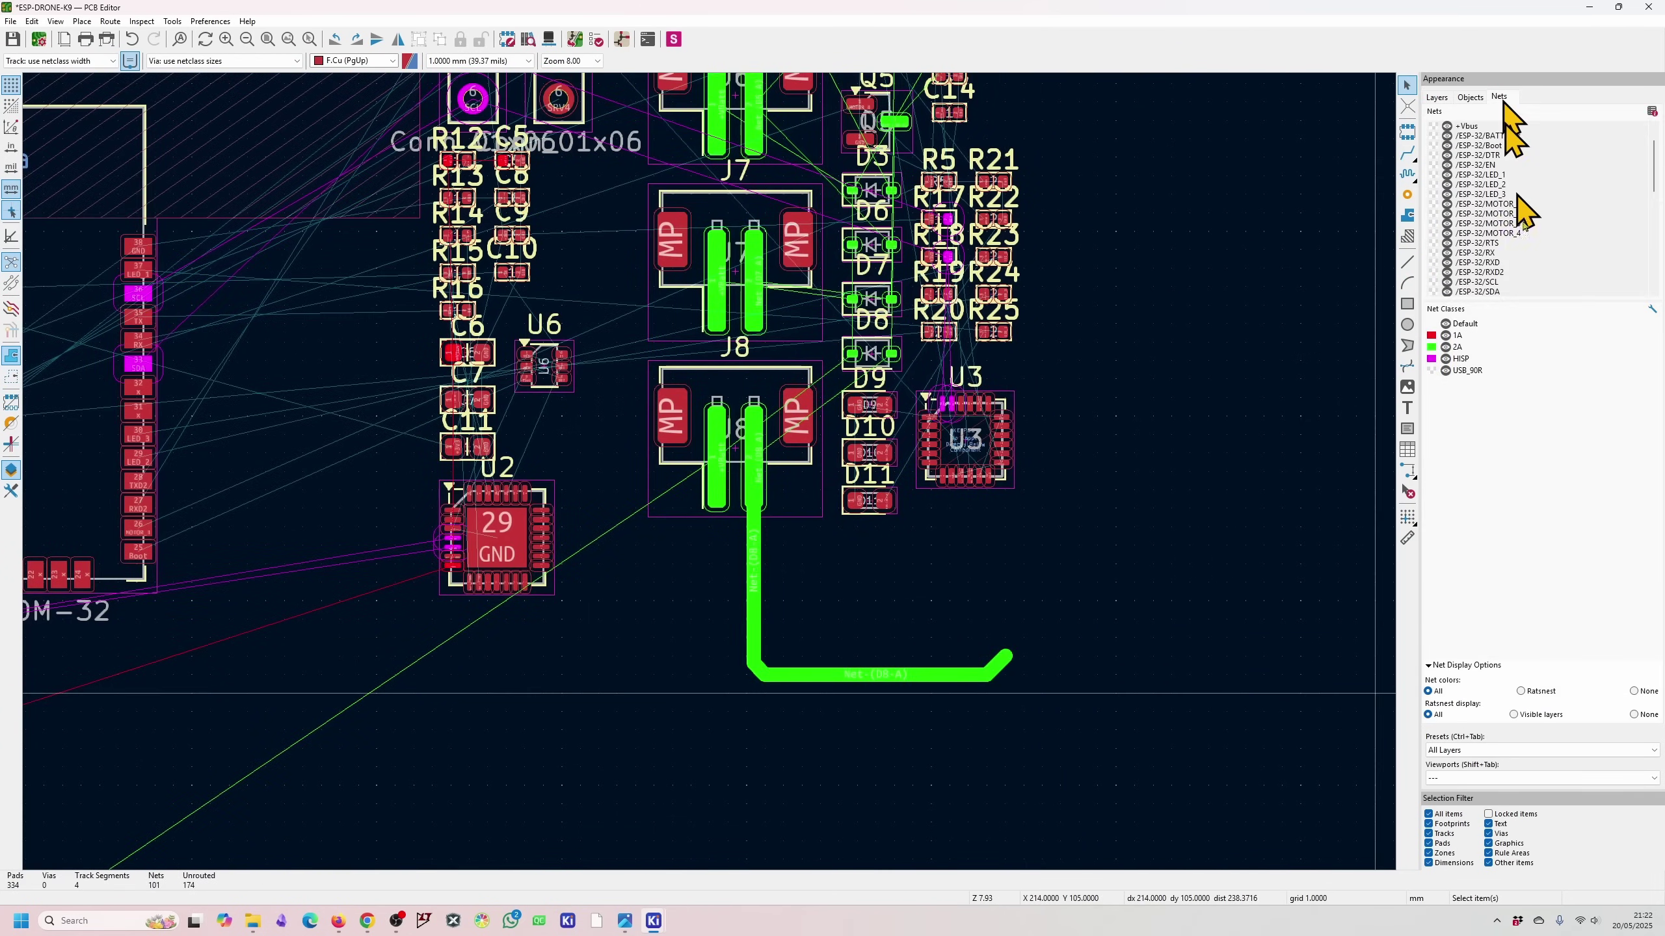
click(1521, 691)
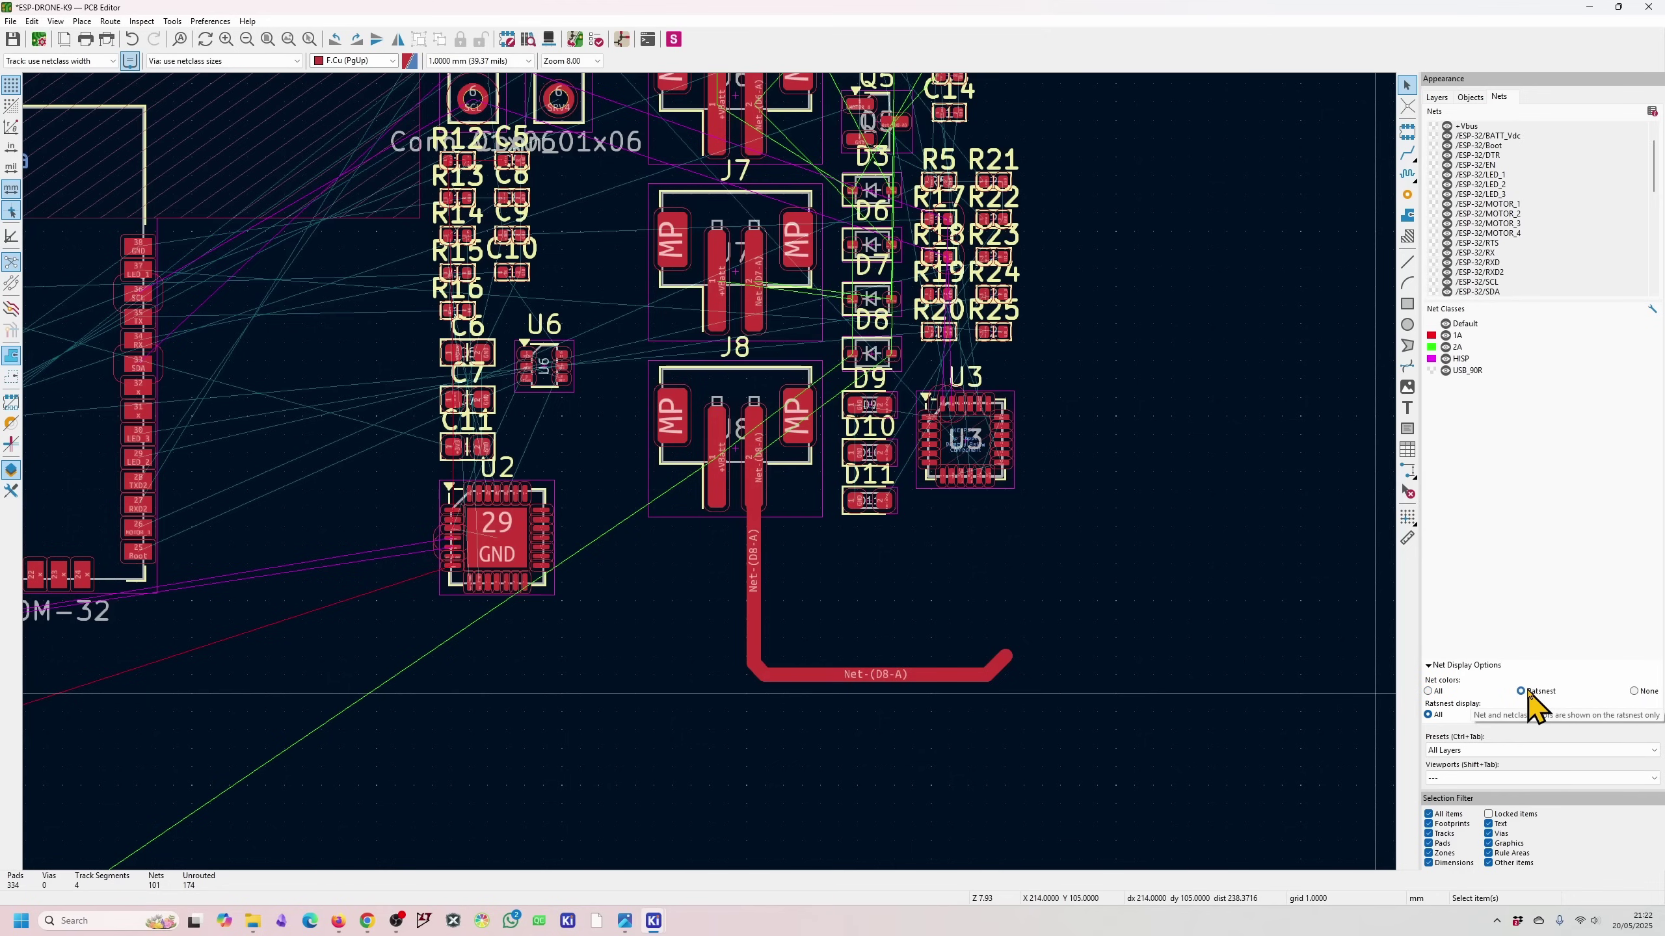
click(1445, 97)
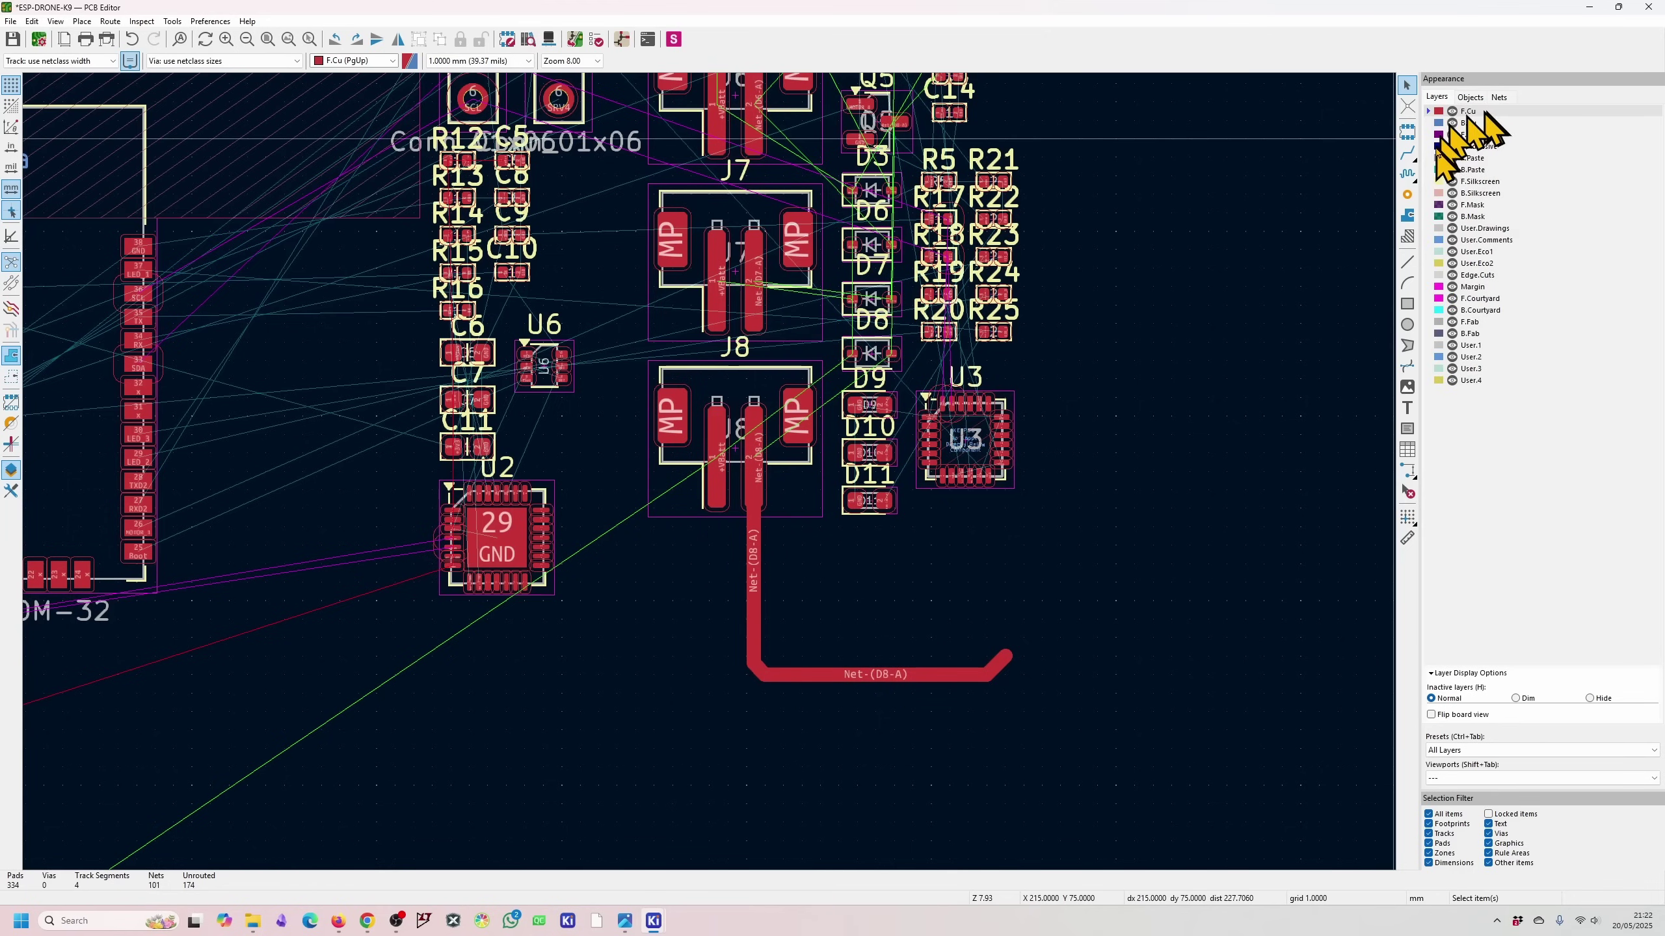
click(1499, 97)
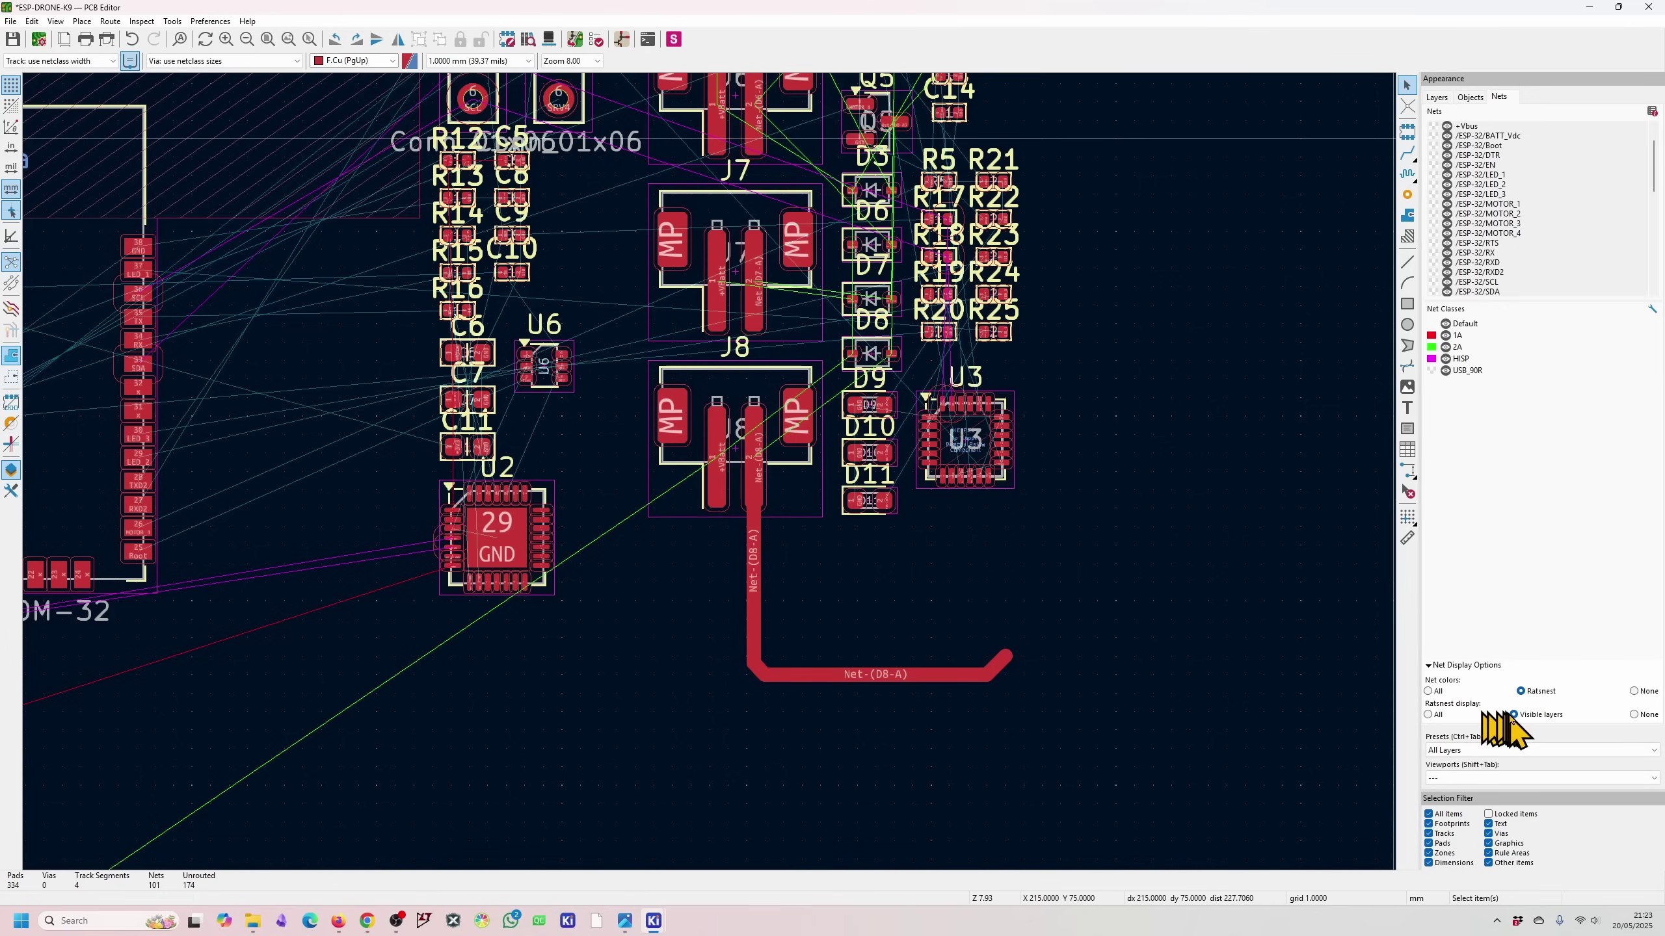
- Hide and show the B.Cu and F.Cu layers to check how the visible-layers ratsnest responds
click(1438, 97)
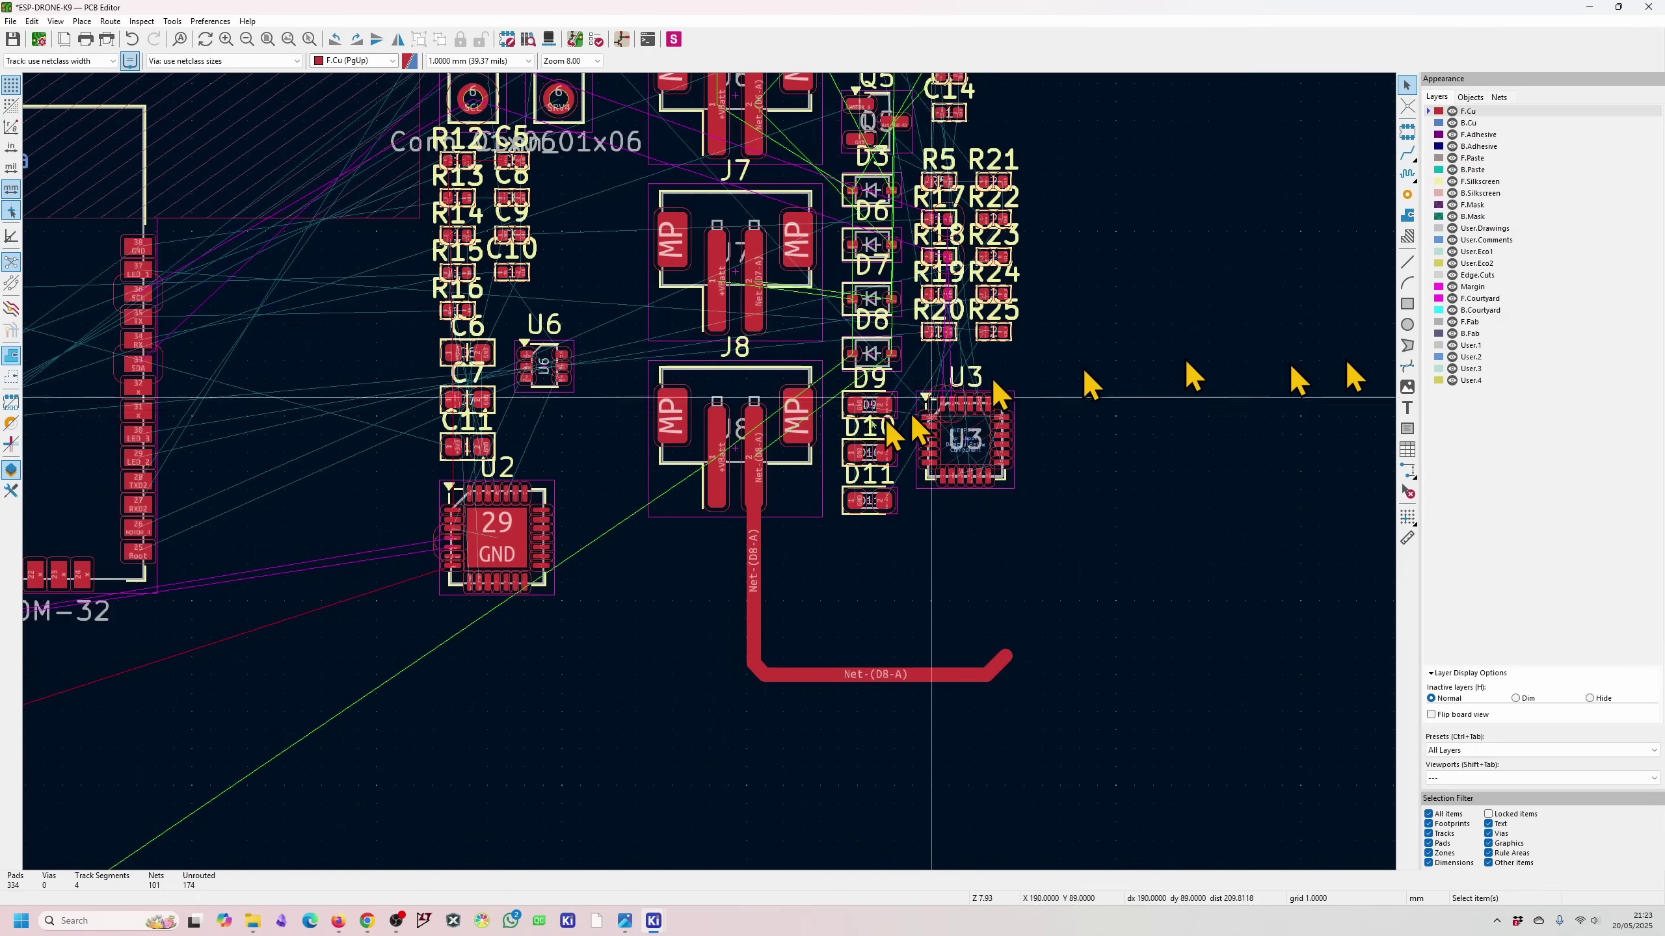
scroll(773, 492, down, 3)
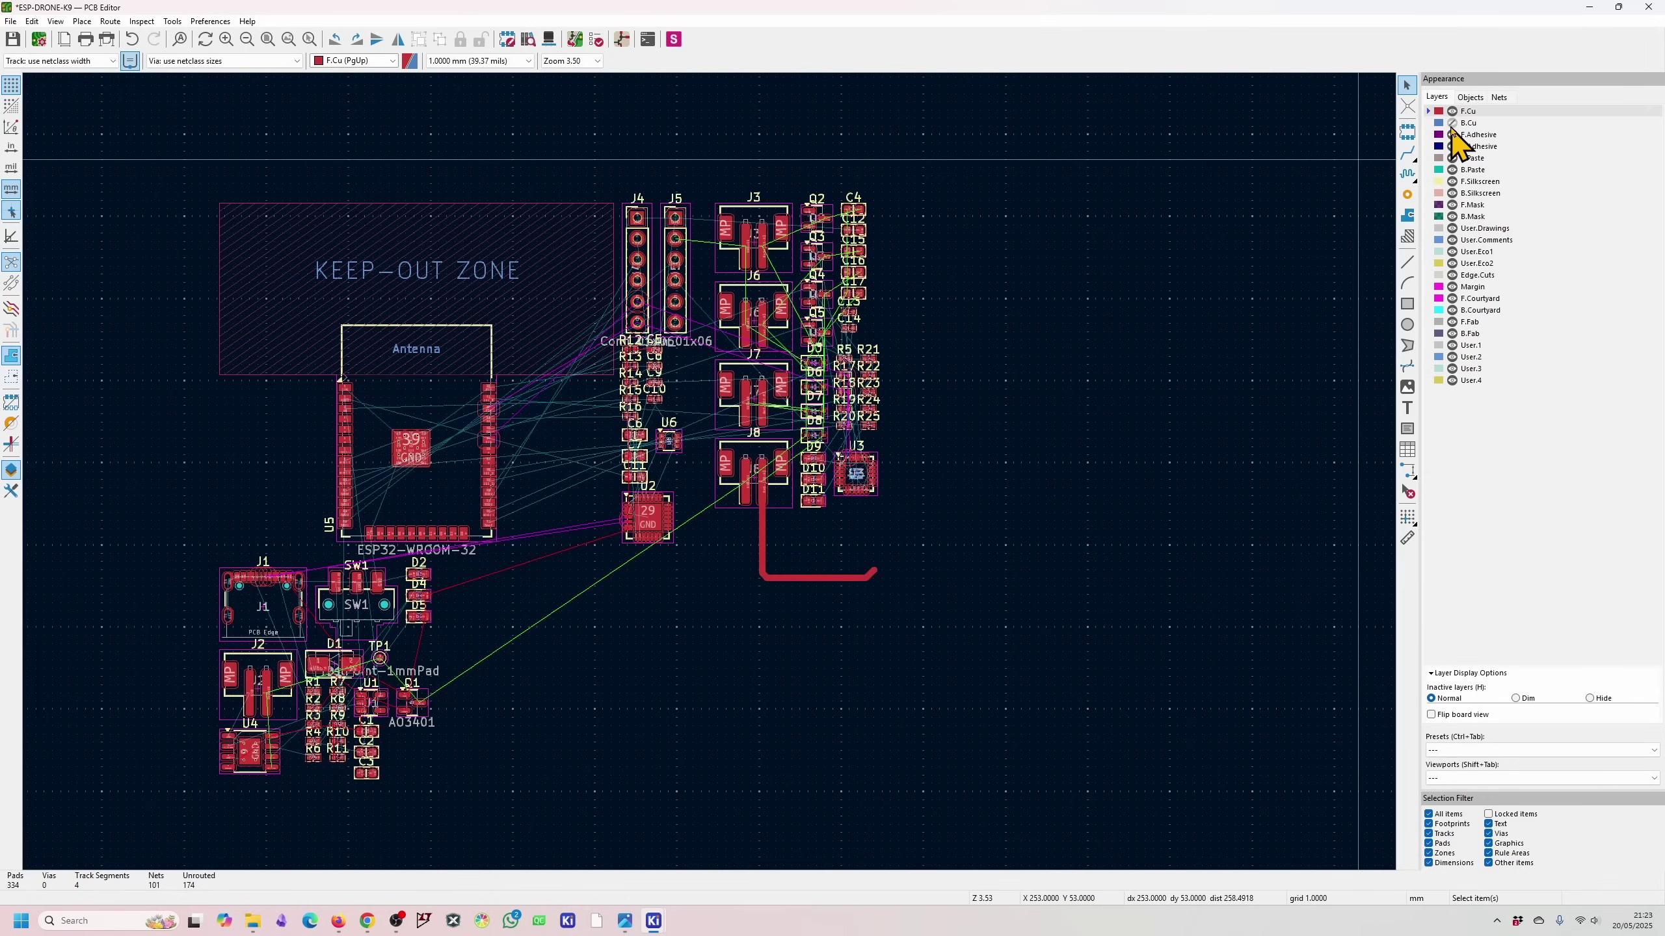
click(1452, 111)
click(1452, 110)
click(1493, 97)
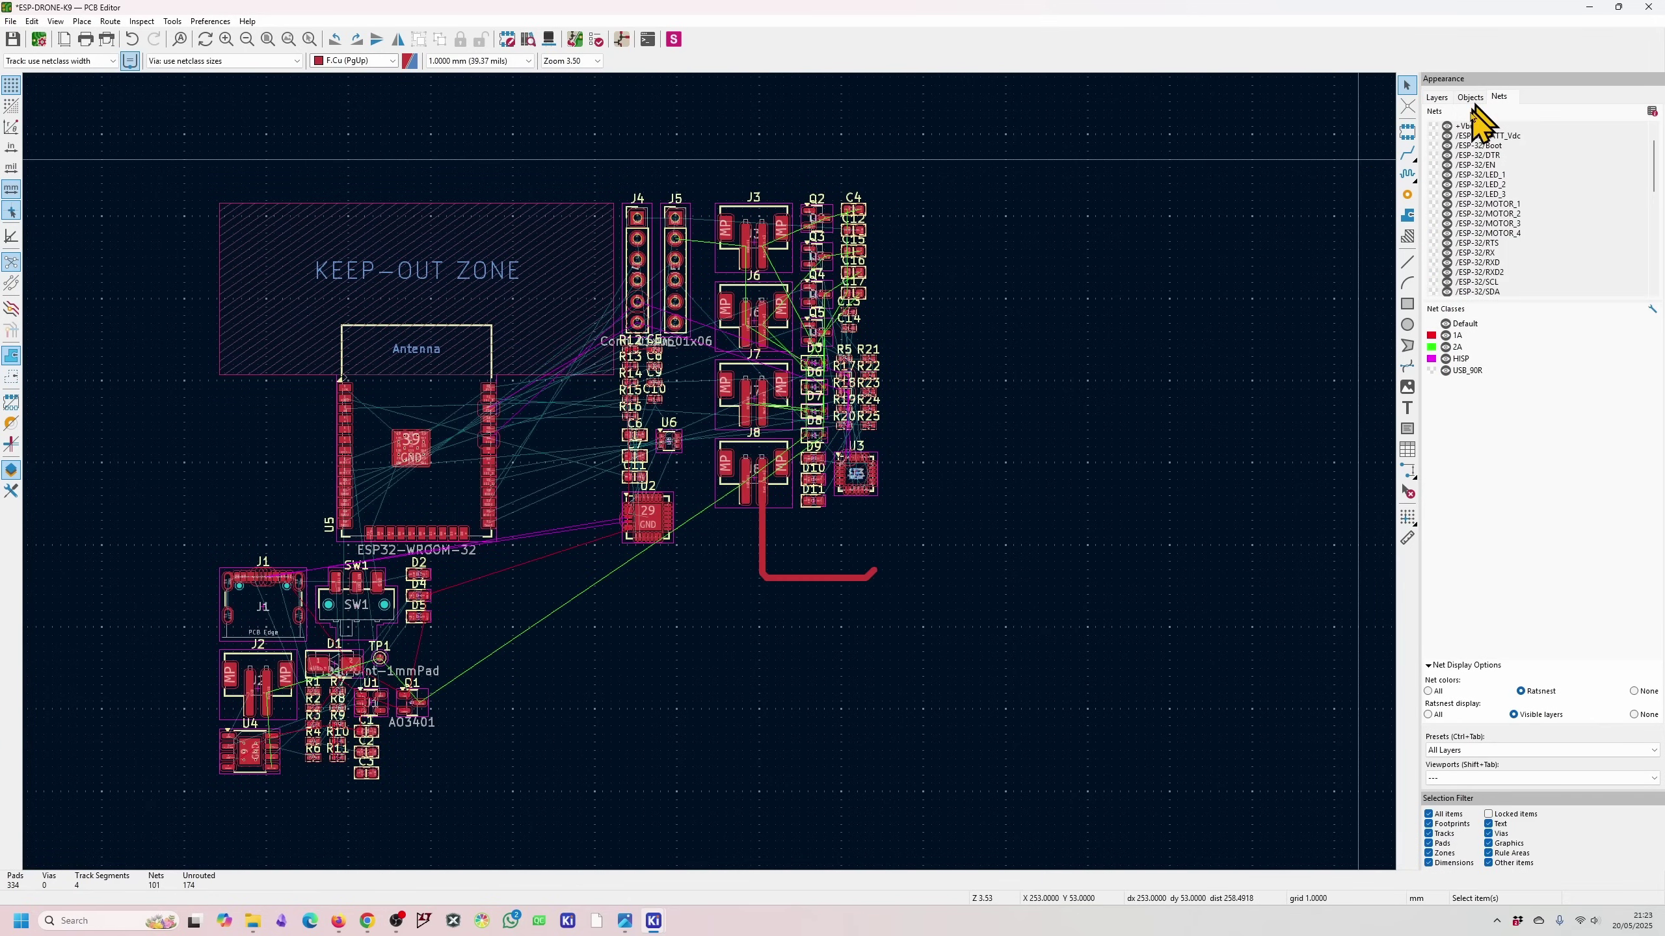
- Compare the all-layers ratsnest display with F.Cu hidden and shown, and look through the layer presets
click(1429, 714)
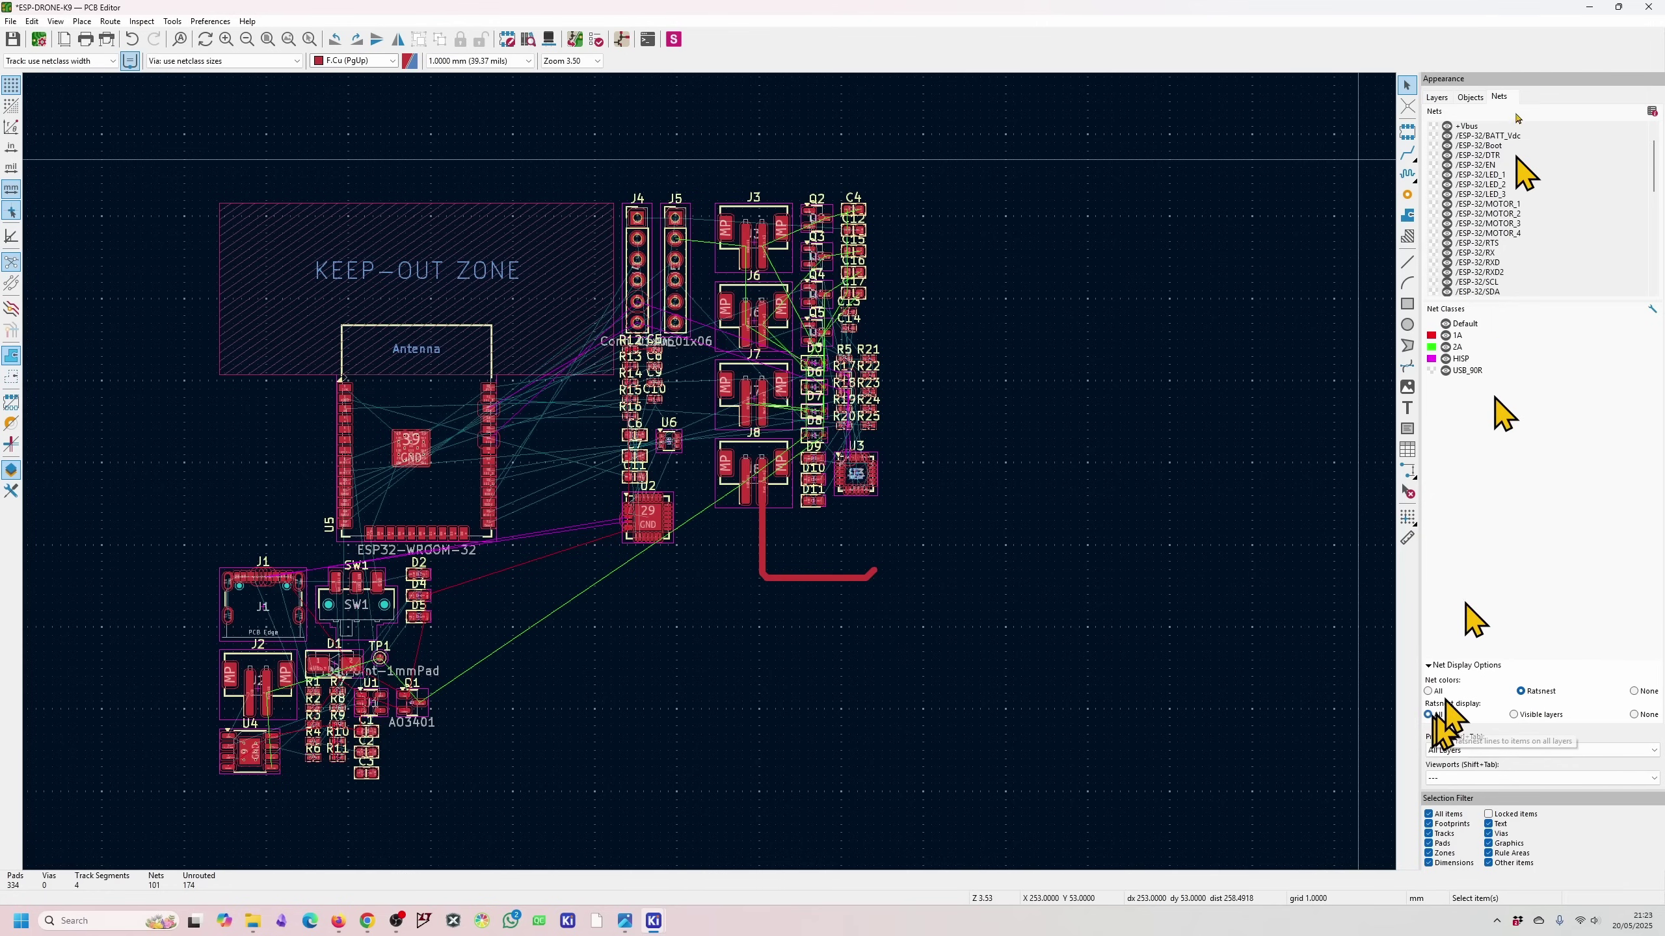
click(1442, 96)
click(1452, 111)
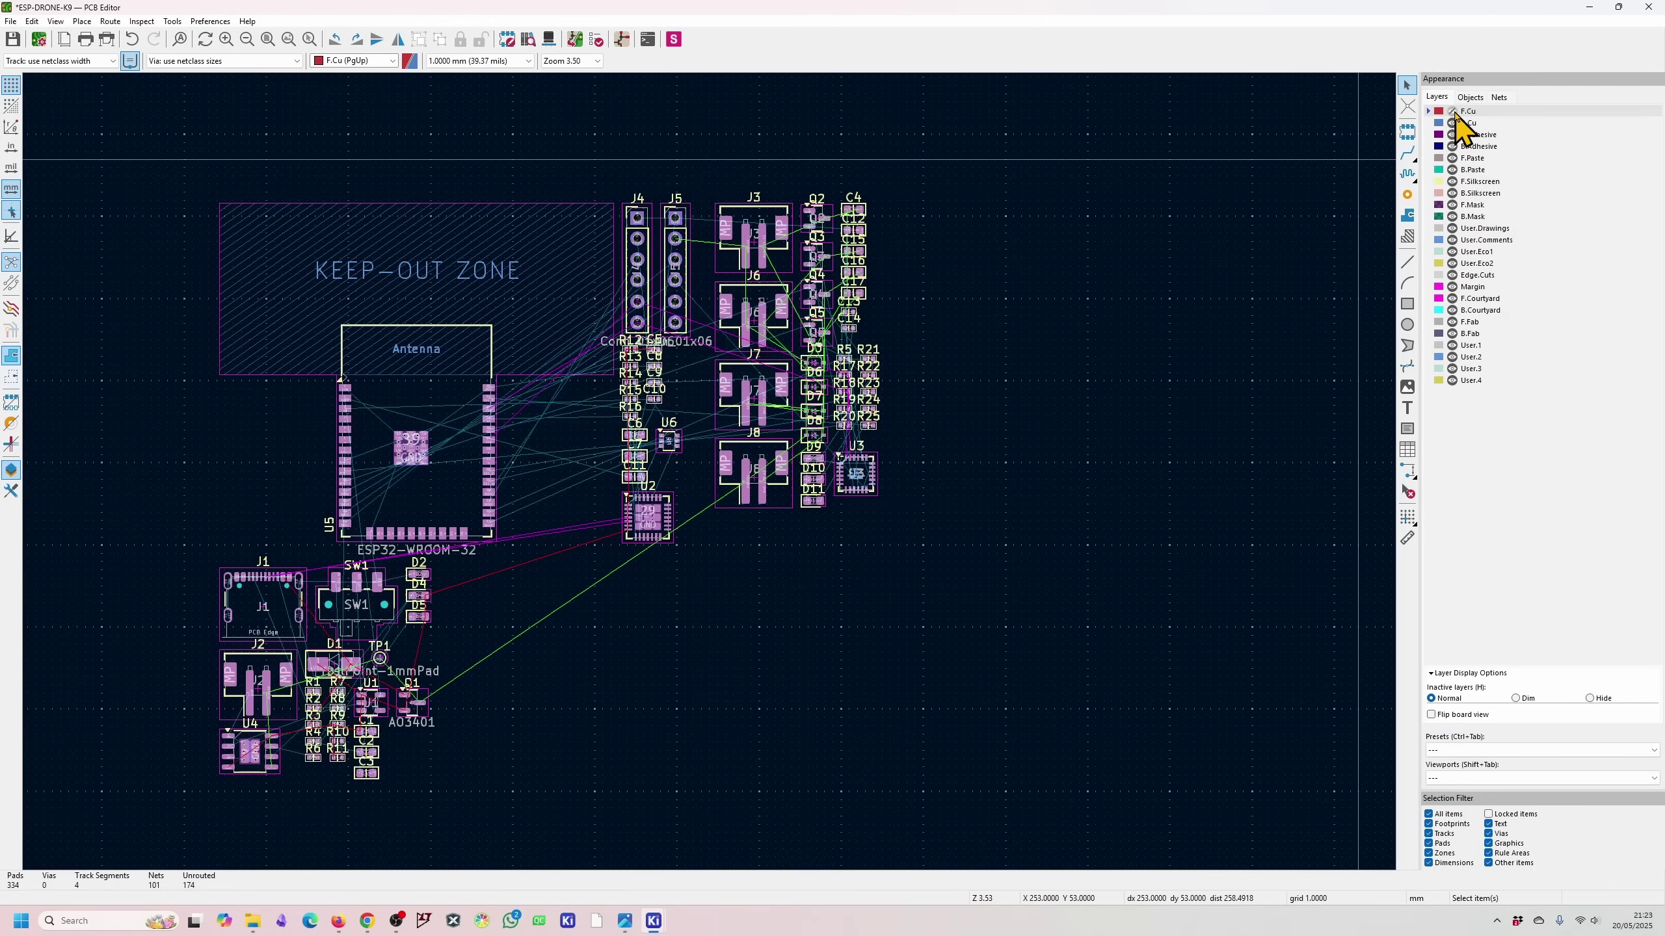
click(1453, 113)
click(1453, 112)
click(1463, 751)
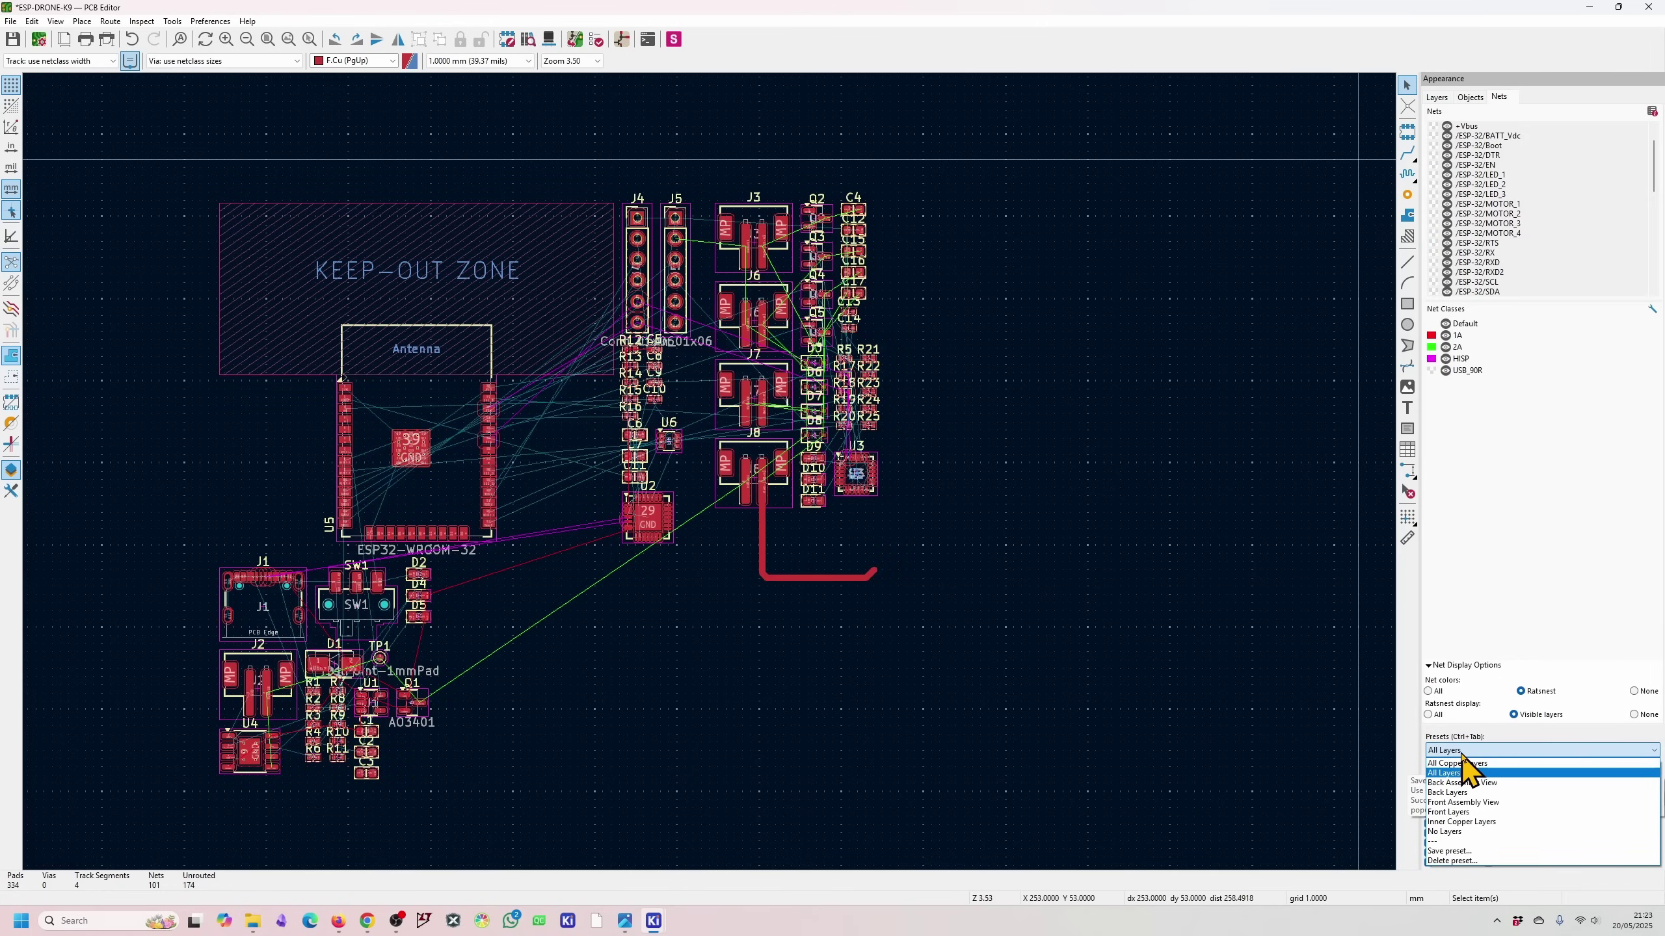
key(Escape)
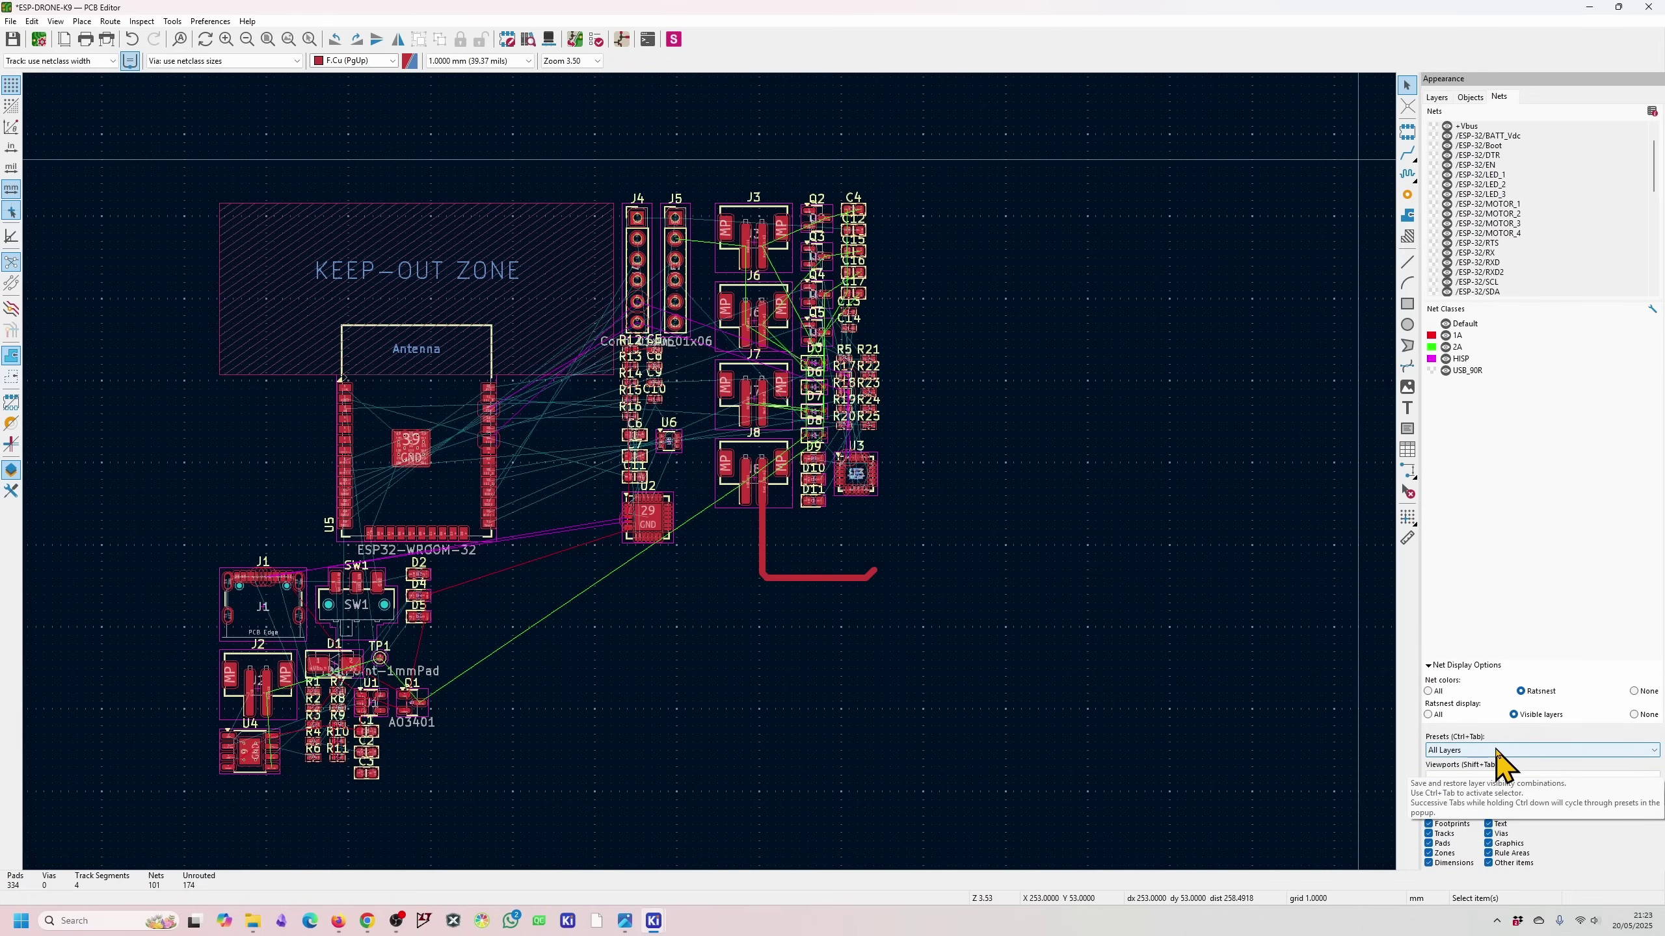
- Undock the Selection Filter and place it over the canvas below U3
double_click(1486, 796)
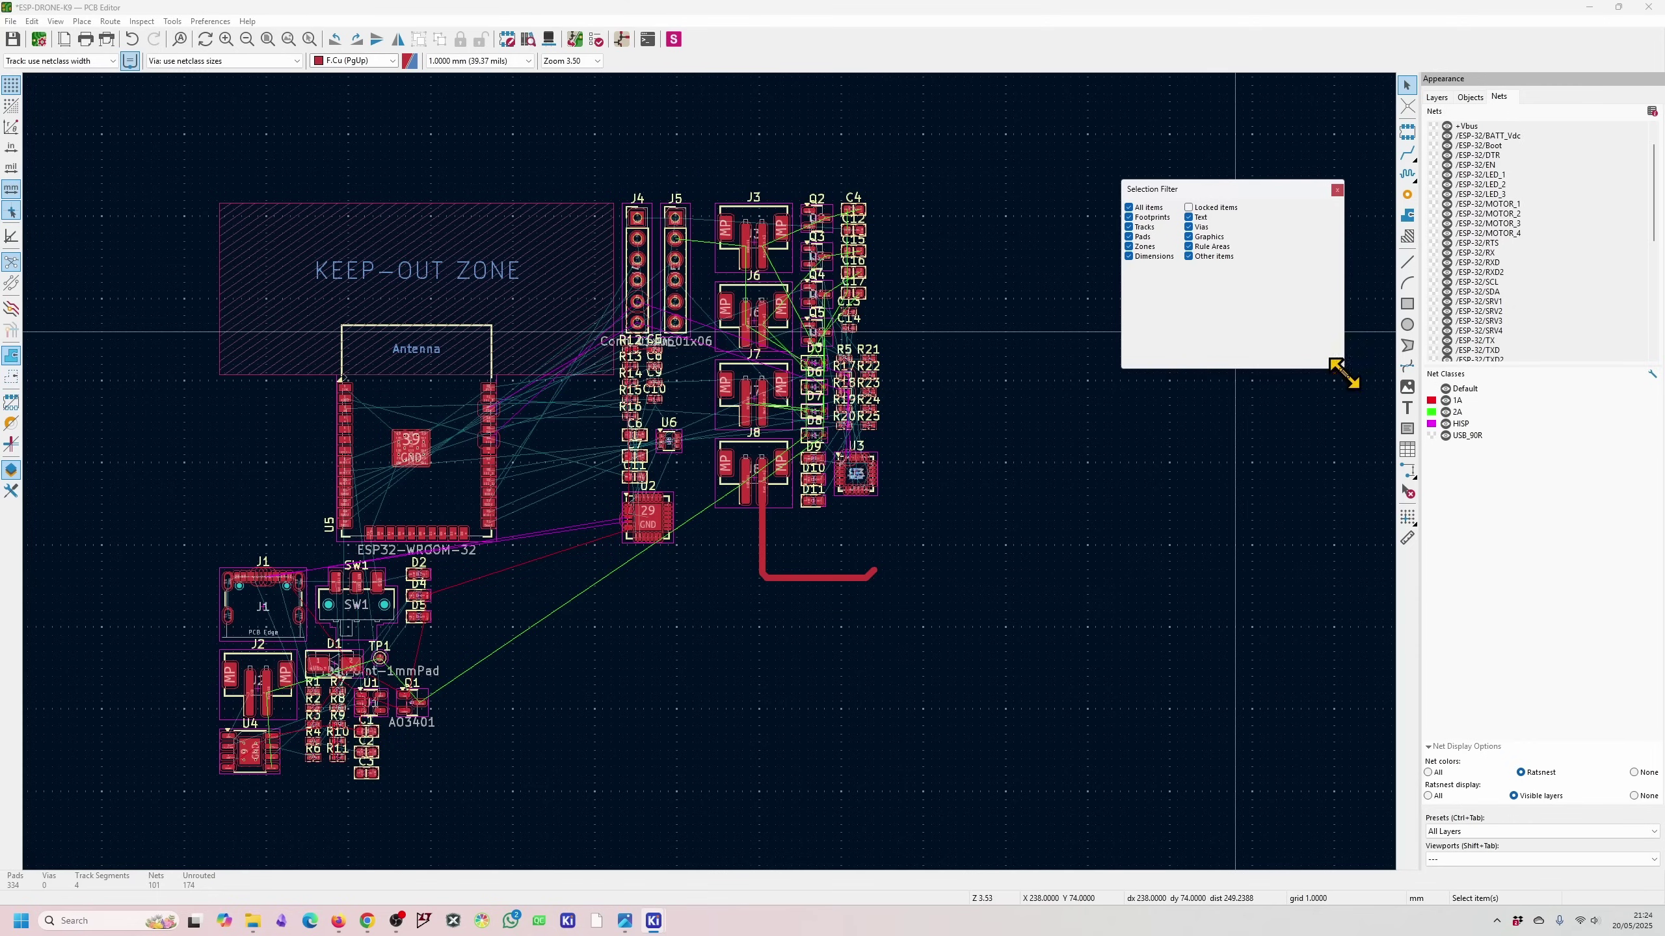
drag(1259, 180, 1324, 698)
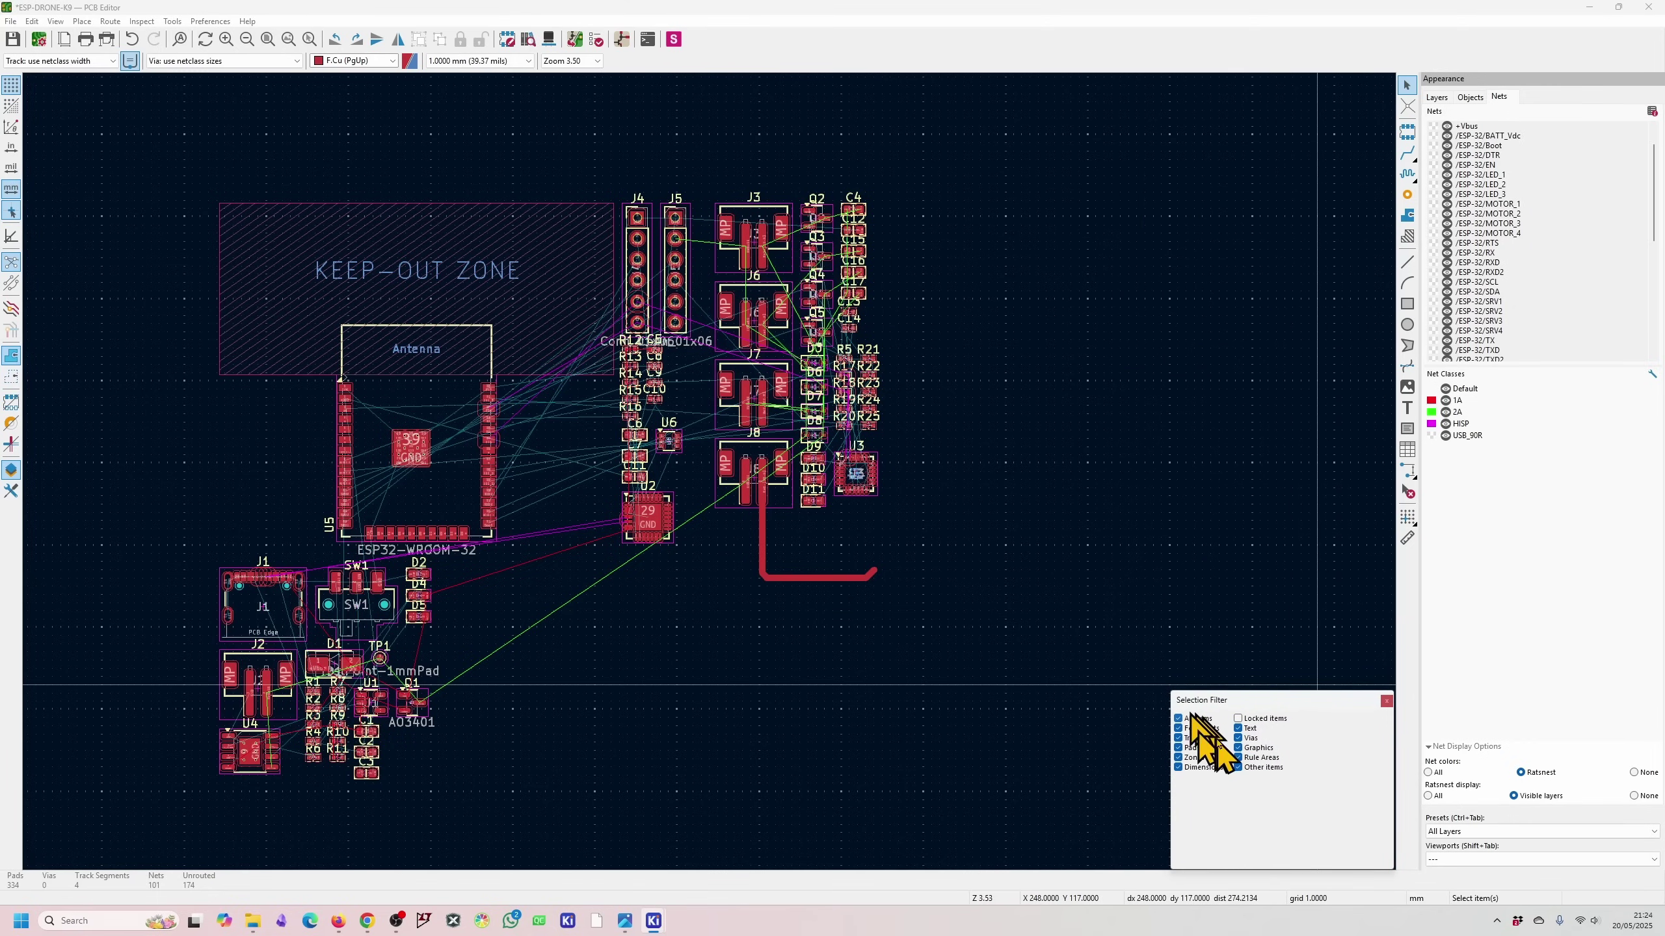
- Select C6's reference text and its footprint in turn with all item types selectable, and clear the selection
scroll(637, 405, up, 3)
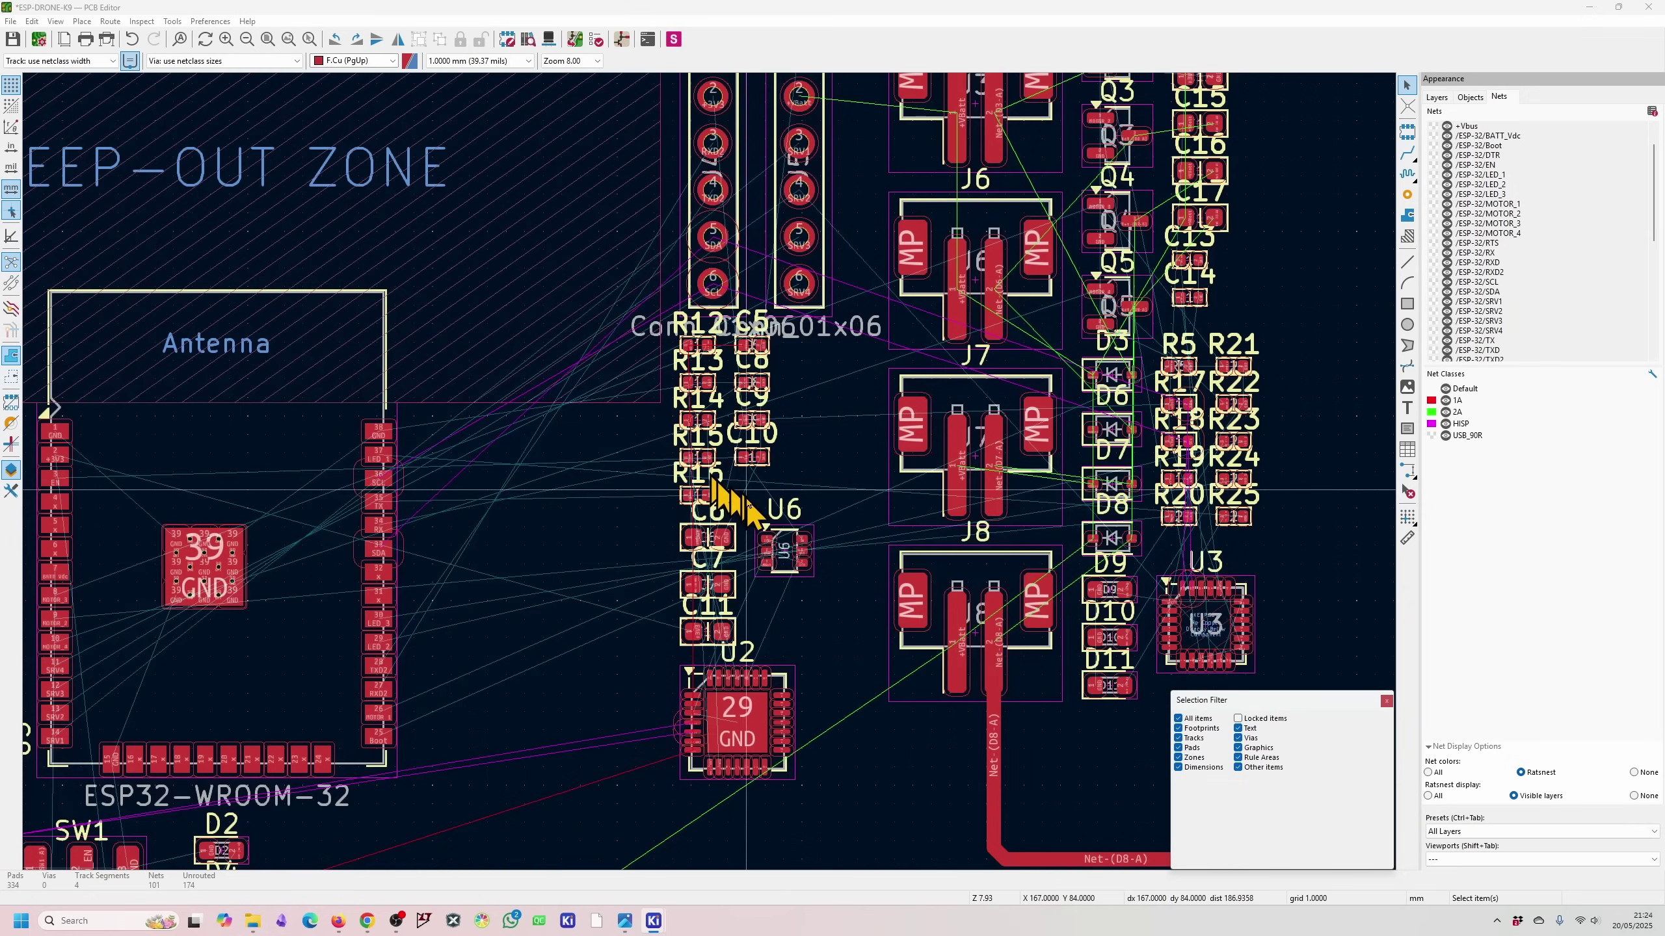
click(707, 521)
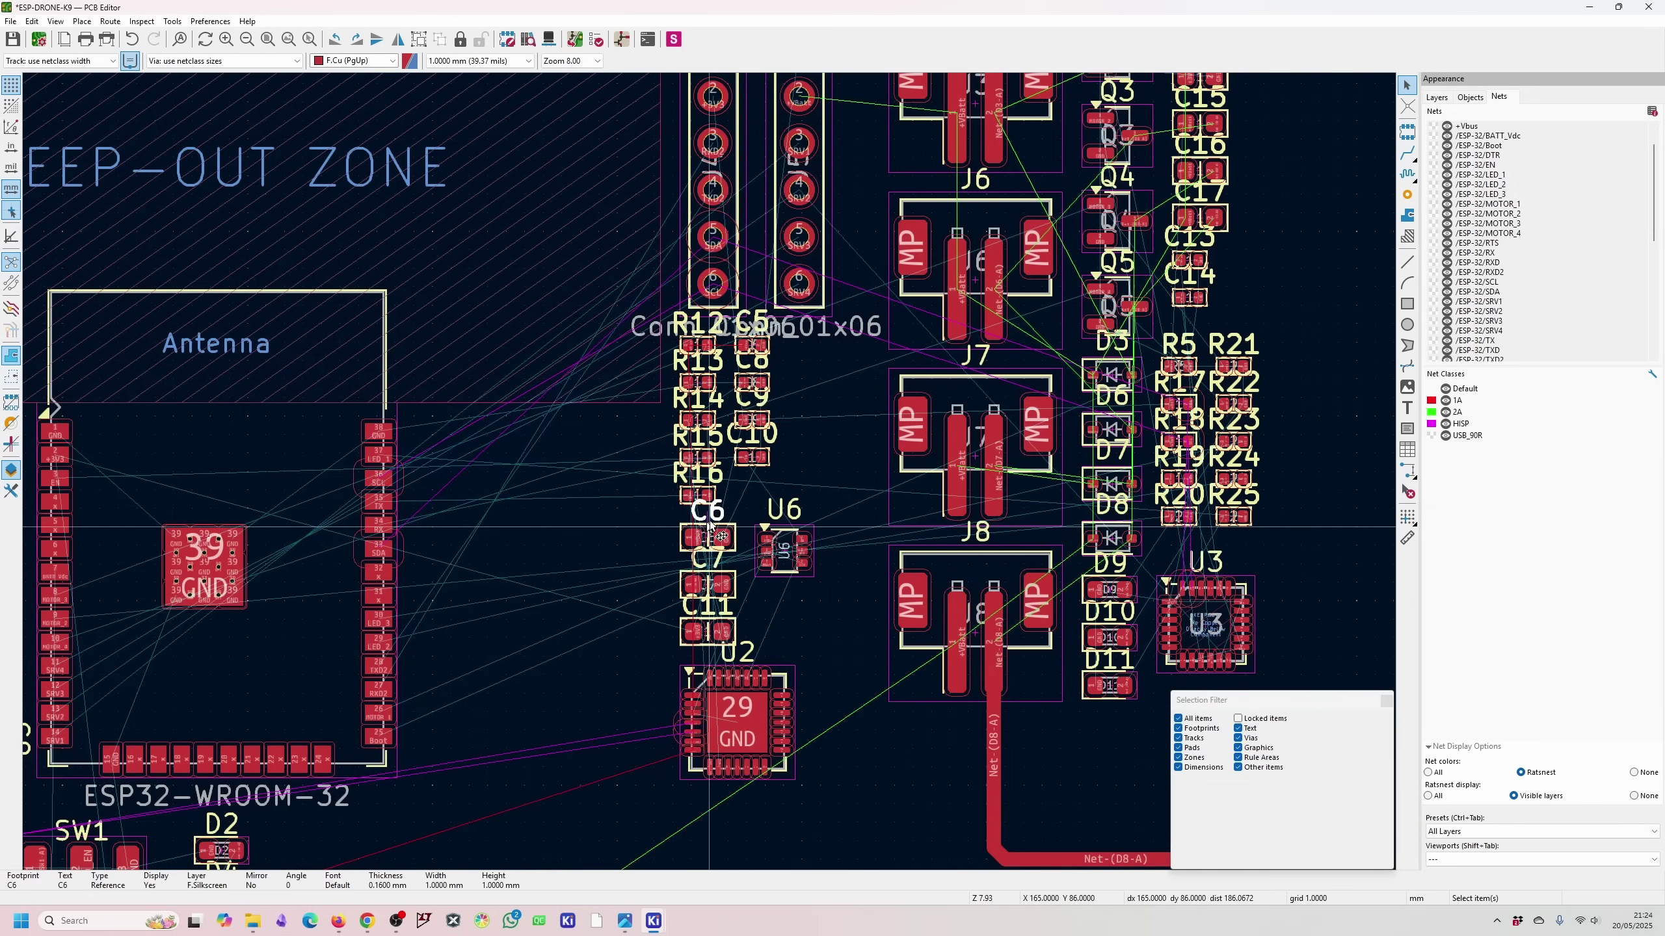
click(728, 538)
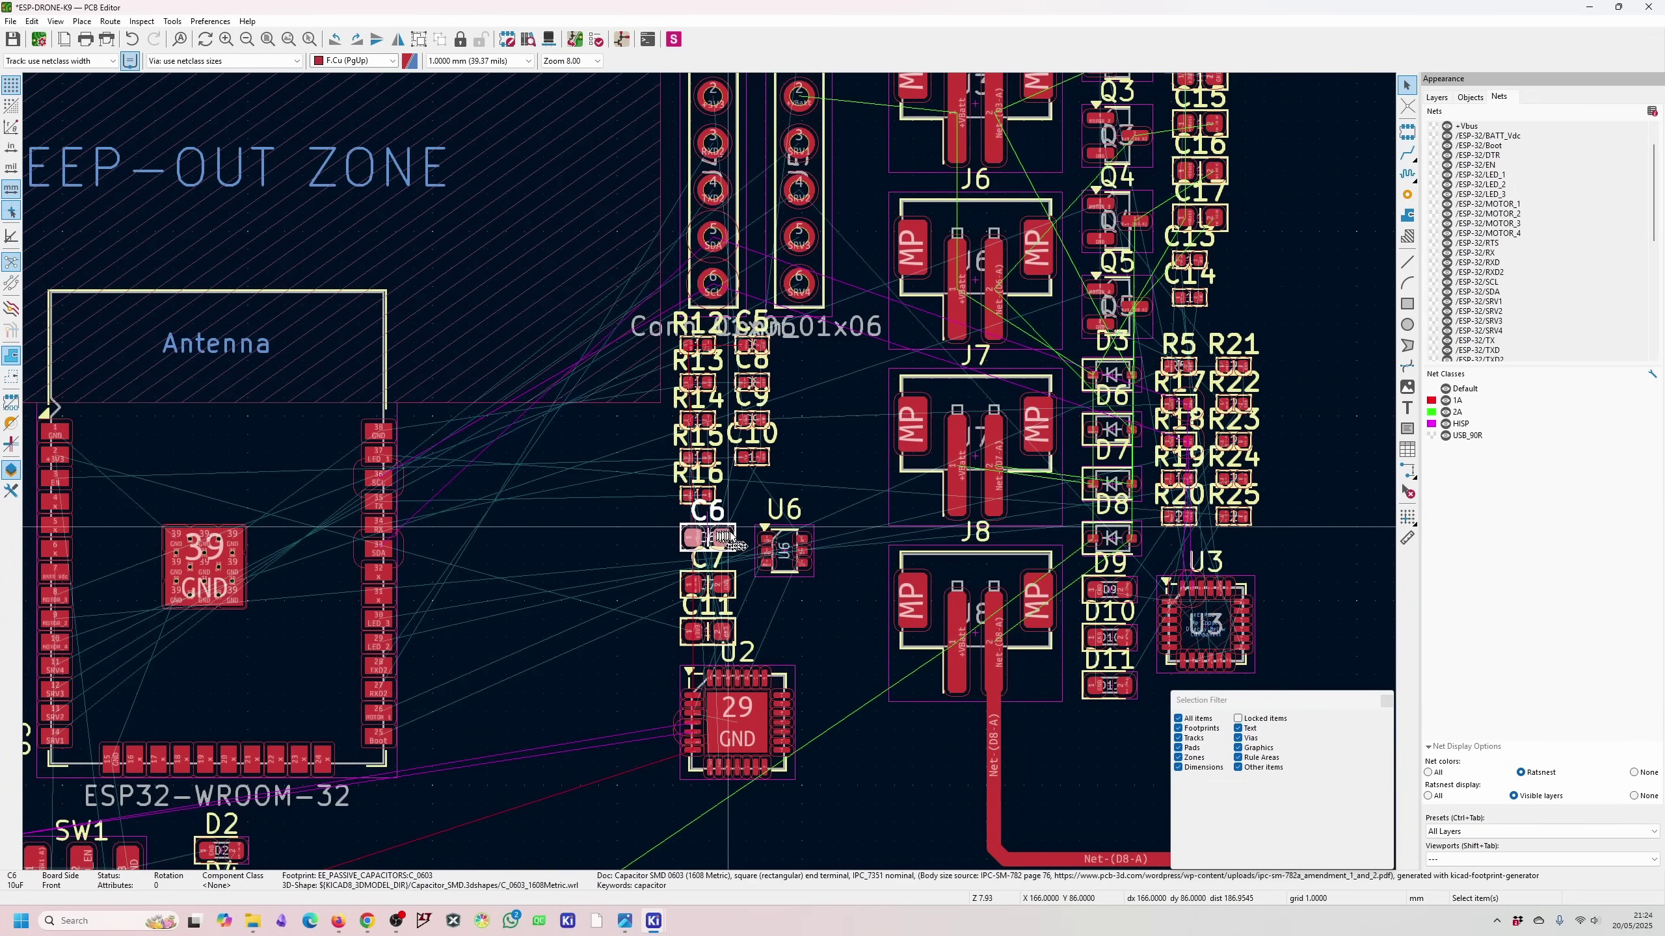
key(Escape)
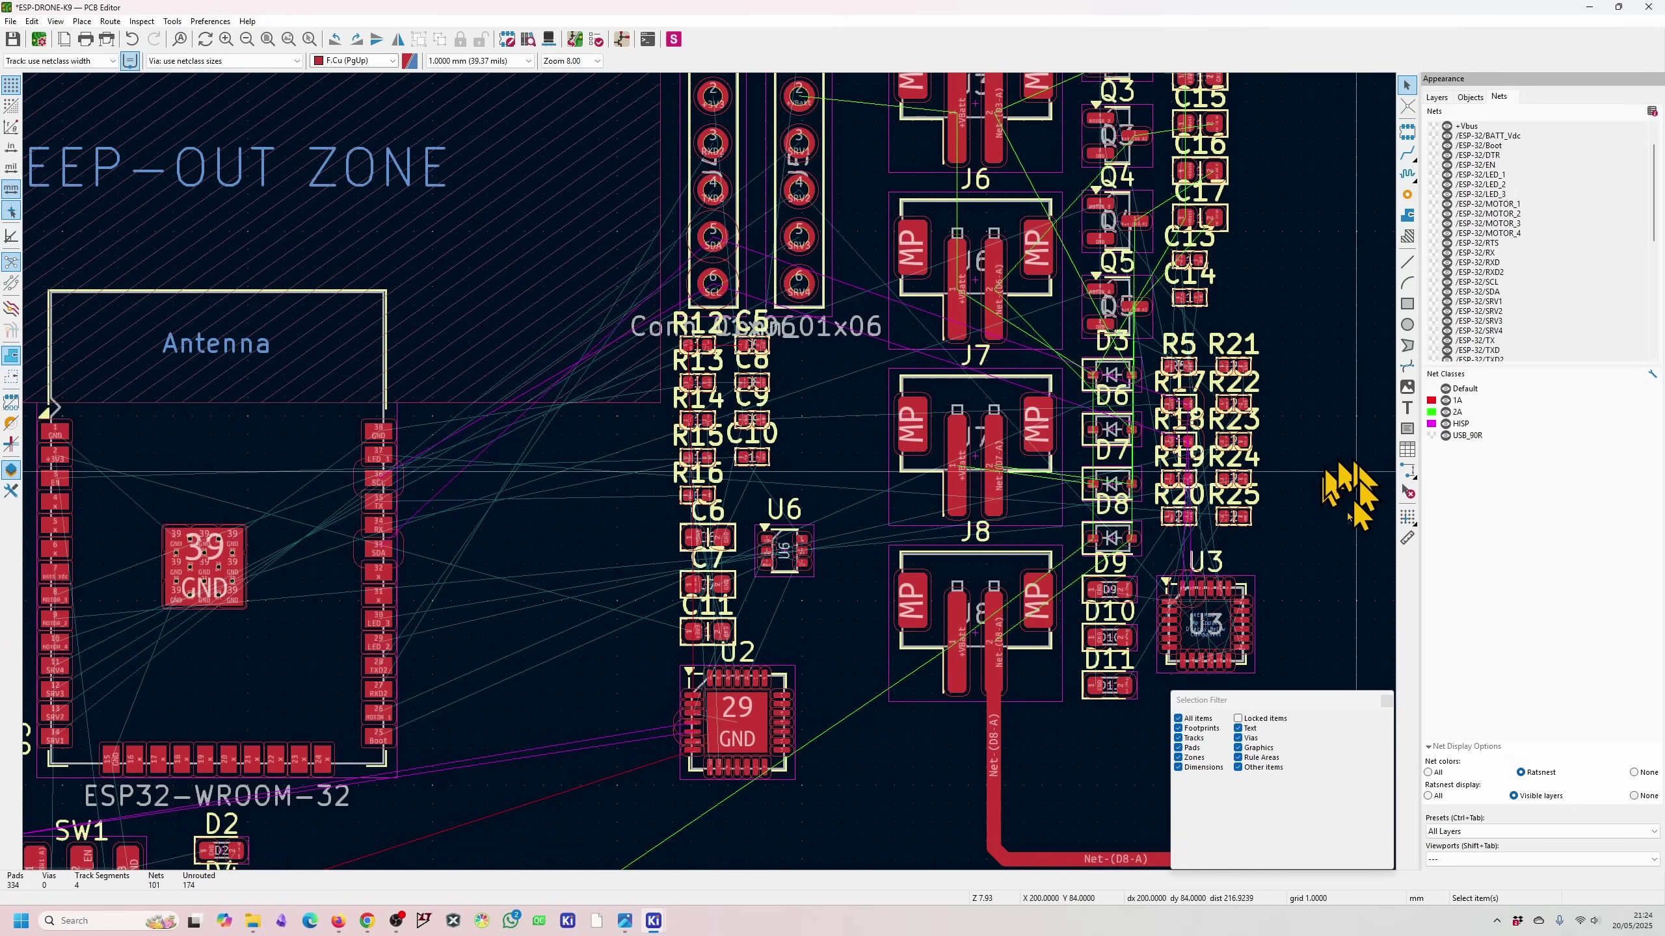
- Restrict selection to footprints only and move C10 into the empty space between U5 and C6
click(1190, 719)
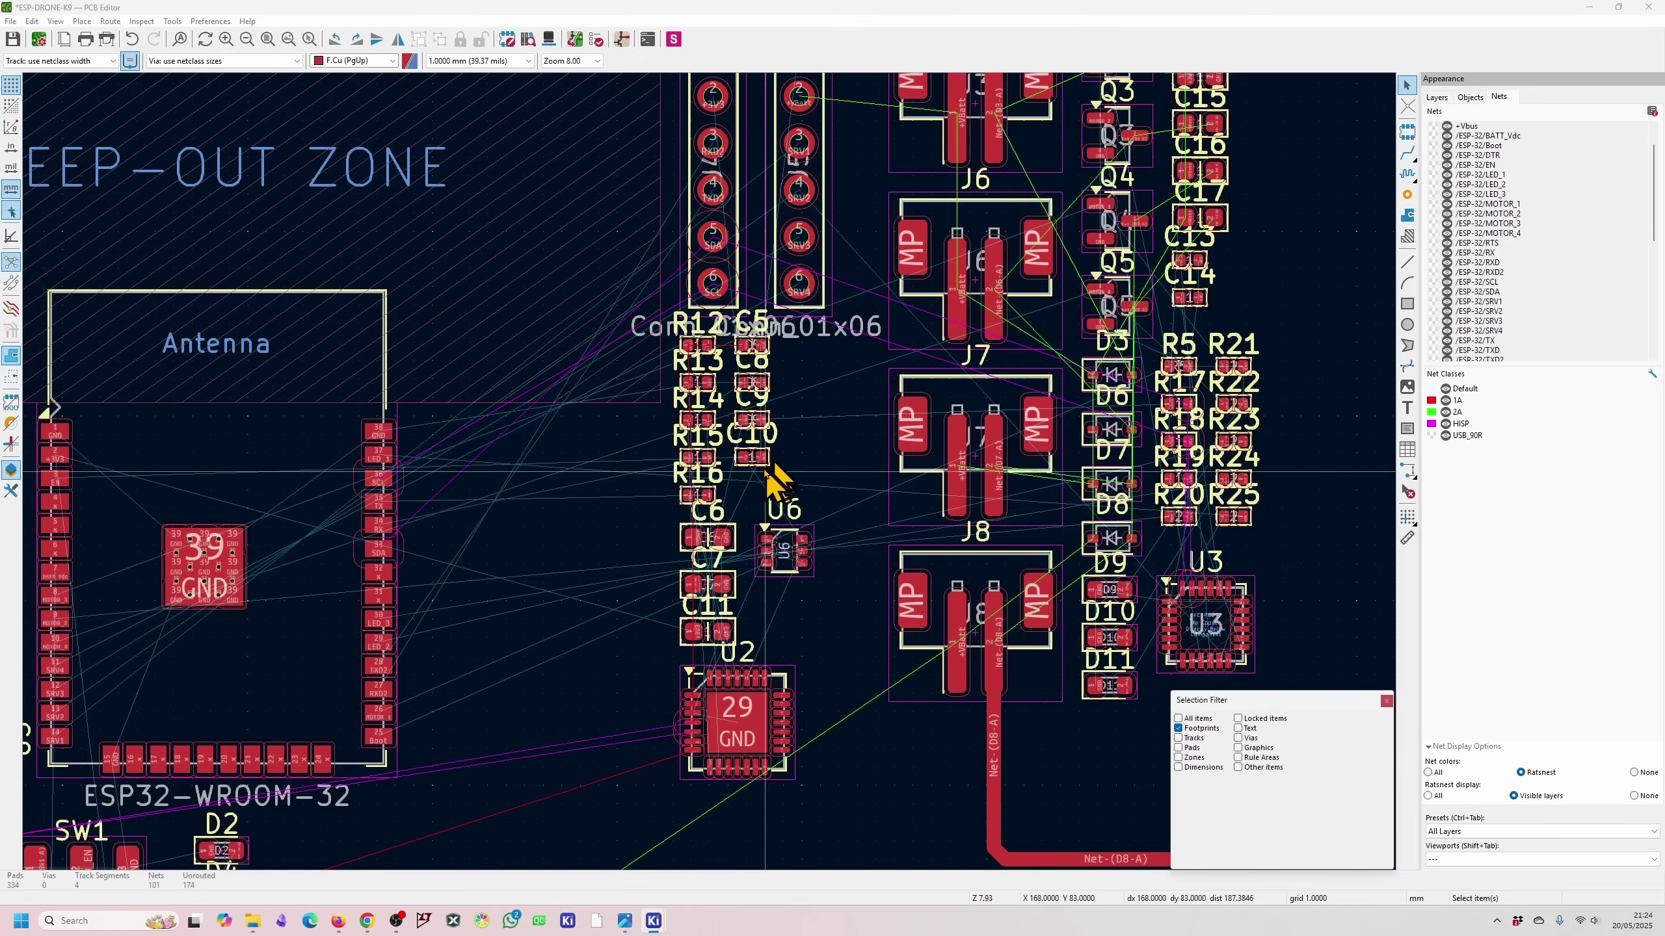
drag(760, 460, 572, 554)
click(564, 528)
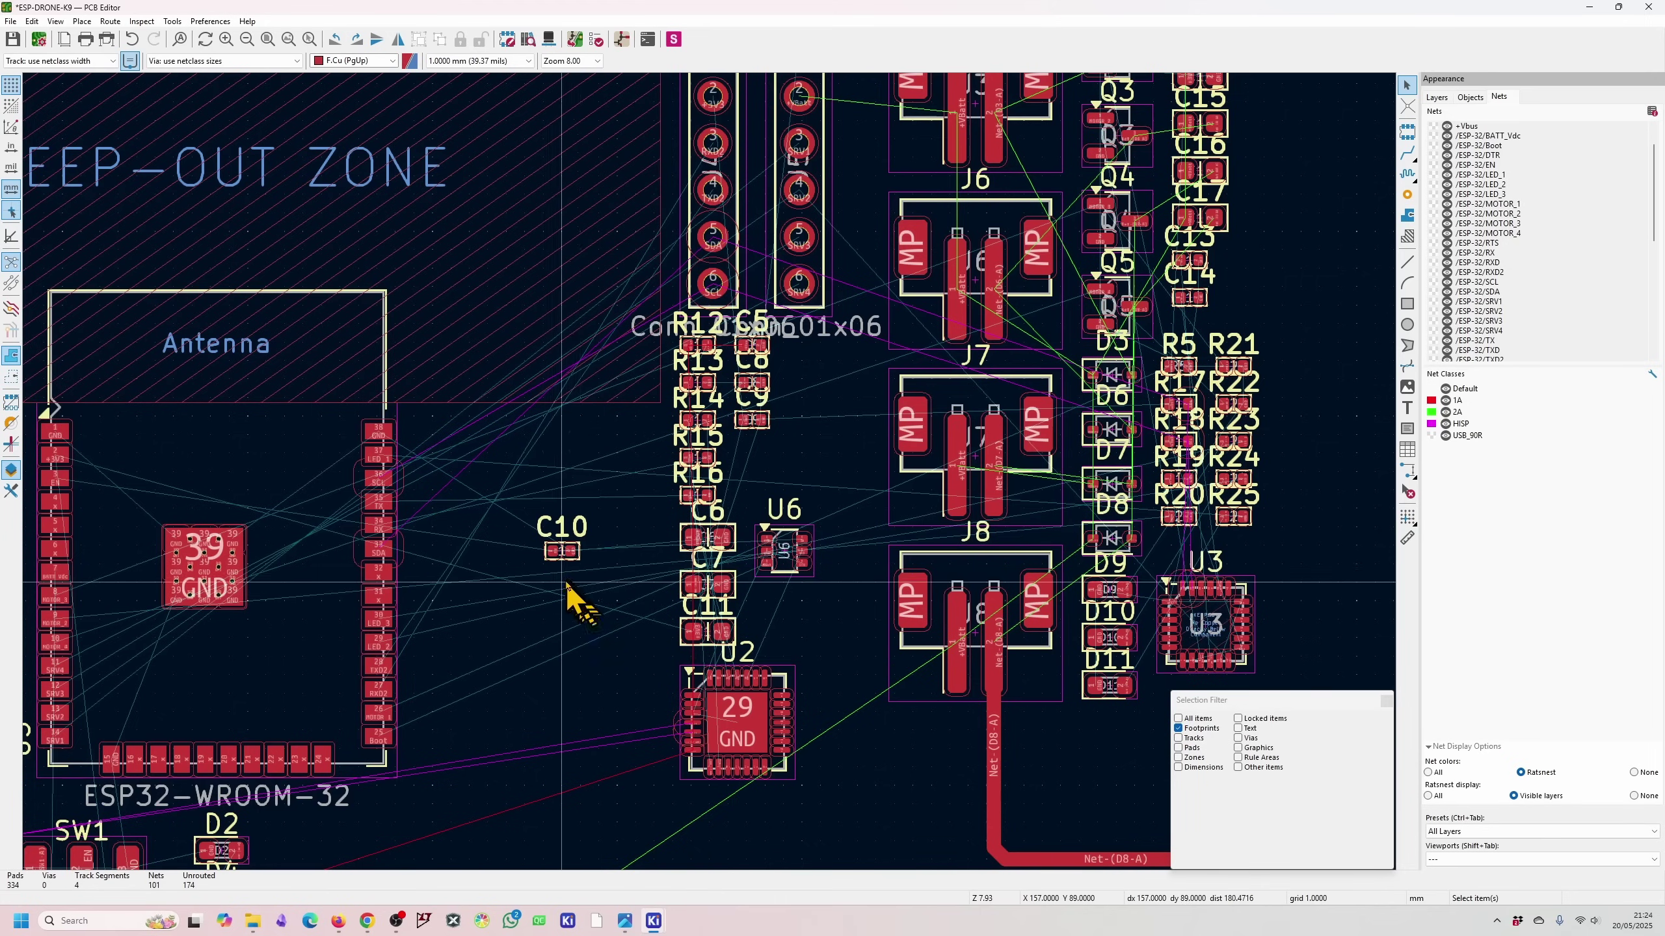
key(e)
key(Escape)
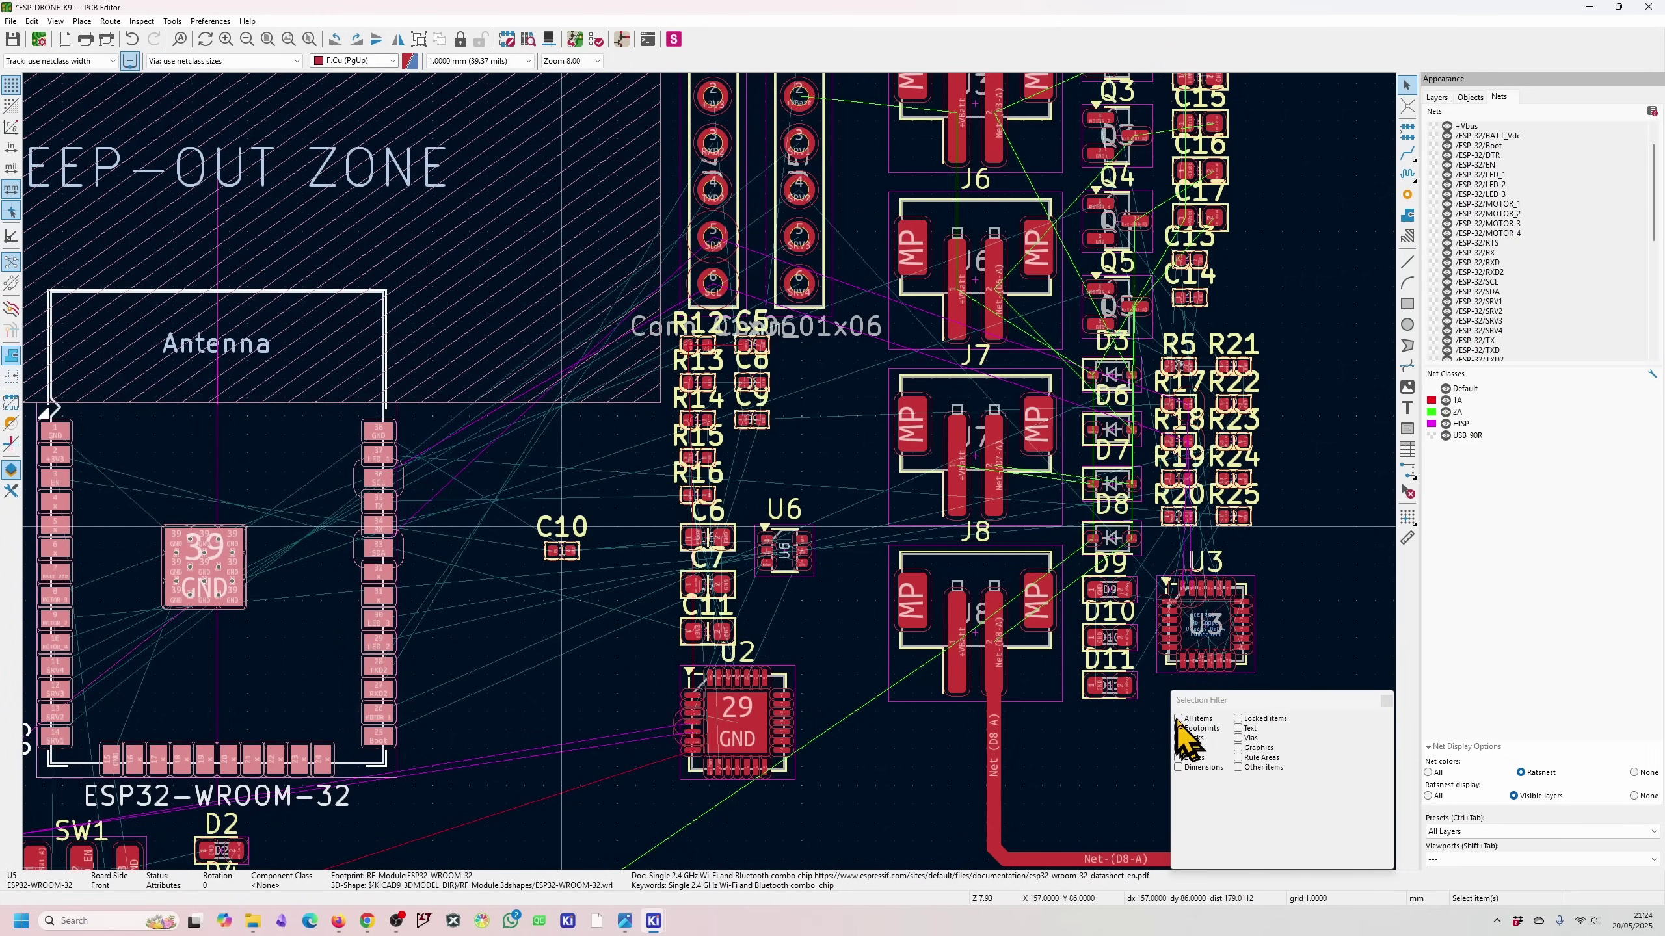
- Restrict selection to text only, move C10's silkscreen reference below its footprint, and select its F.Fab reference text
click(1238, 738)
click(1238, 728)
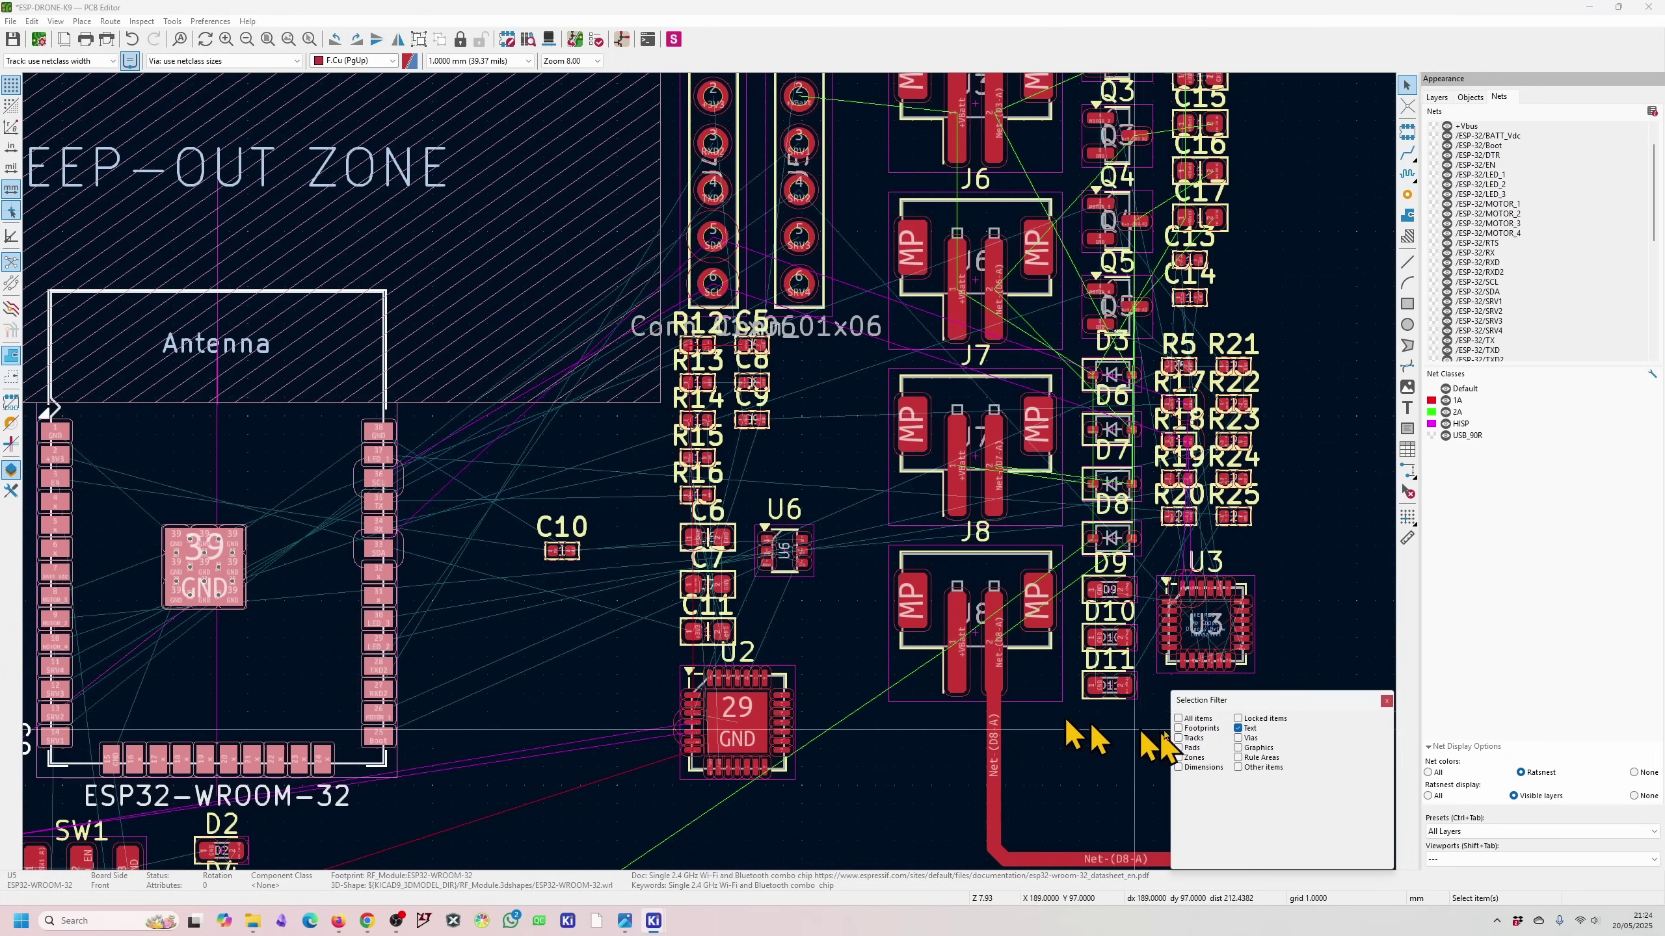
drag(562, 527, 550, 582)
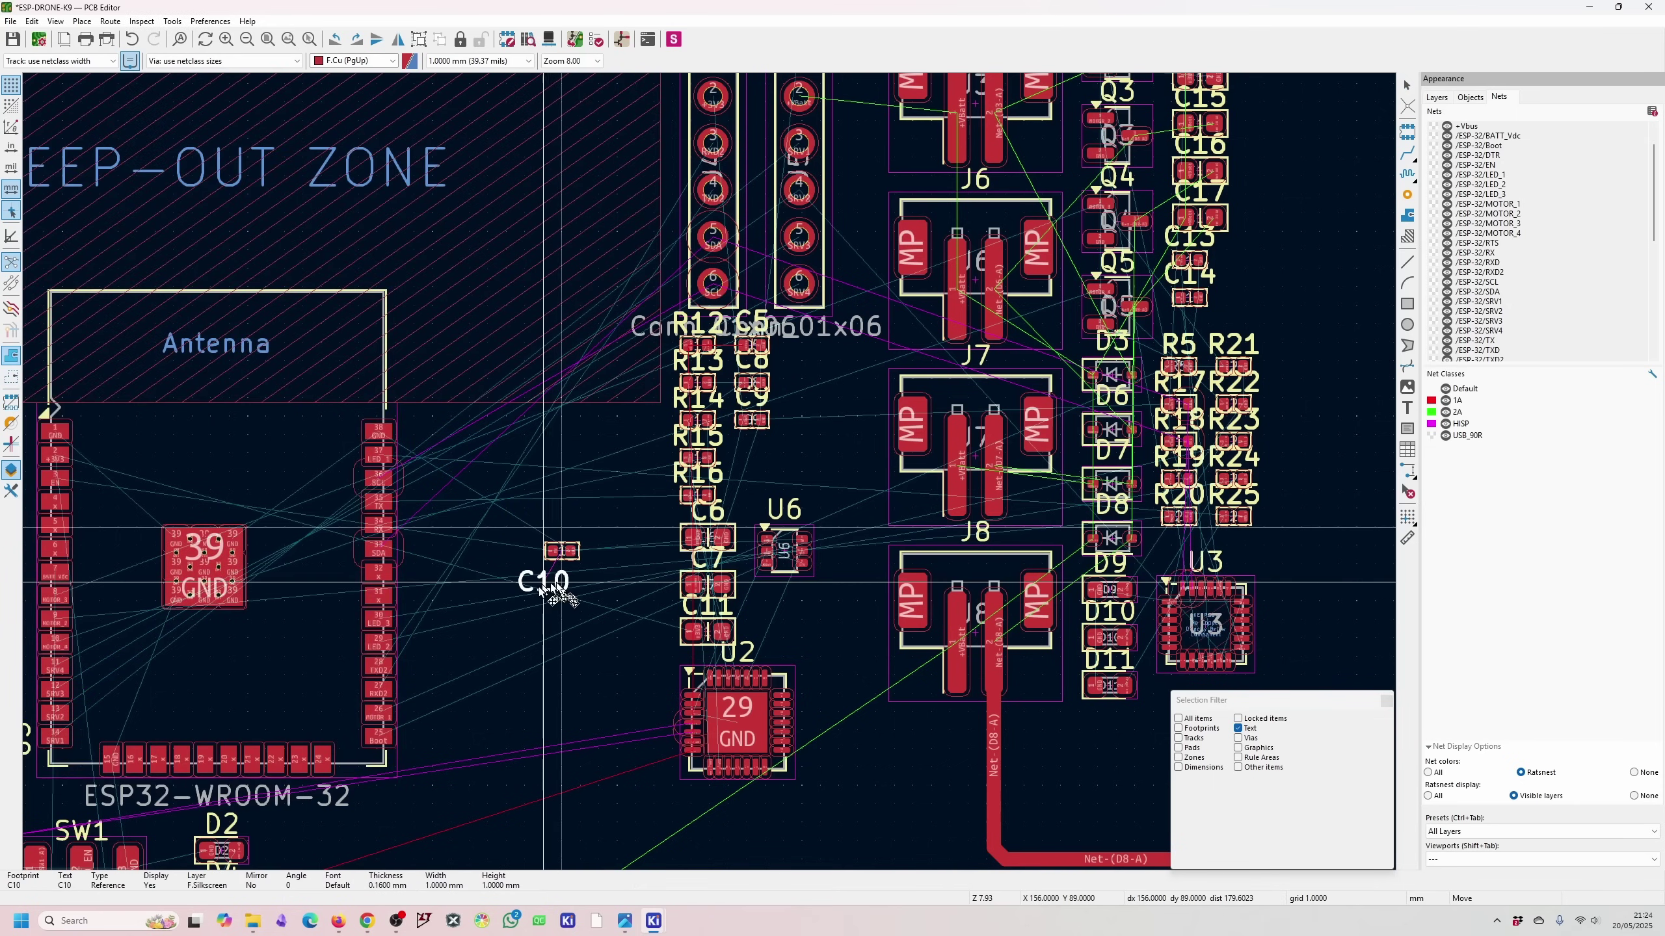
click(558, 562)
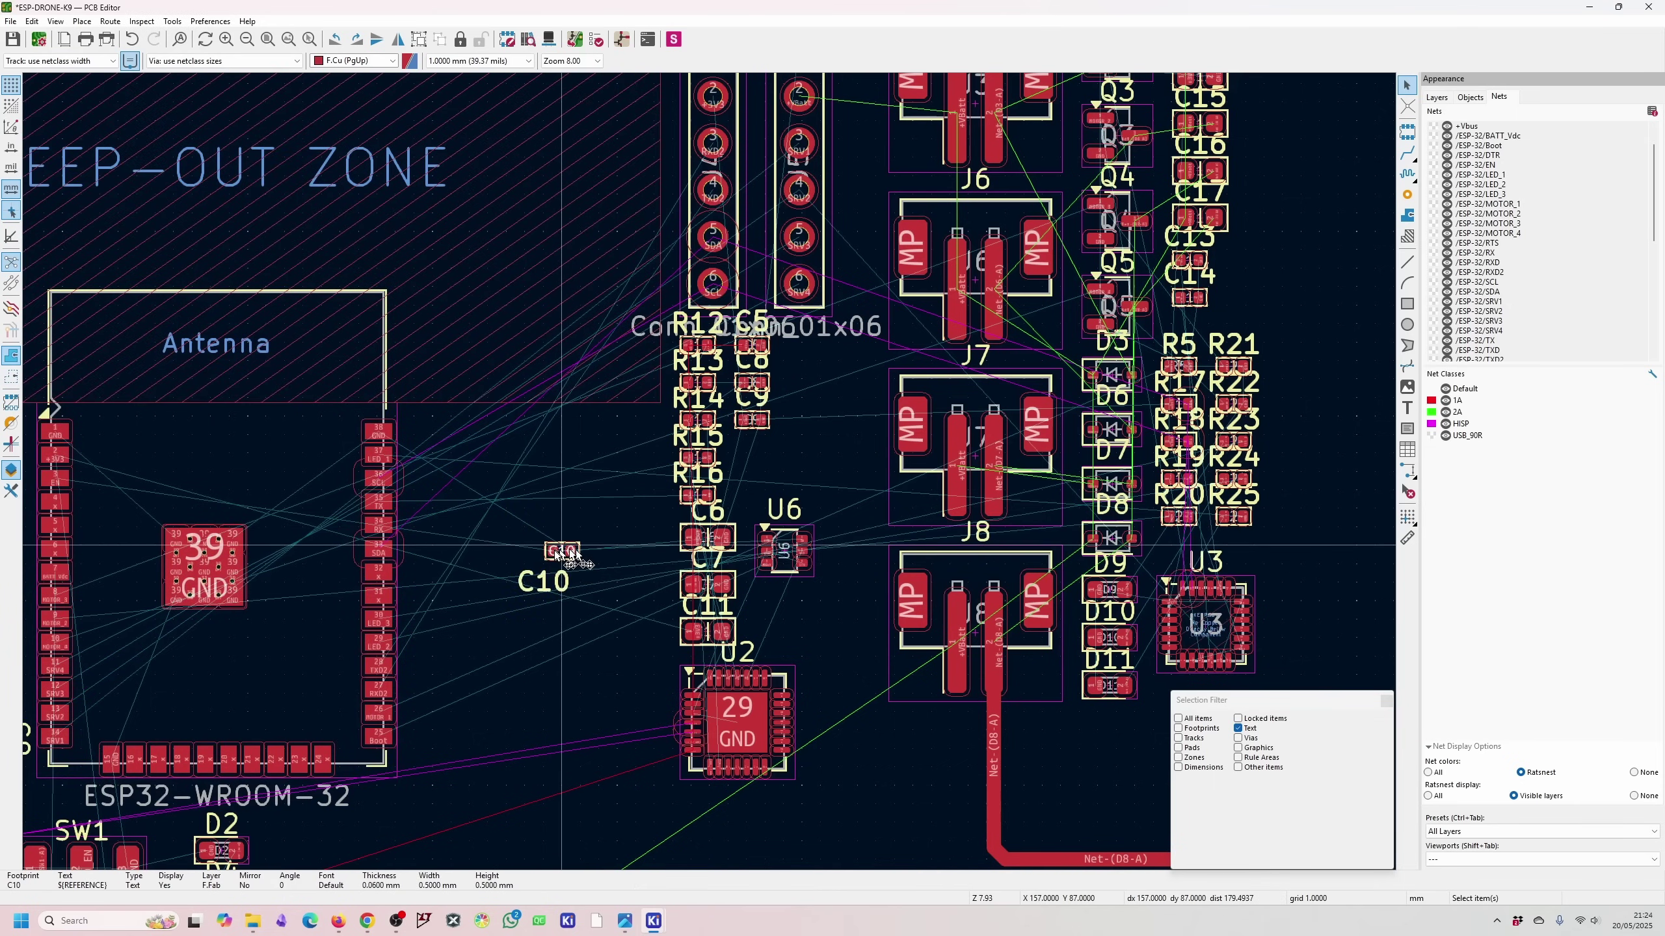
- Move C10's F.Fab reference text just below its footprint and clear the selection
scroll(473, 575, up, 4)
click(818, 482)
drag(824, 476, 826, 496)
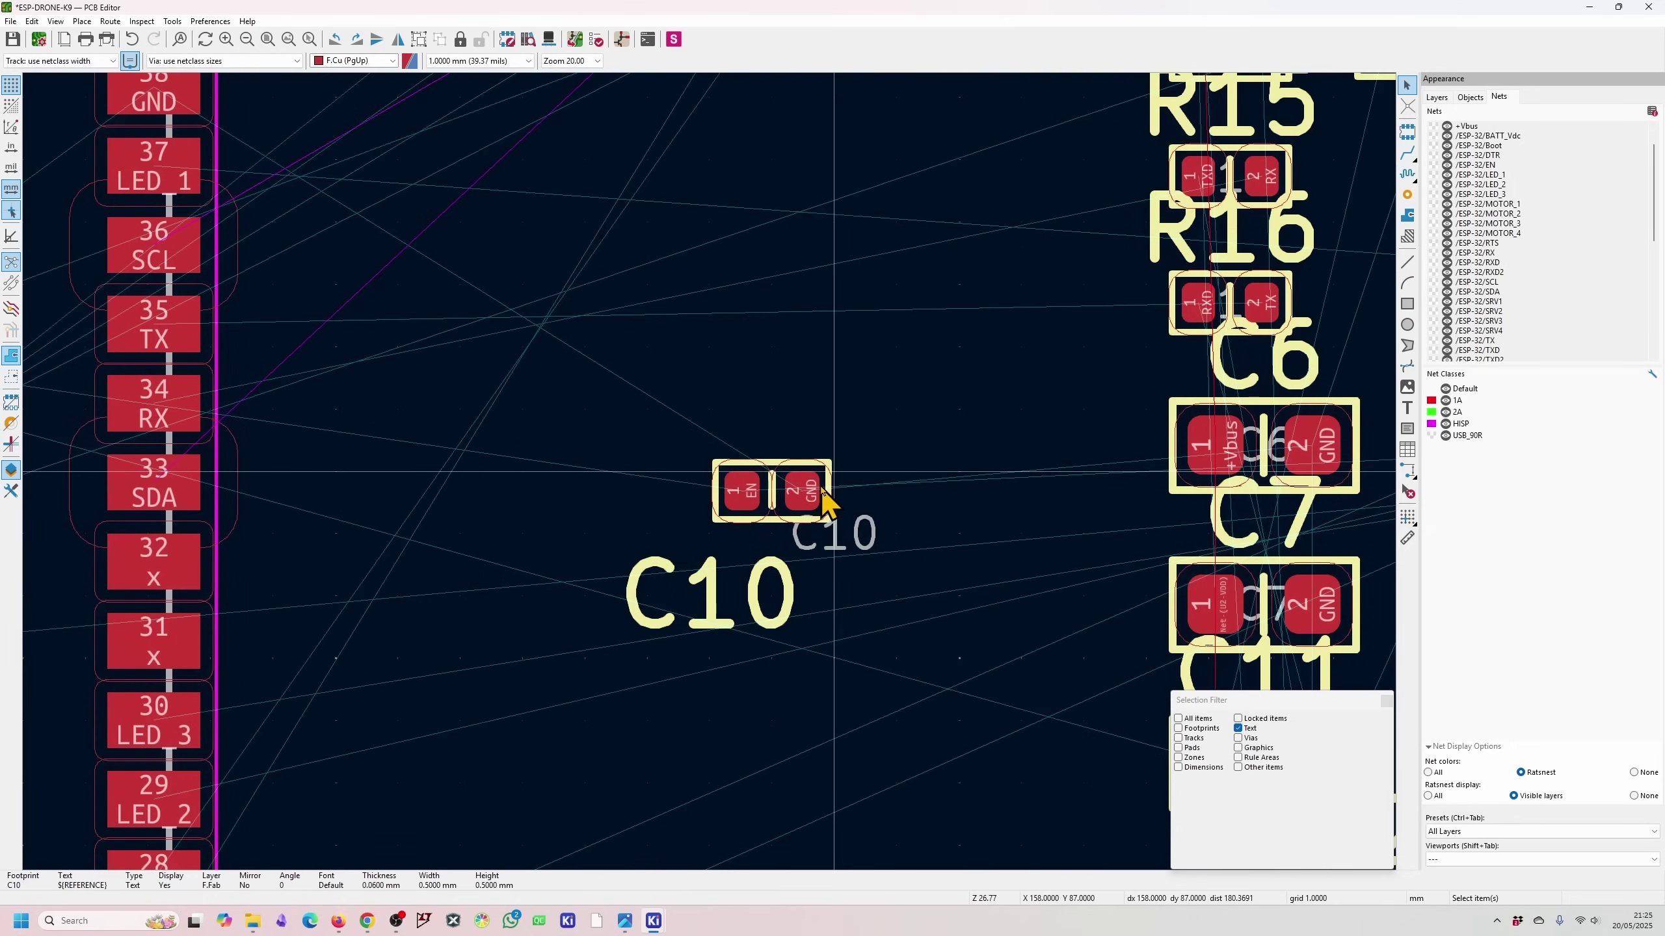
click(771, 485)
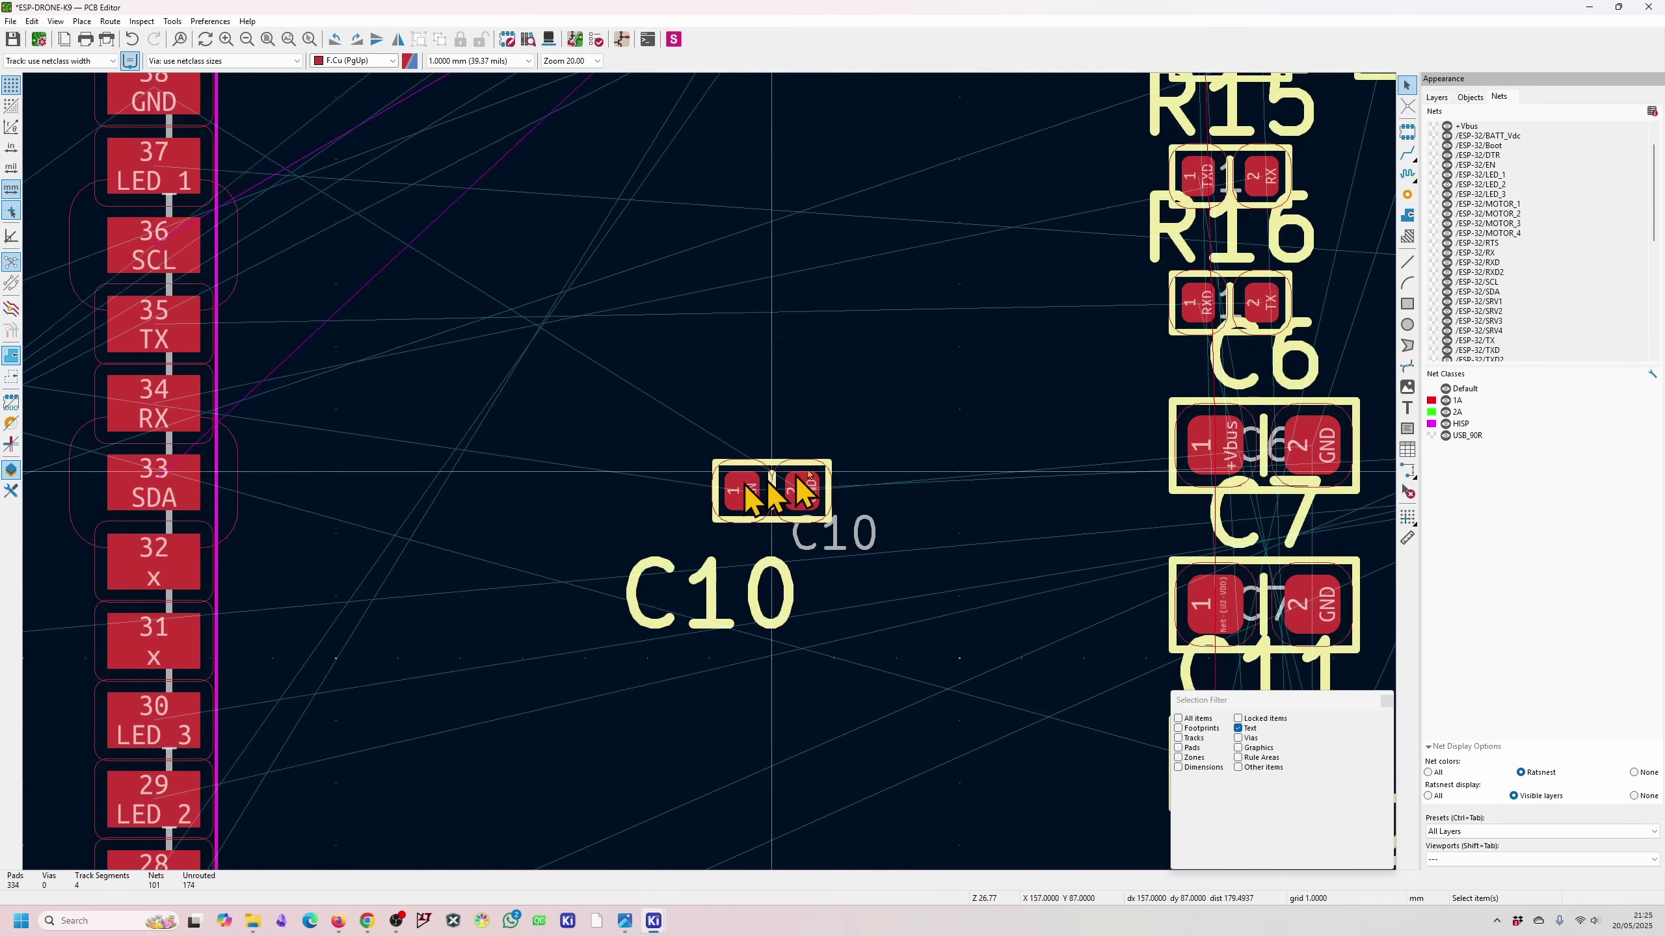
- Make all item types except locked items selectable and dock the Selection Filter below the Appearance settings
click(1178, 718)
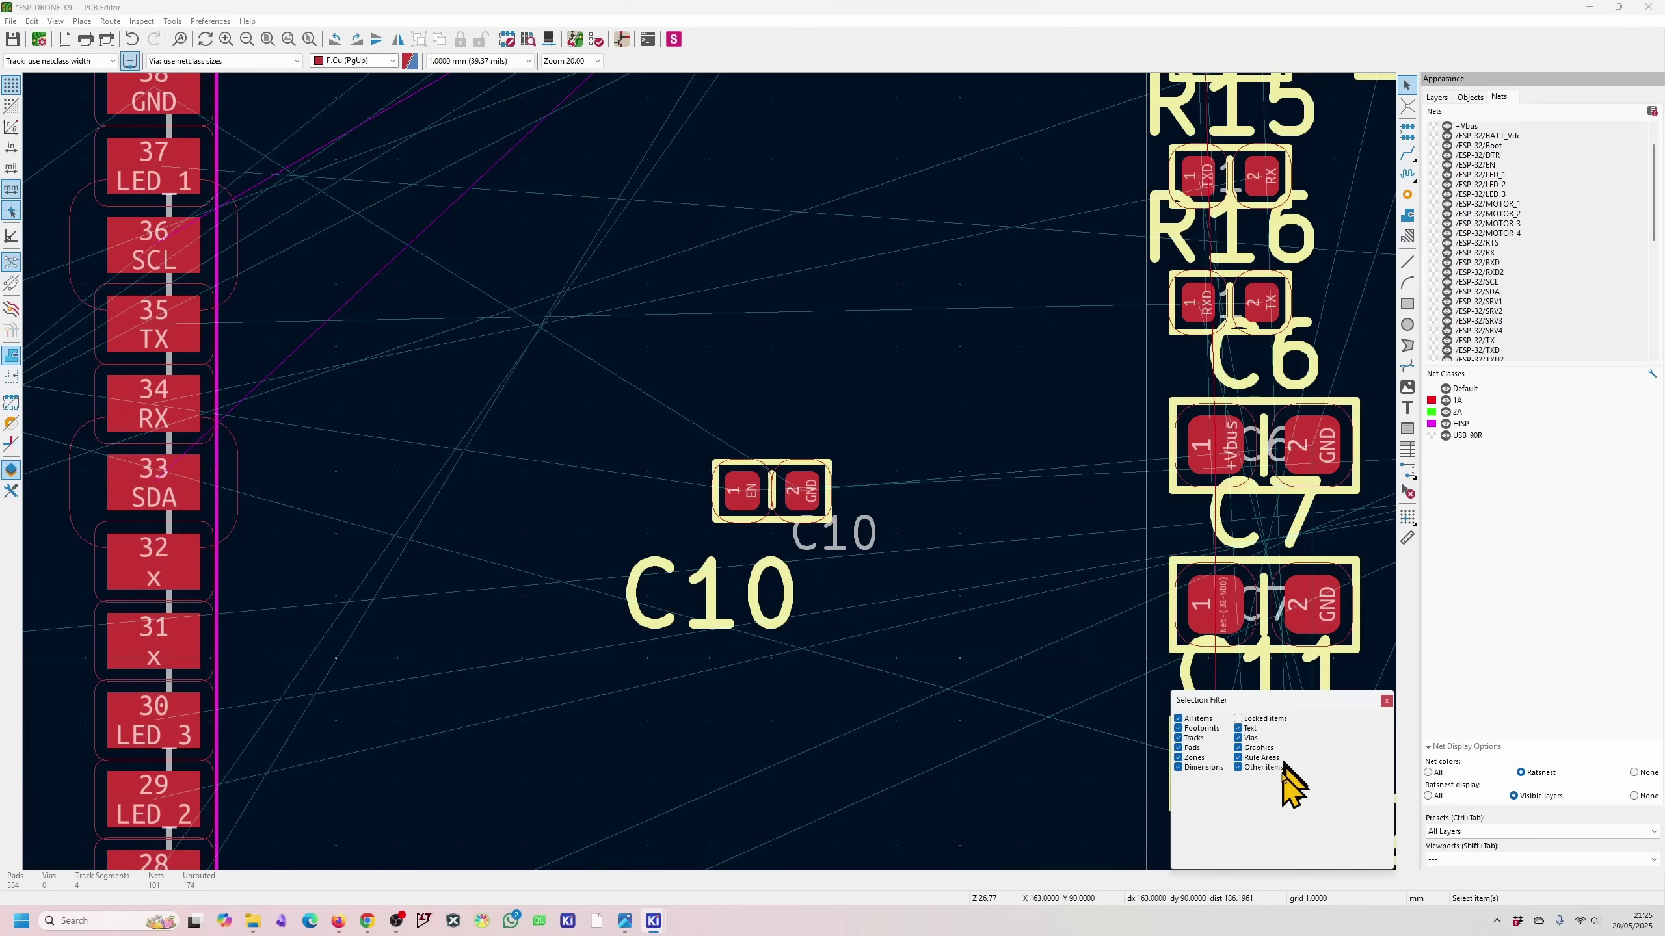
drag(1305, 703, 1505, 521)
scroll(1154, 706, down, 5)
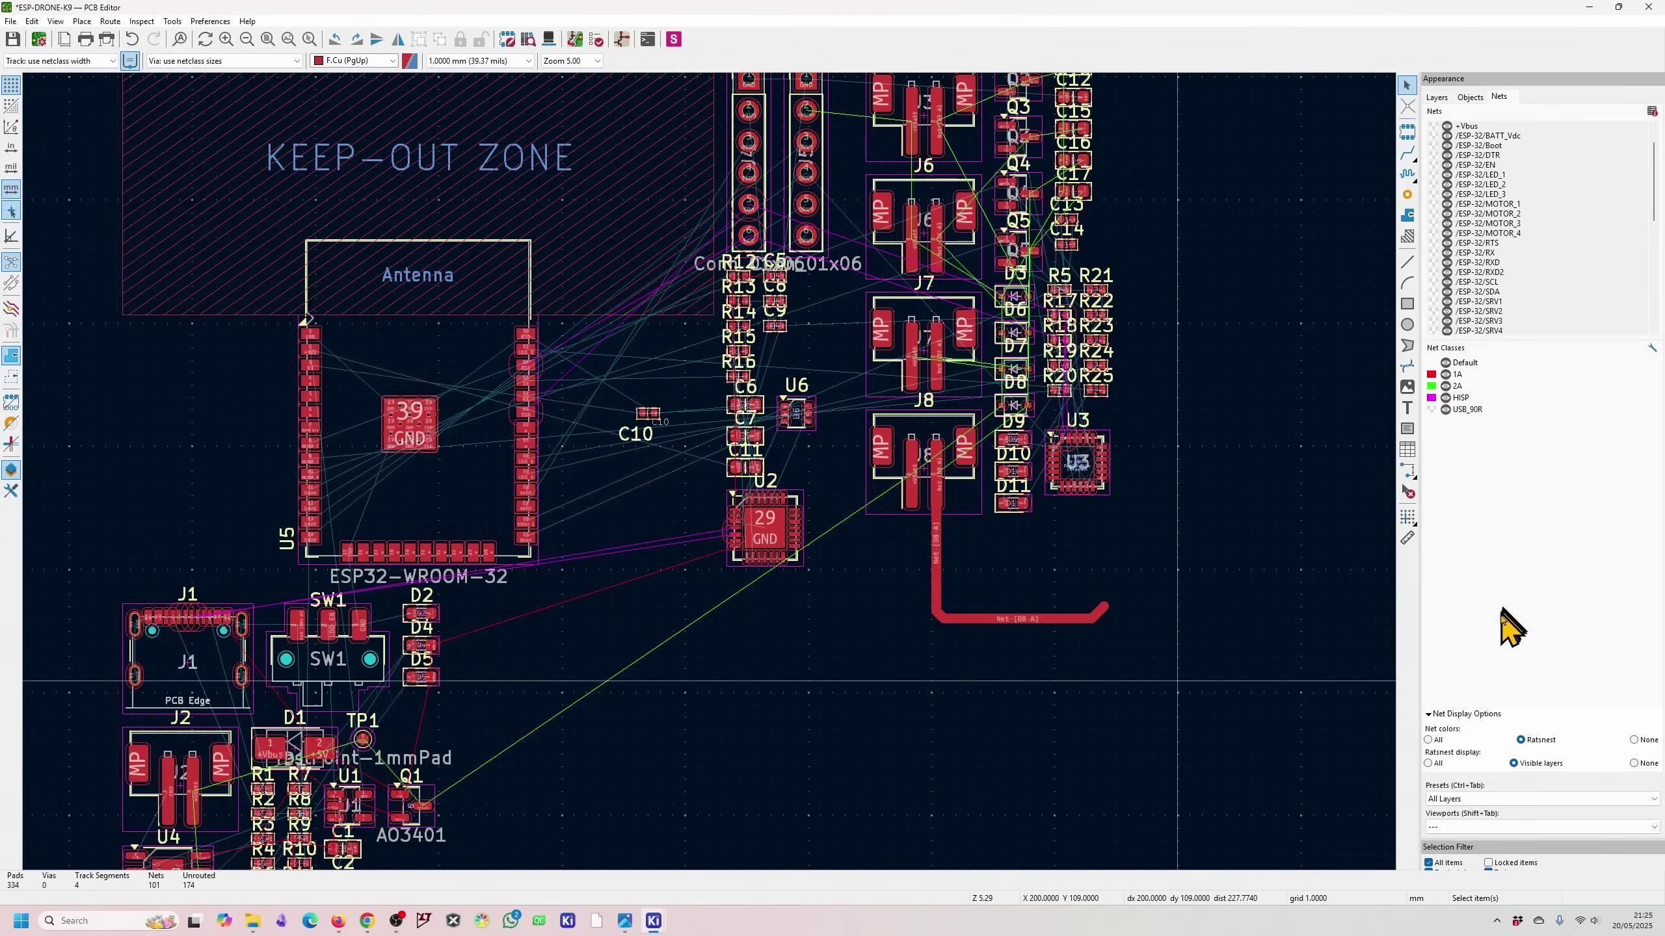
- Hide the front footprints in the object visibility settings and show them again
click(1471, 97)
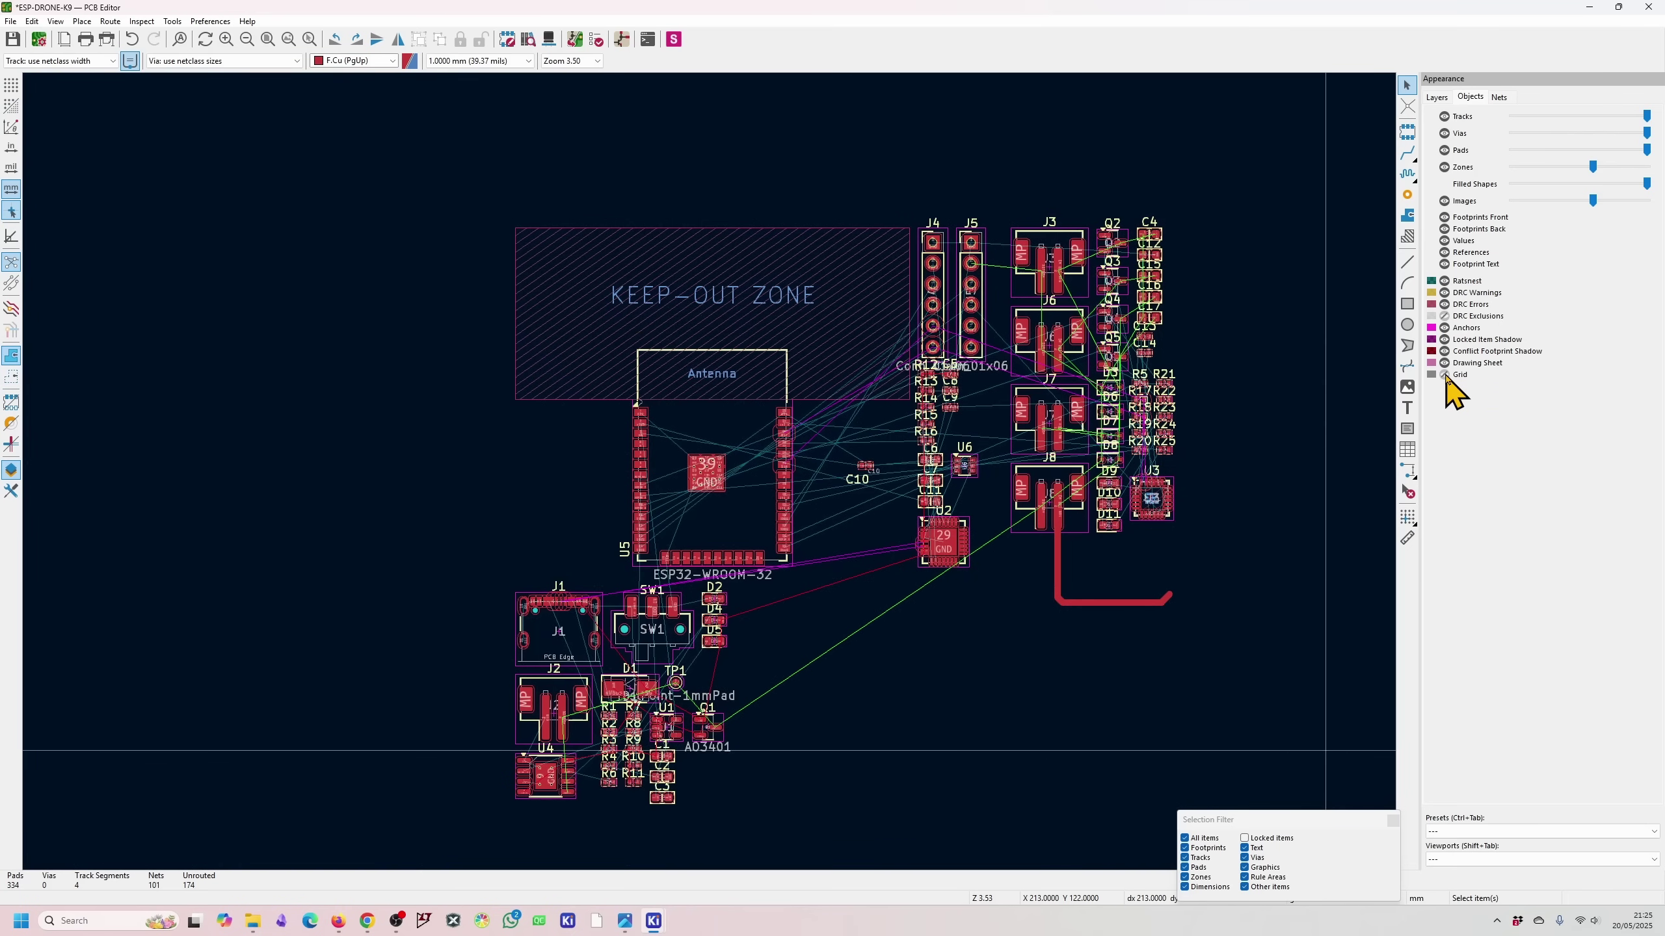
click(1445, 218)
click(1444, 217)
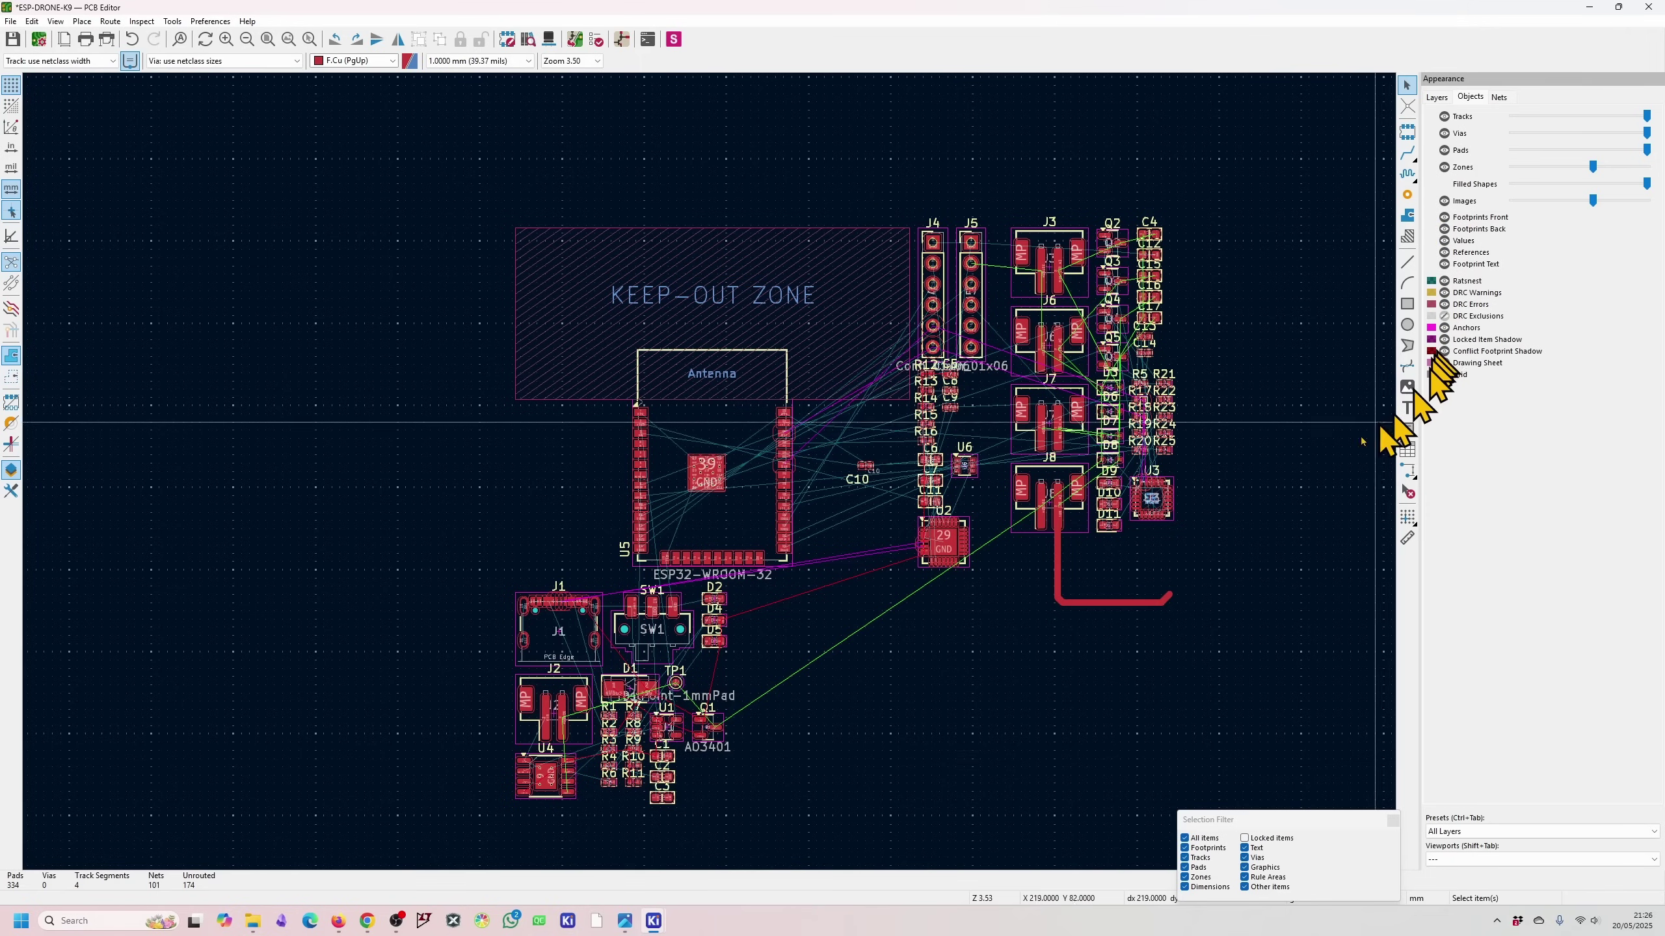
- Lock the ESP32-WROOM-32 footprint U5 through its footprint properties
double_click(749, 431)
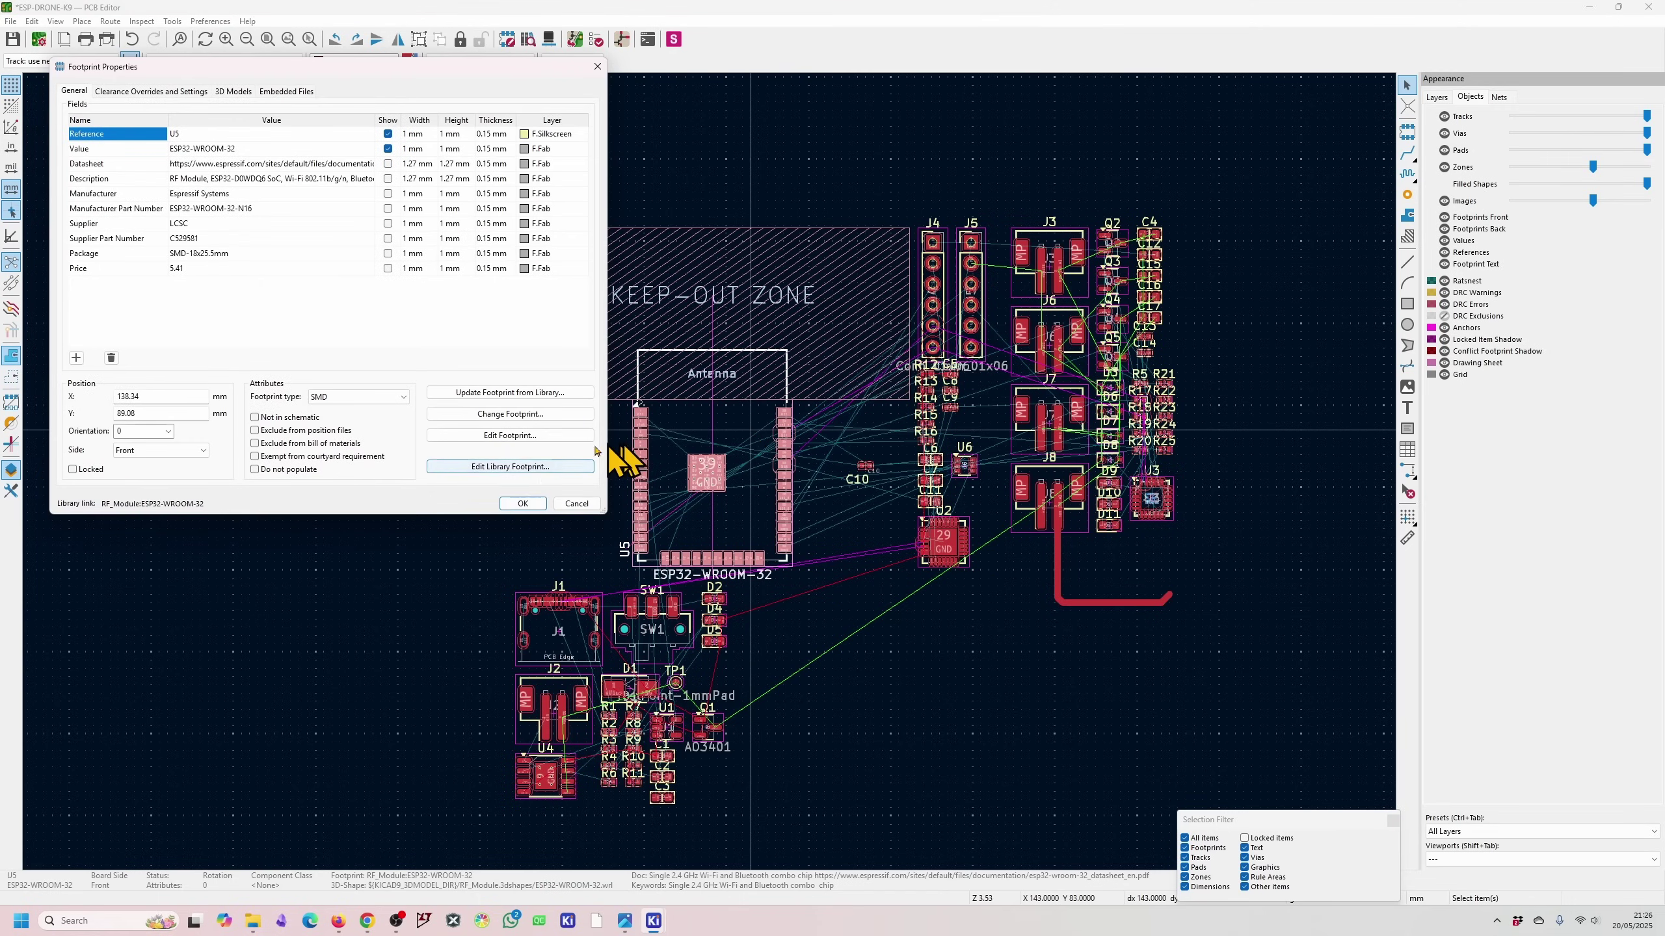
click(73, 469)
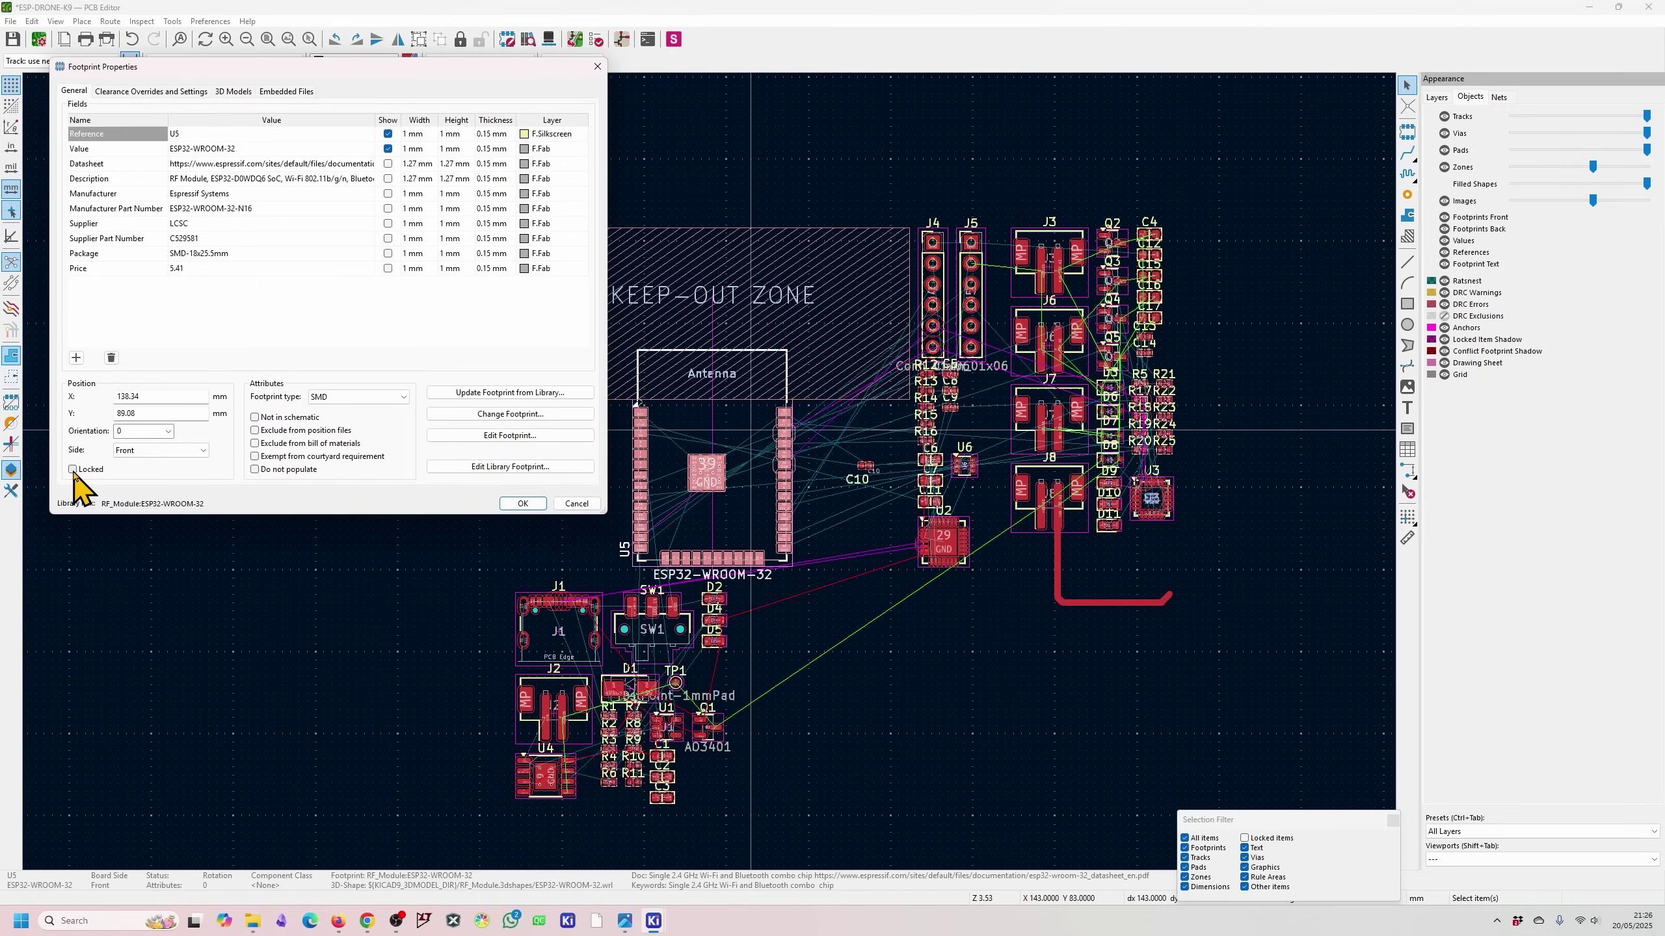
click(534, 504)
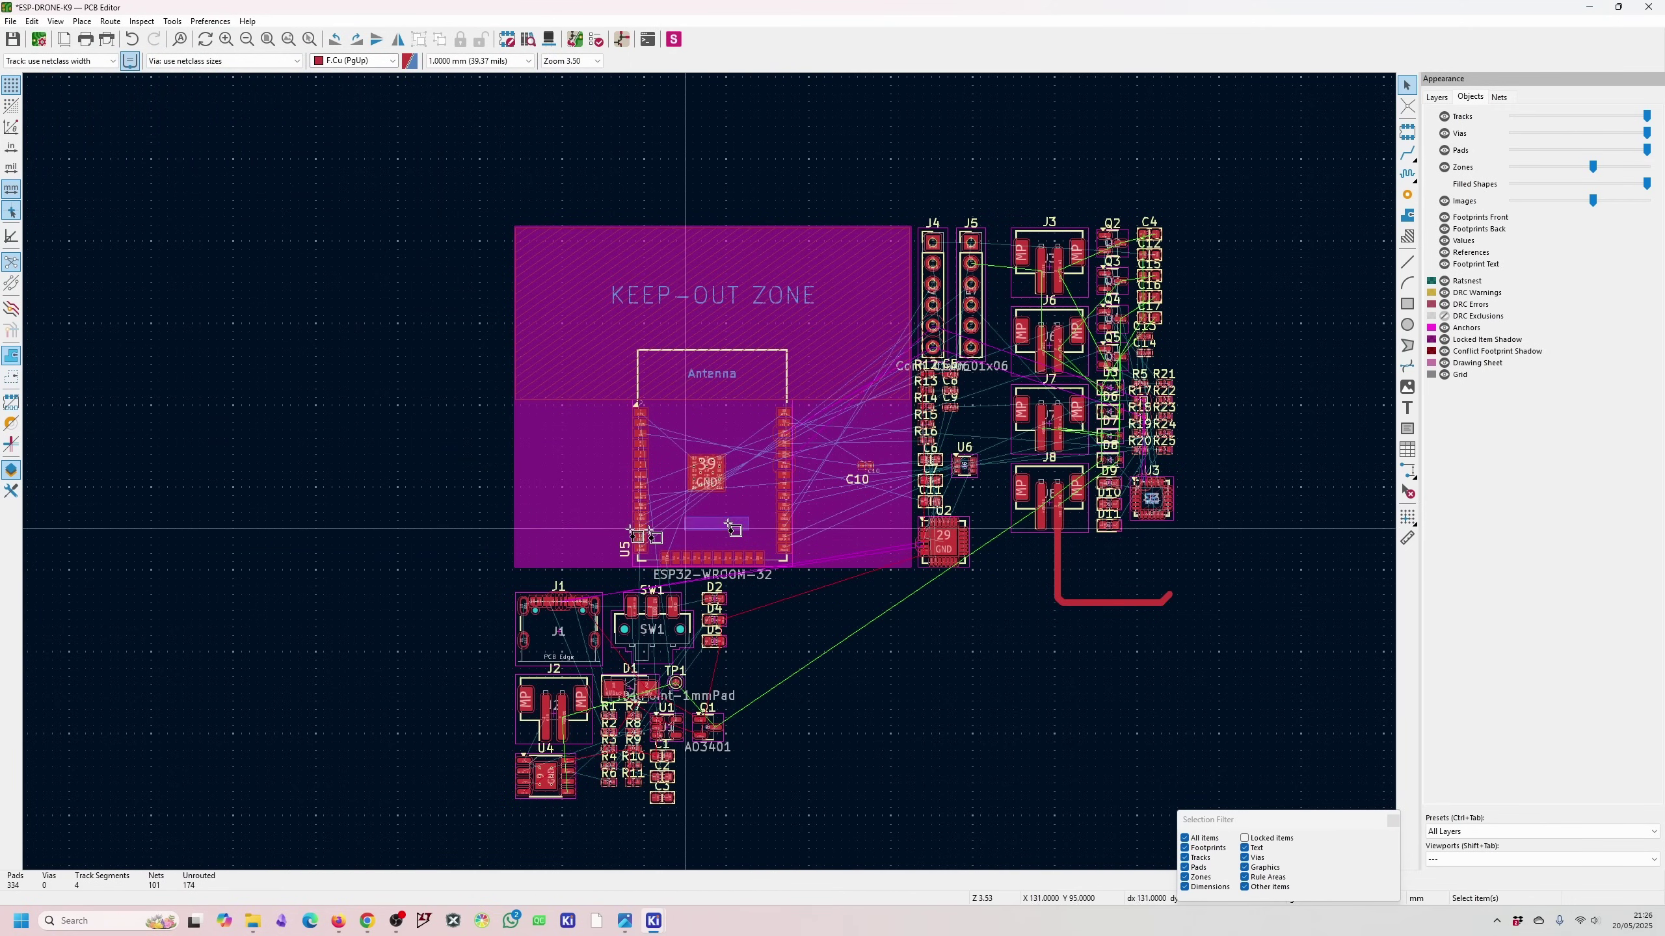
- Allow locked items to be selected, move U5 up and to the left, and exclude locked items from selection again
click(1437, 97)
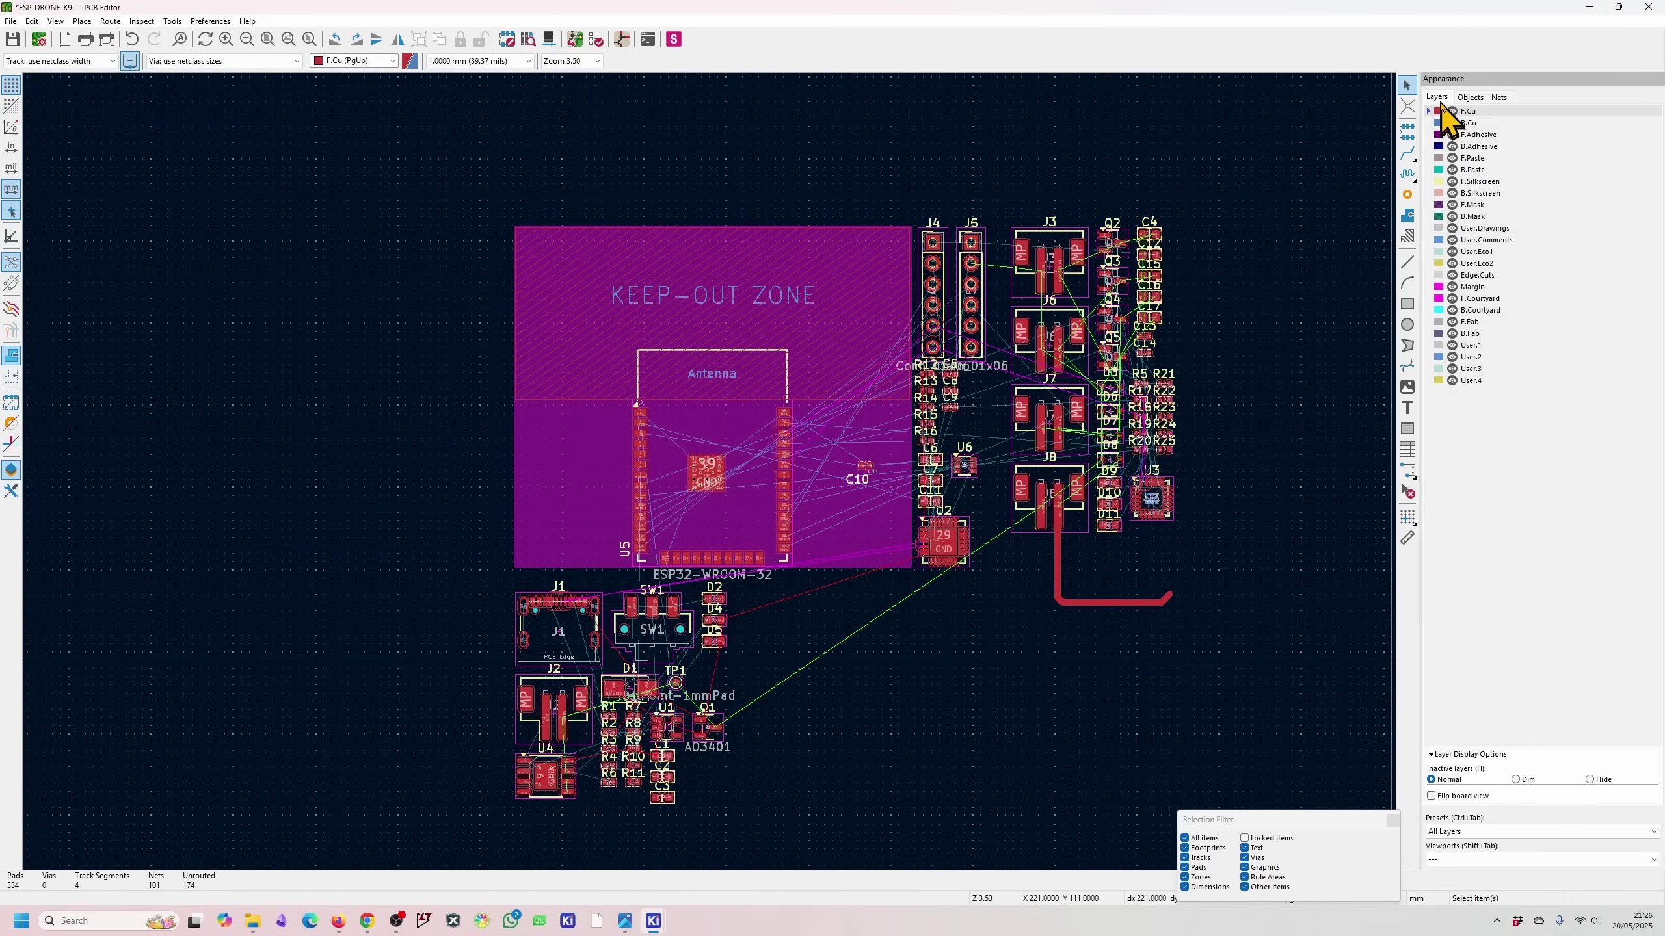
click(1245, 839)
click(691, 522)
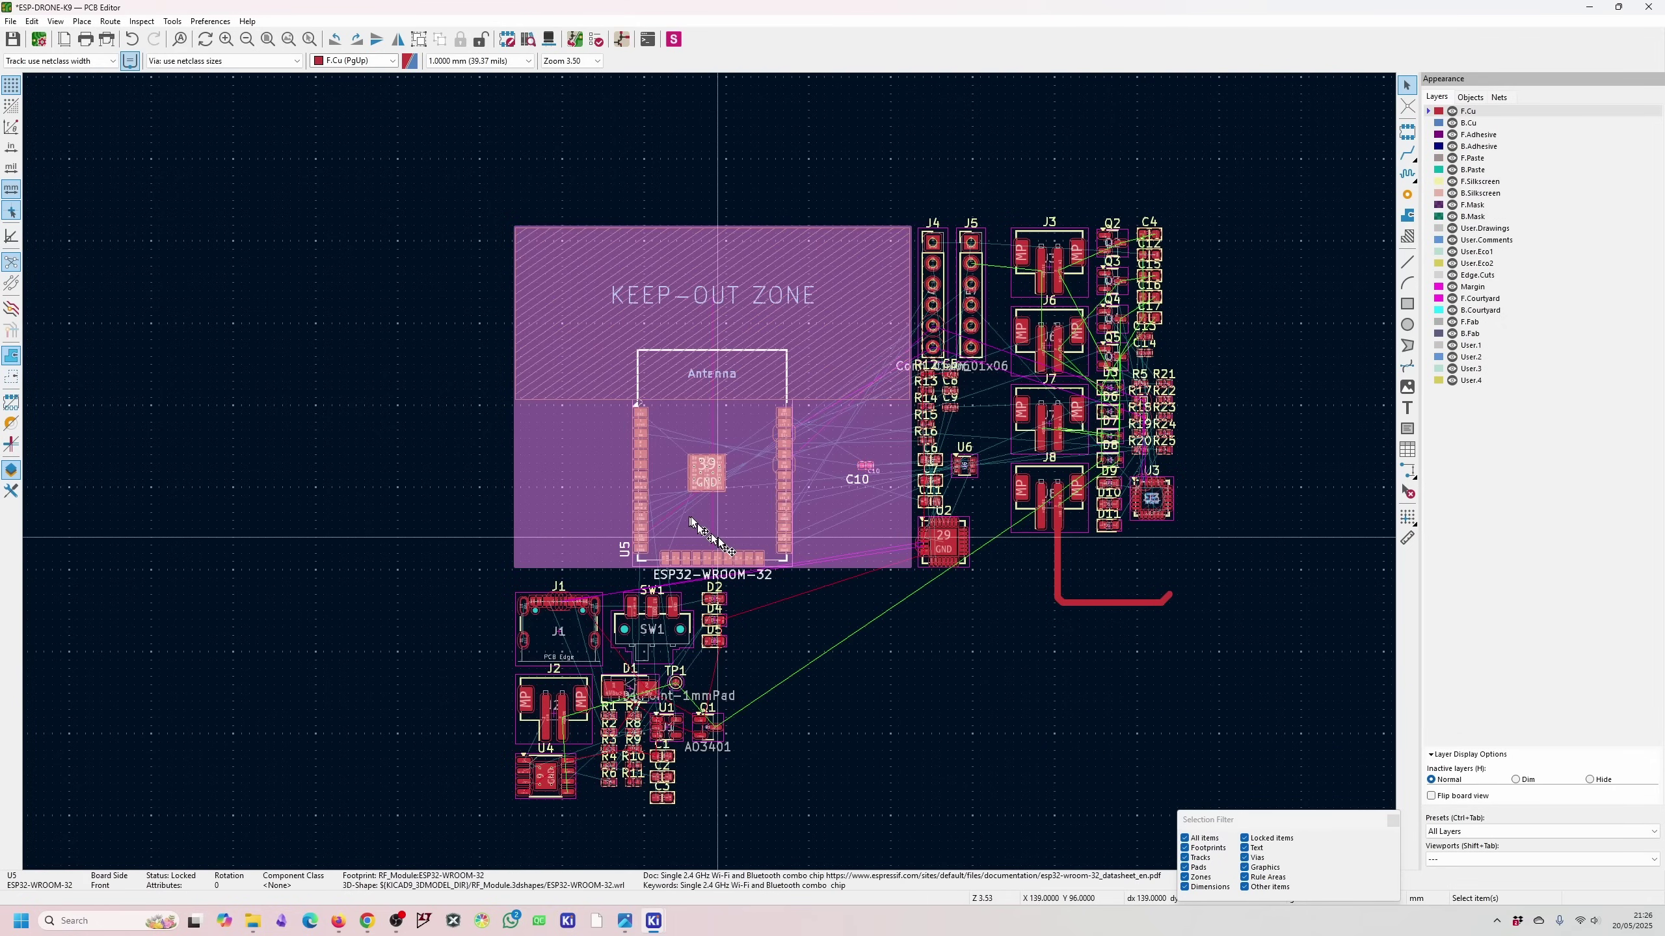
drag(691, 521, 638, 476)
click(1244, 838)
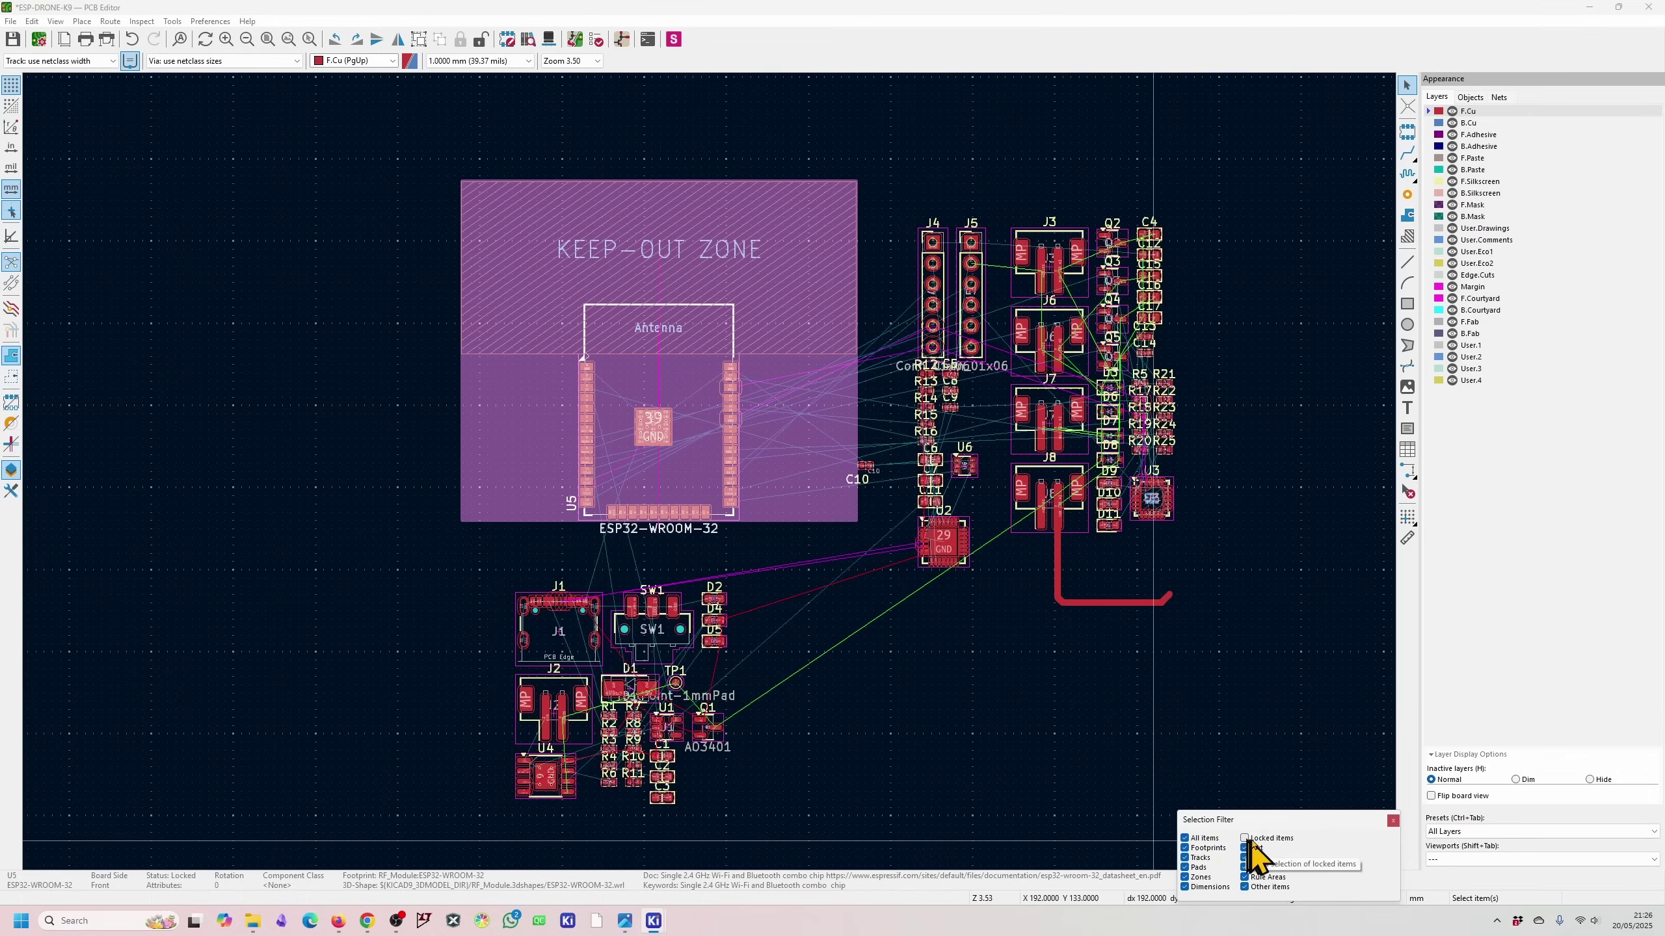
click(656, 459)
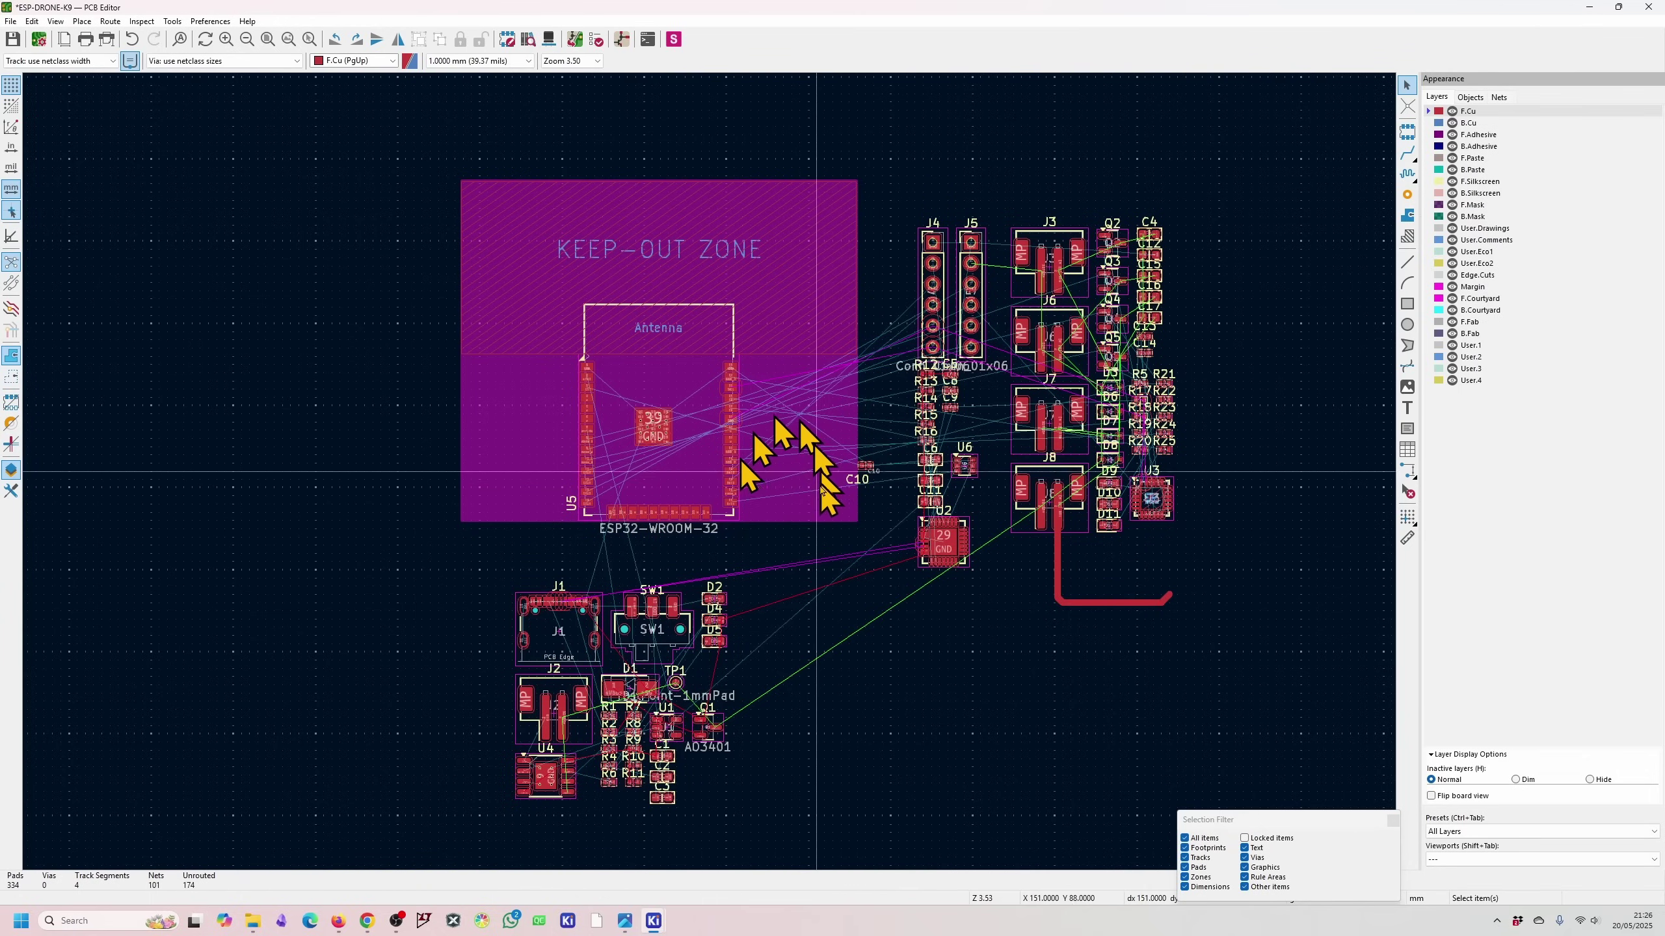
- Hide the locked item shadow over U5, show it, and hide it once more
click(1470, 97)
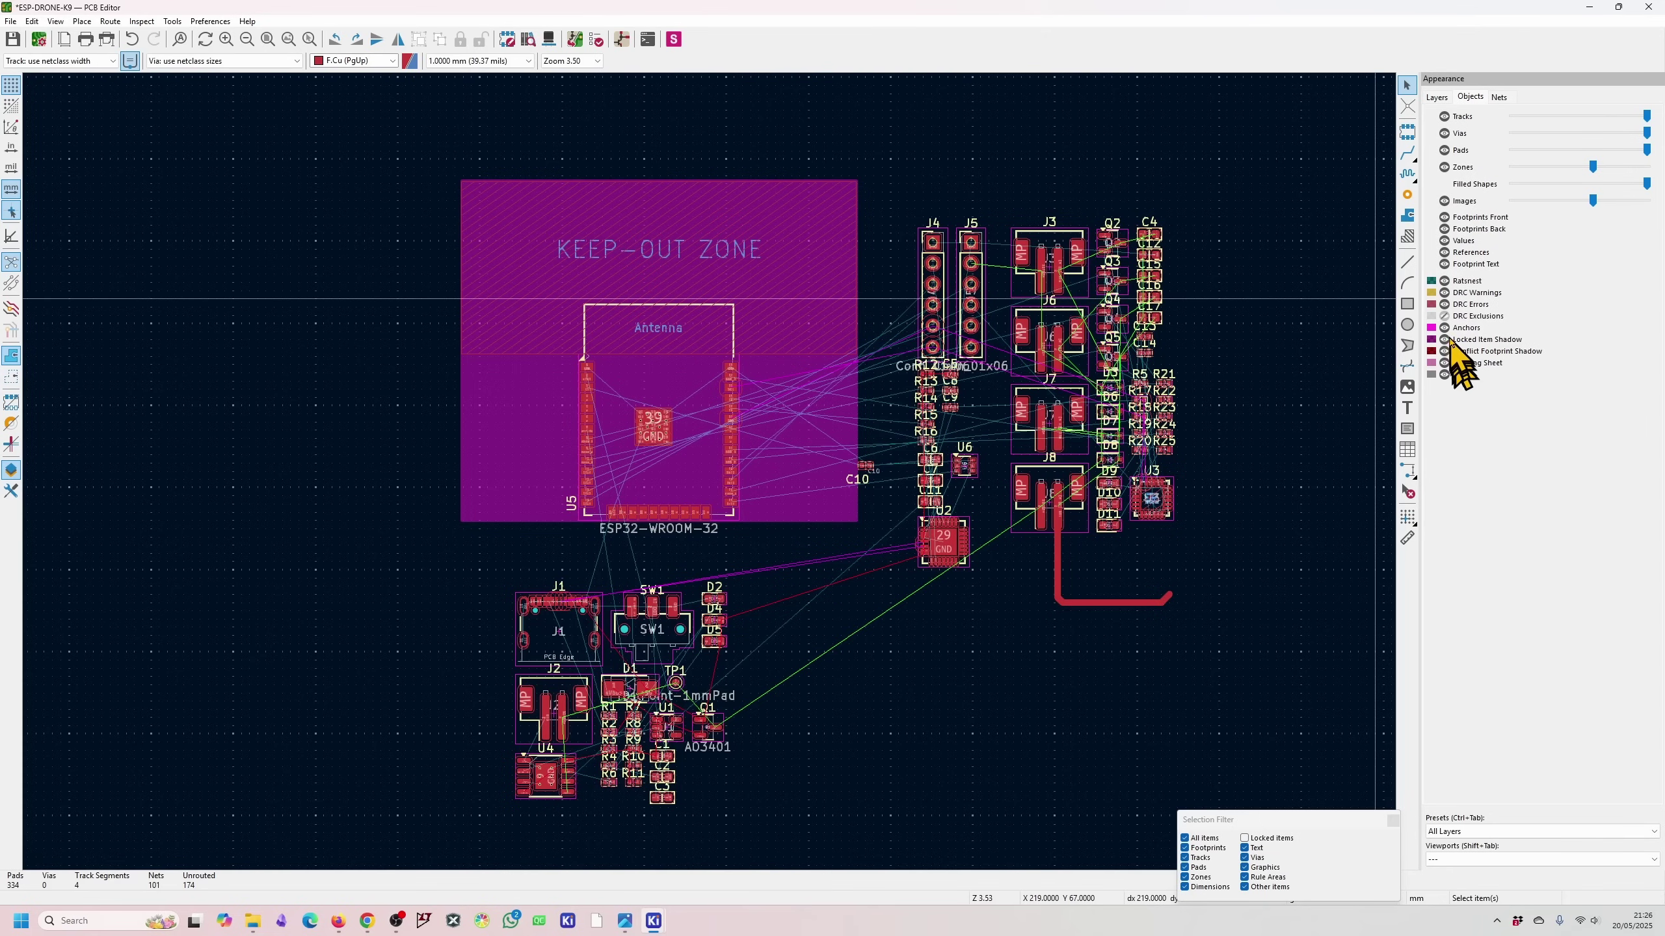
click(1445, 340)
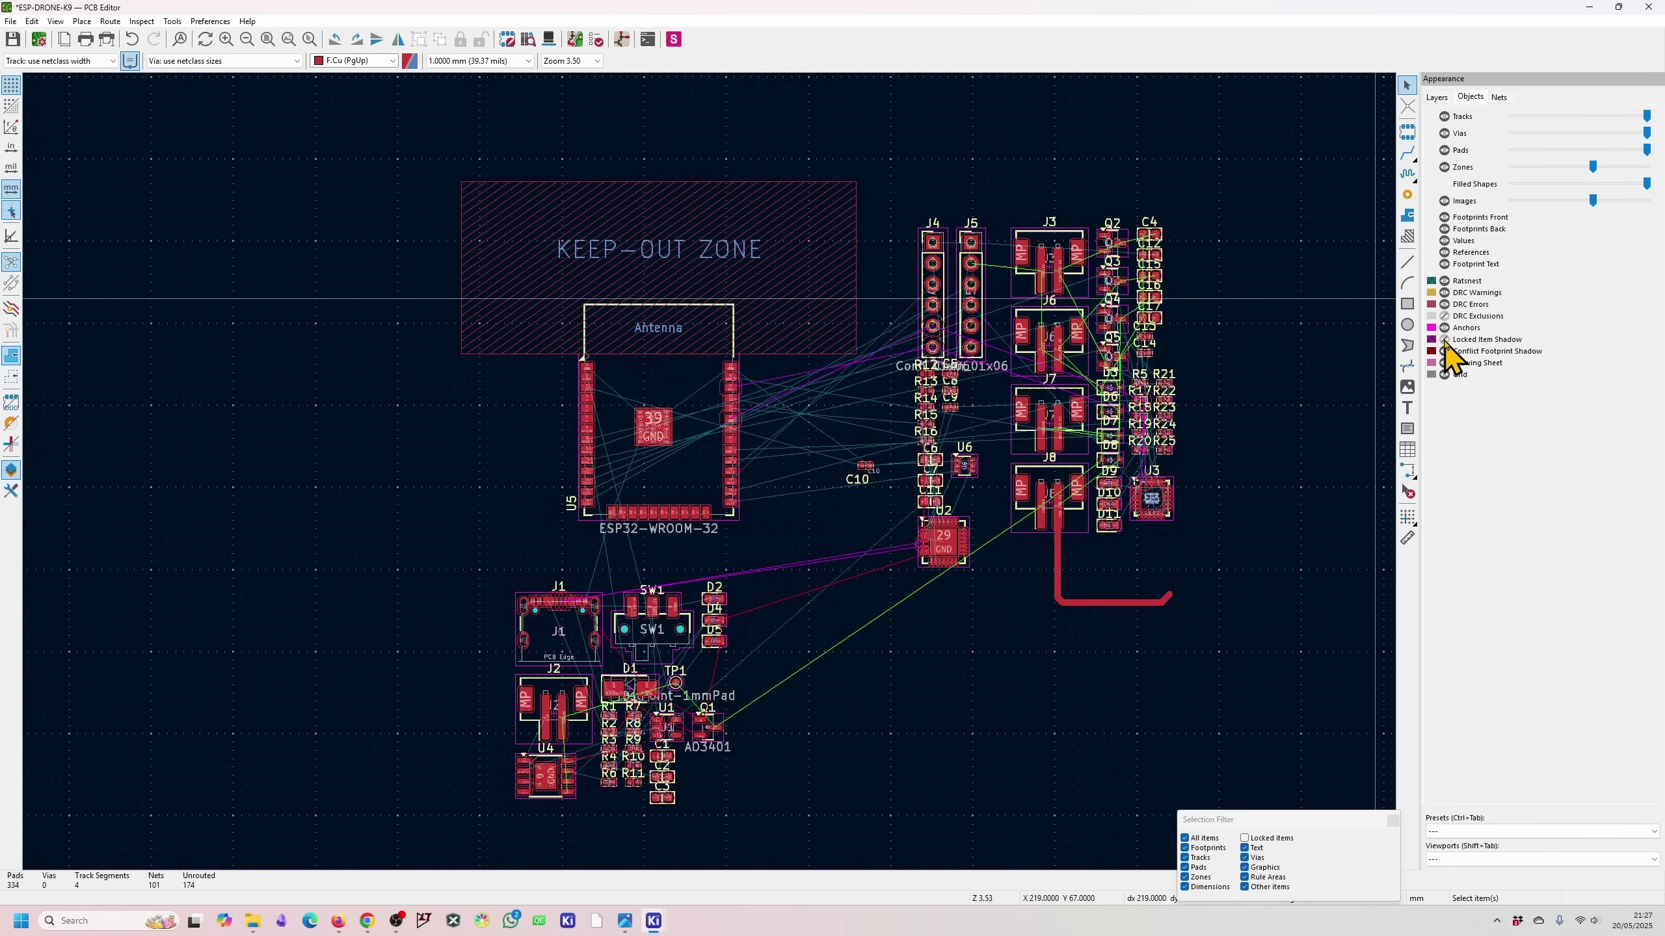
click(1445, 341)
click(1445, 341)
- Toggle the visibility of the front and back footprints in the object visibility settings
click(1445, 218)
click(1445, 230)
click(1445, 217)
- Switch the locked item shadow on and off repeatedly, leaving it shown
click(1445, 339)
click(1444, 340)
click(1444, 340)
click(1444, 340)
click(1444, 339)
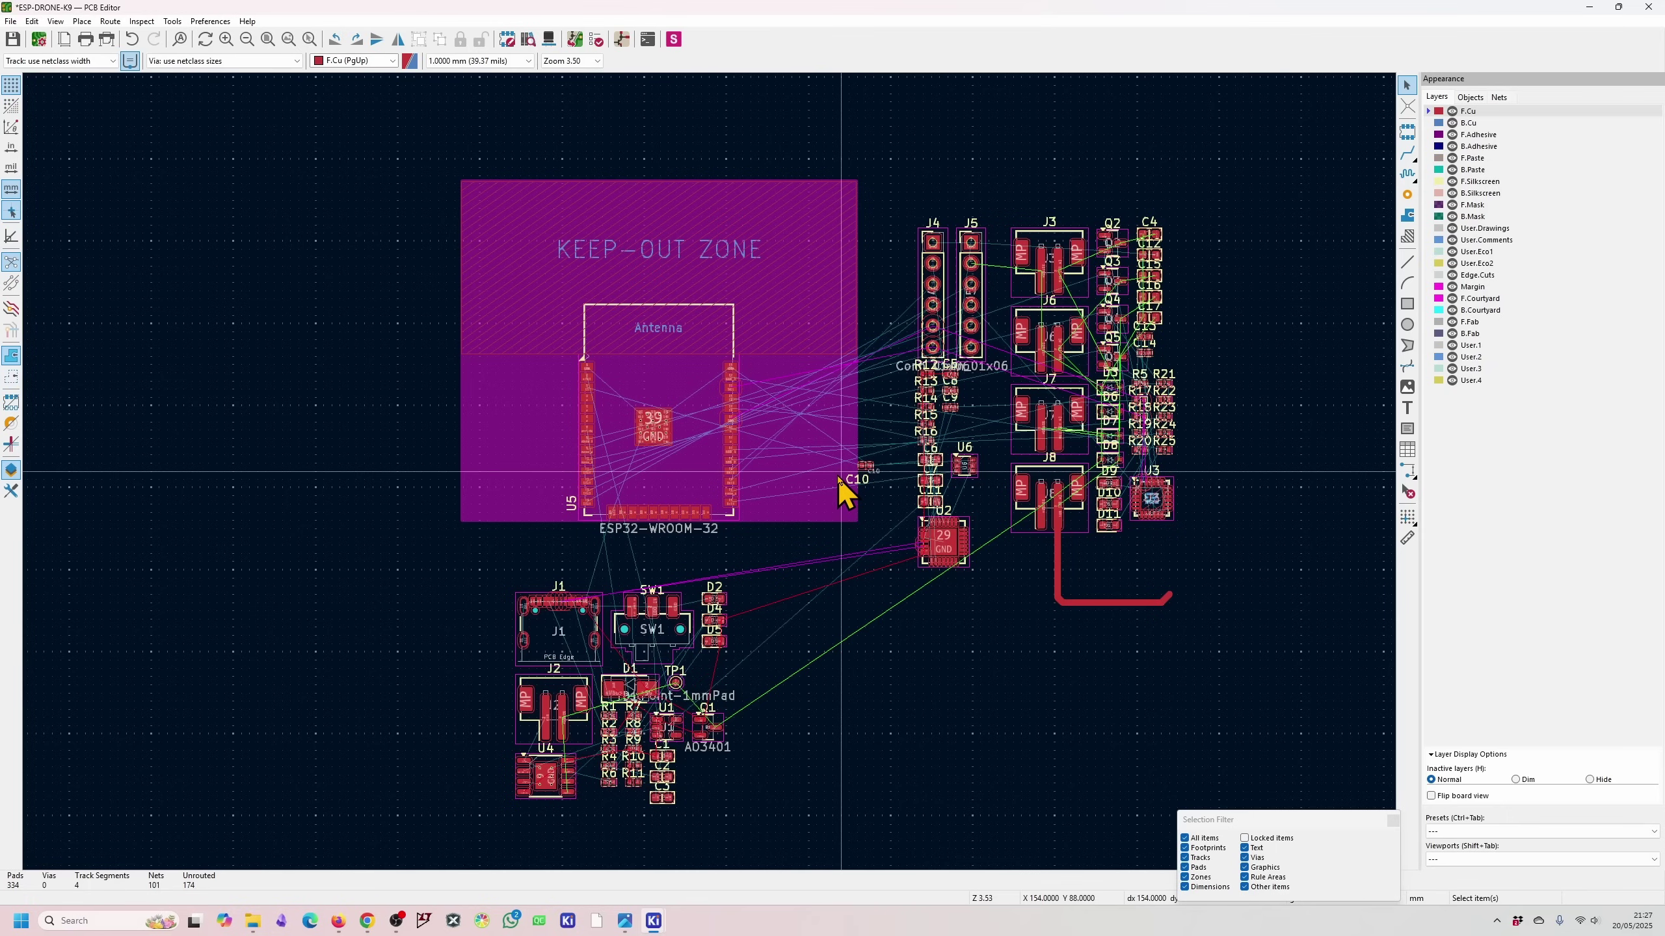
- Hide the F.Cu and B.Cu layers in turn and show them again
click(1453, 111)
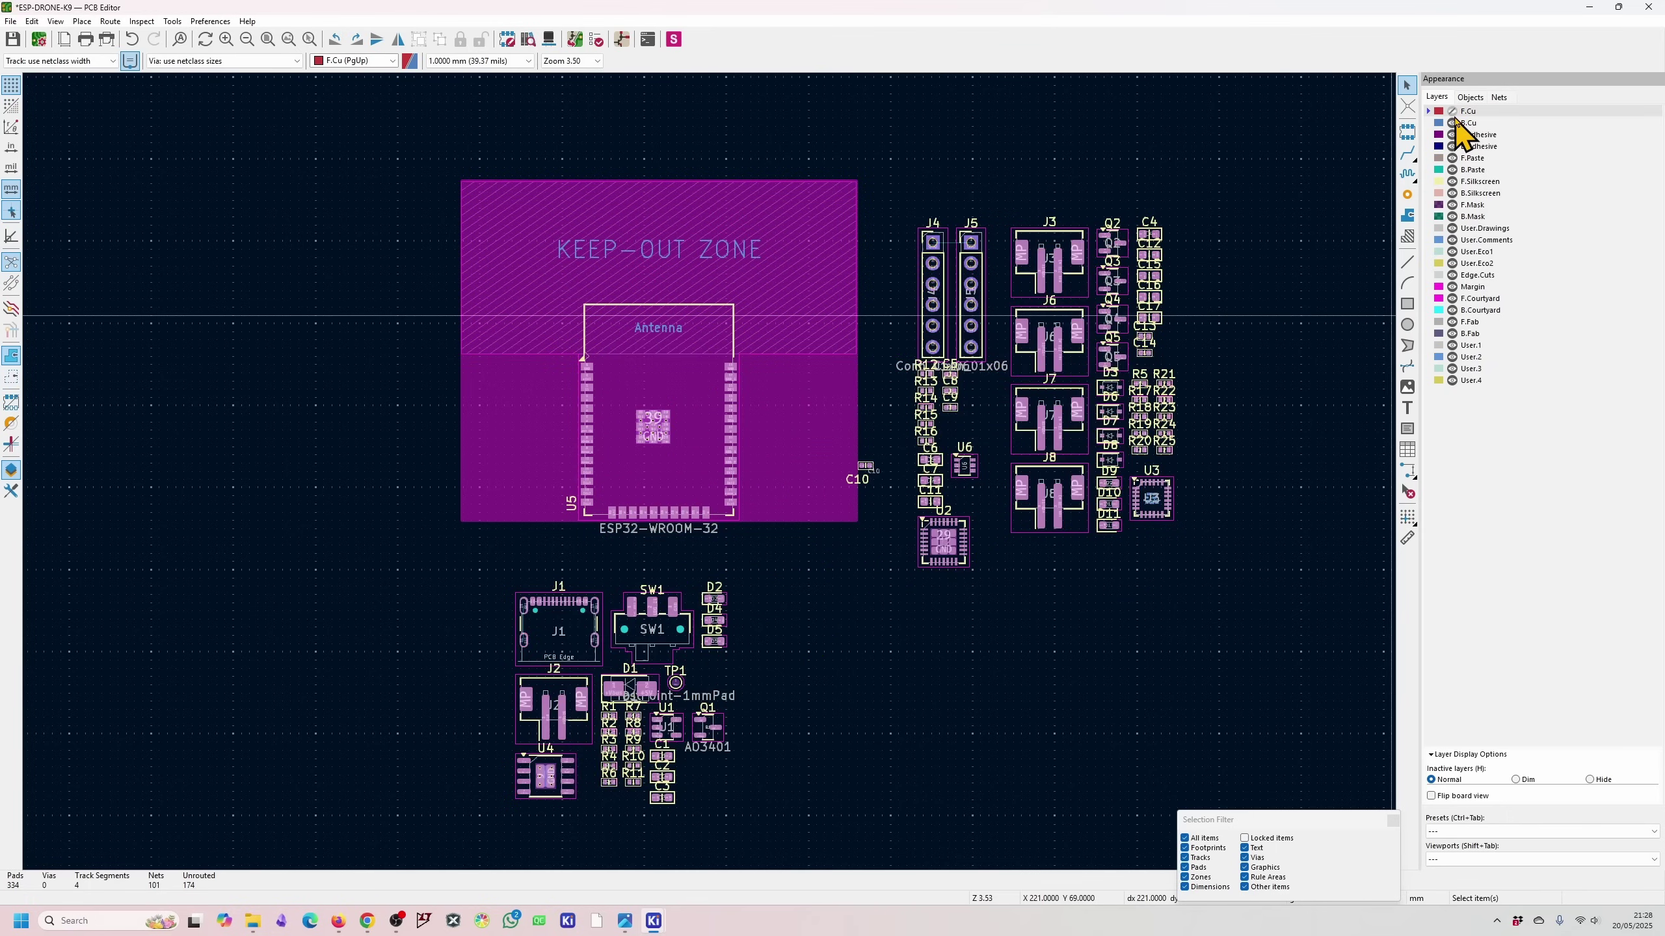
click(1453, 123)
click(1452, 125)
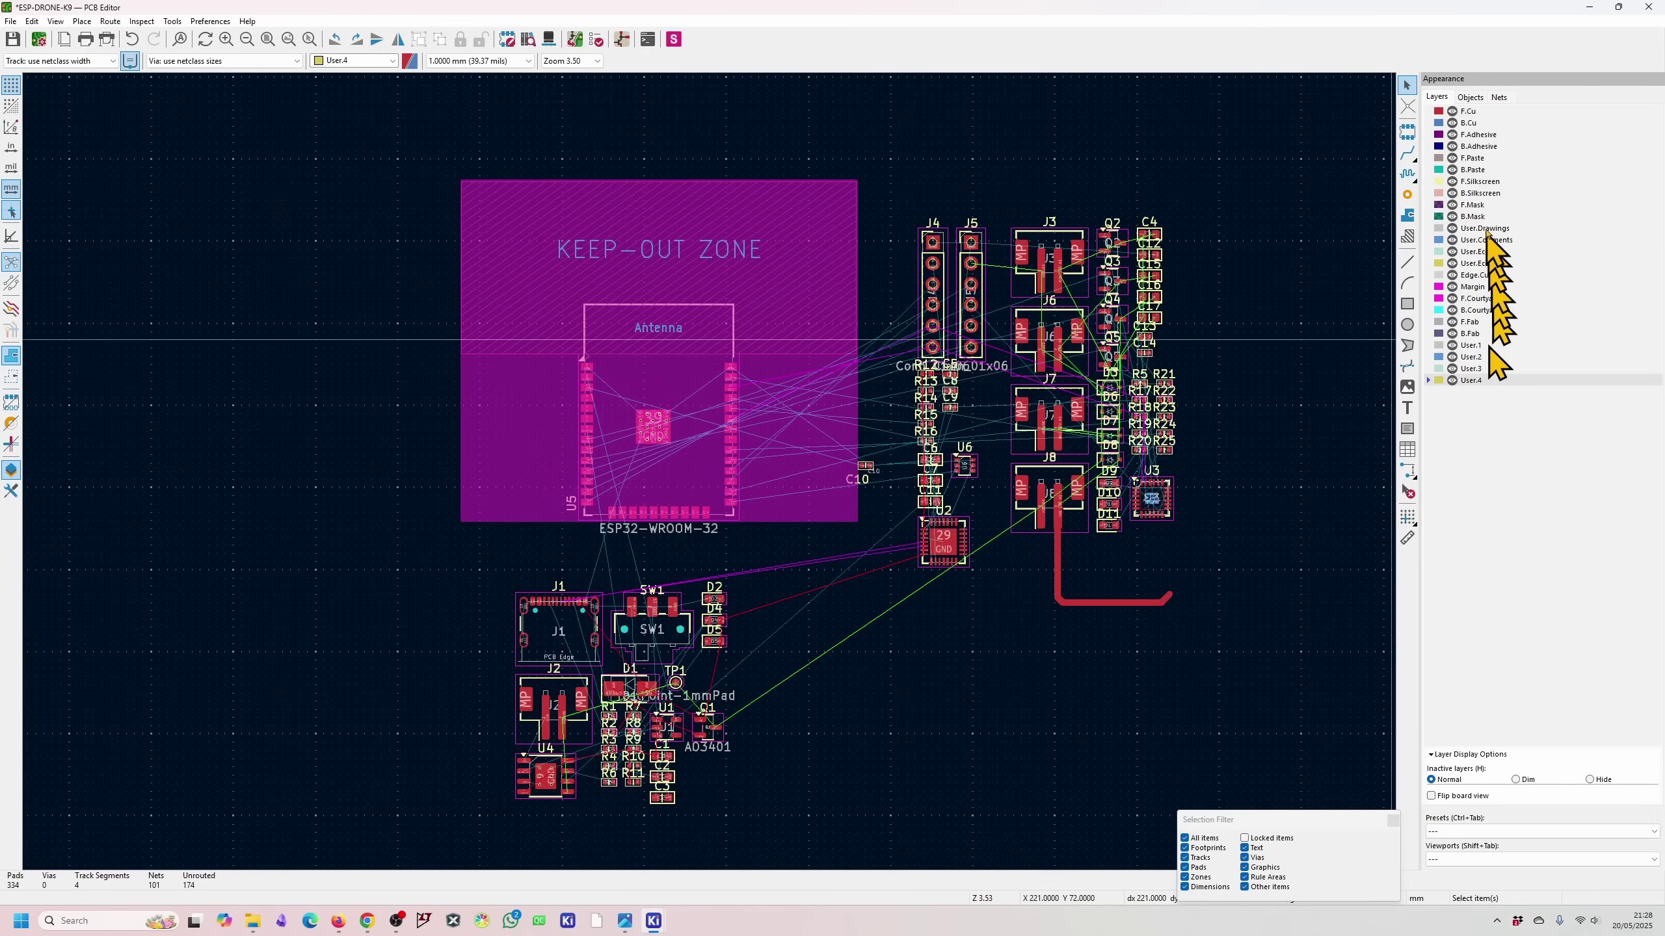
- Alternate the active layer between B.Cu and F.Cu, ending on B.Cu
click(1473, 123)
click(1472, 112)
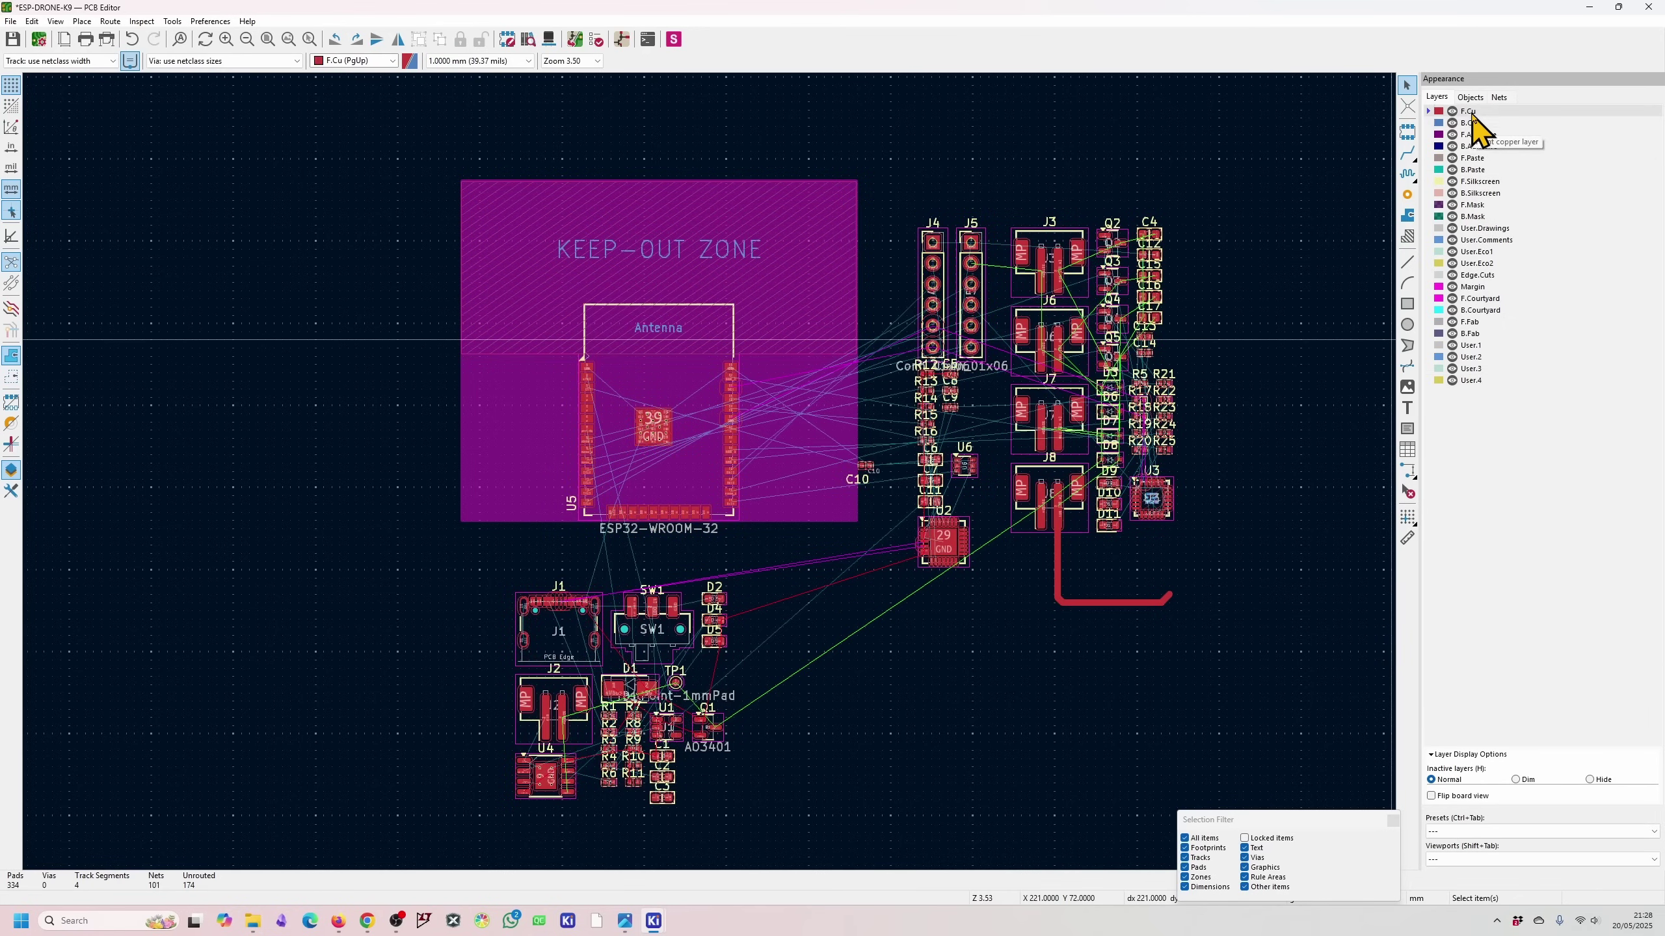
click(1473, 125)
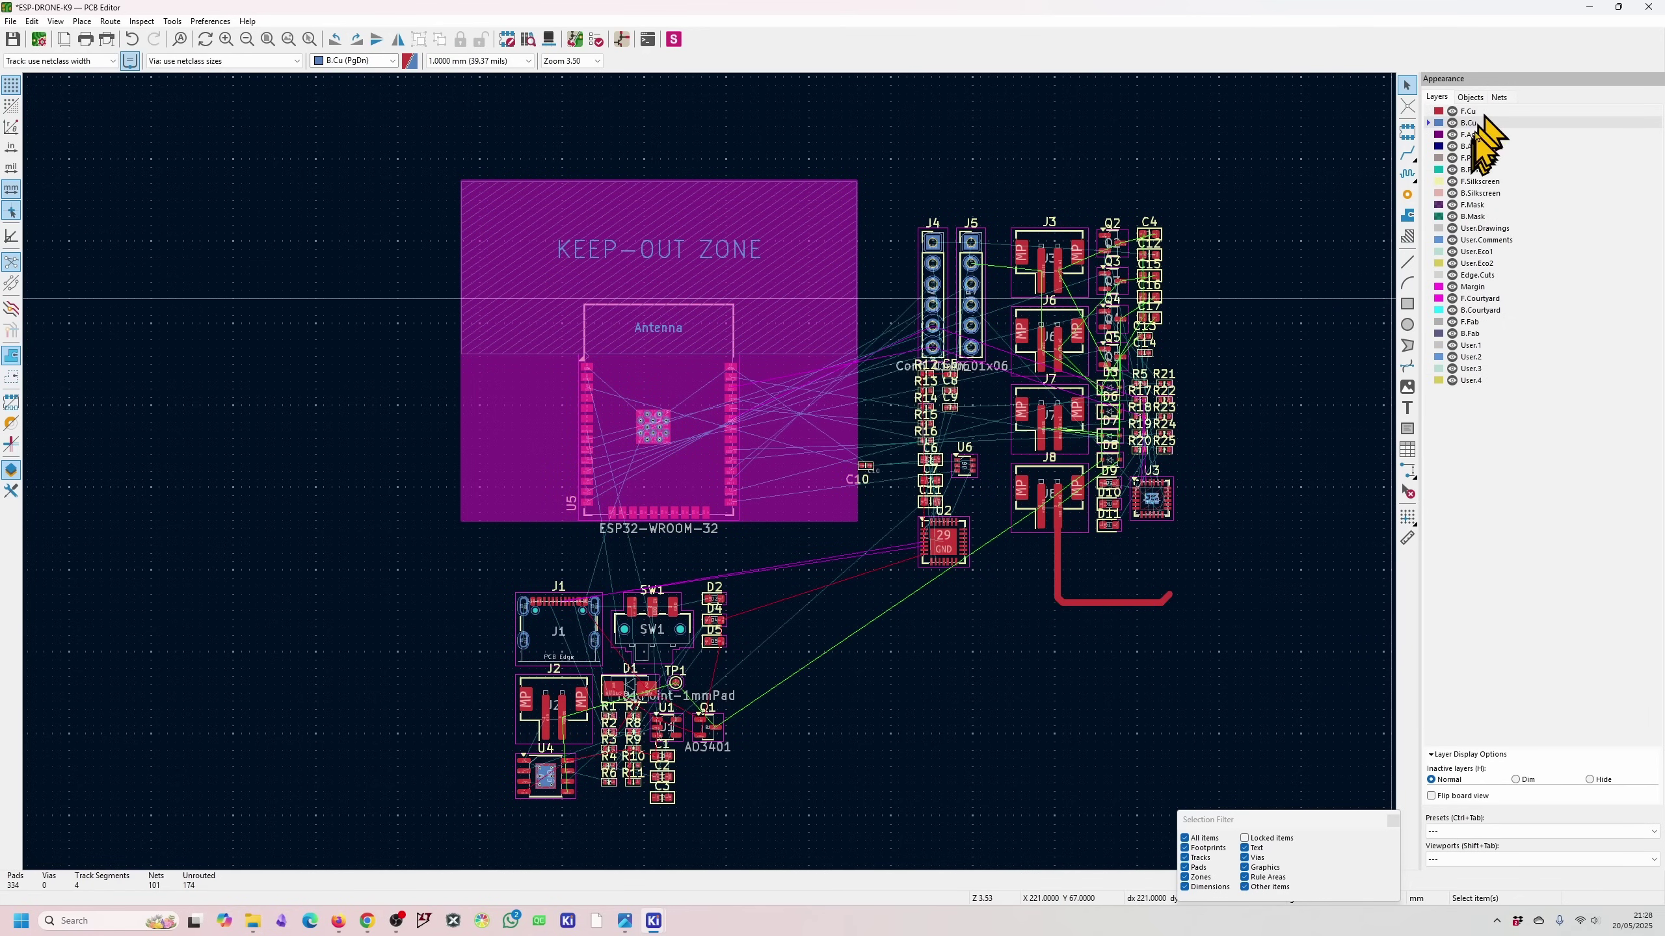
- Set the board's physical stackup to 4 copper layers in Board Setup
click(38, 41)
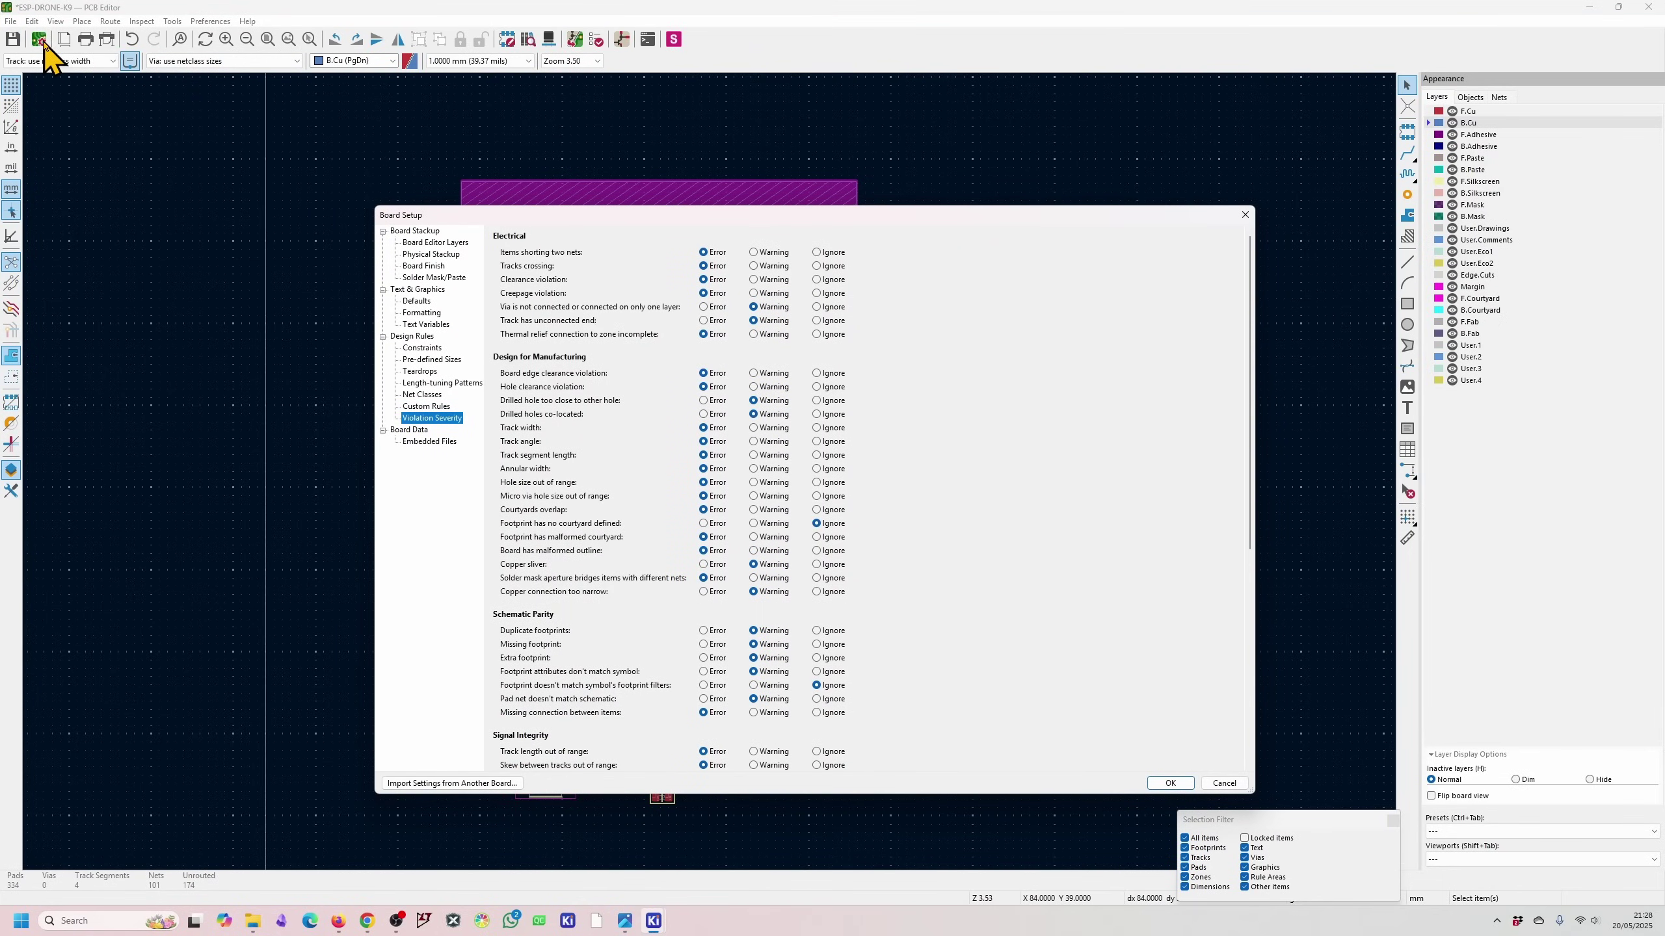
click(420, 254)
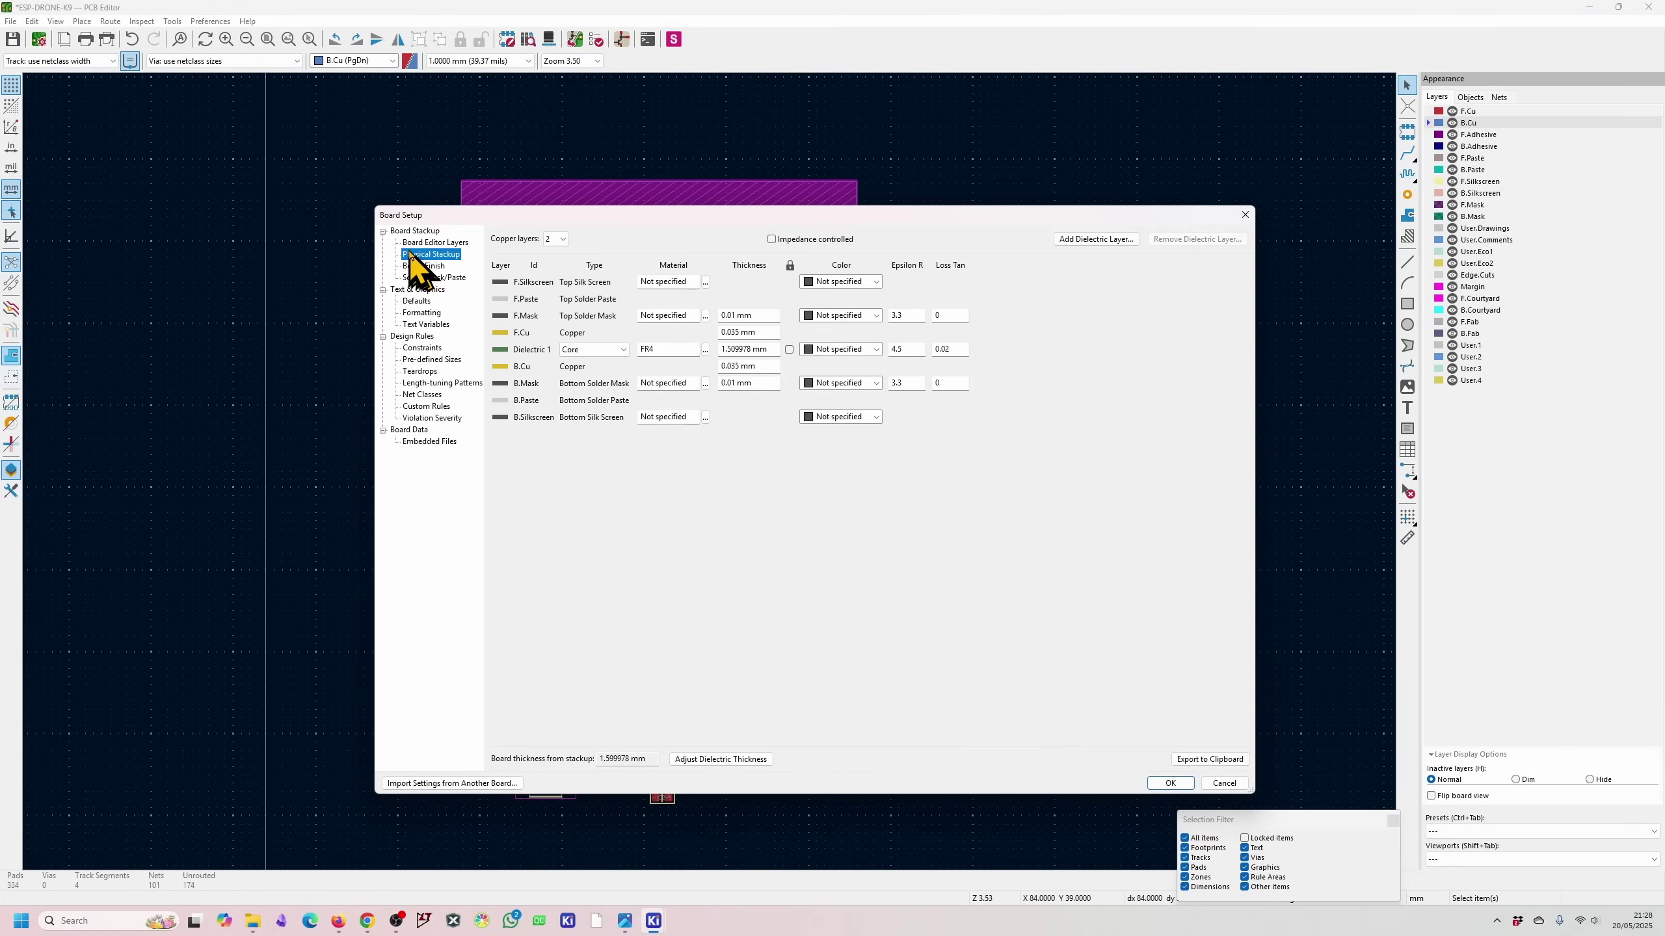
click(555, 239)
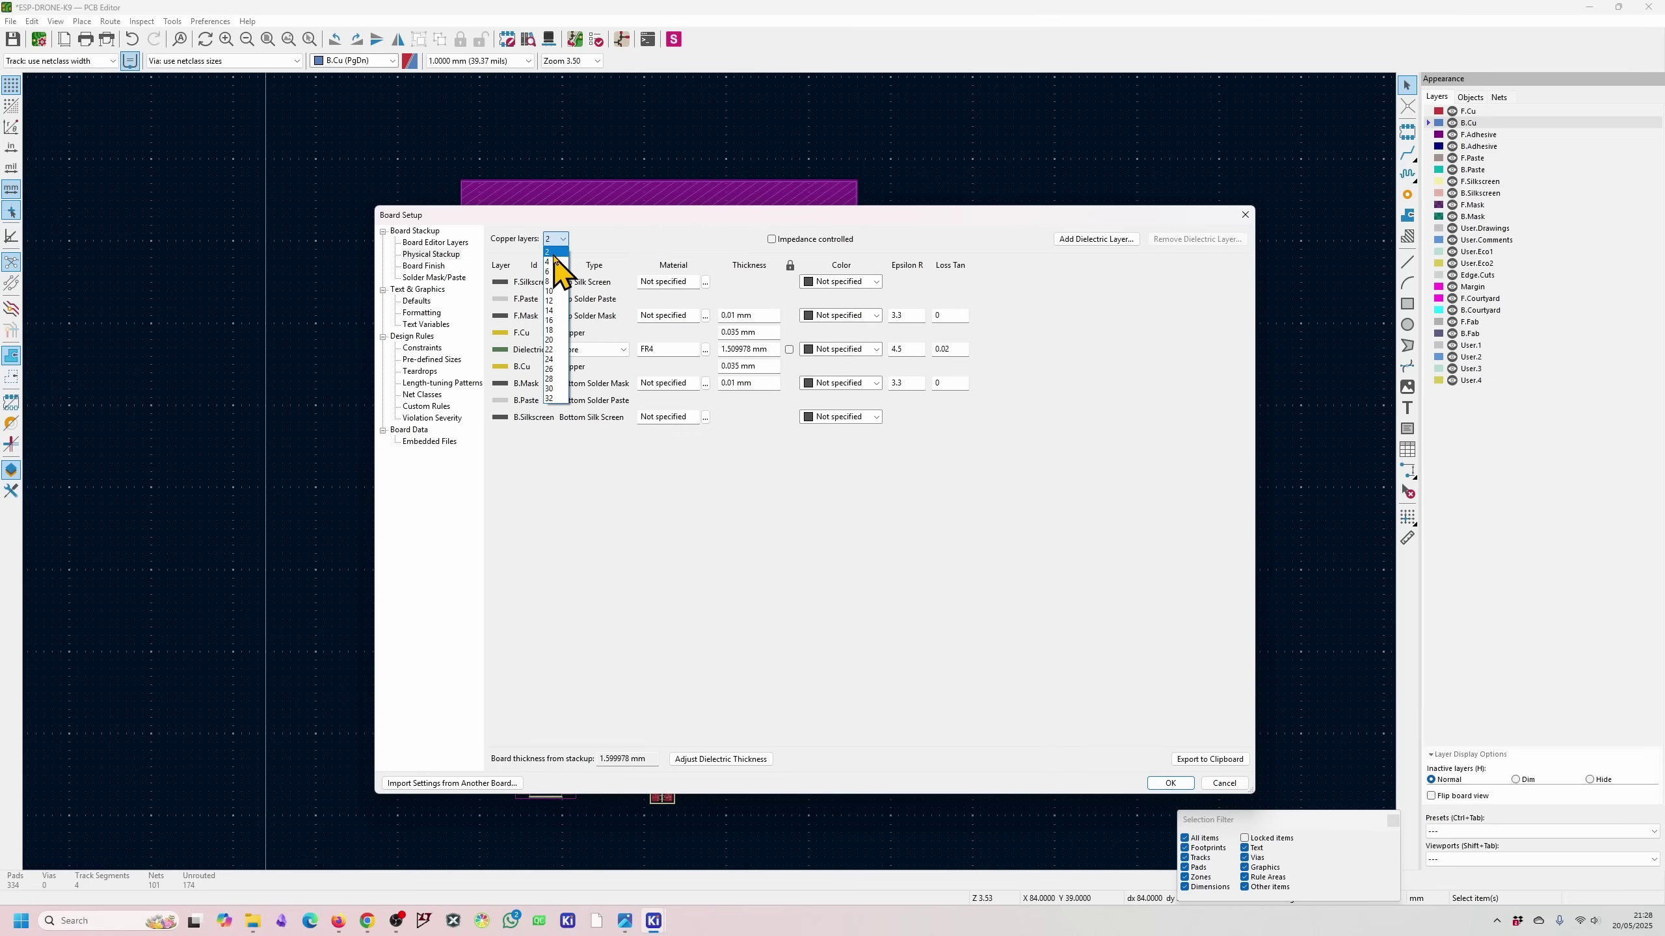
click(554, 262)
click(1170, 783)
- Make the inner layers In1.Cu and In2.Cu active in turn, and end with F.Cu active
click(1475, 124)
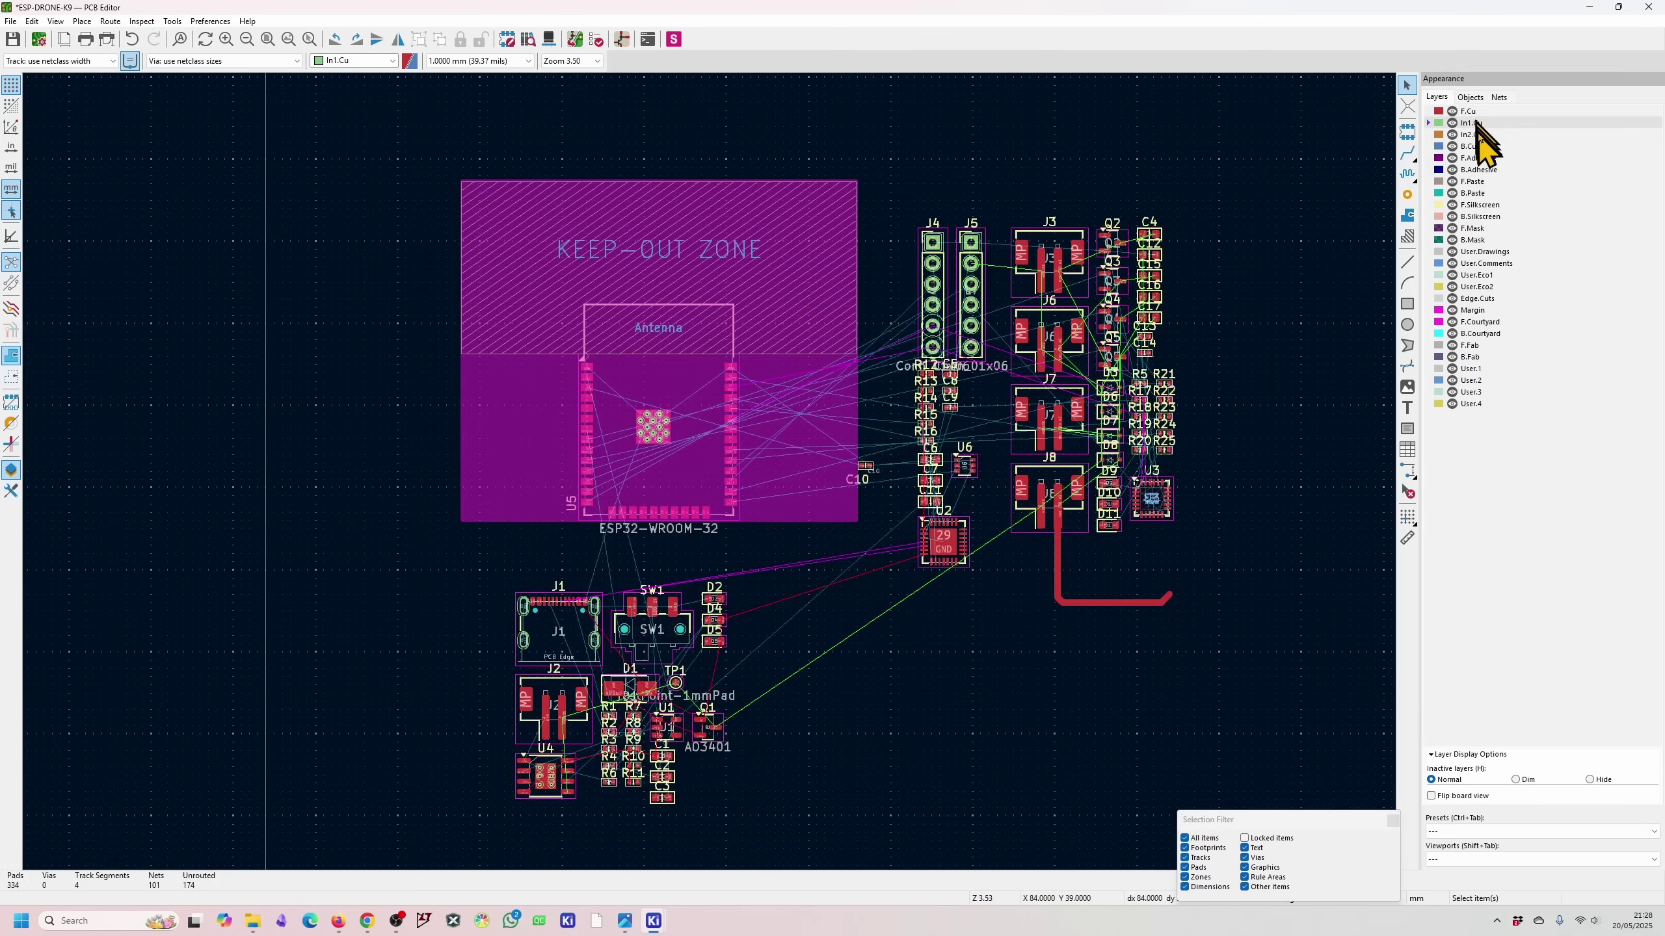
click(1474, 135)
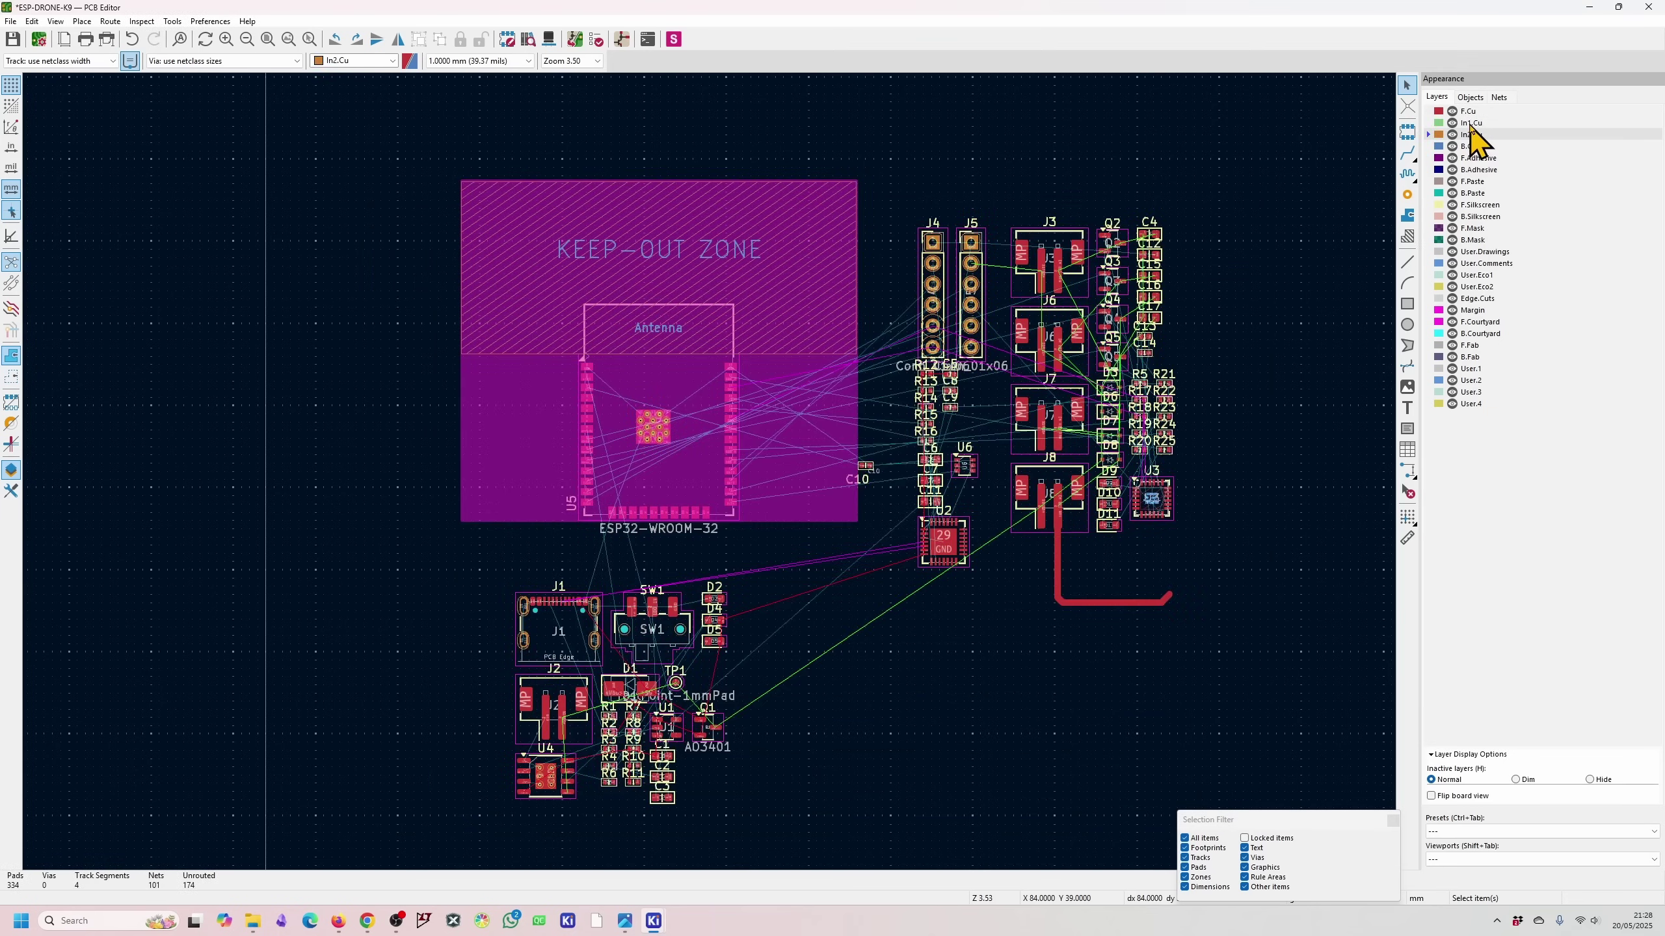
click(1471, 123)
click(1432, 111)
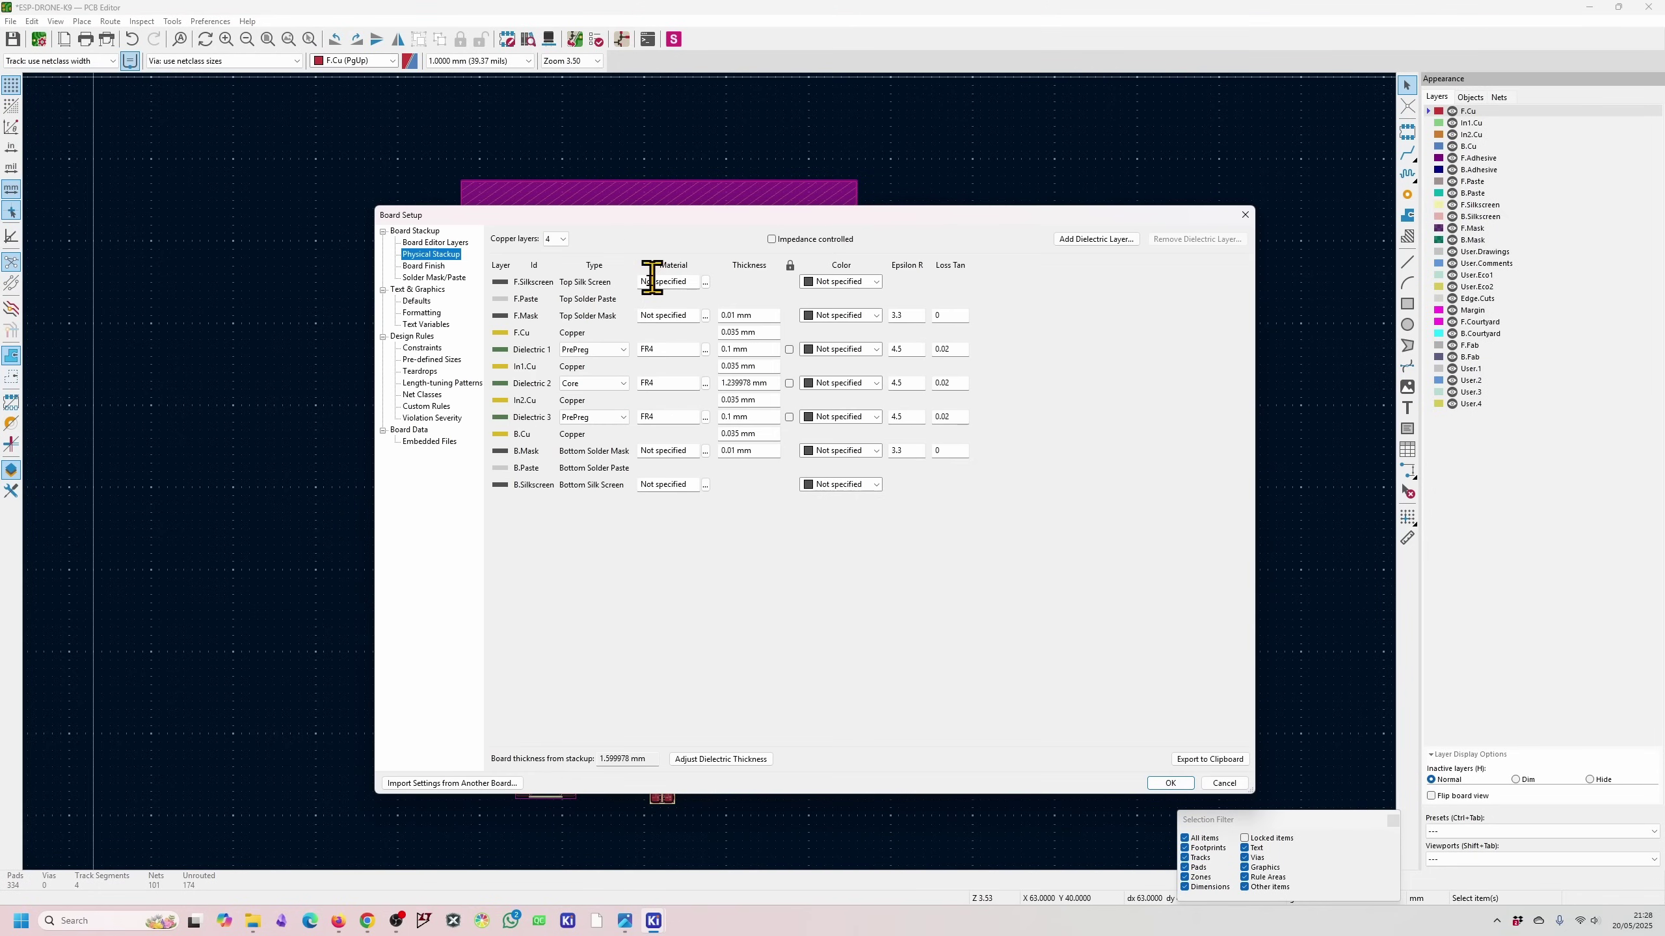
- Return the physical stackup to 2 copper layers and apply the board setup
click(556, 238)
click(551, 252)
key(Return)
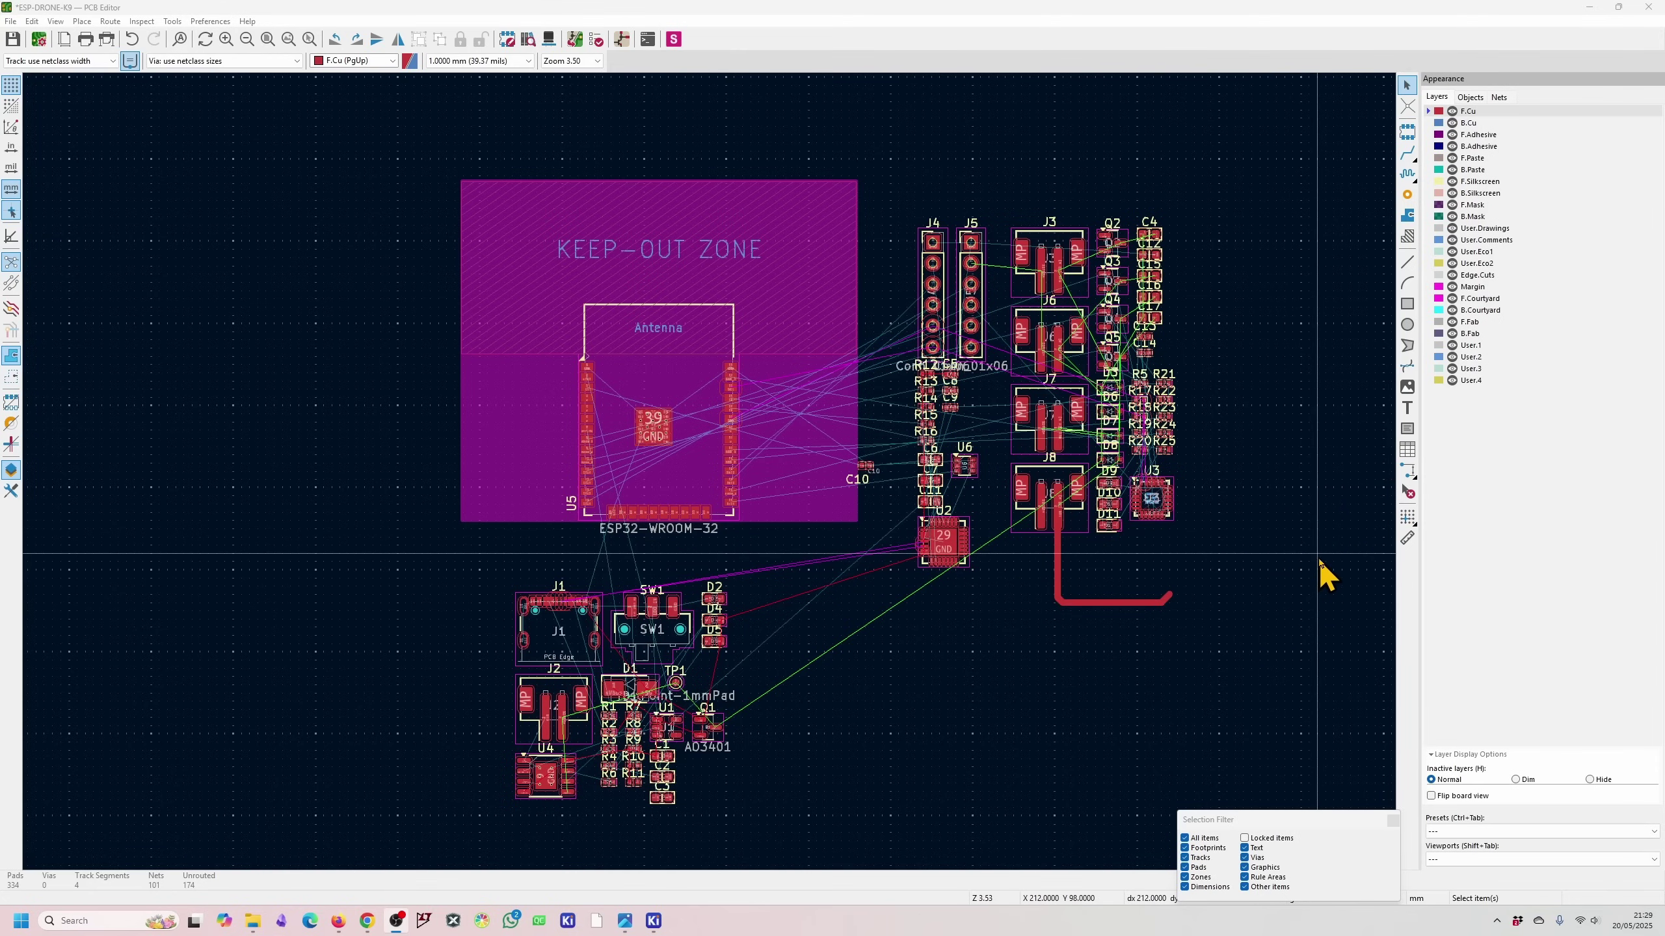
- Draw a rectangle on the F.Fab layer in the empty area right of C4, starting at X 214, Y 55
click(1473, 323)
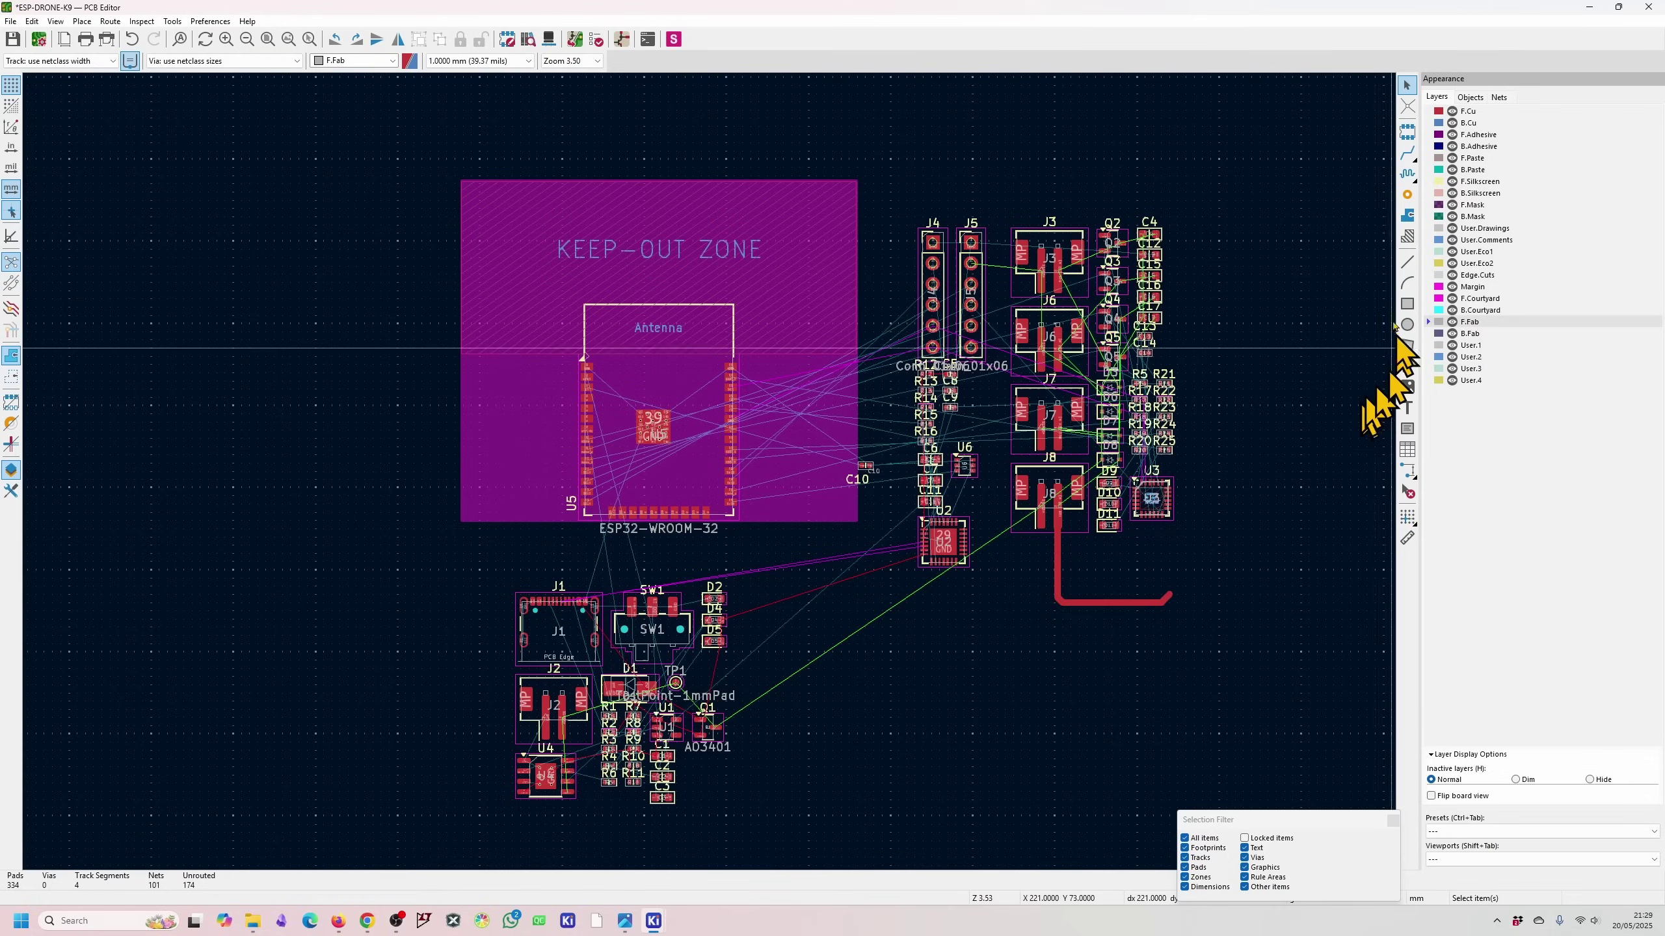
middle_drag(1337, 353, 970, 395)
click(1407, 304)
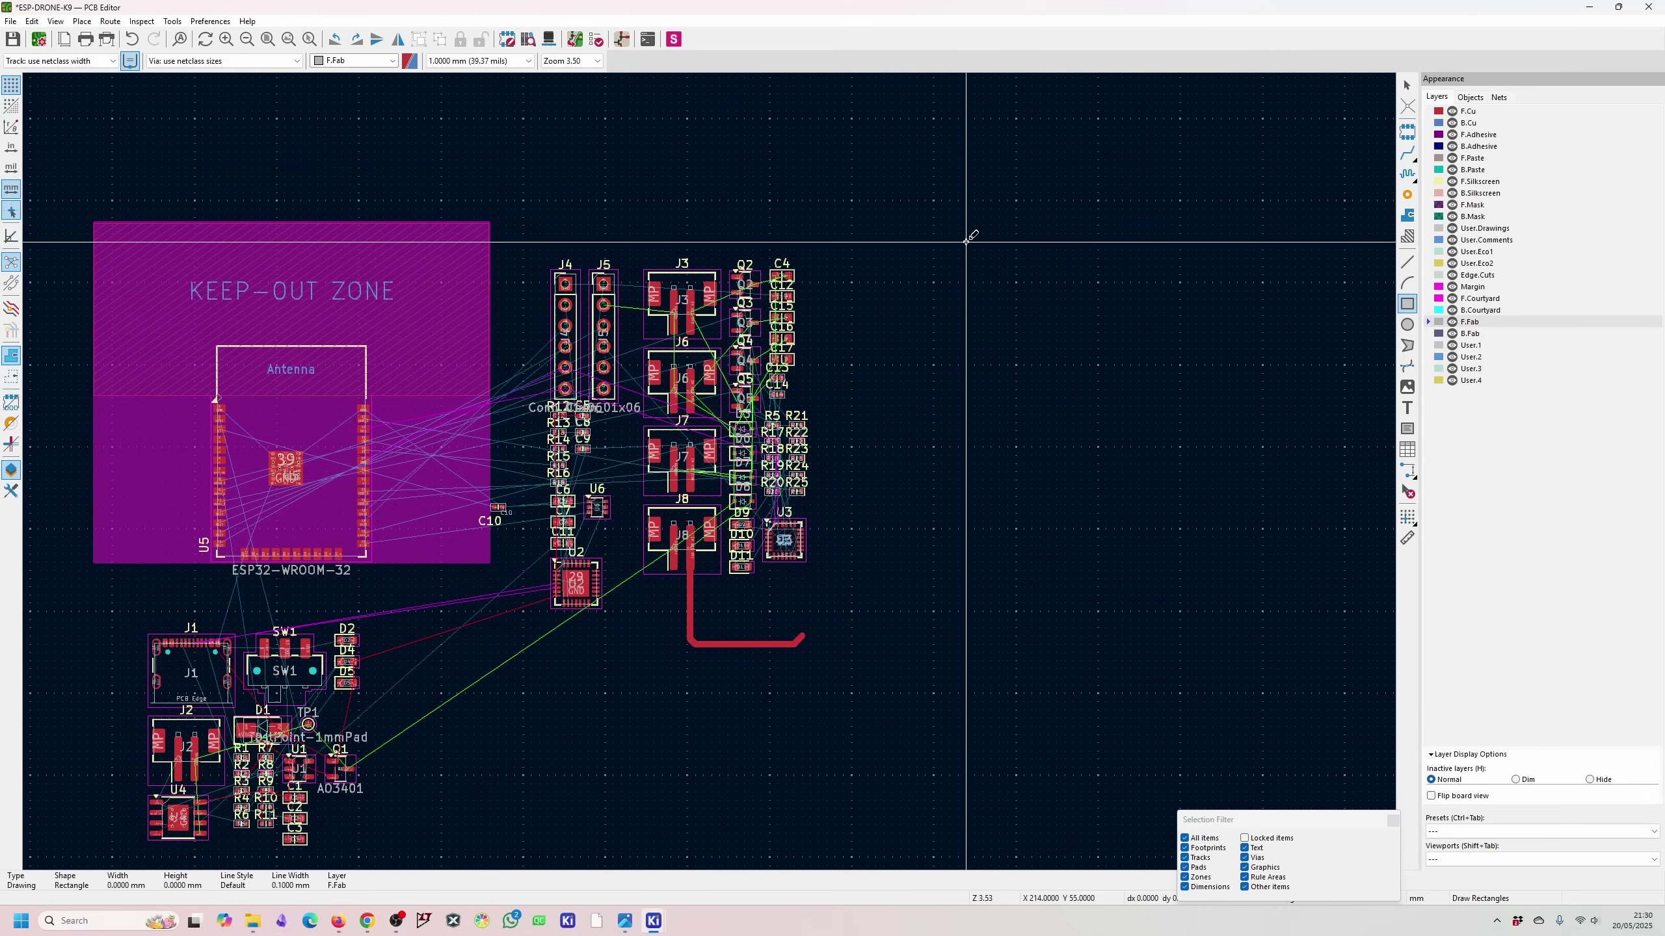
click(1221, 398)
- Place the text "sdfd" on the F.Fab layer inside the new rectangle
click(1407, 407)
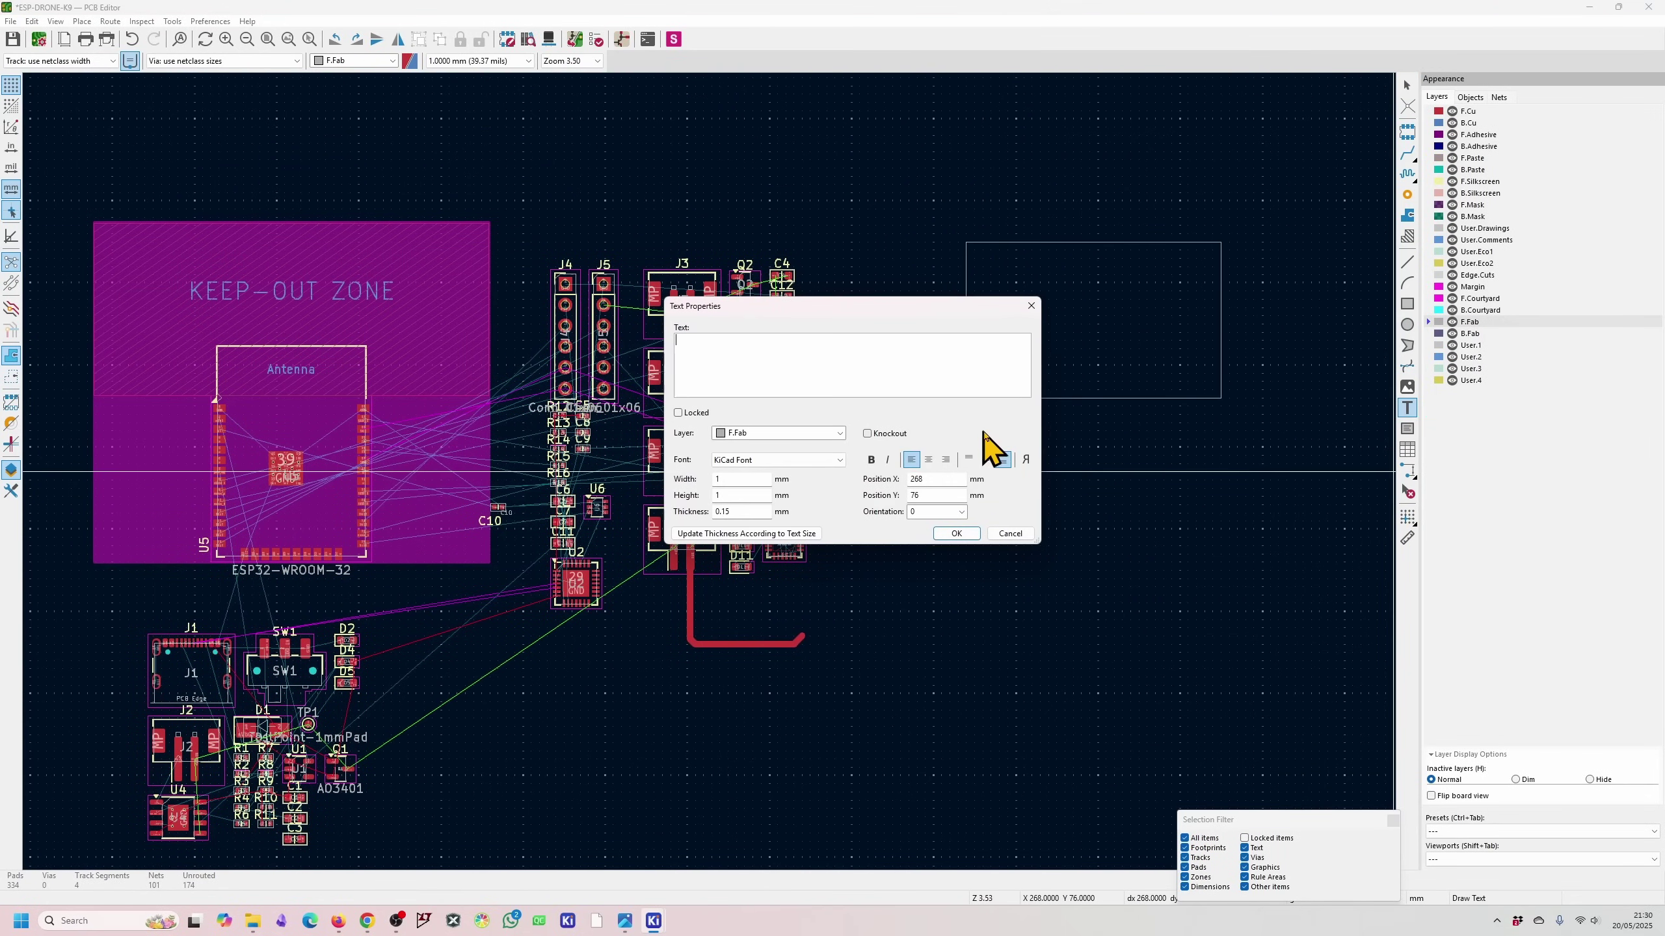
key(Return)
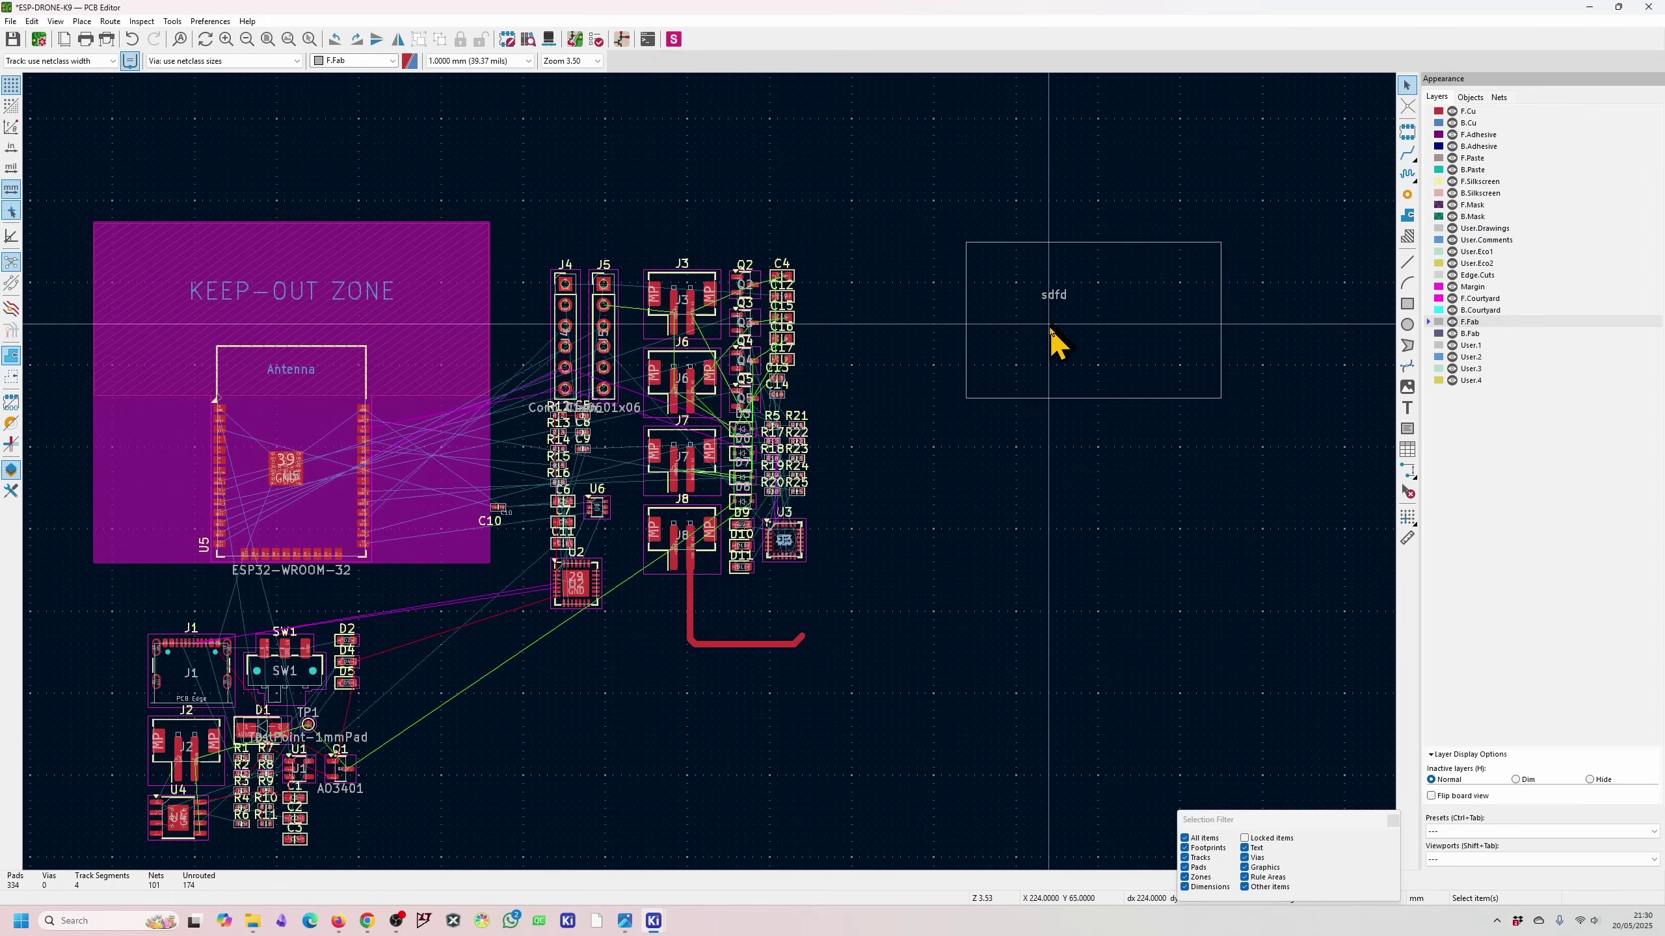
click(1052, 342)
key(Escape)
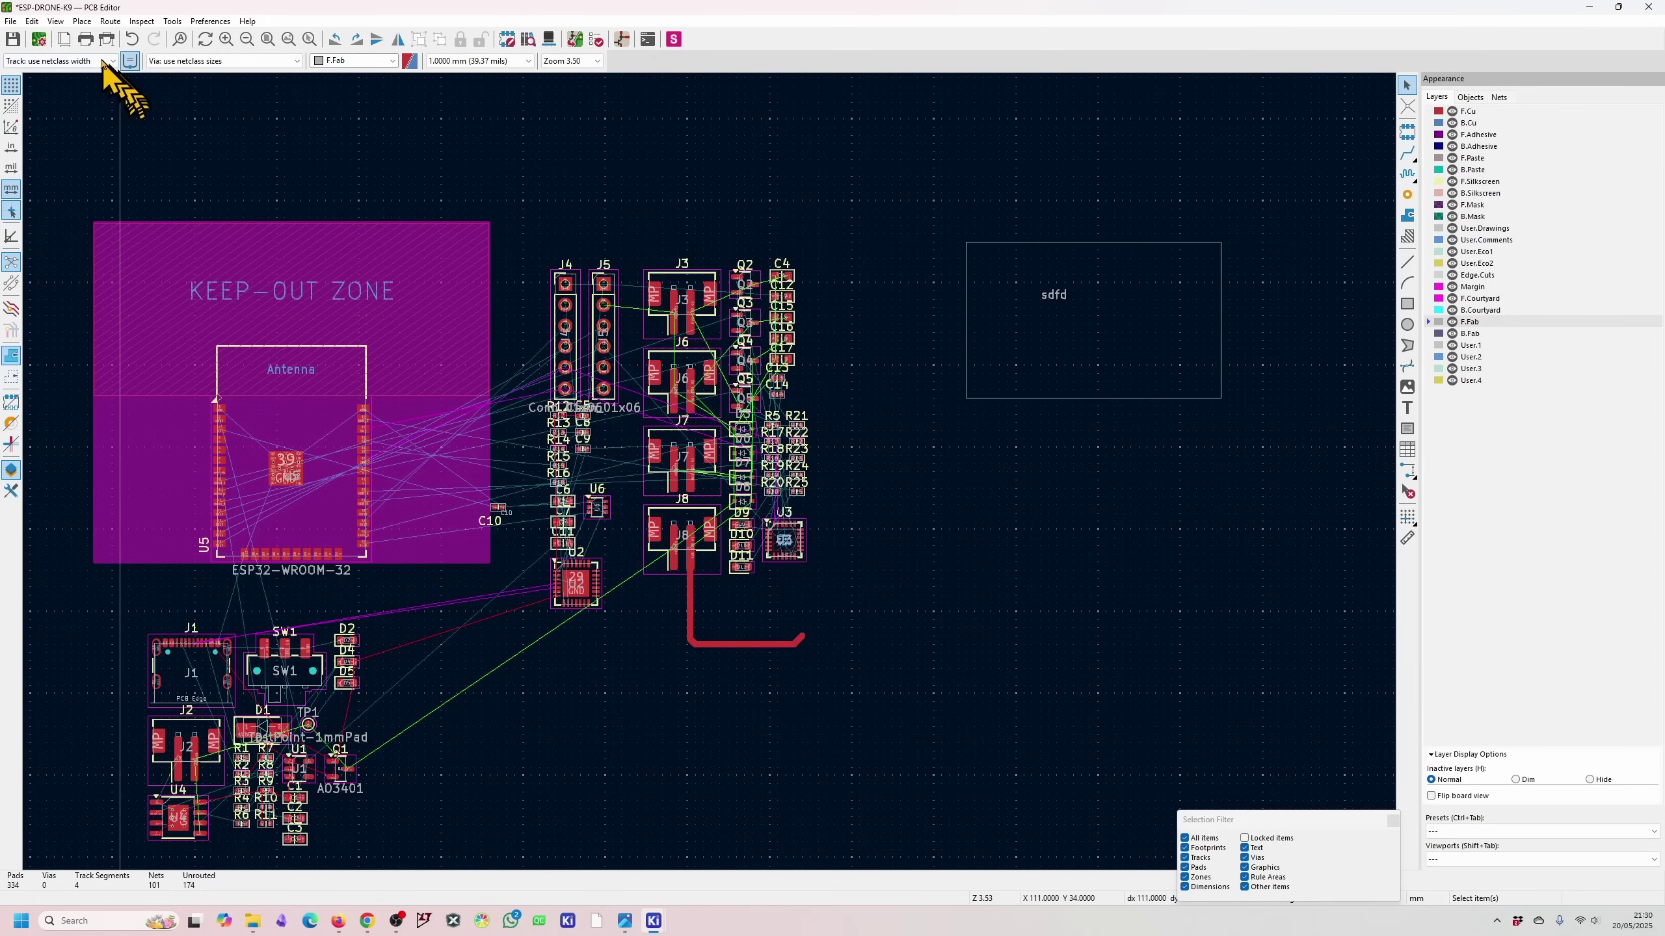
- Preview a black-and-white, fit-to-page printout of the Edge.Cuts and F.Fab layers
click(85, 39)
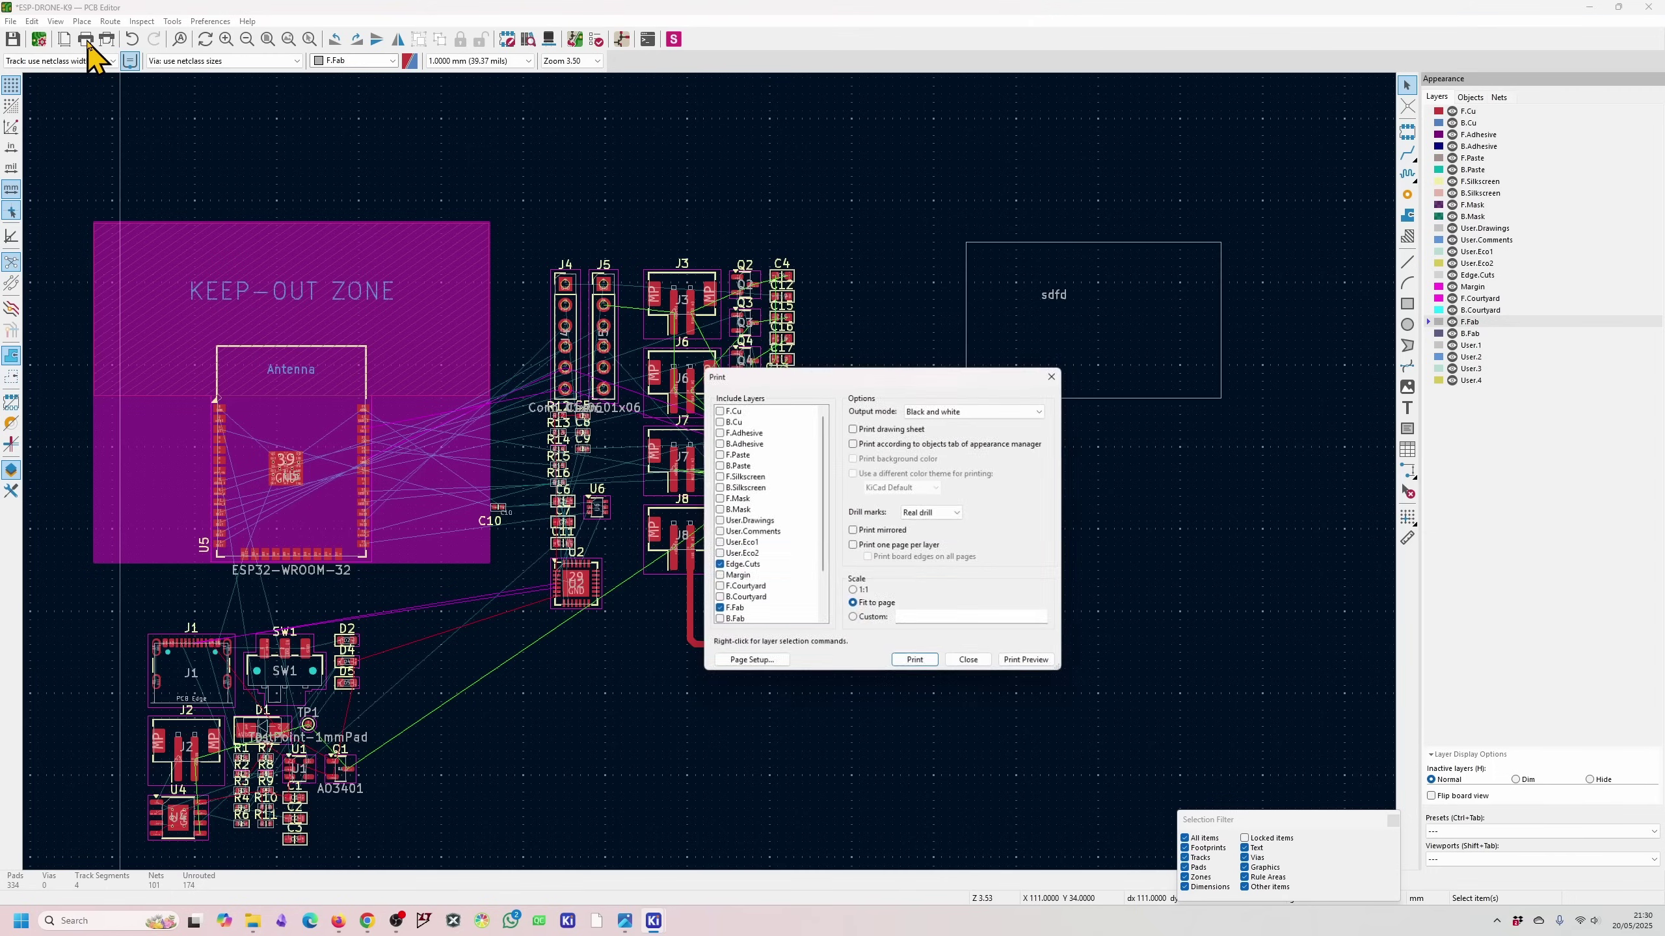
scroll(740, 592, down, 1)
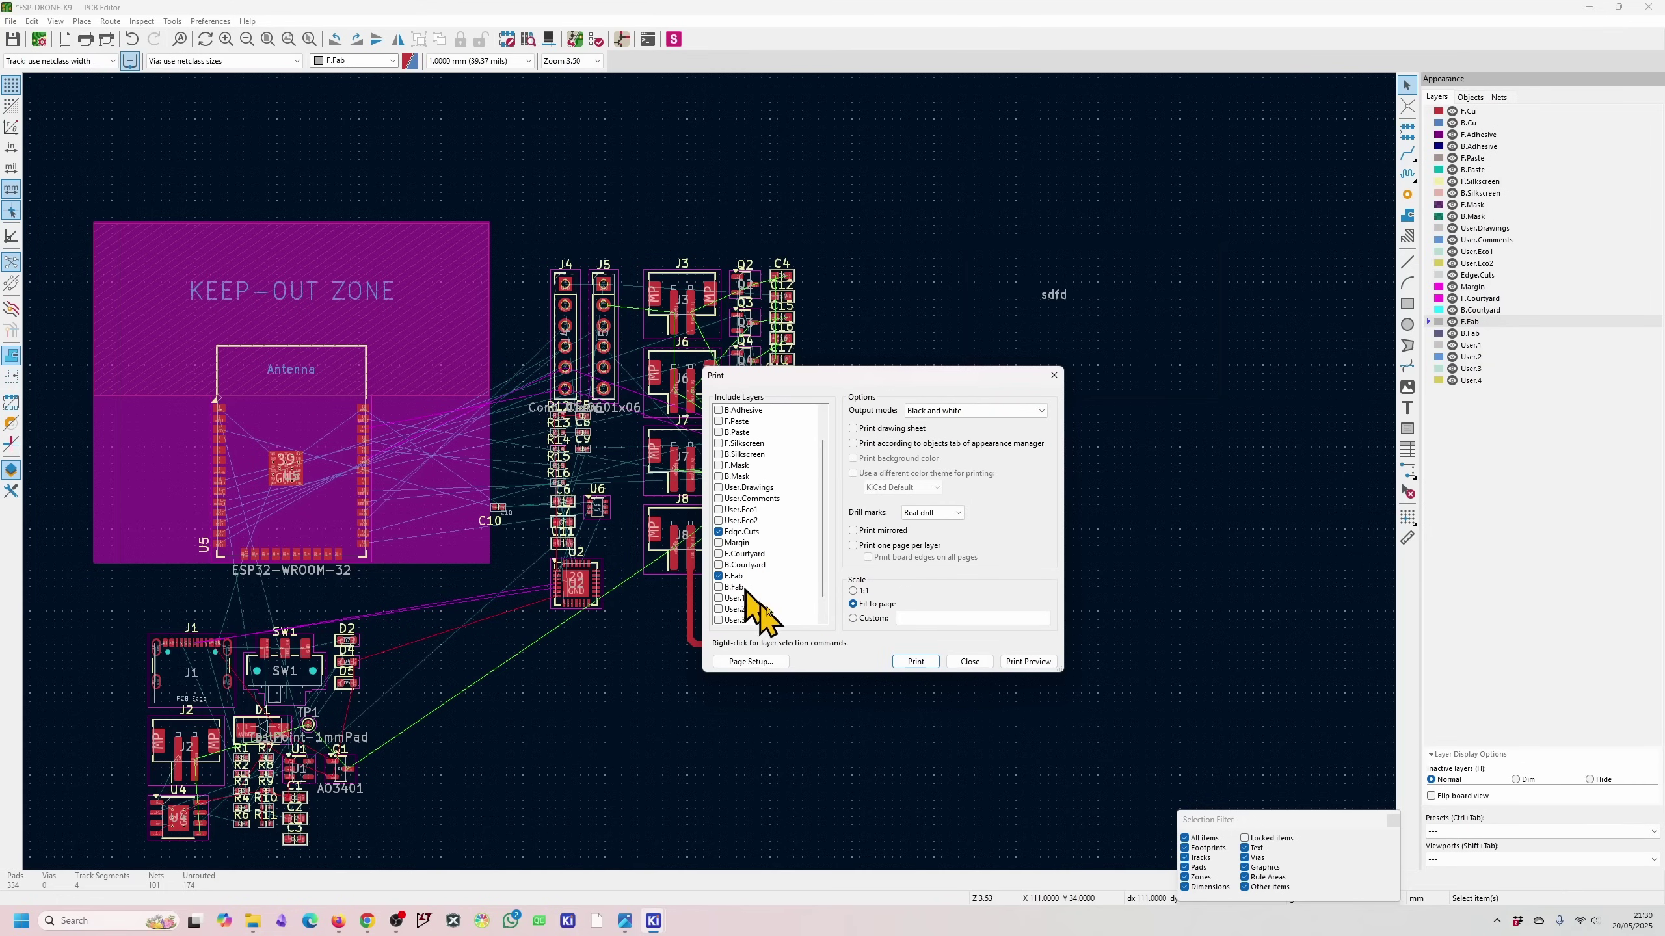
click(1026, 662)
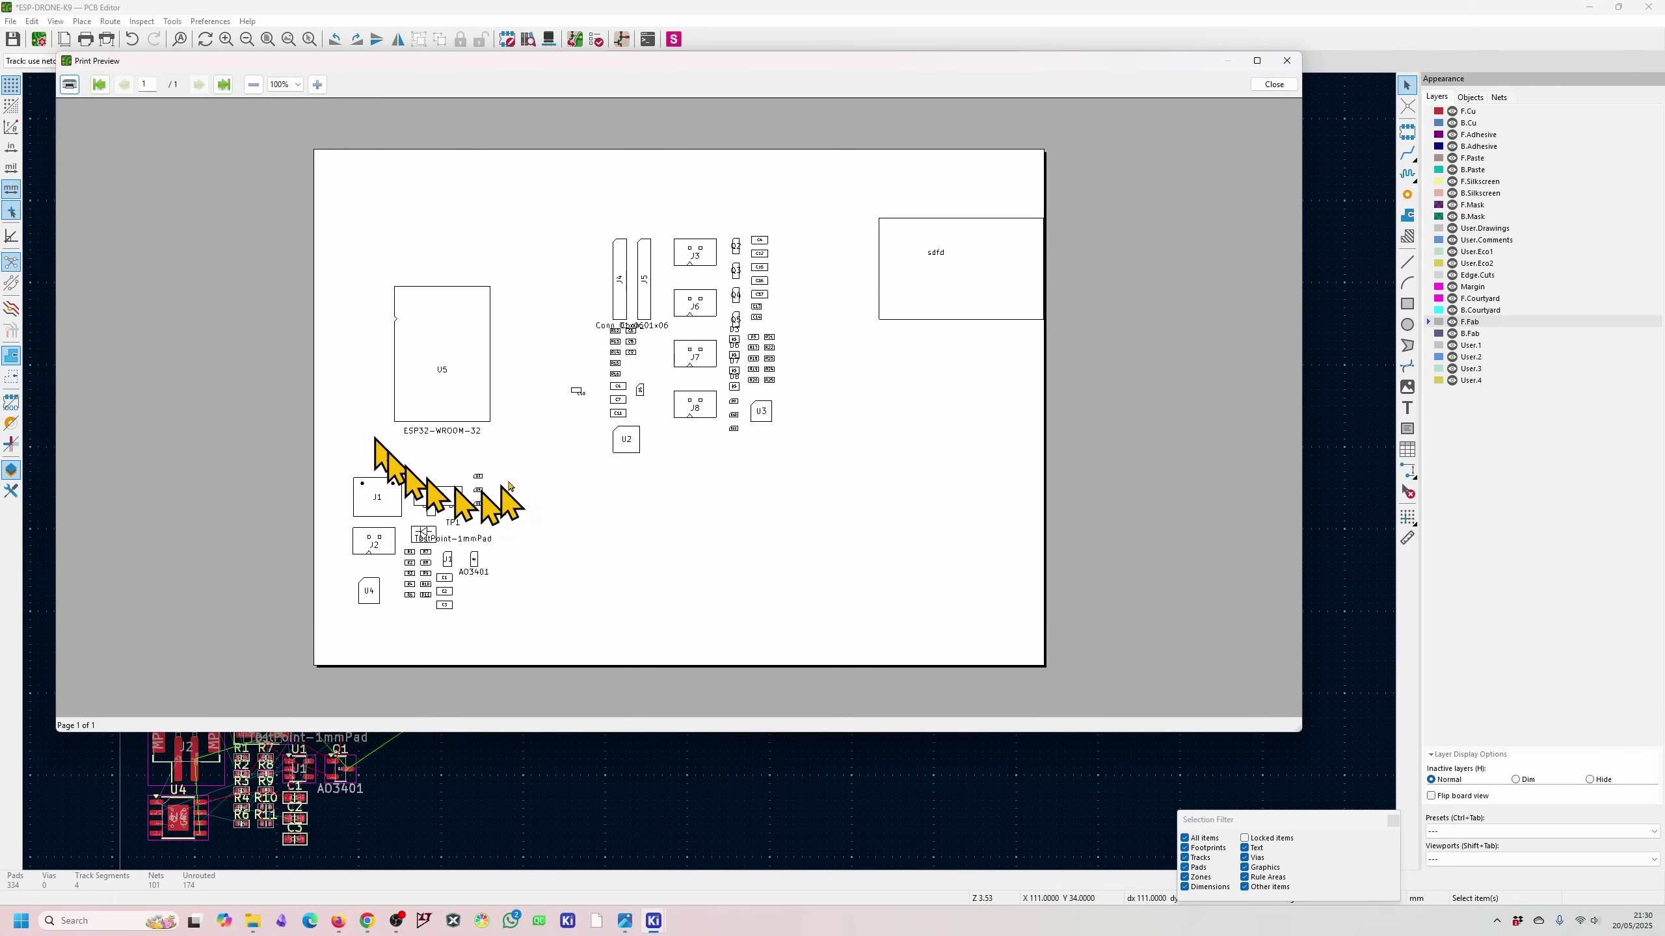
key(super+Up)
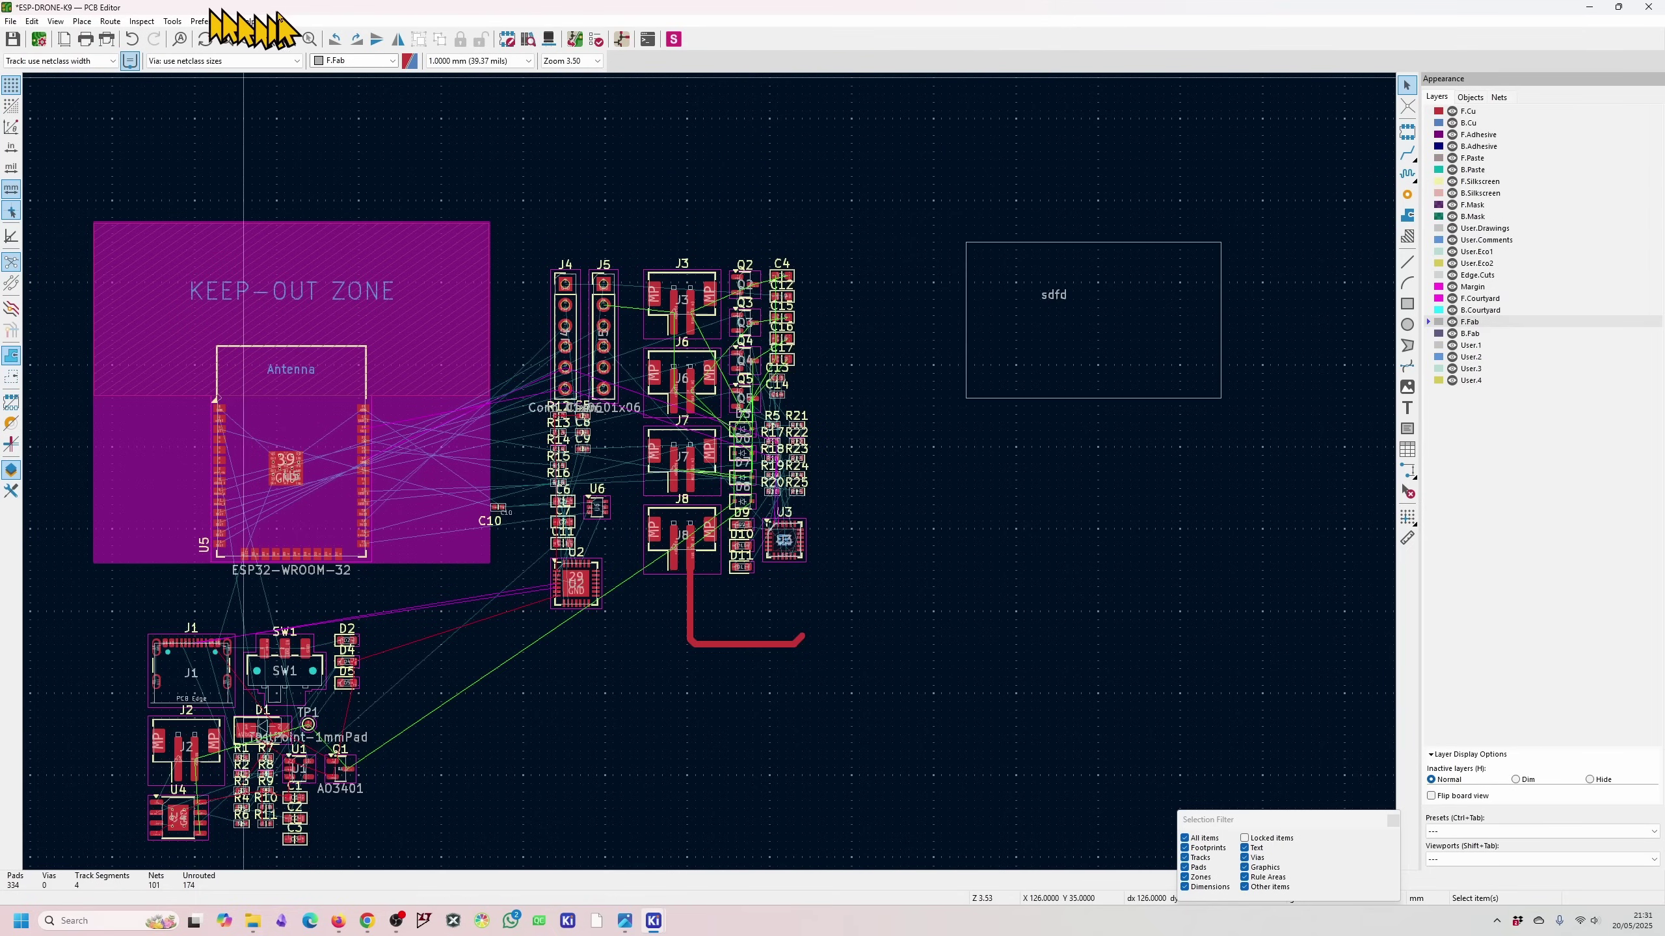
click(110, 21)
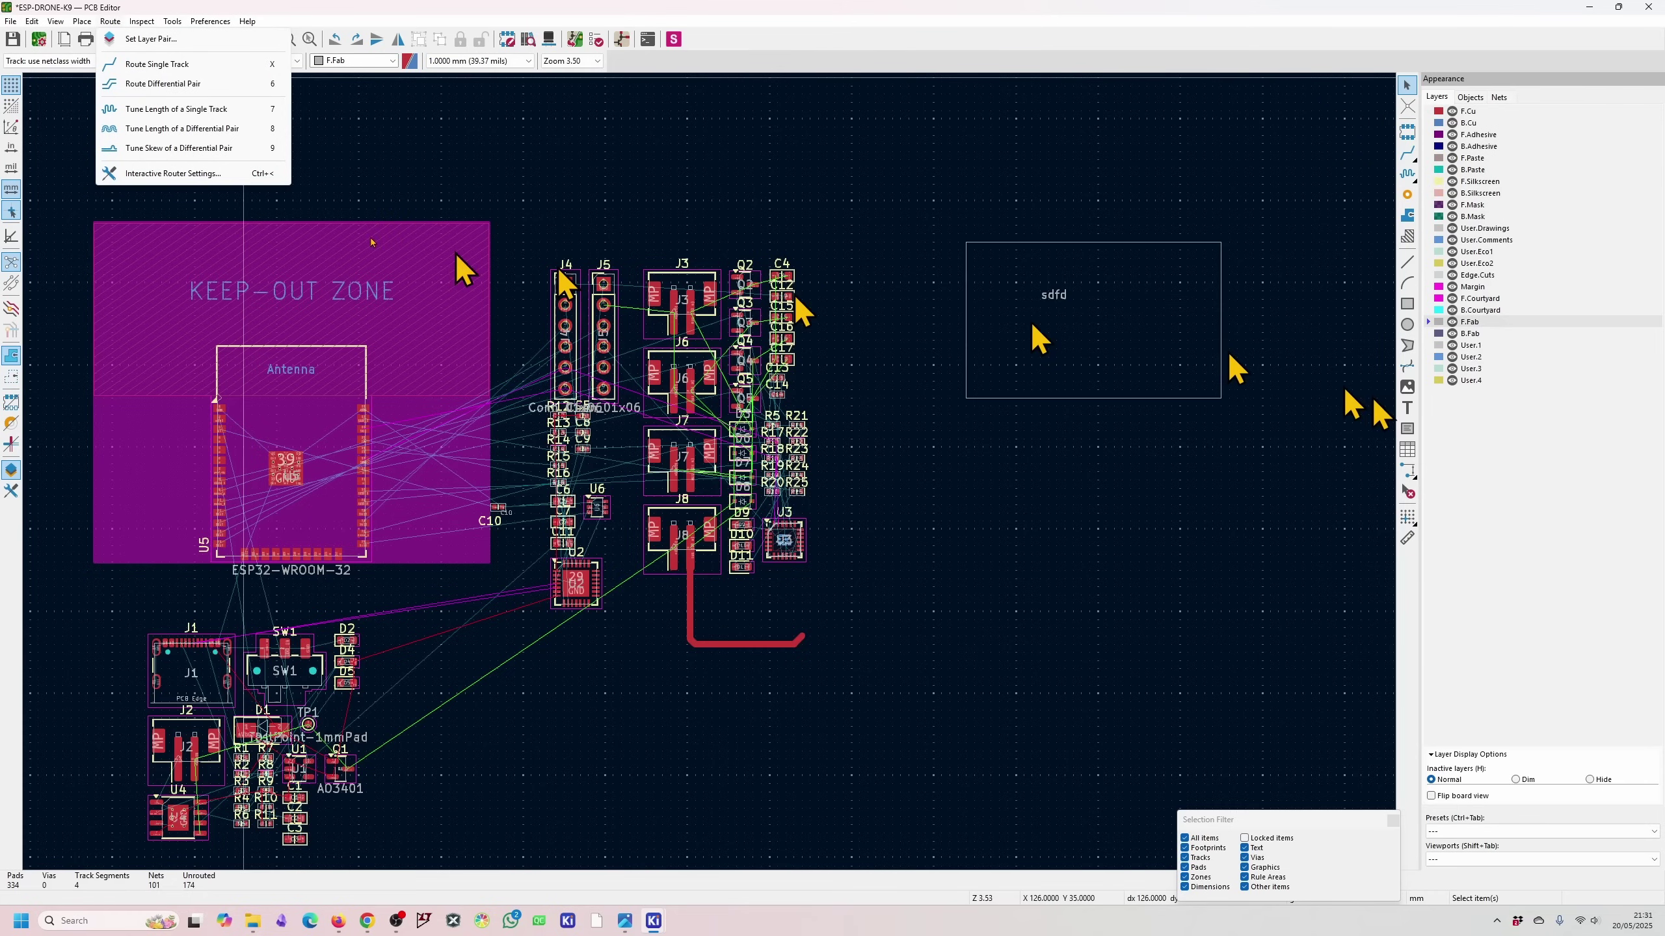
mouse_move(144, 20)
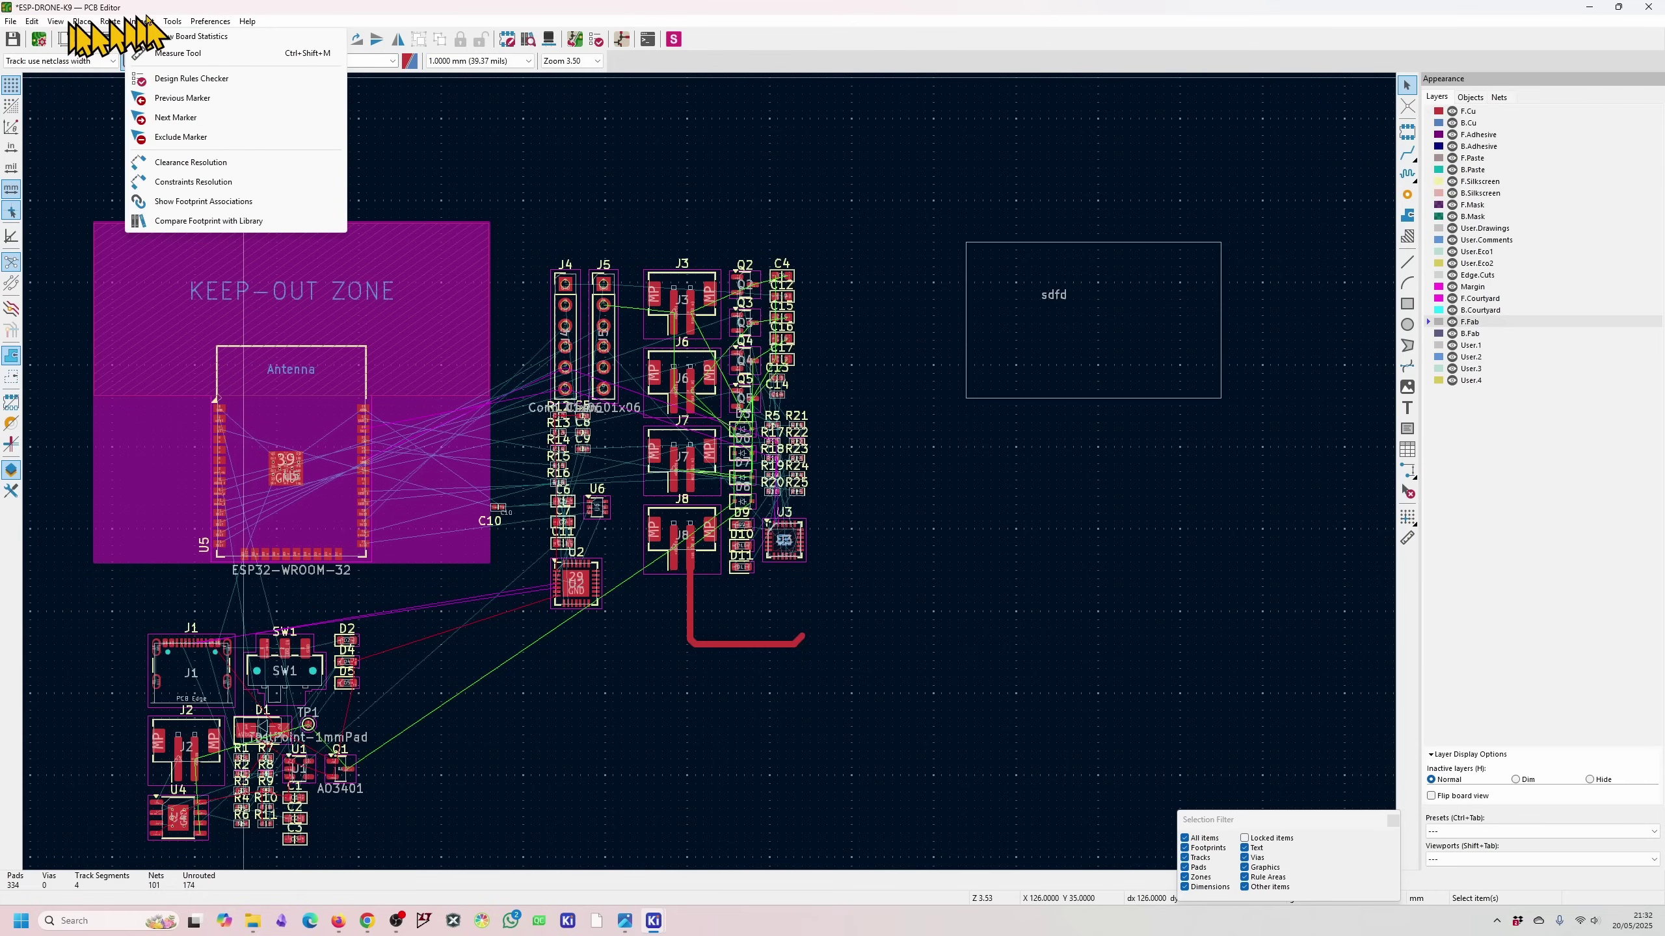
mouse_move(247, 21)
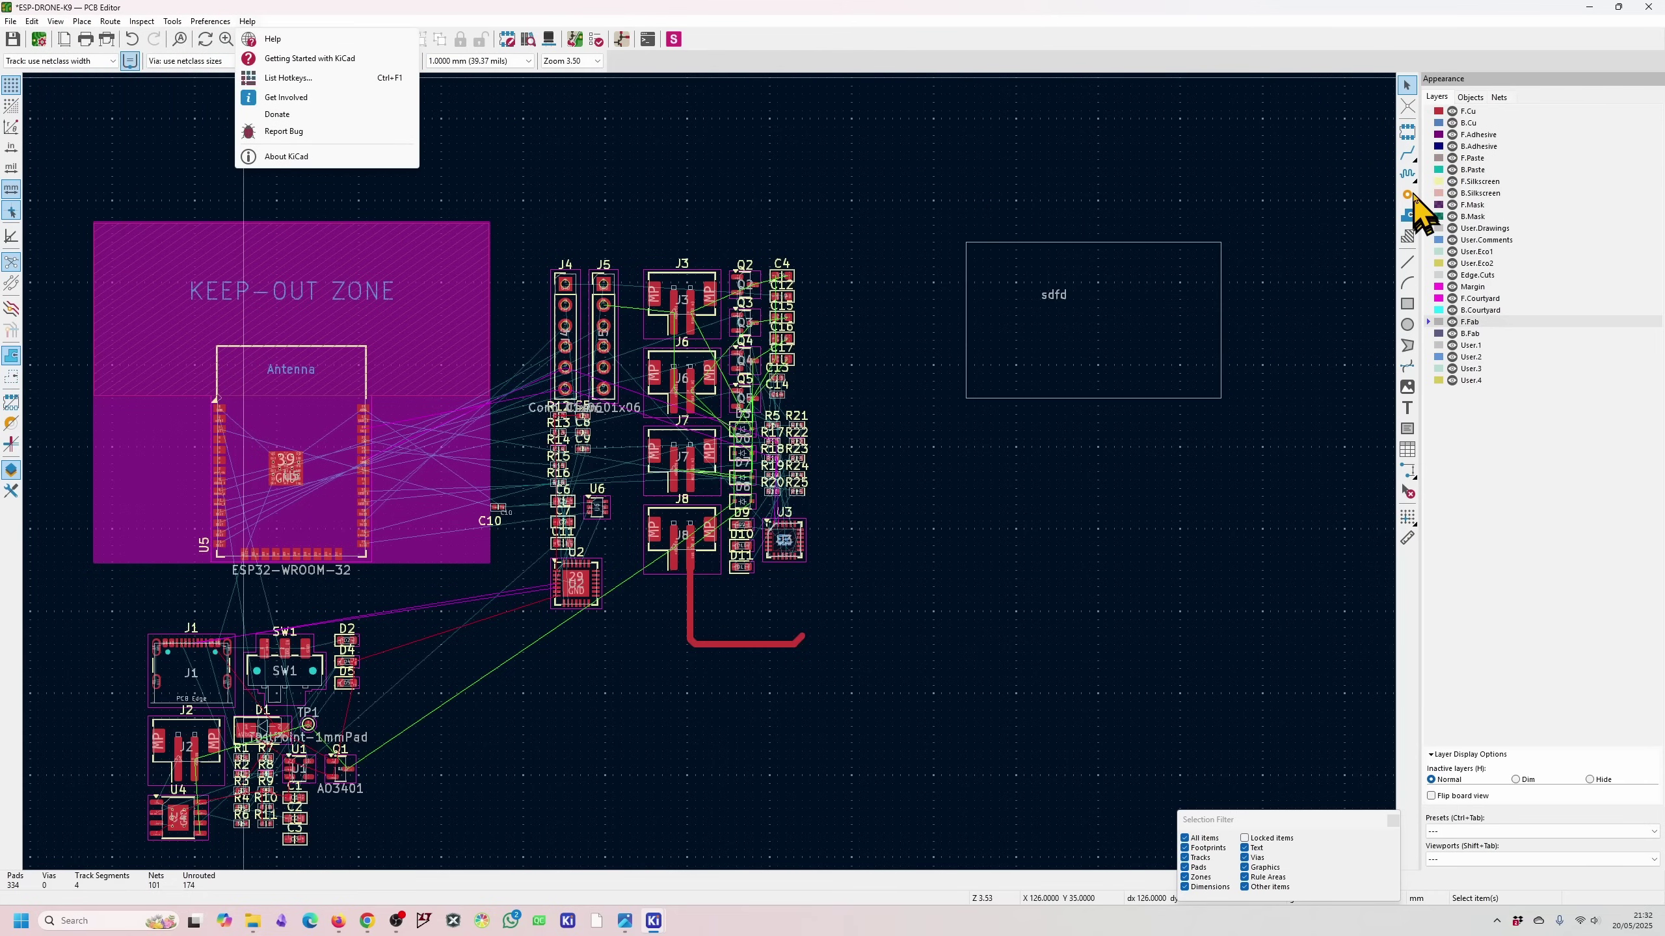
click(1409, 202)
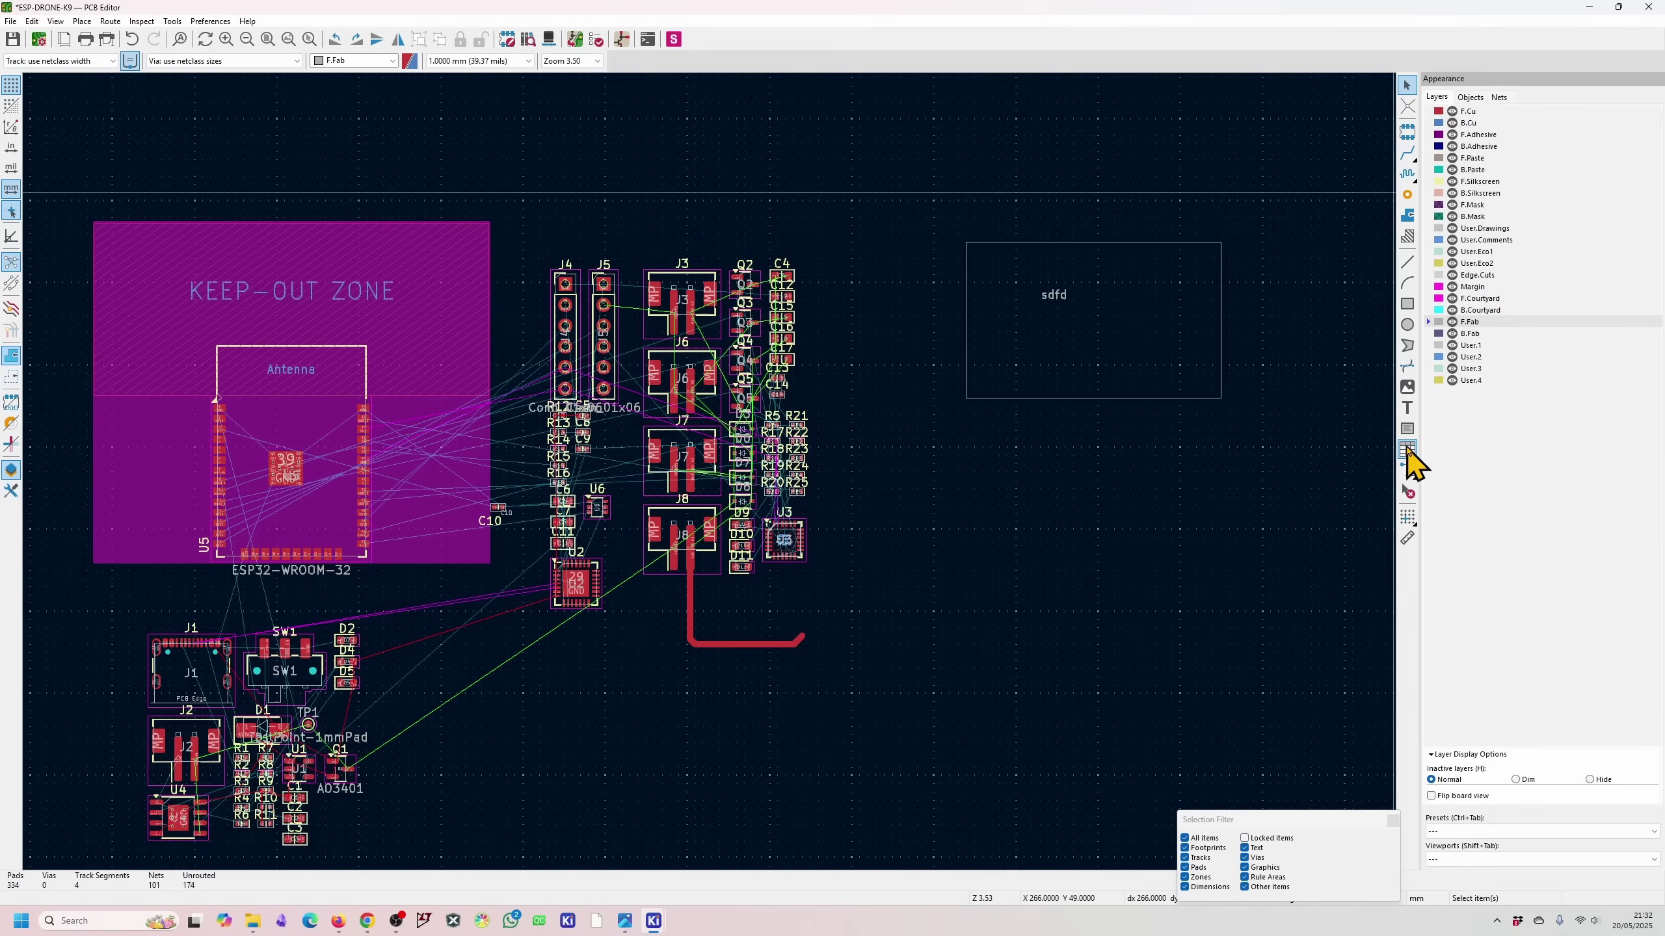
- Measure a diagonal distance from the empty area beside C17 to below the "sdfd" rectangle
click(1407, 538)
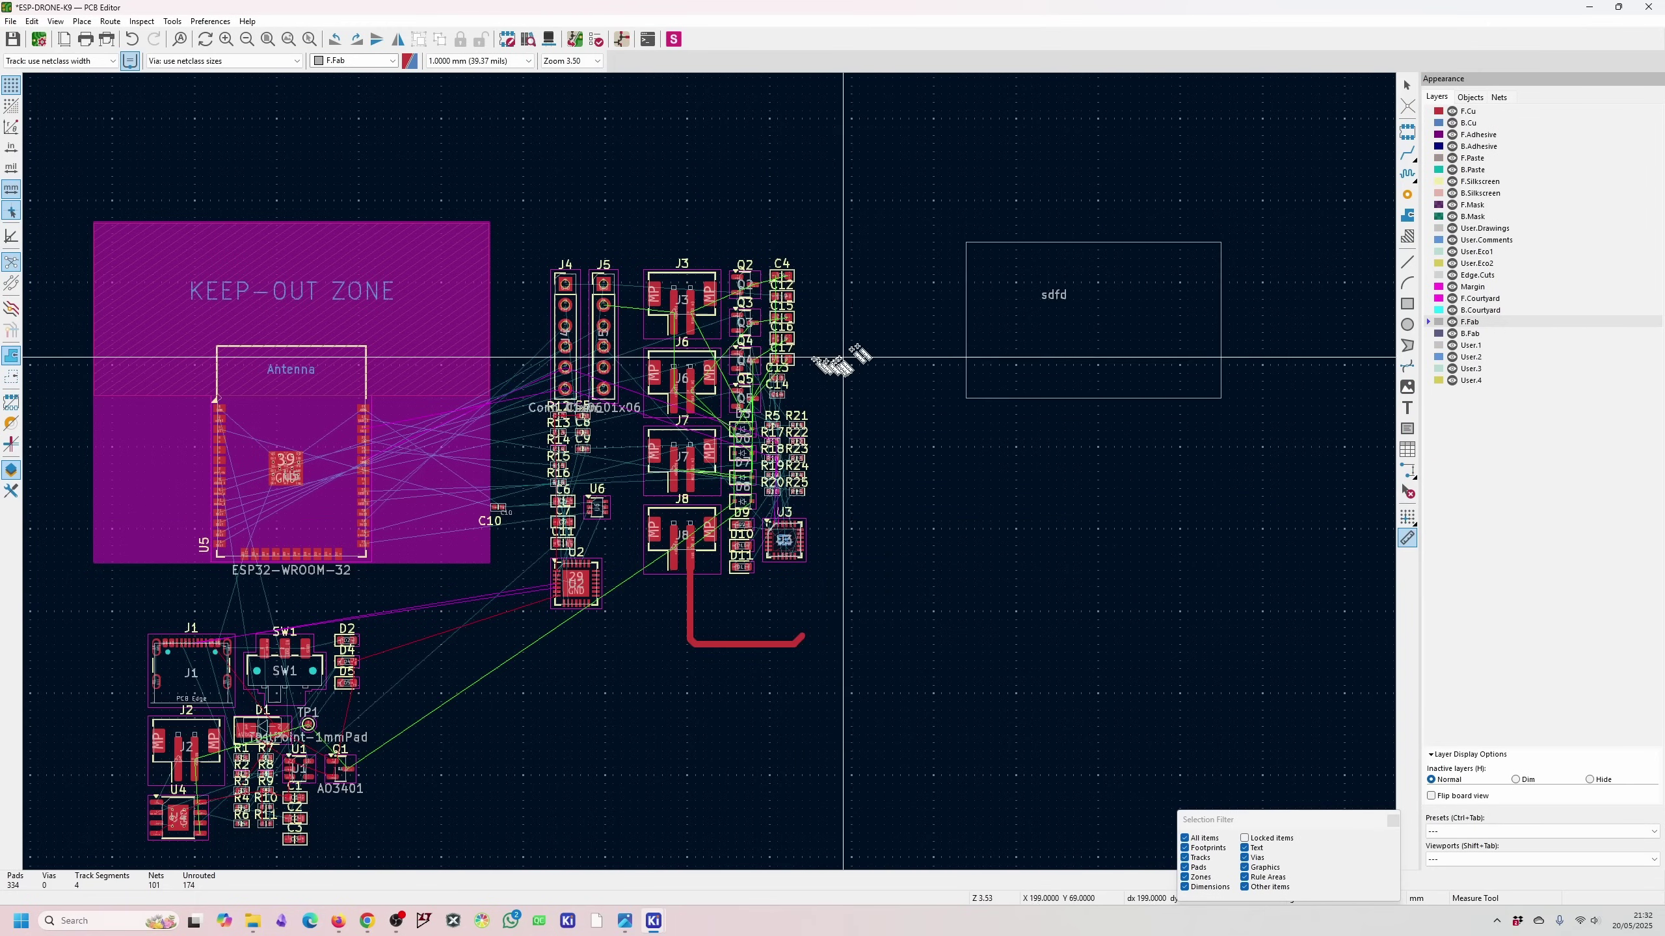
click(857, 341)
click(1104, 505)
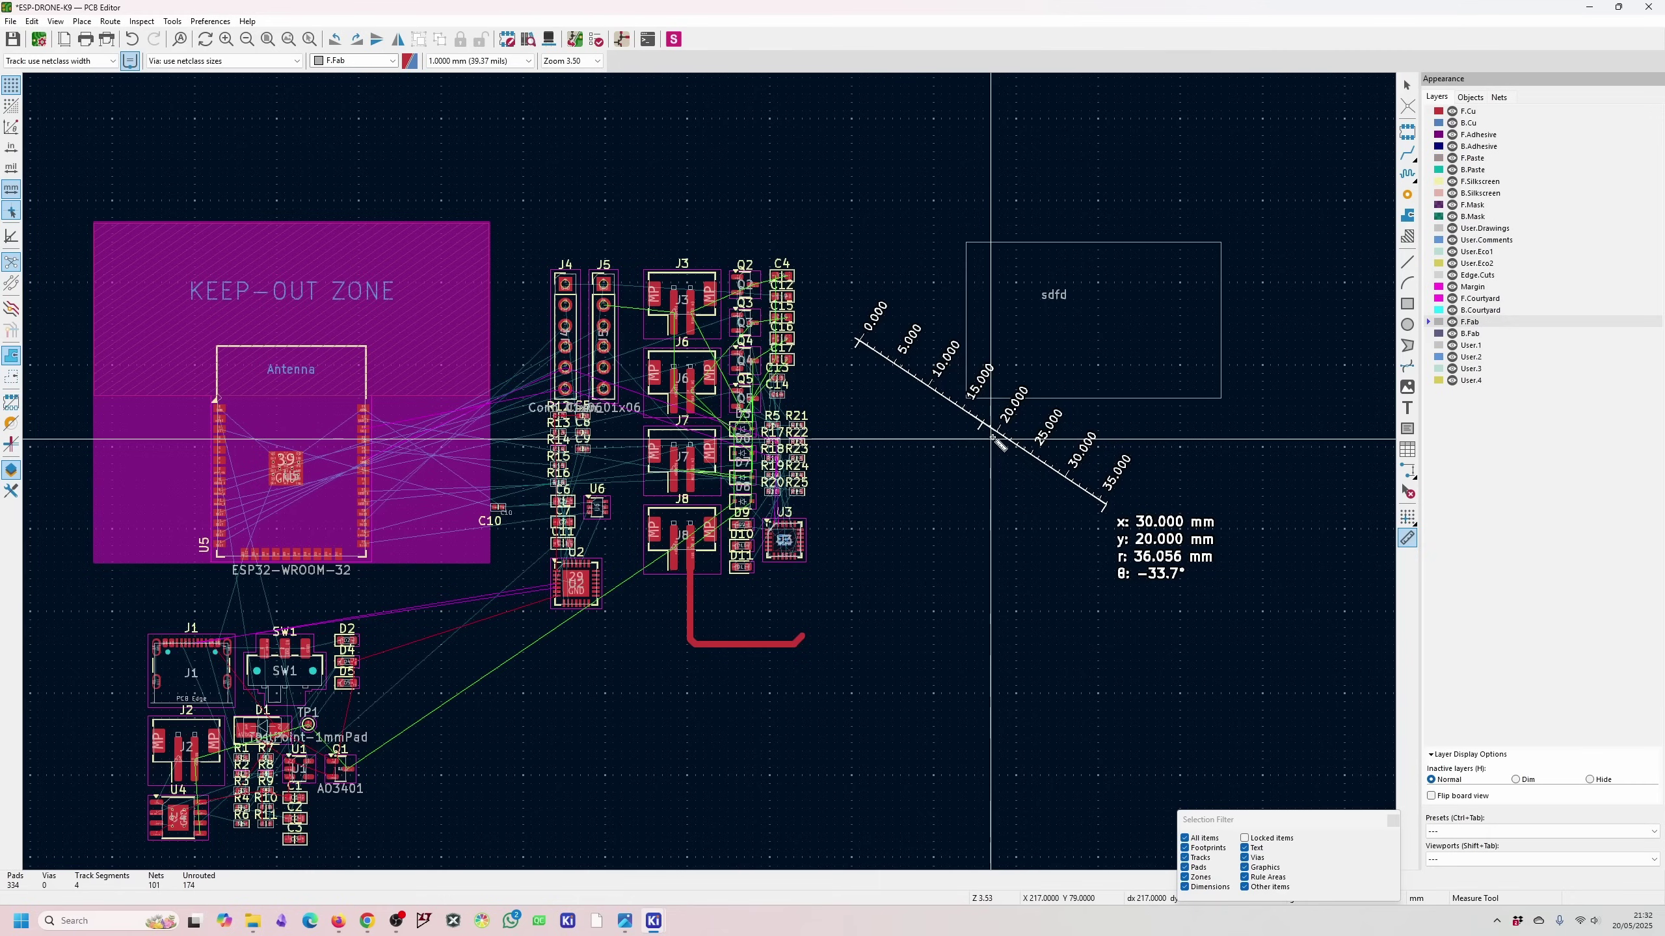
key(Escape)
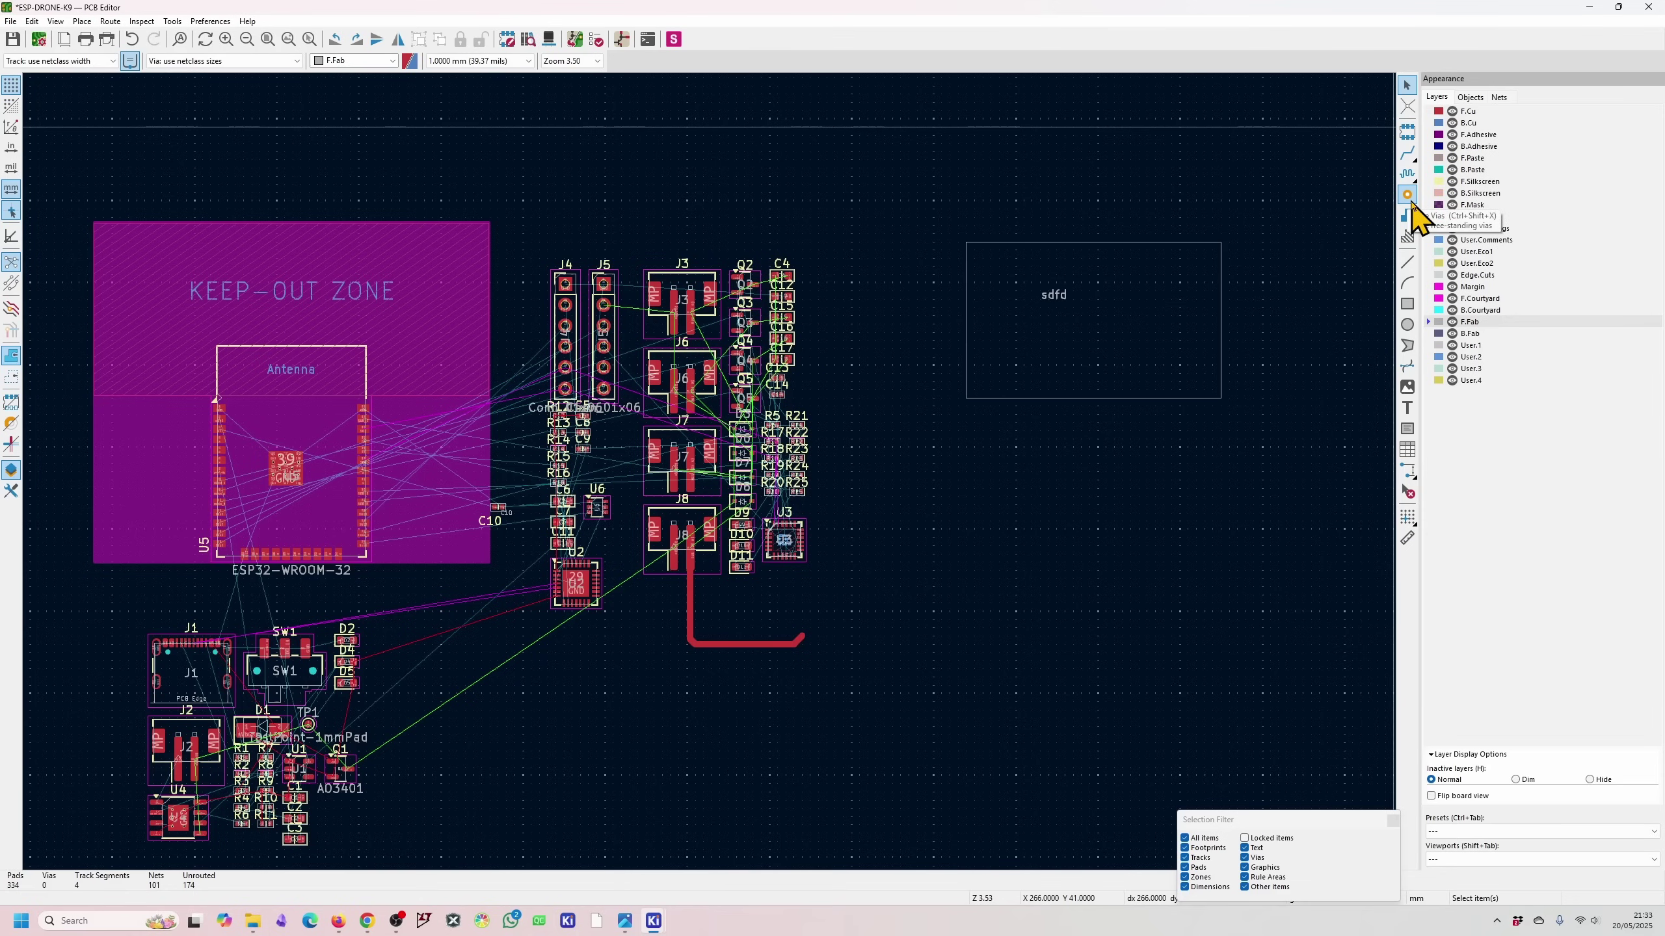
- Fit the board objects in the view and inspect the layout at both component and full-sheet scale
ctrl+scroll(786, 151, left, 5)
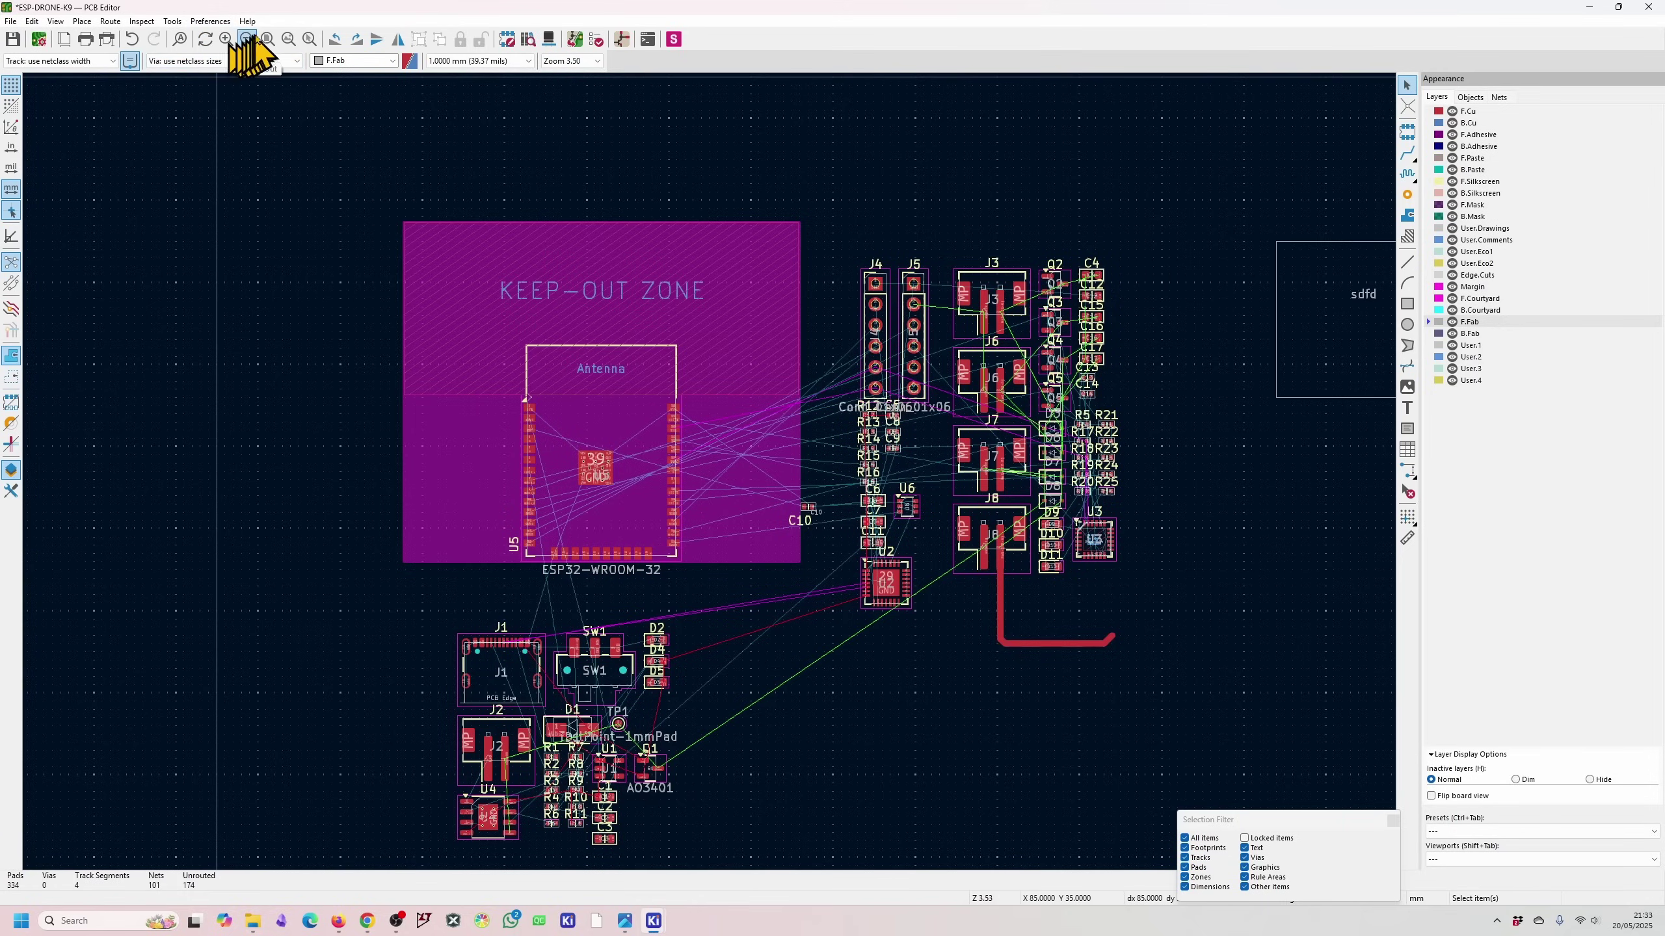
click(288, 38)
scroll(712, 478, down, 5)
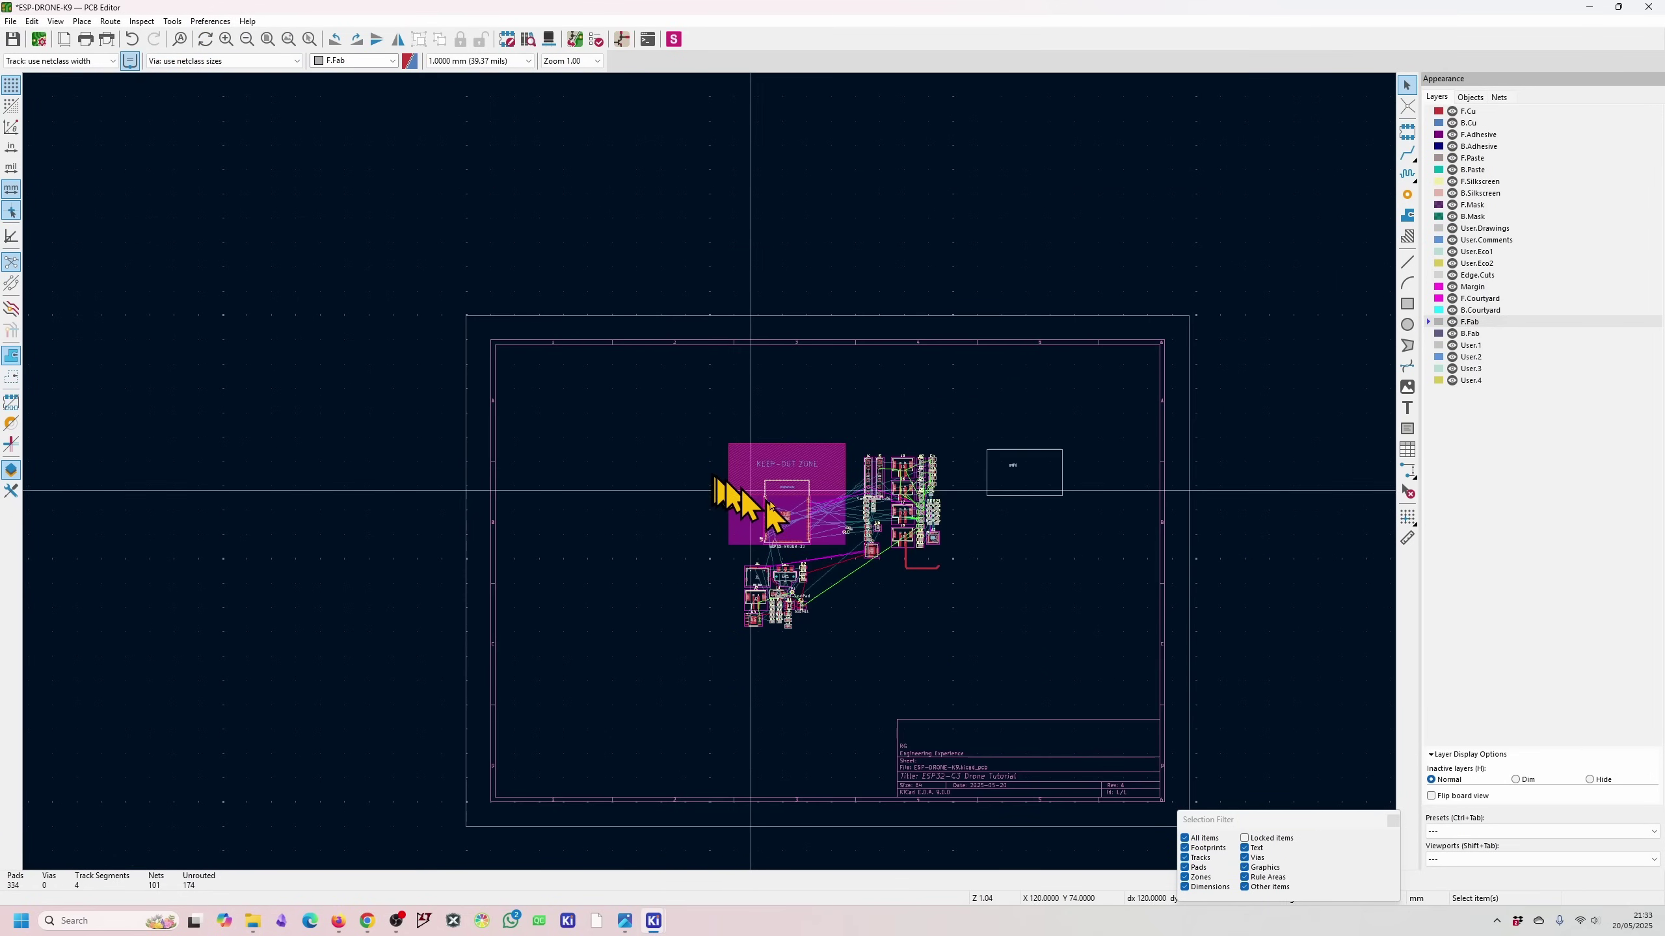
scroll(708, 483, up, 4)
scroll(714, 480, up, 2)
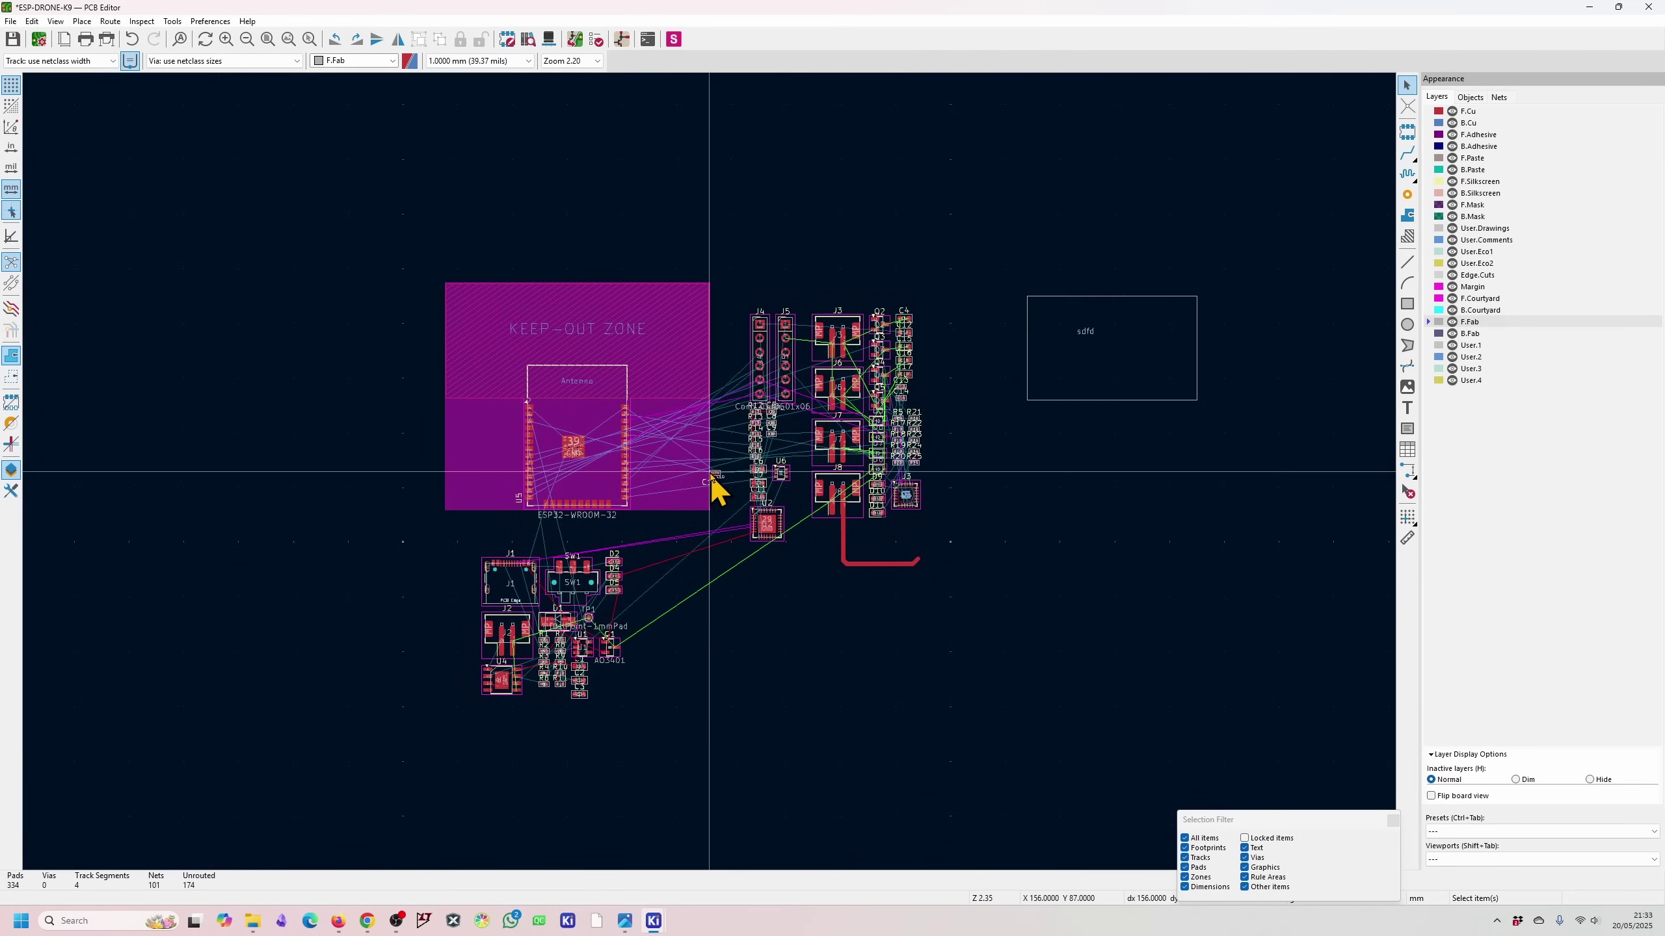
scroll(715, 485, down, 2)
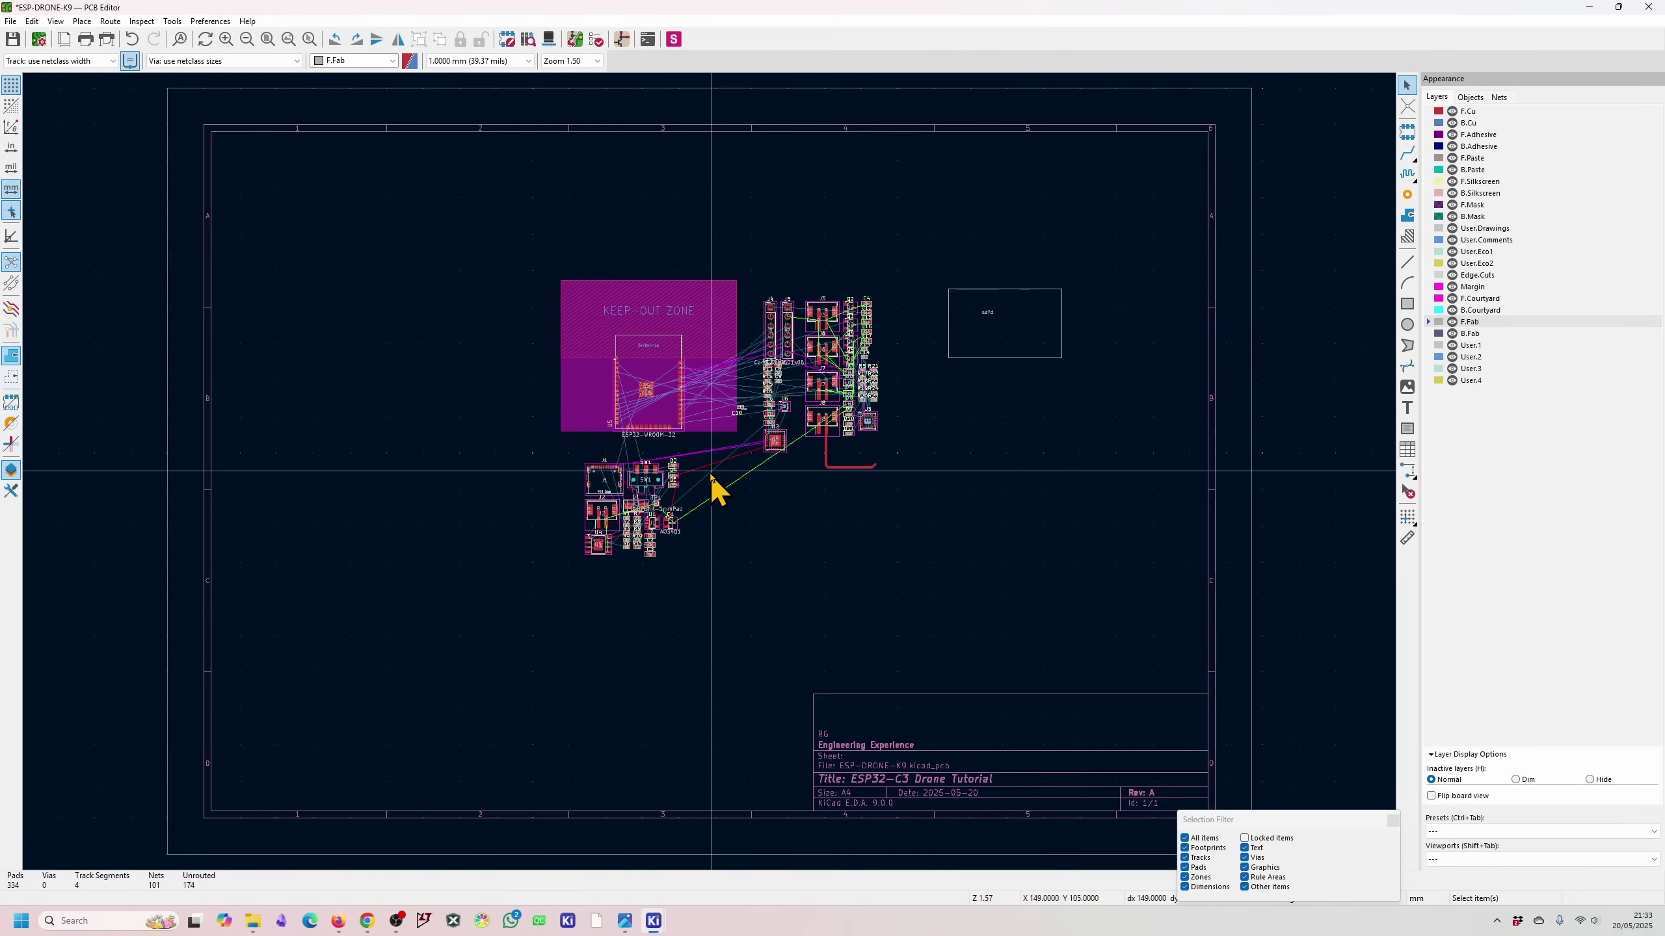
- Use Zoom to Selection on the area around J3 to J6, followed by connectors J4 and J5, and inspect the surrounding components
click(309, 40)
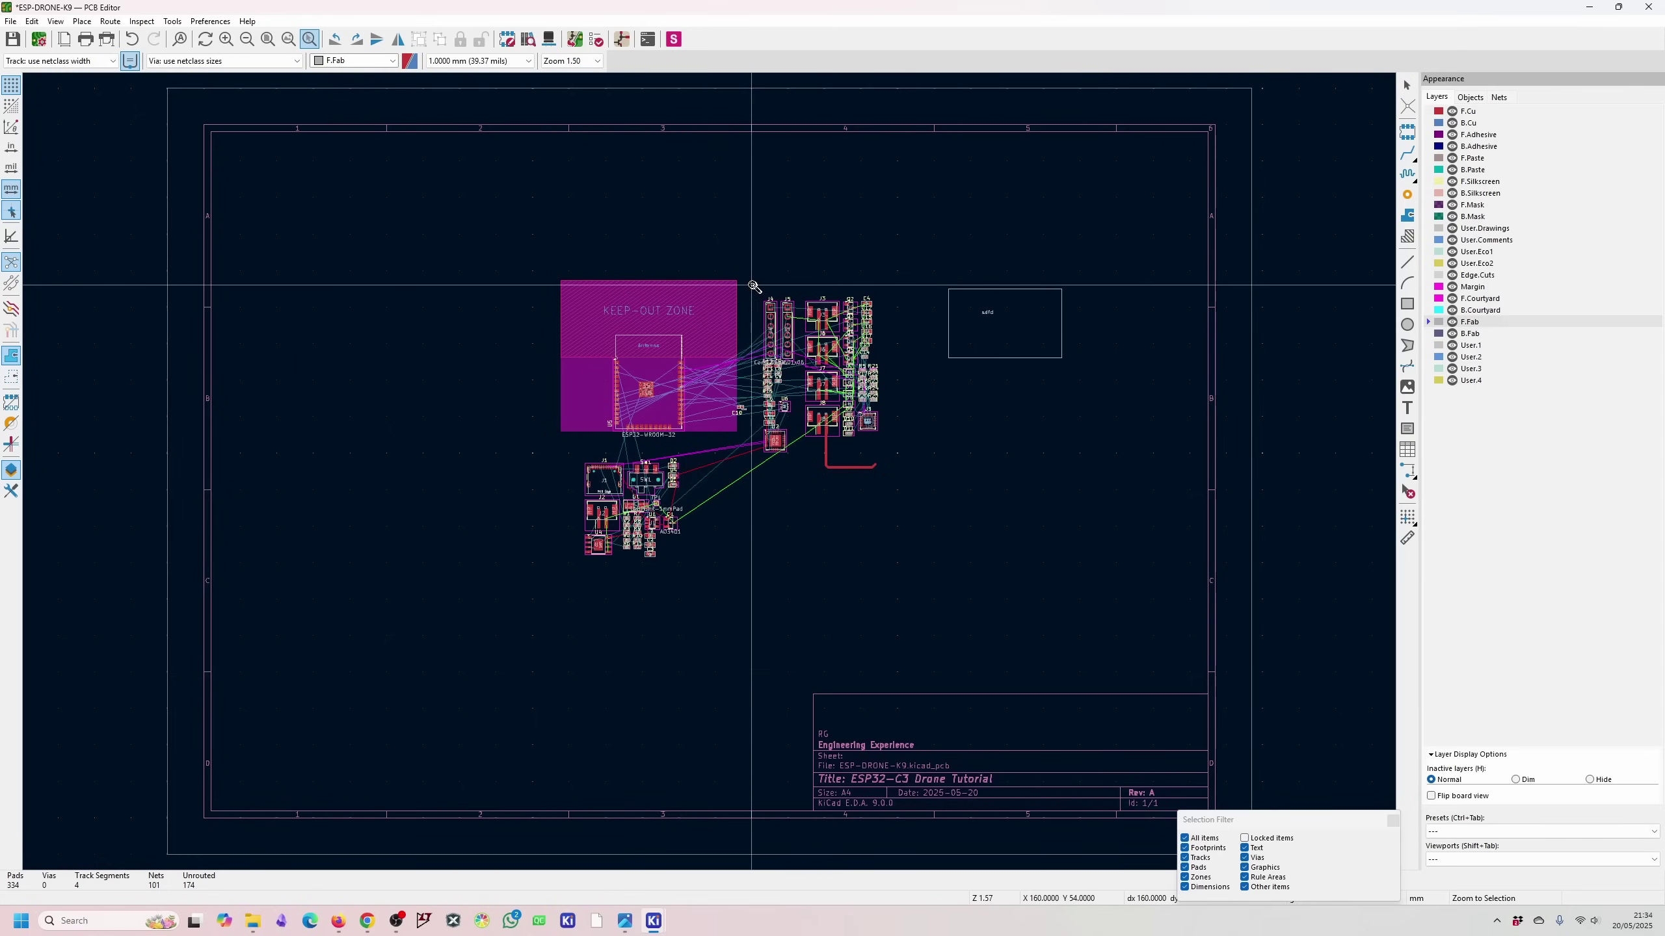
drag(753, 286, 879, 372)
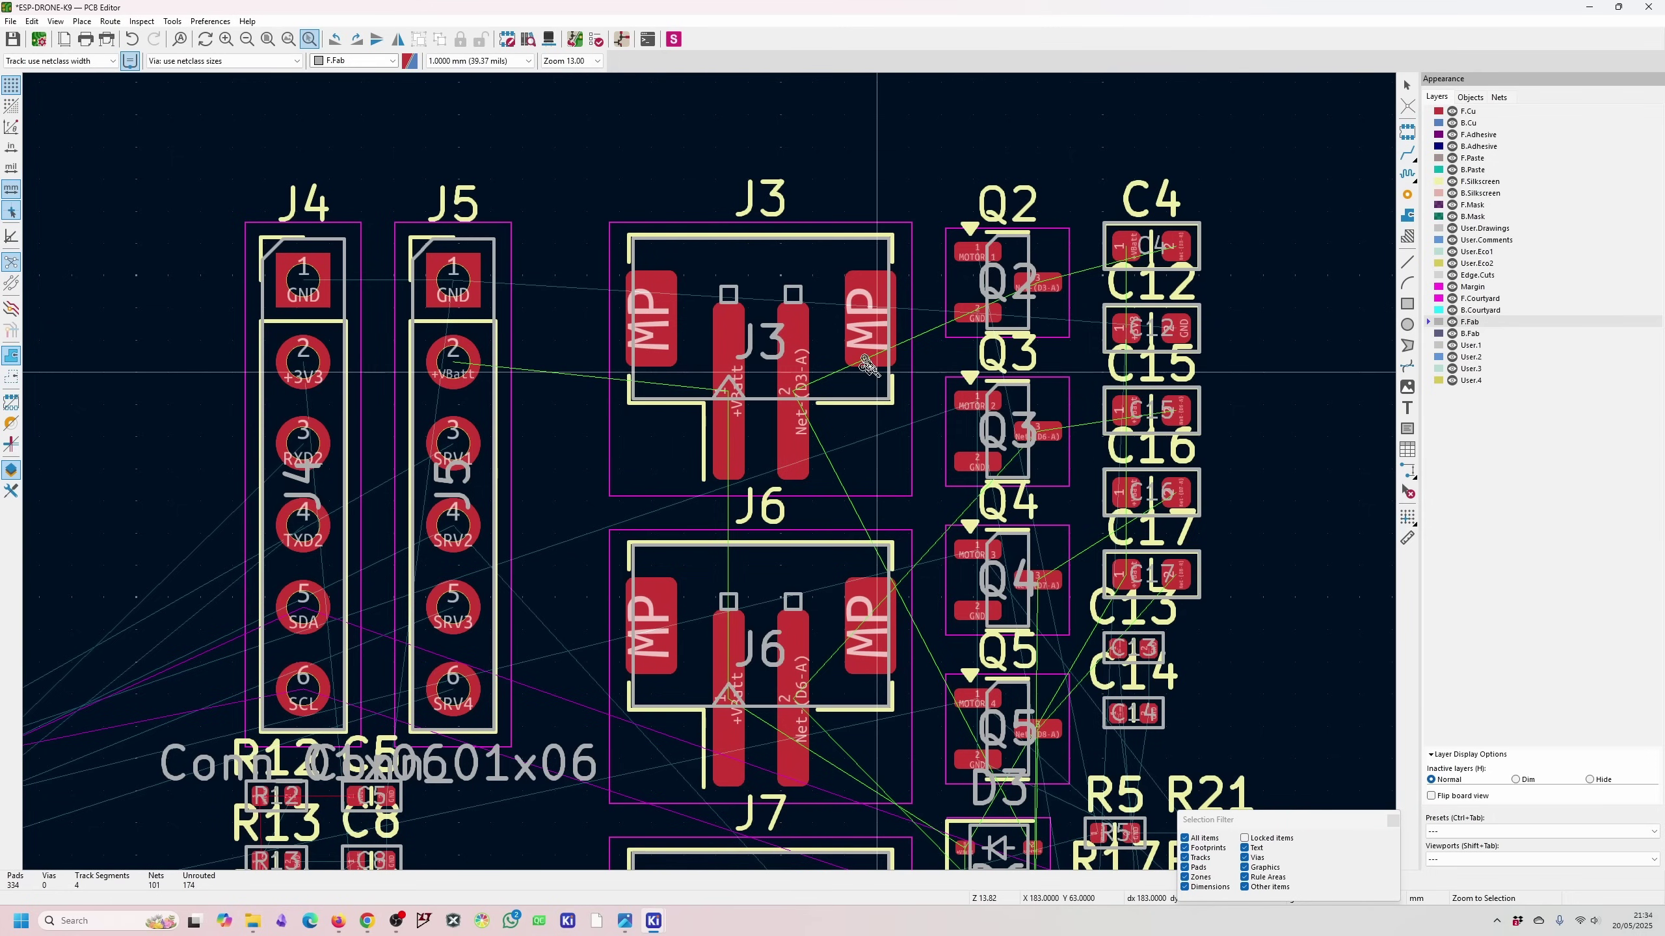
drag(233, 176, 564, 780)
scroll(729, 468, up, 4)
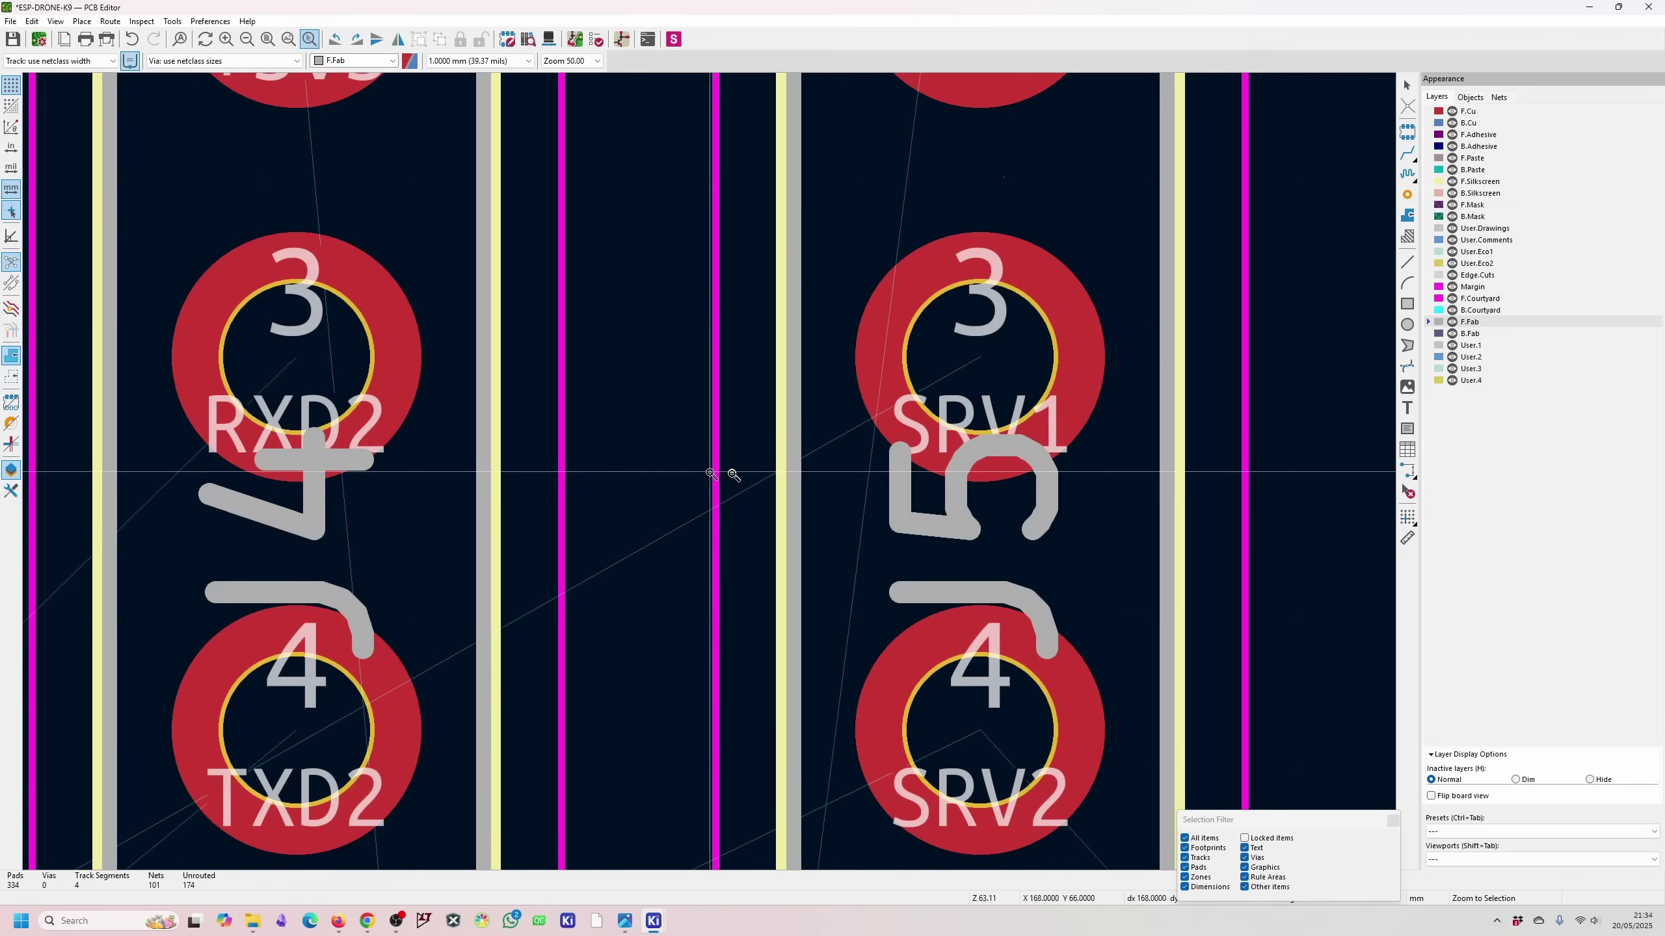
scroll(714, 471, down, 9)
scroll(710, 472, up, 2)
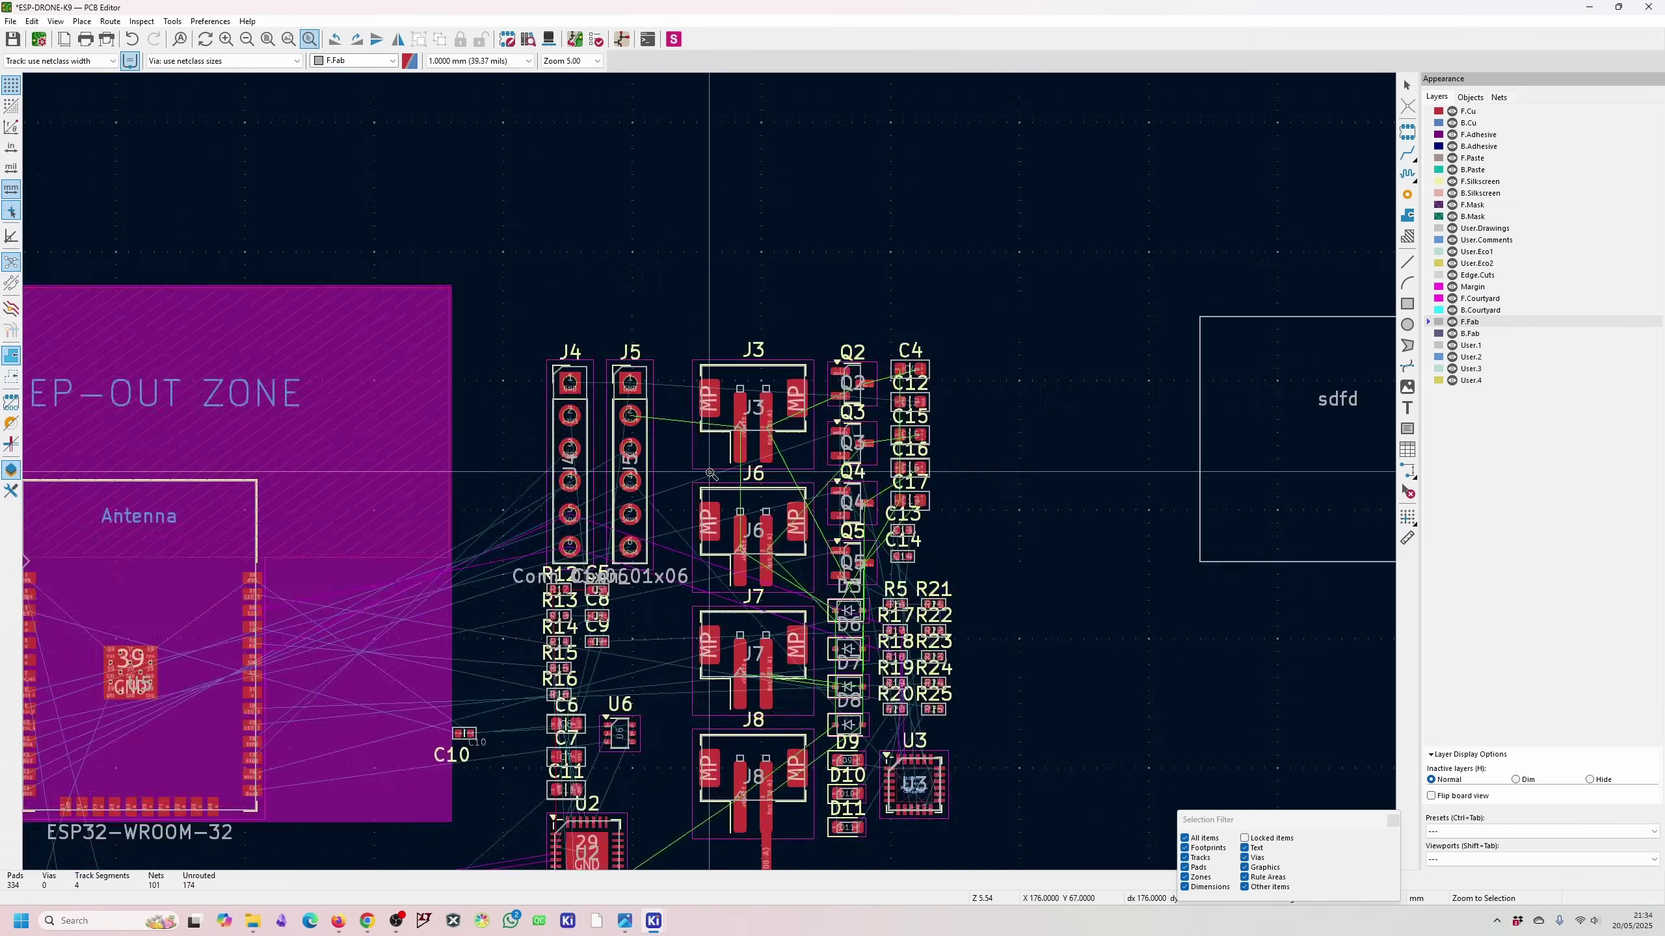
scroll(710, 472, down, 6)
scroll(710, 472, up, 8)
scroll(710, 472, down, 5)
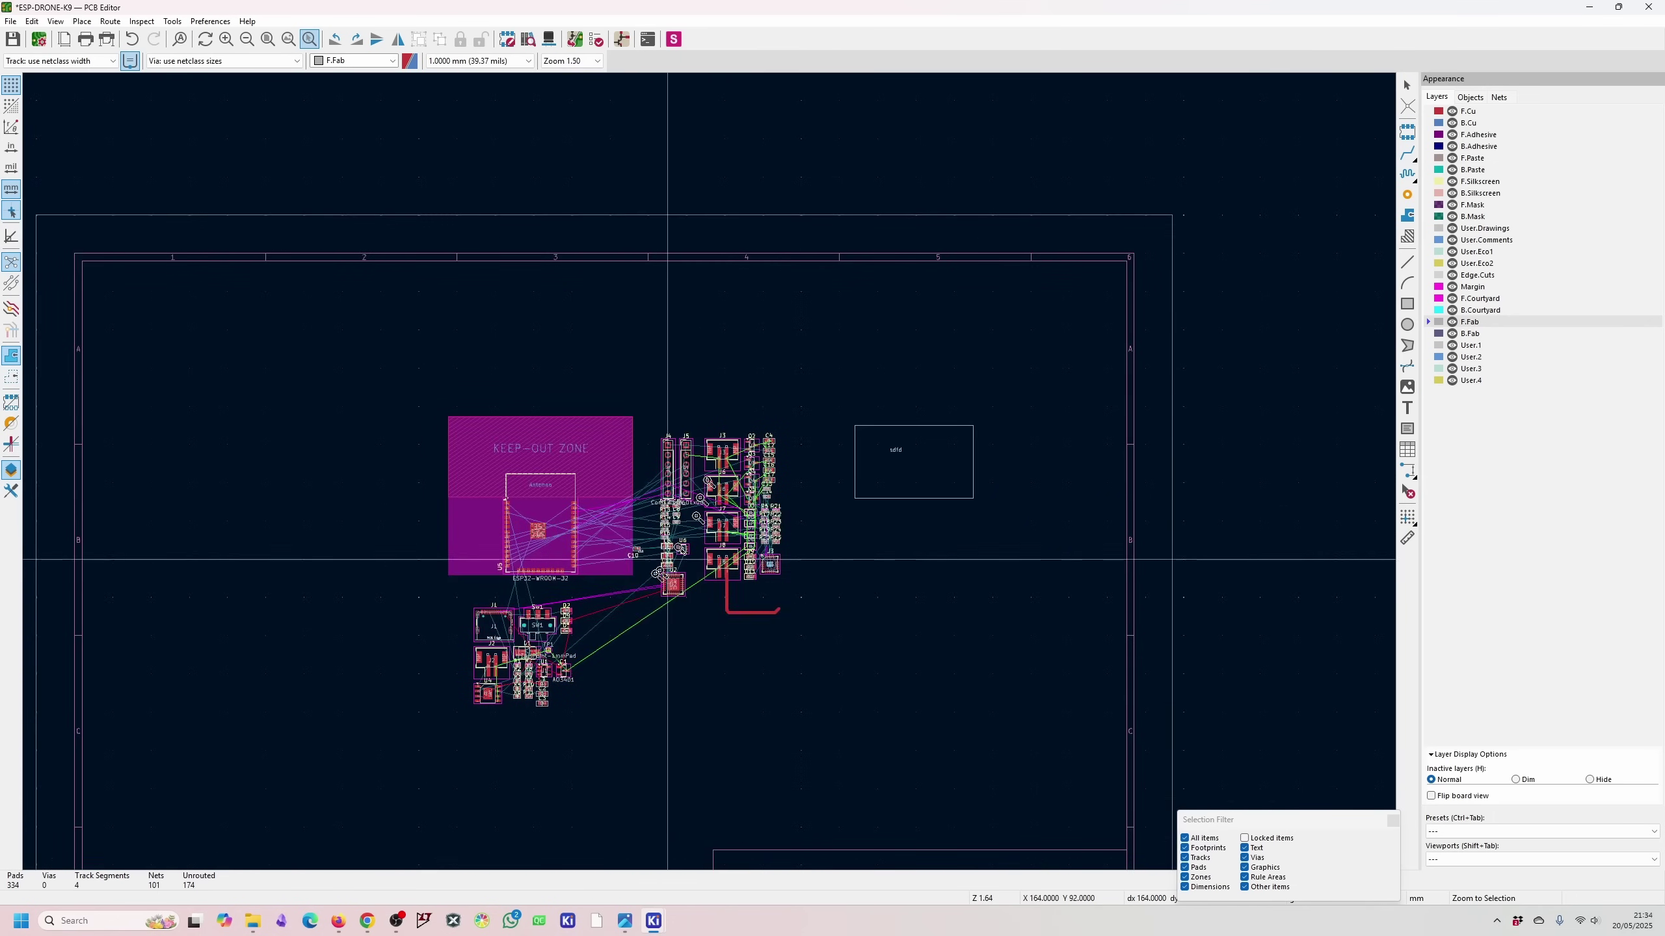
scroll(710, 472, up, 4)
scroll(710, 473, up, 3)
scroll(711, 472, down, 7)
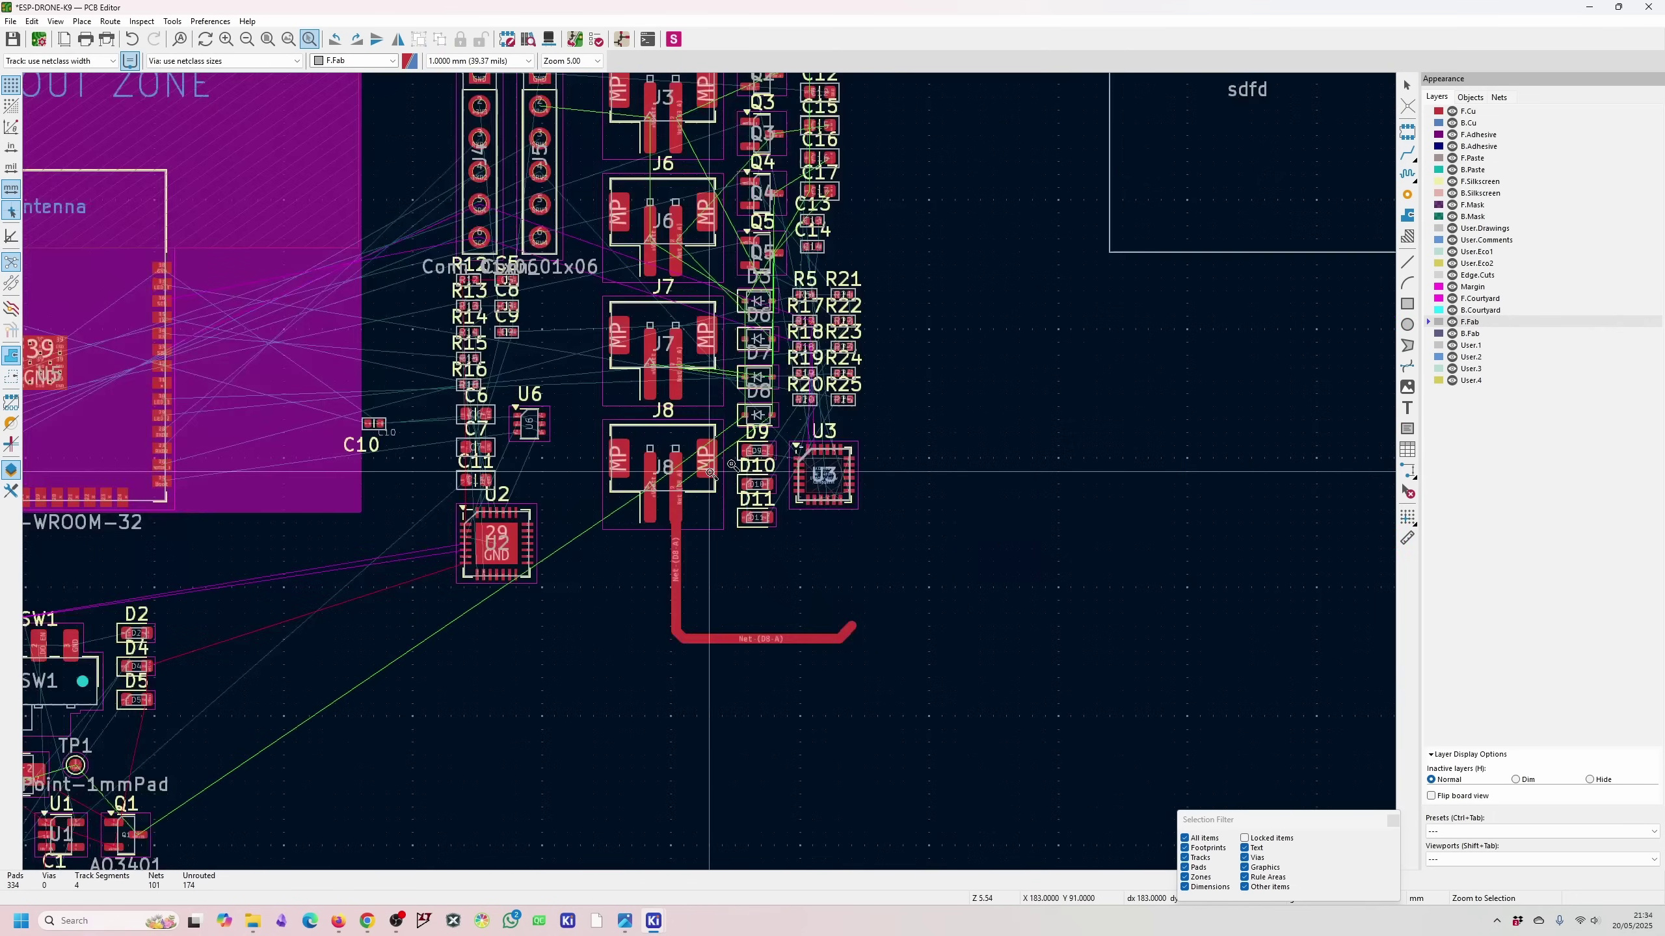
scroll(710, 472, up, 3)
scroll(710, 472, down, 4)
scroll(852, 289, up, 3)
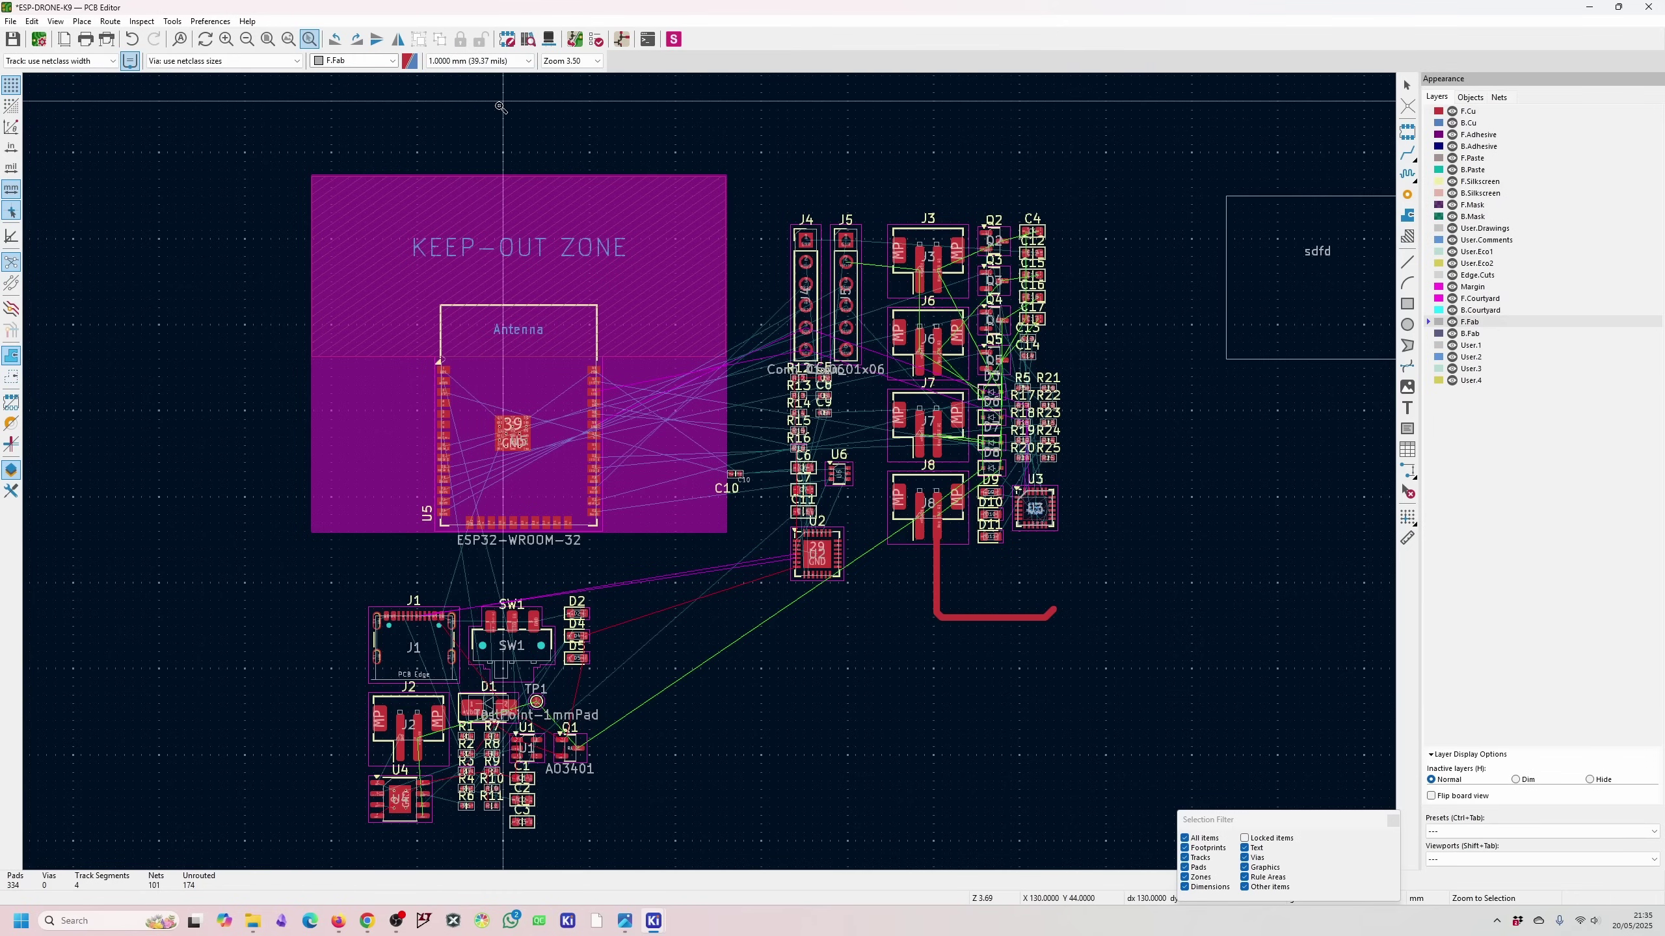
key(Escape)
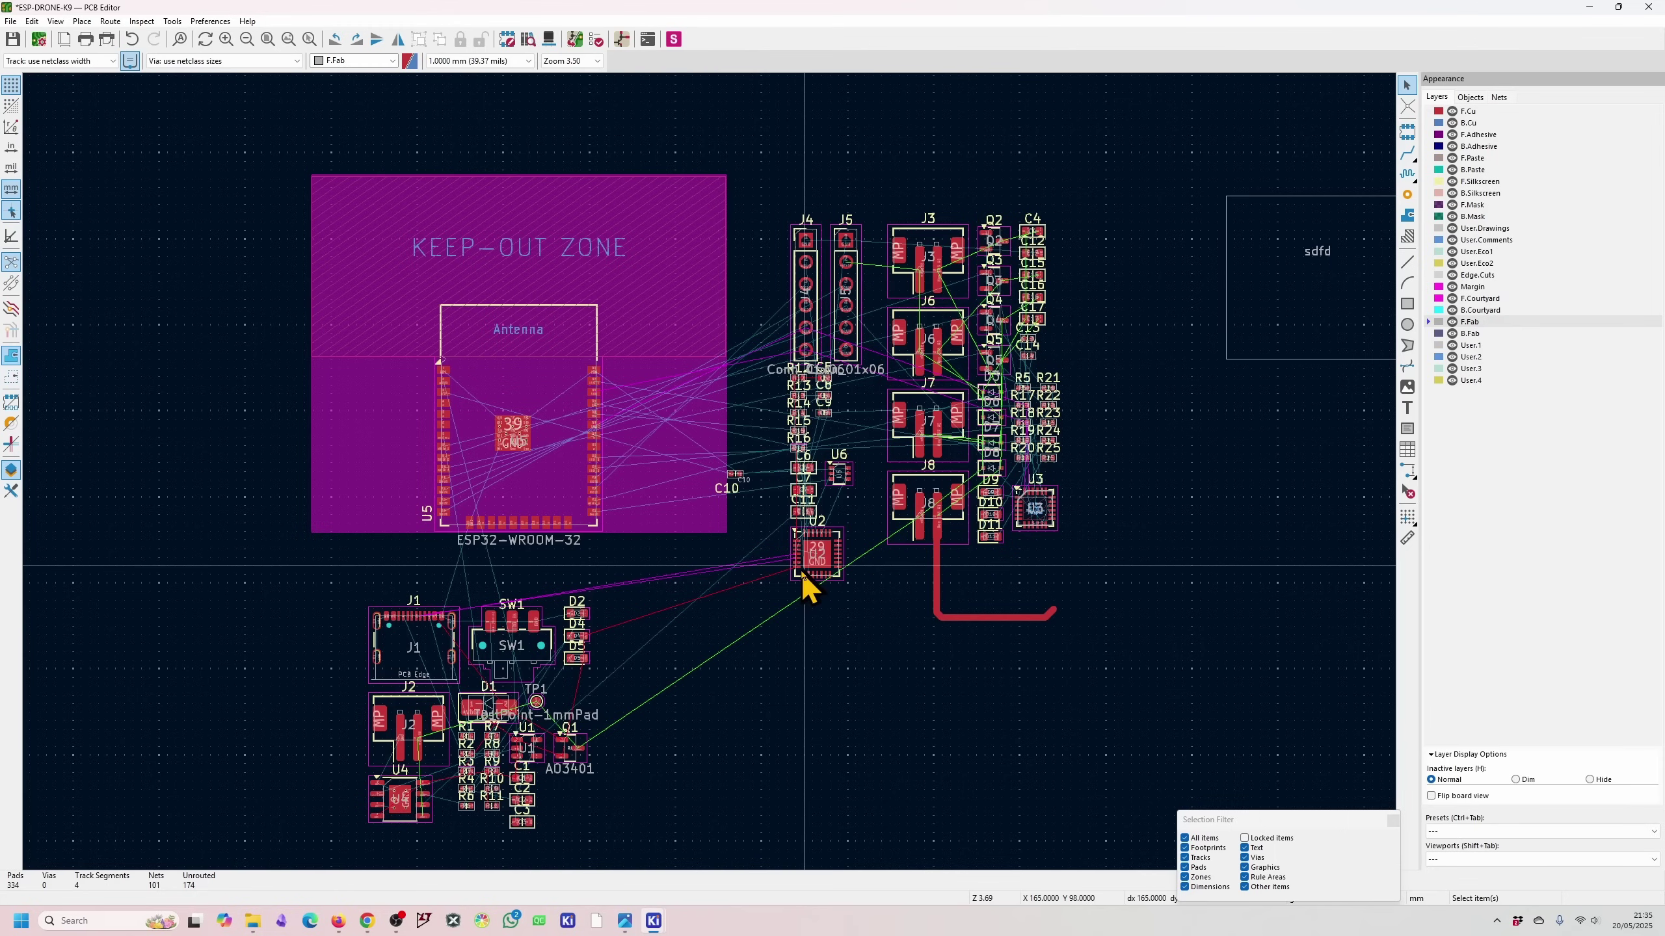
- Move switch SW1 to the empty area right of D2, D4 and D5 and deselect it
drag(511, 646, 695, 626)
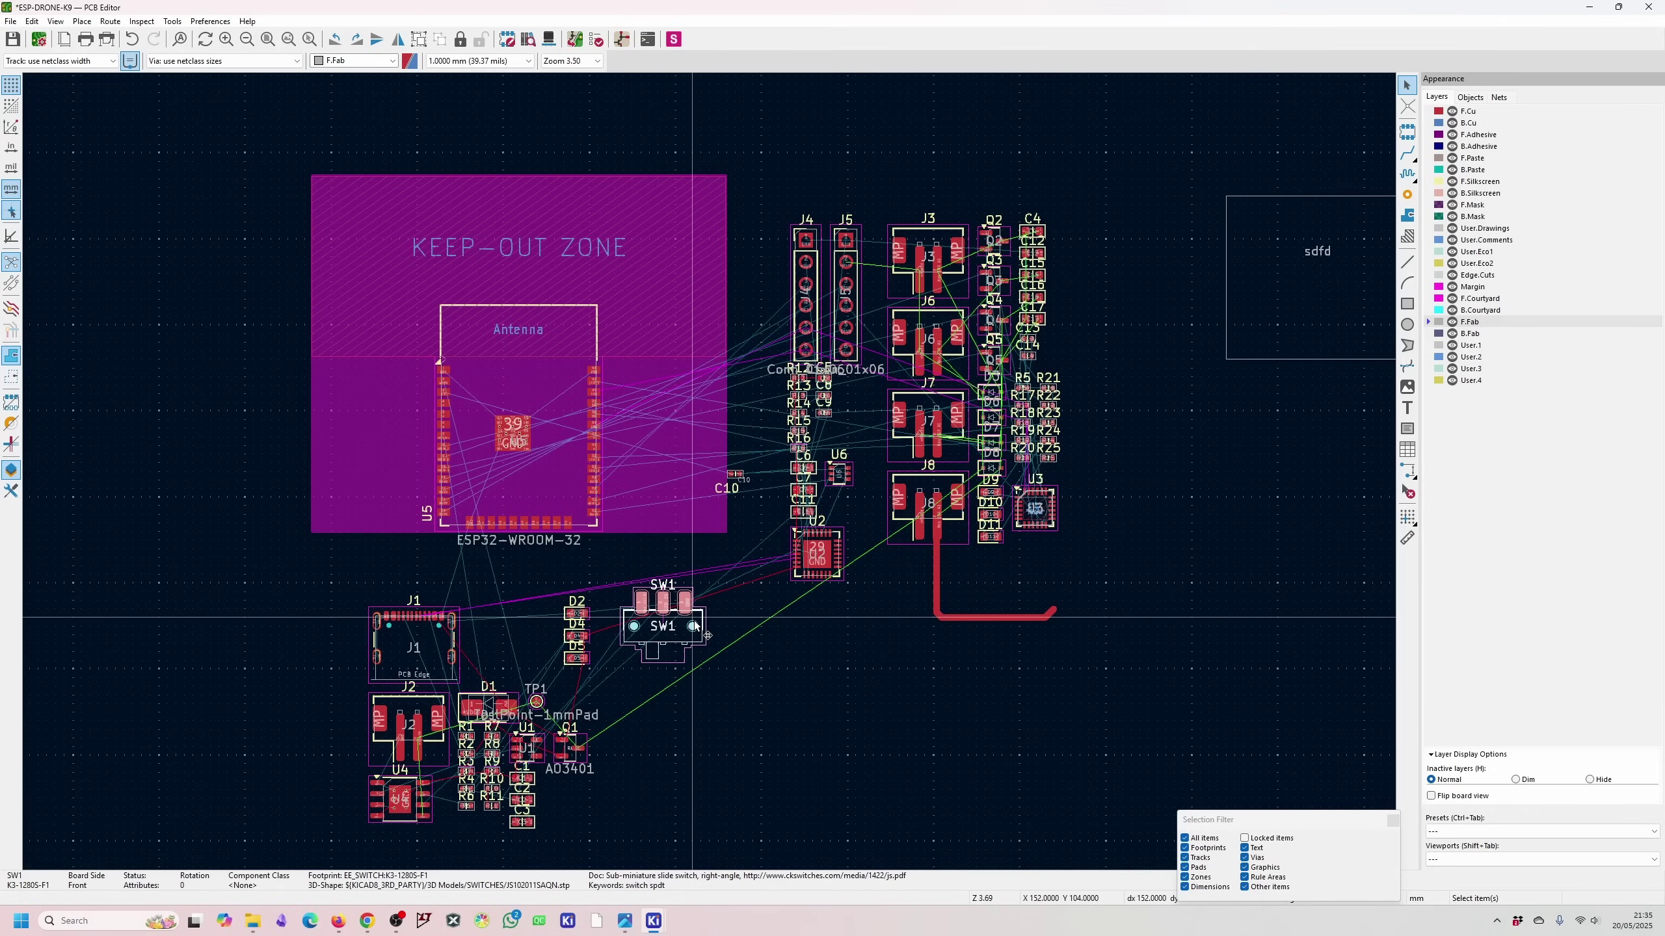
click(779, 687)
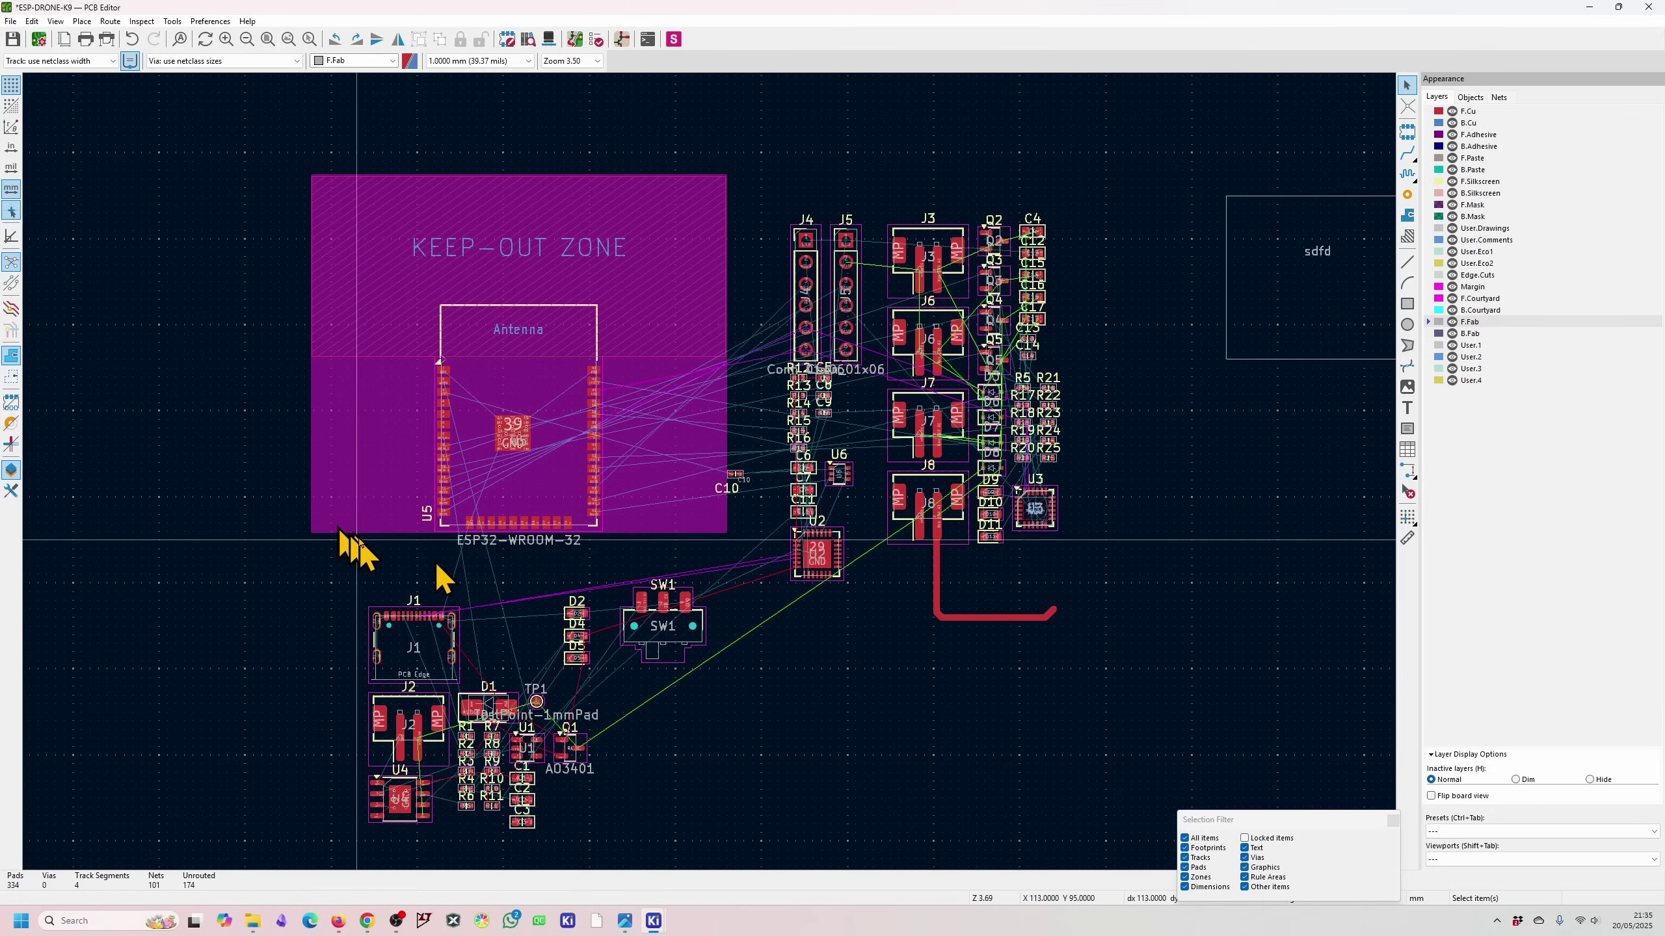
- Examine the available colour themes in the PCB Editor preferences
click(211, 21)
click(238, 79)
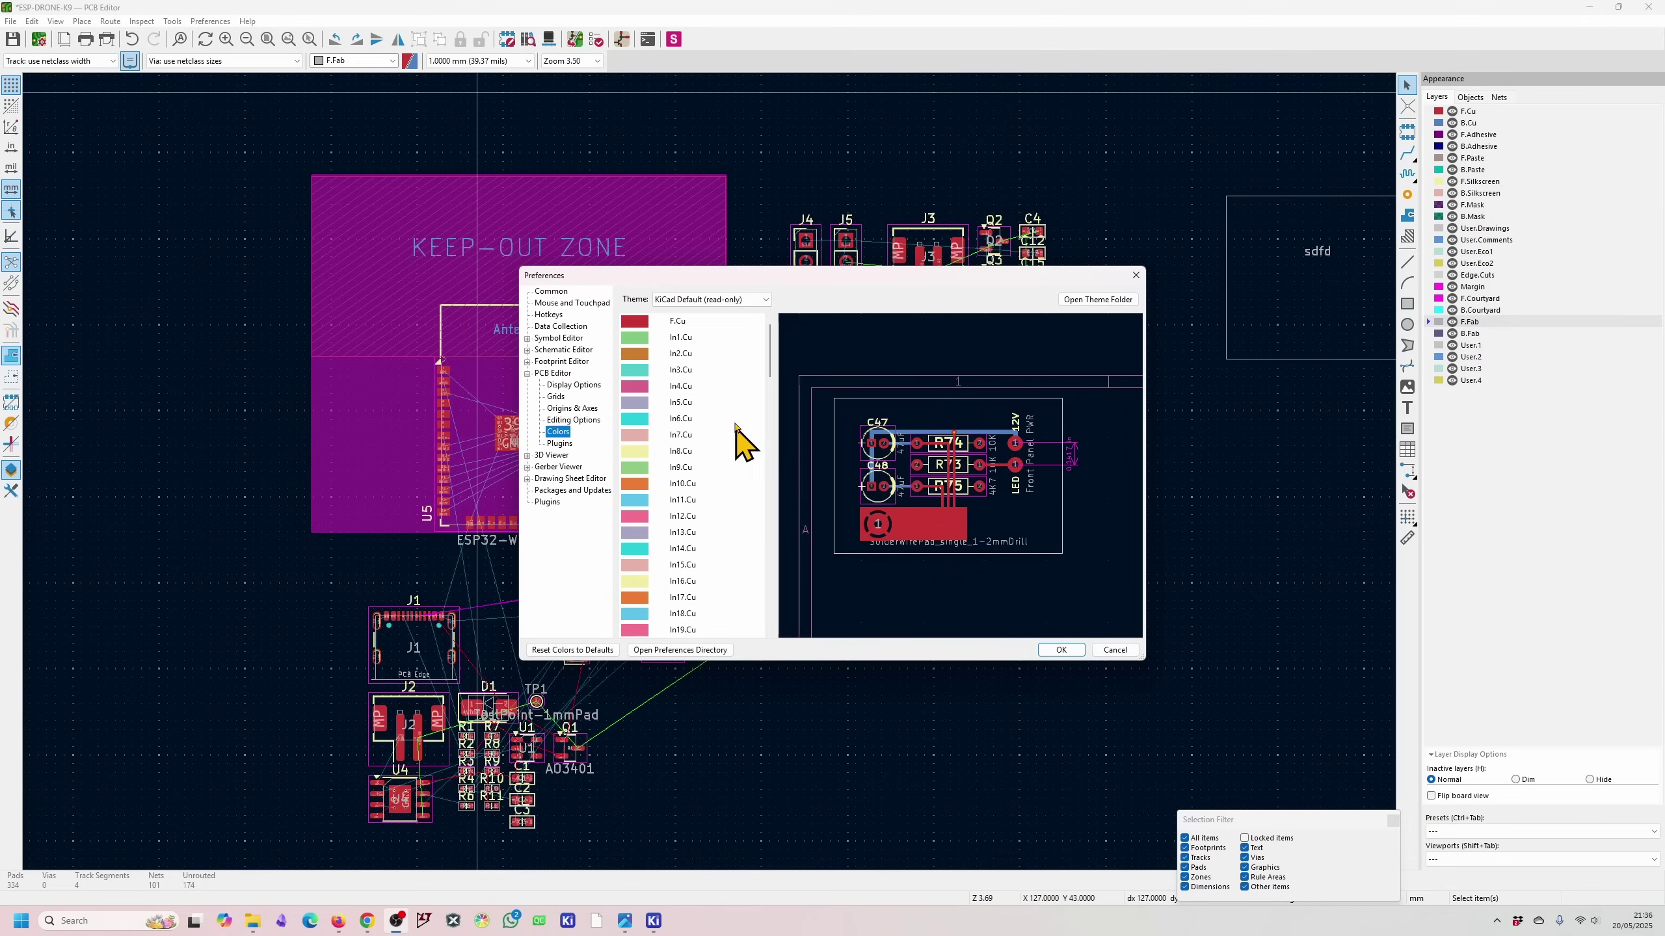
click(717, 301)
click(826, 312)
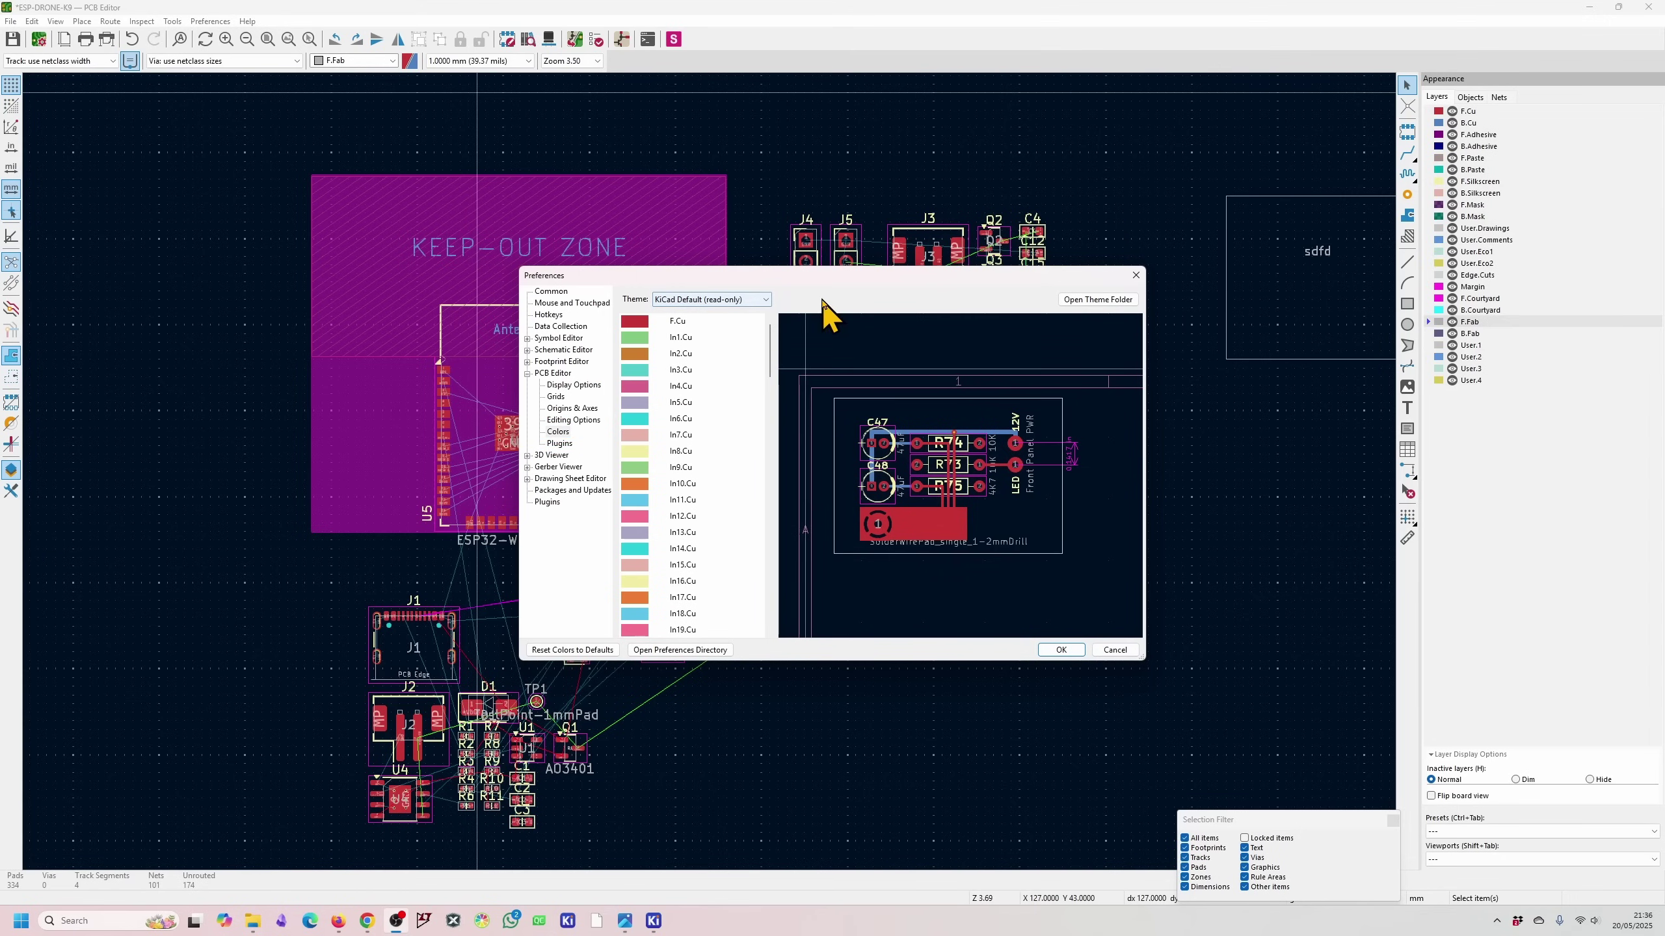
click(743, 302)
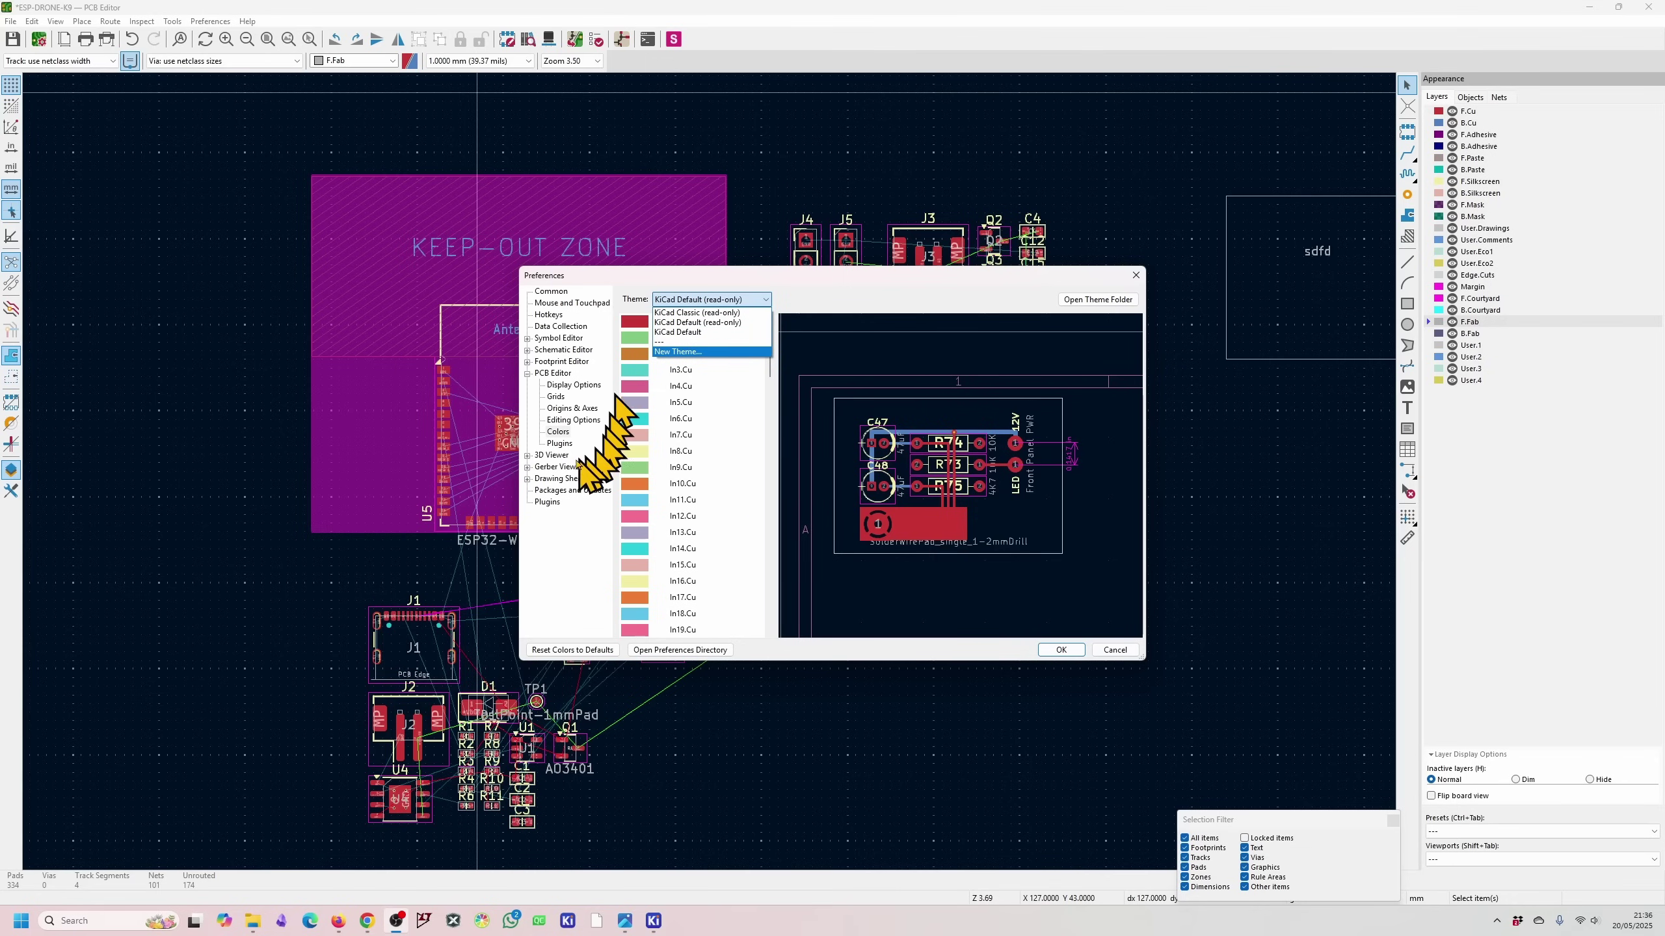
click(550, 467)
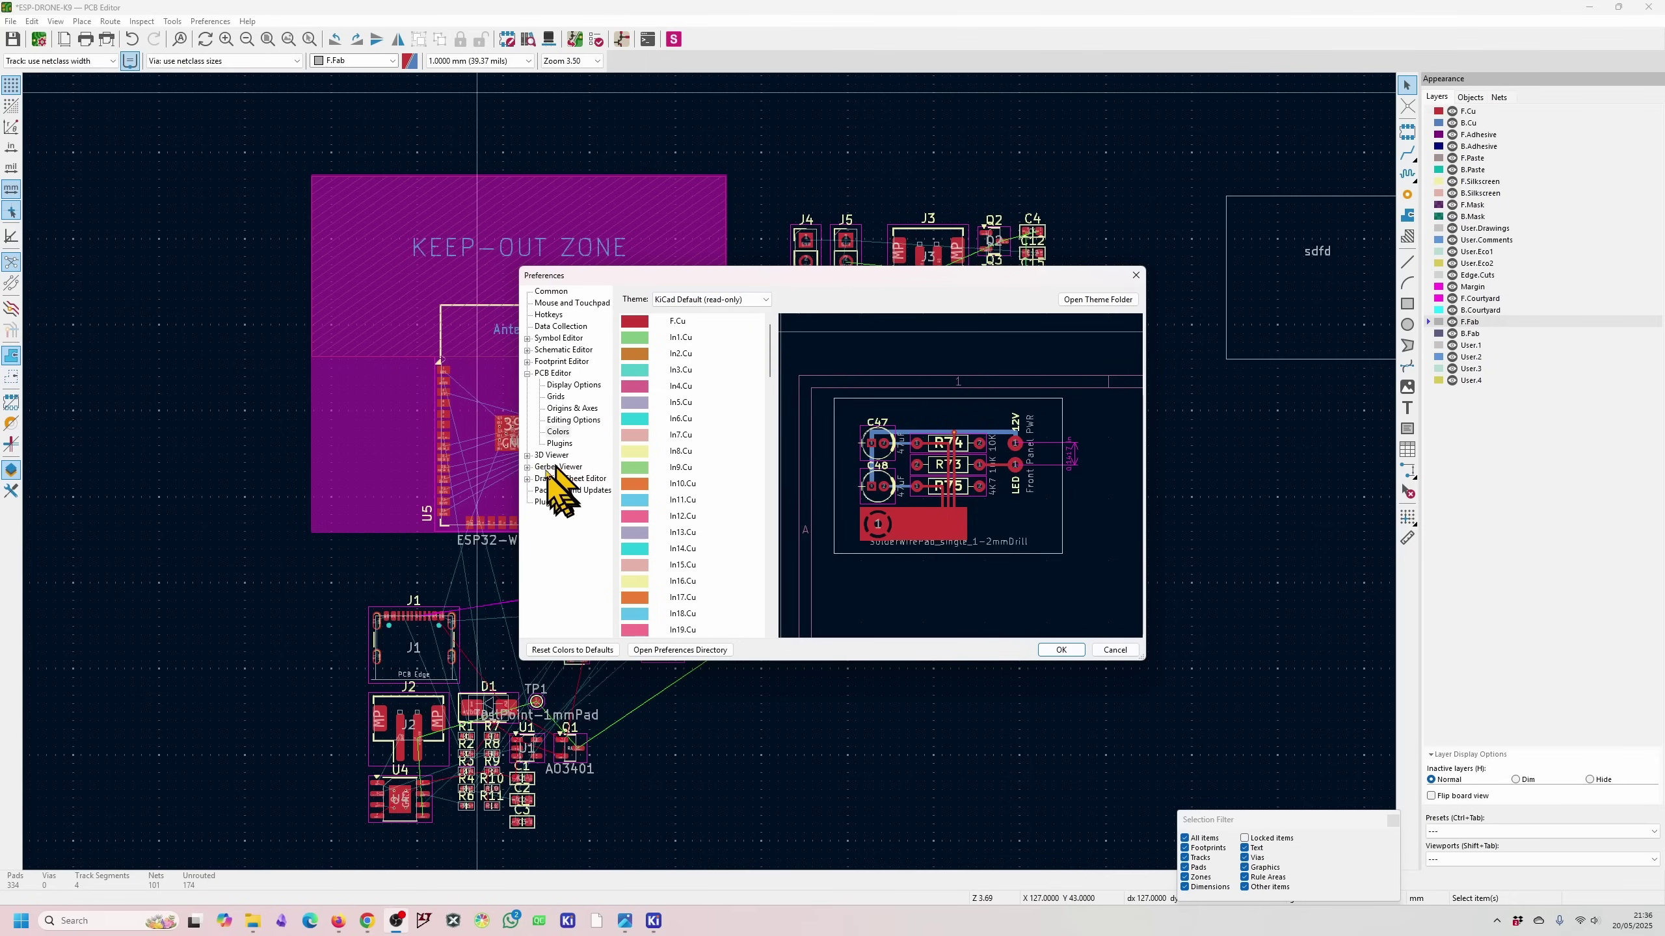
- Review the Common, Mouse and Touchpad, Hotkeys, Data Collection and Symbol Editor preferences and close them without changes
click(553, 292)
click(574, 303)
click(566, 315)
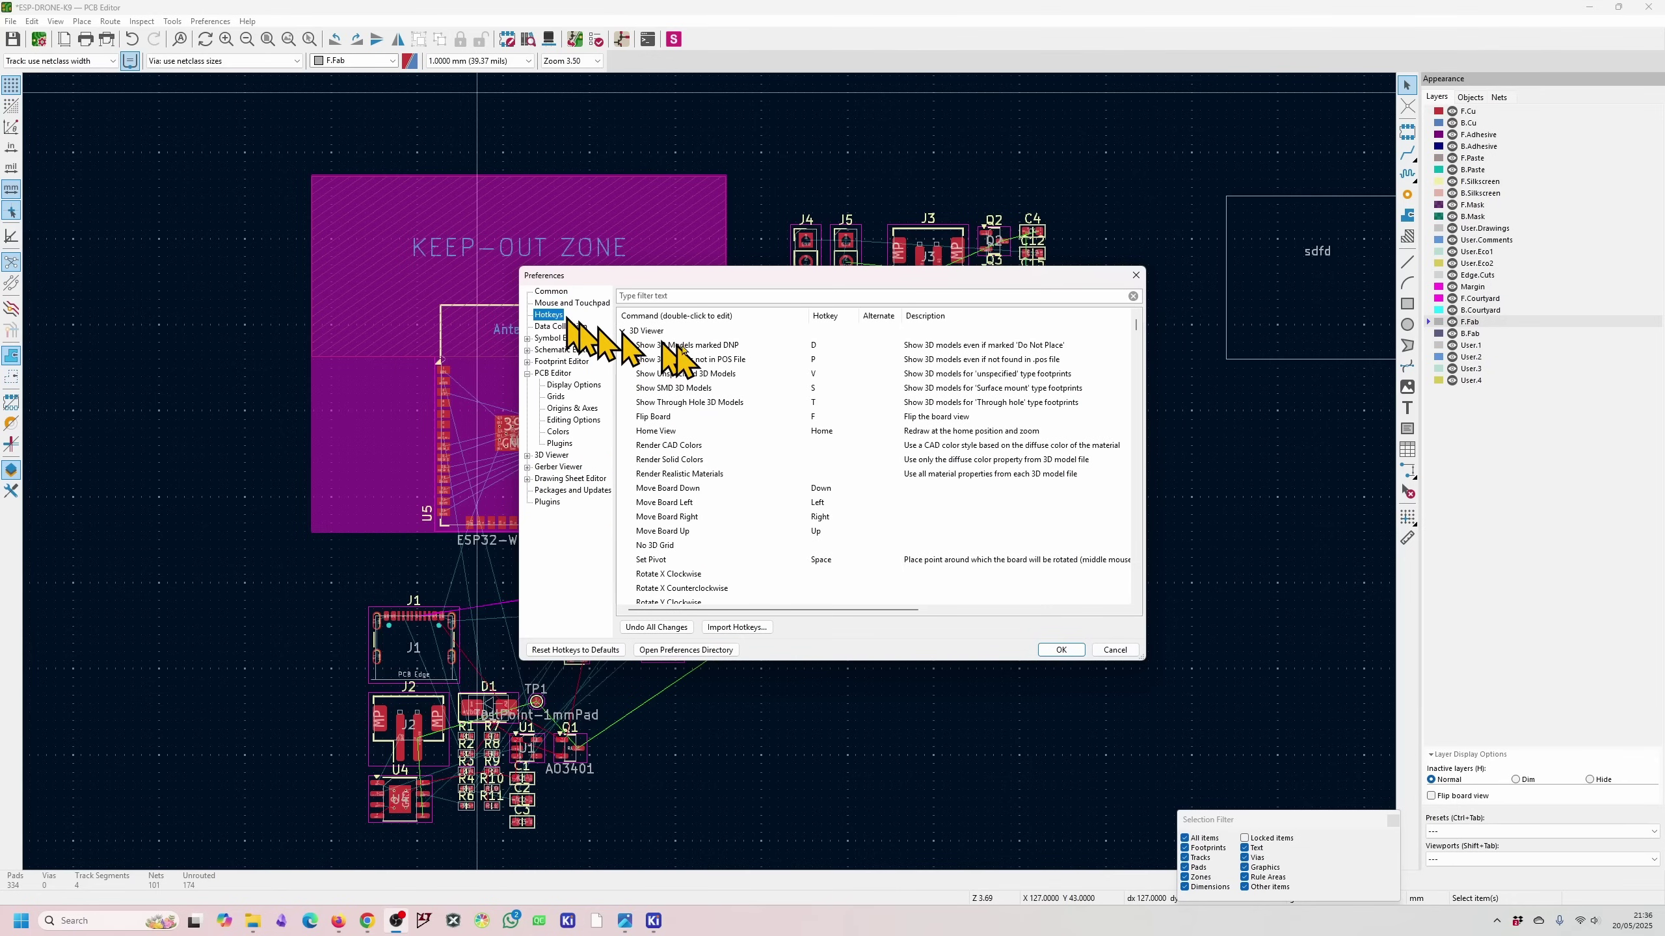
scroll(824, 536, down, 9)
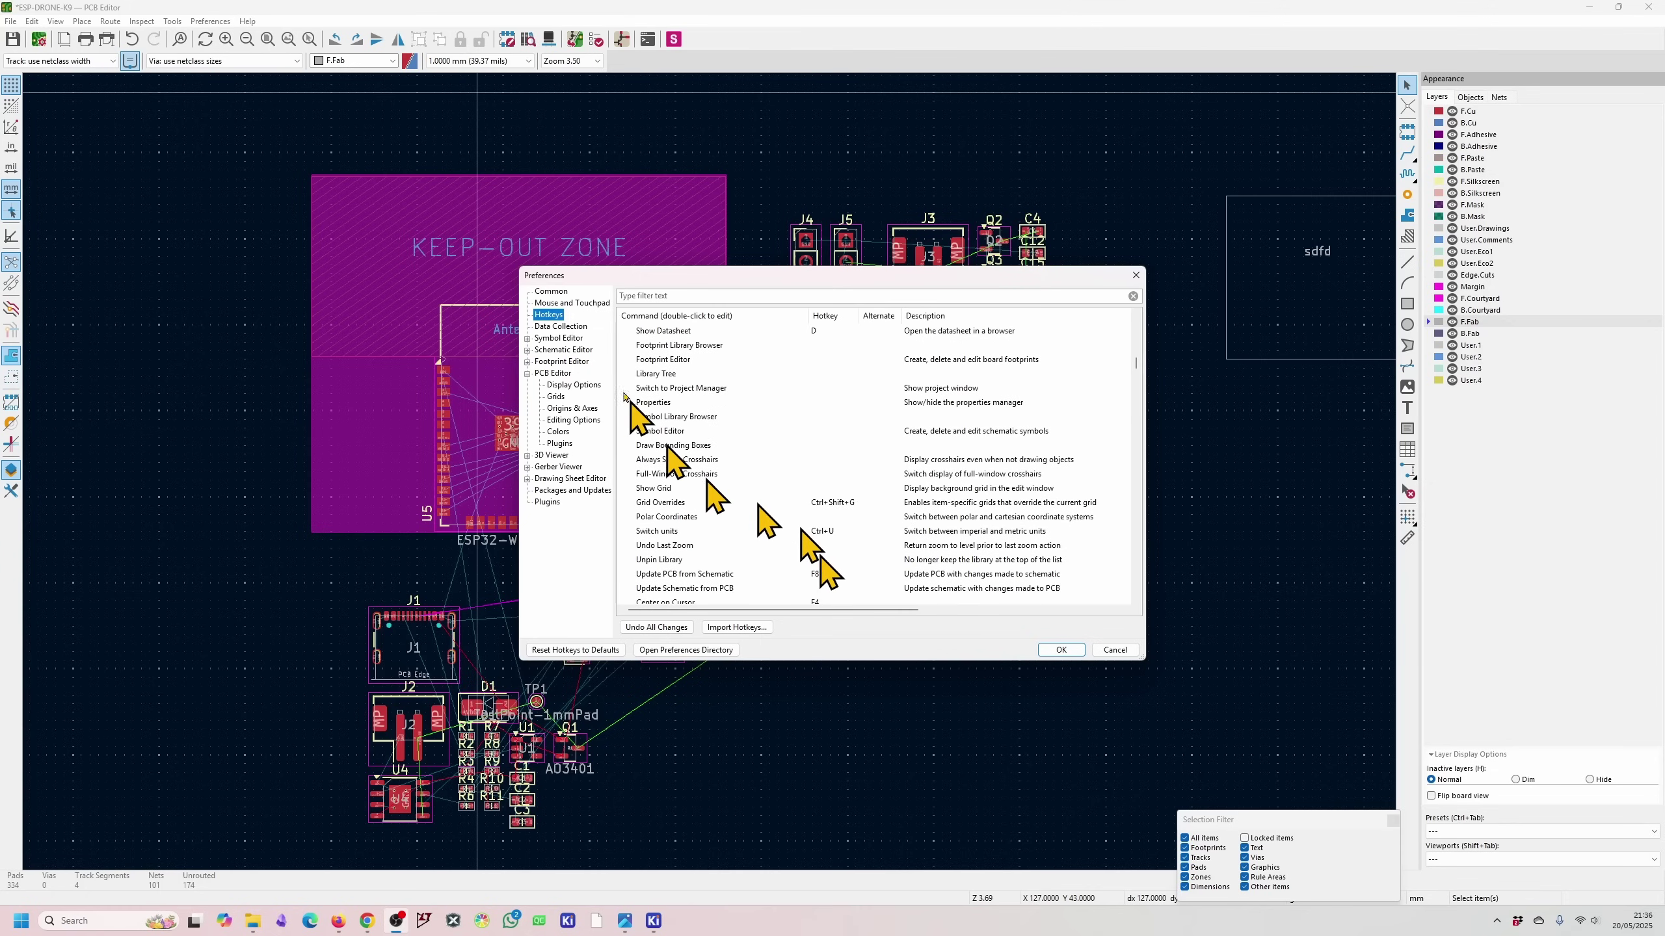
click(561, 326)
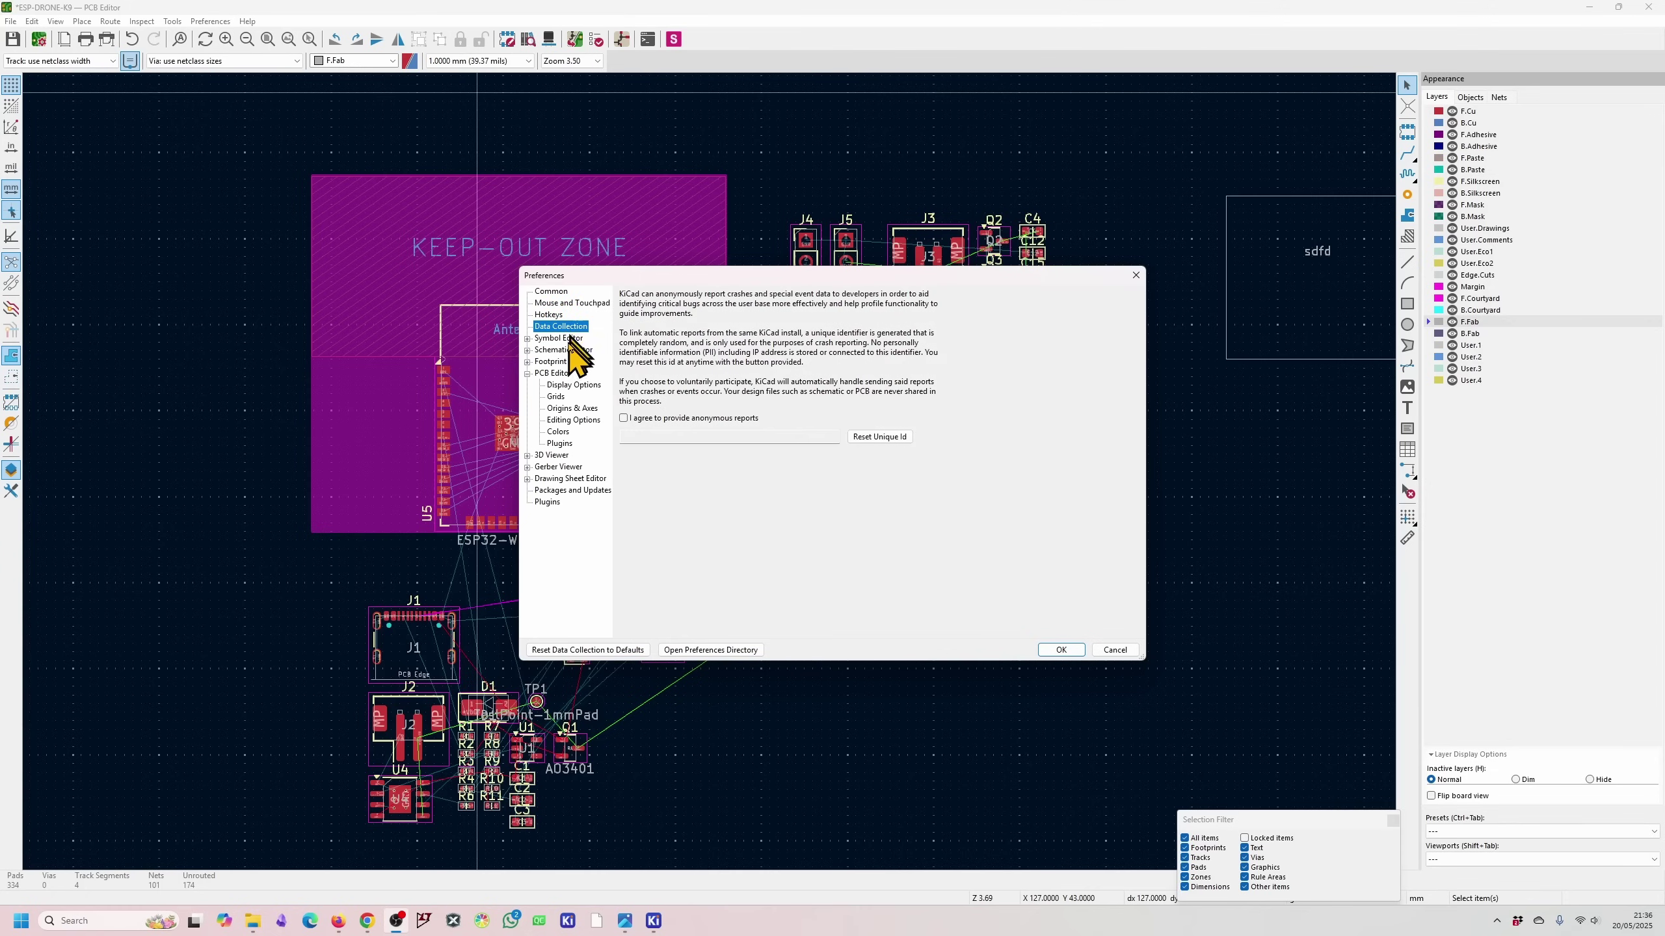
click(559, 337)
key(Escape)
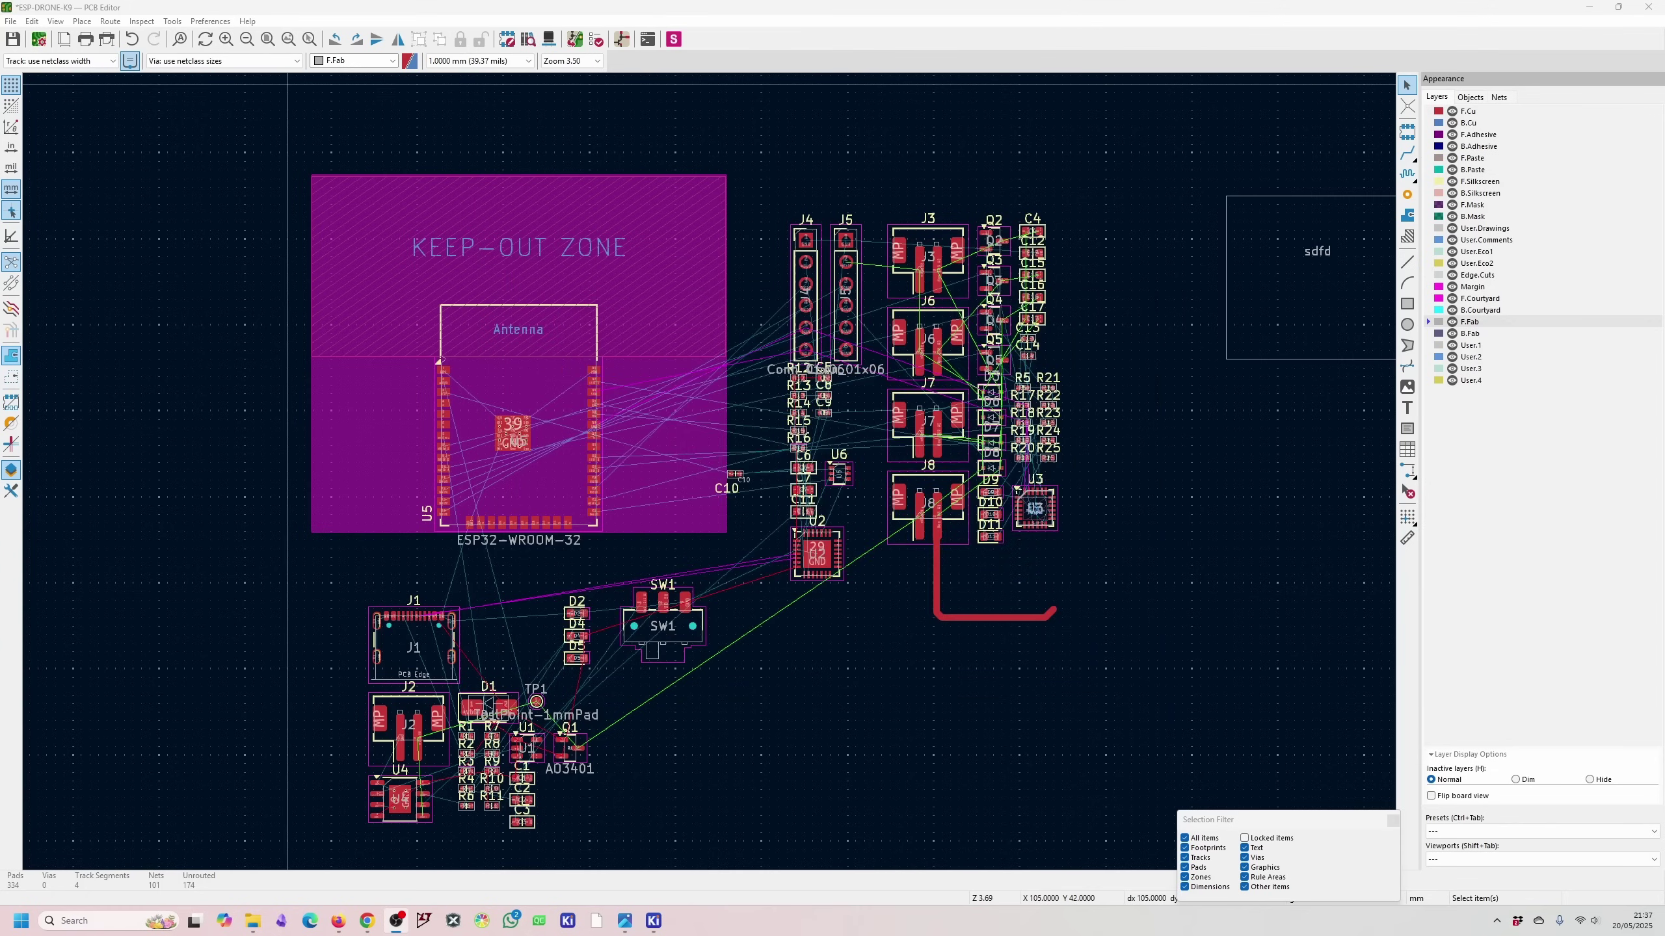